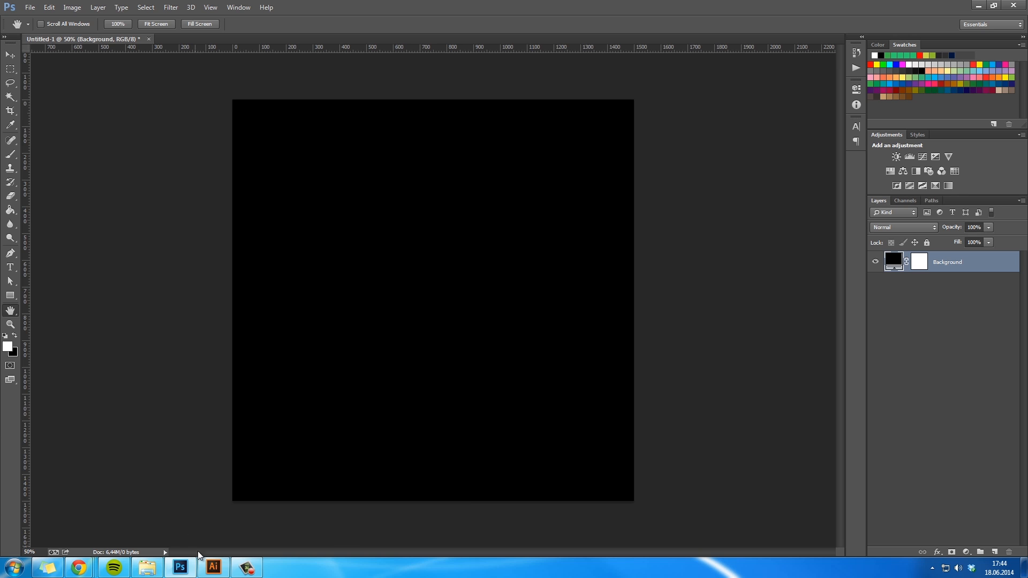
- Switch to Illustrator and create a new document 1500 px wide and 1500 px high
{"action": "left_click", "coordinate": [217, 567]}
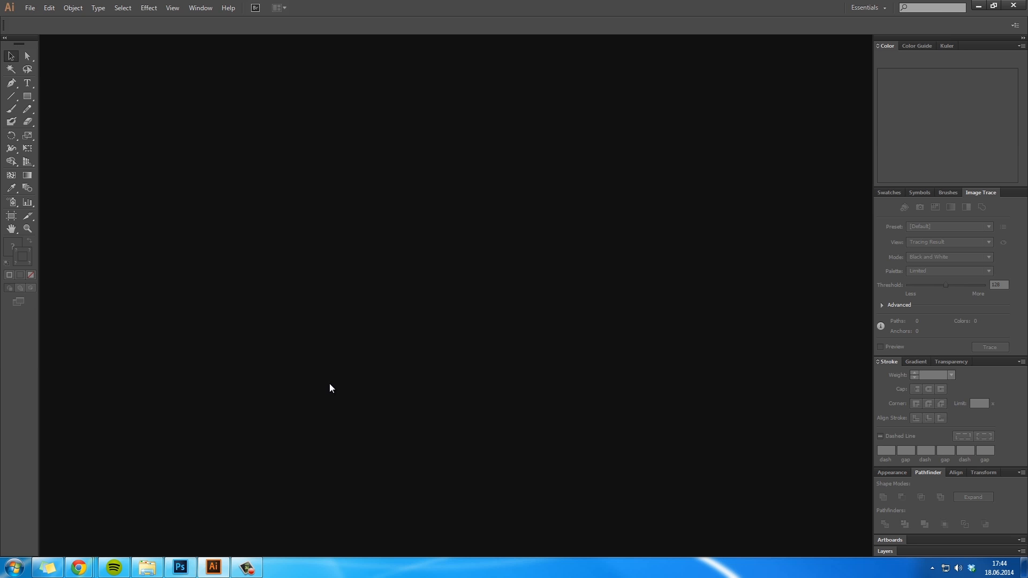
{"action": "key", "text": "ctrl+n"}
{"action": "left_click", "coordinate": [477, 274]}
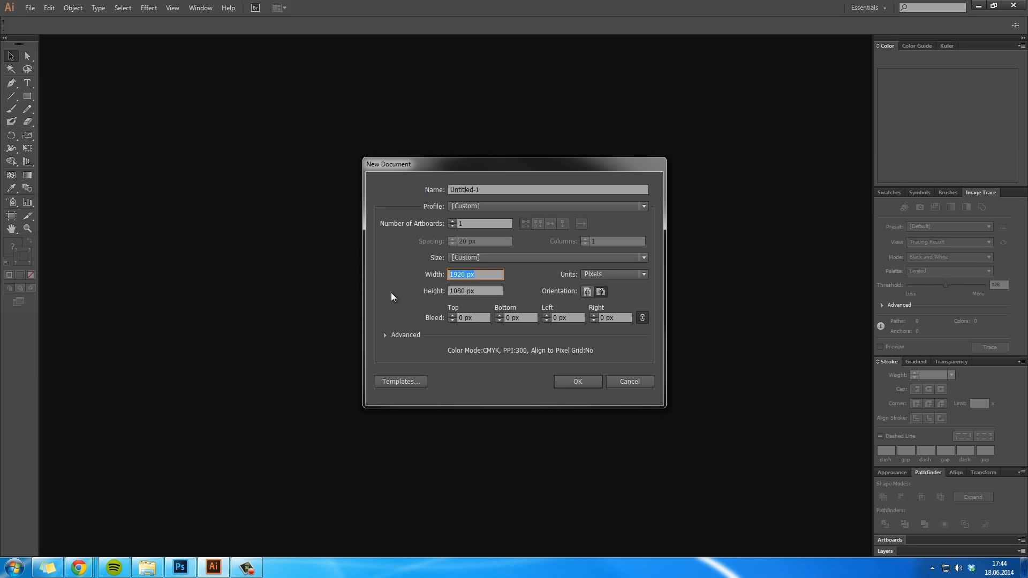
{"action": "type", "text": "1500"}
{"action": "key", "text": "Tab"}
{"action": "type", "text": "1500"}
{"action": "key", "text": "Return"}
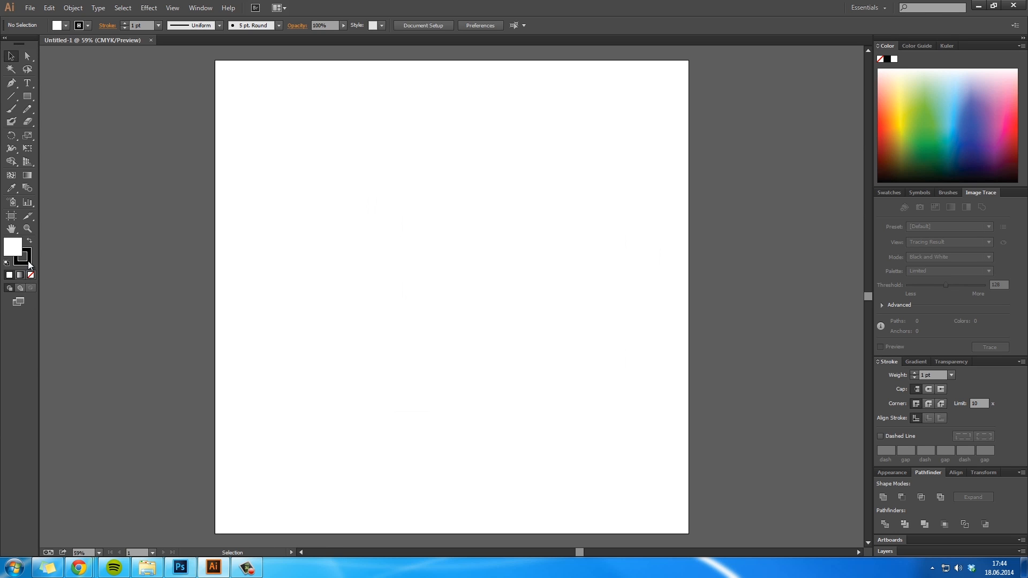
- Draw a thin vertical bar with black fill and no stroke along the artboard's left edge, almost the full artboard height
{"action": "left_click", "coordinate": [30, 241]}
{"action": "left_click", "coordinate": [31, 276]}
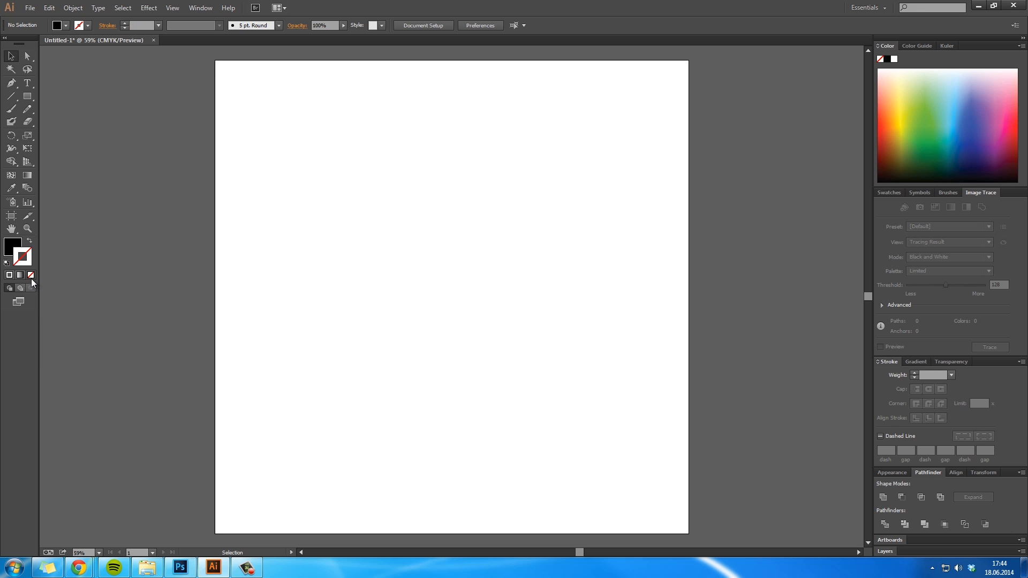
{"action": "left_click_drag", "start_coordinate": [223, 70], "coordinate": [226, 525]}
{"action": "key", "text": "v"}
{"action": "left_click", "coordinate": [320, 267]}
- Shorten the vertical bar by lowering its upper end slightly
{"action": "key", "text": "z"}
{"action": "left_click", "coordinate": [250, 97]}
{"action": "double_click", "coordinate": [430, 262]}
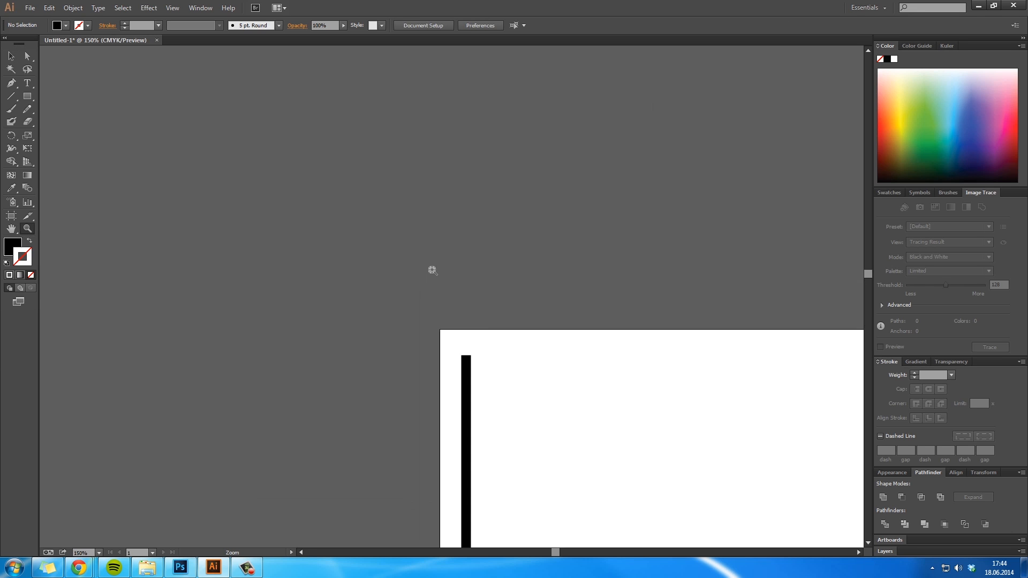
{"action": "left_click", "coordinate": [506, 370]}
{"action": "left_click", "coordinate": [506, 370]}
{"action": "left_click", "coordinate": [363, 228]}
{"action": "key", "text": "v"}
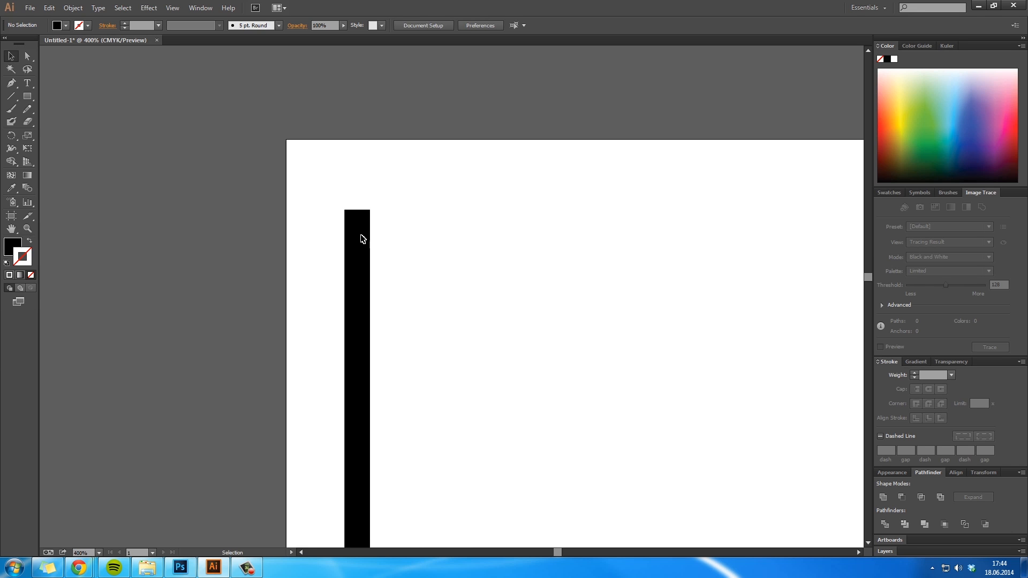
{"action": "left_click", "coordinate": [363, 222]}
{"action": "left_click_drag", "start_coordinate": [359, 210], "coordinate": [359, 251]}
{"action": "left_click", "coordinate": [445, 321]}
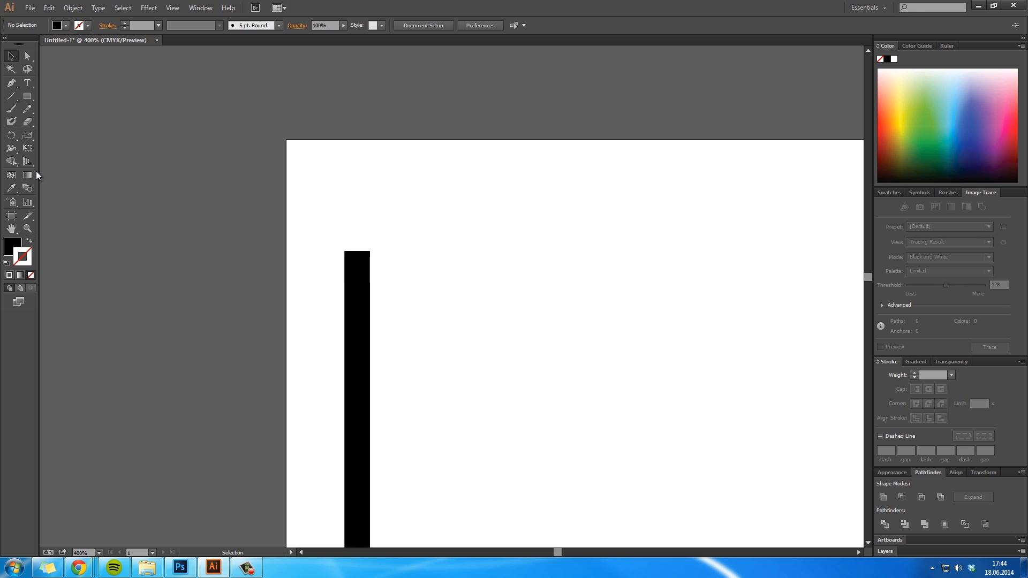
- Draw a horizontal block about 23.5 × 11.9 px extending right from the top of the vertical bar
{"action": "left_click", "coordinate": [29, 98]}
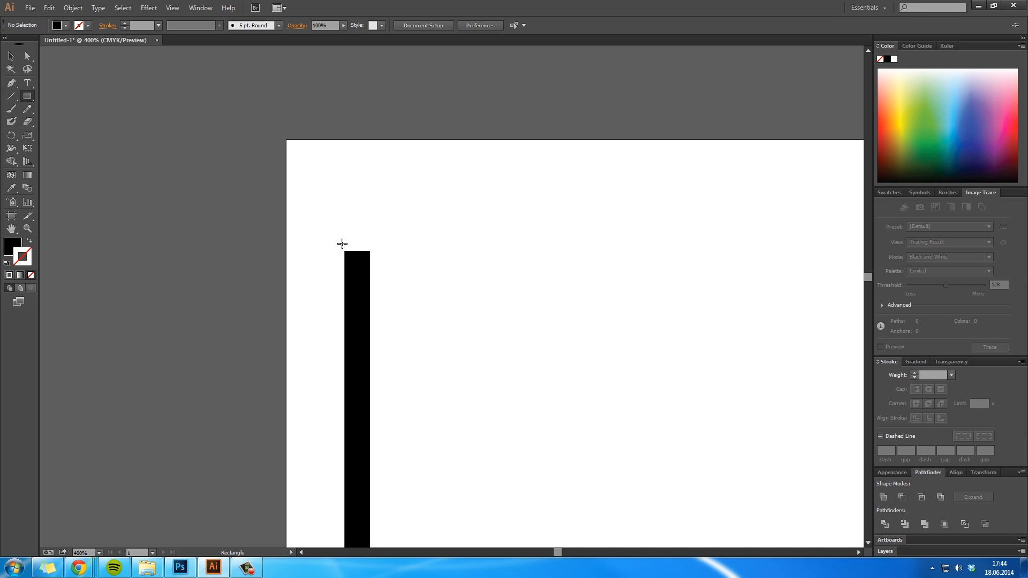
{"action": "left_click_drag", "start_coordinate": [344, 245], "coordinate": [399, 266]}
{"action": "key", "text": "r"}
{"action": "key", "text": "v"}
{"action": "left_click_drag", "start_coordinate": [374, 226], "coordinate": [412, 269]}
{"action": "left_click", "coordinate": [441, 326]}
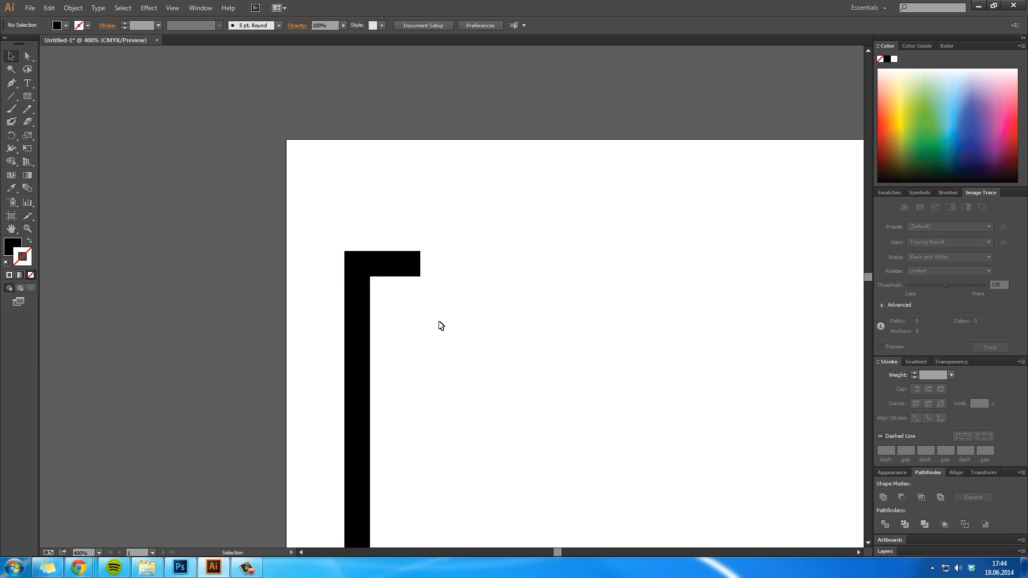
- Place an upright copy of the short horizontal block, rotated 90°, on top of its right end
{"action": "left_click", "coordinate": [416, 266]}
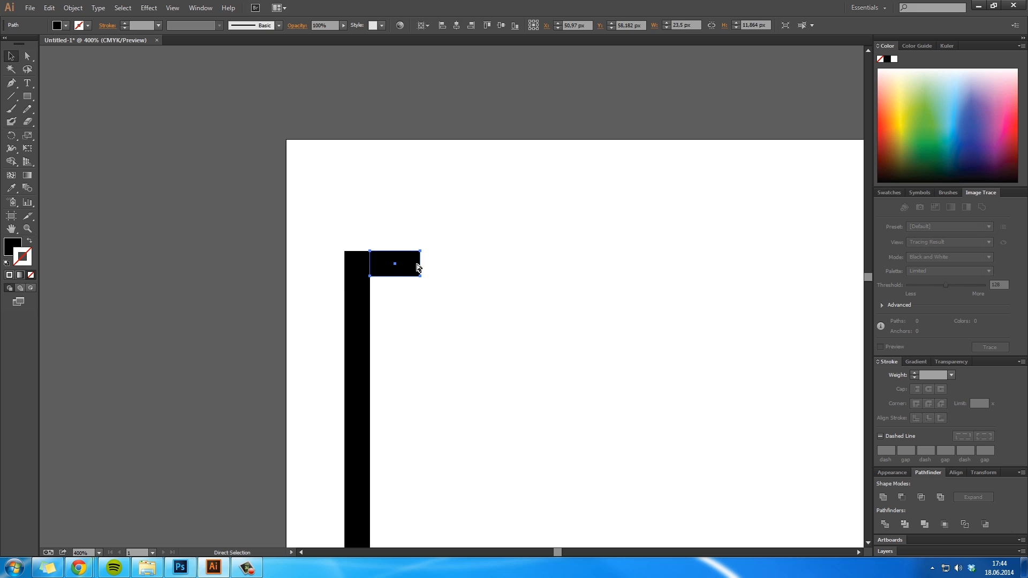
{"action": "key", "text": "r"}
{"action": "left_click_drag", "start_coordinate": [436, 261], "coordinate": [417, 328]}
{"action": "key", "text": "ctrl+z"}
{"action": "key", "text": "v"}
{"action": "left_click_drag", "start_coordinate": [400, 282], "coordinate": [413, 243]}
{"action": "left_click", "coordinate": [491, 242]}
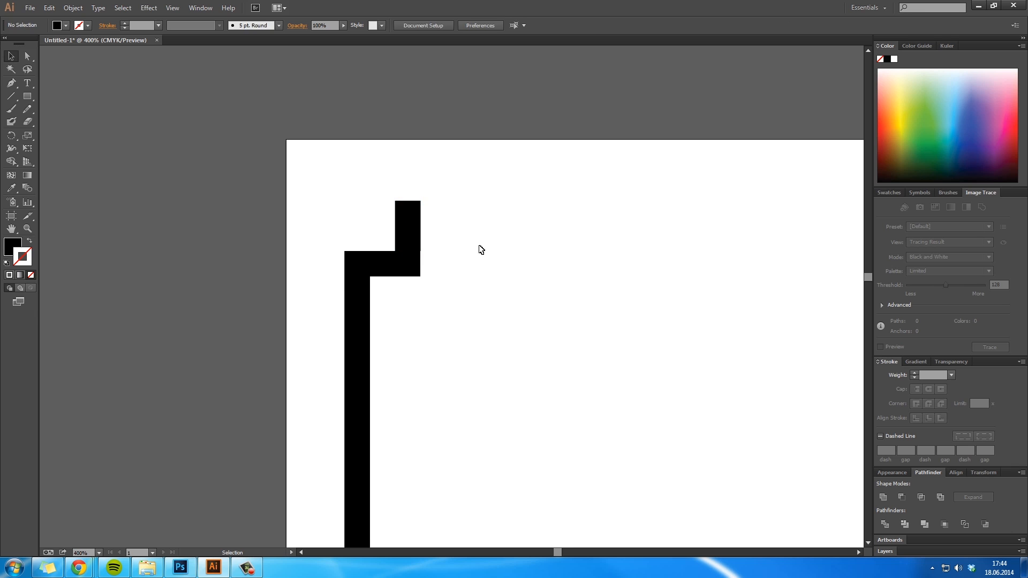
- Align the upright block's right edge exactly with the right edge of the horizontal block below it
{"action": "key", "text": "z"}
{"action": "left_click", "coordinate": [424, 245]}
{"action": "left_click", "coordinate": [426, 257]}
{"action": "left_click", "coordinate": [447, 291]}
{"action": "left_click_drag", "start_coordinate": [484, 368], "coordinate": [484, 292]}
{"action": "key", "text": "v"}
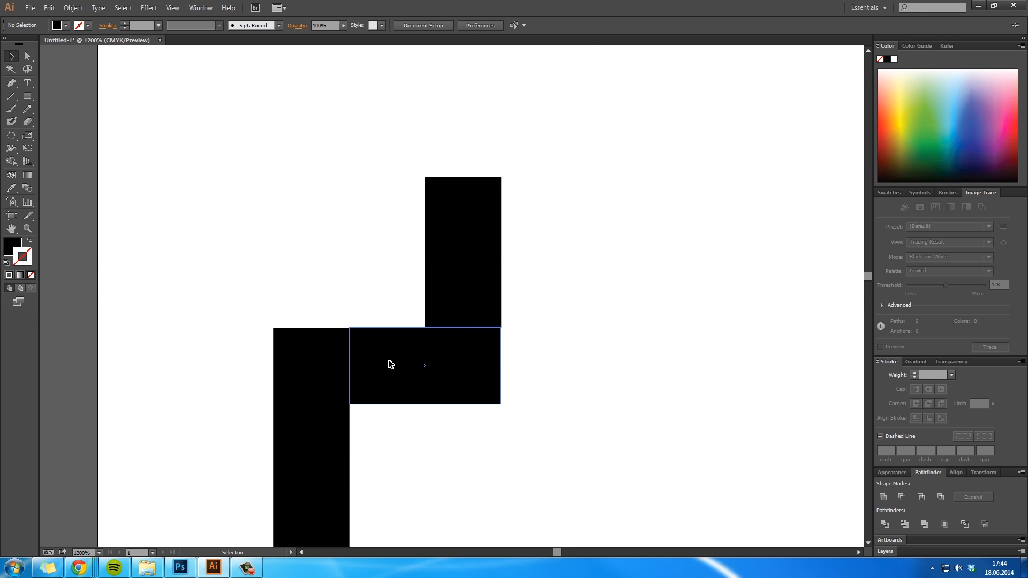
{"action": "left_click", "coordinate": [389, 361]}
{"action": "key", "text": "z"}
{"action": "left_click", "coordinate": [394, 408]}
{"action": "left_click", "coordinate": [451, 294]}
{"action": "left_click", "coordinate": [451, 294]}
{"action": "left_click_drag", "start_coordinate": [485, 341], "coordinate": [424, 480]}
{"action": "key", "text": "v"}
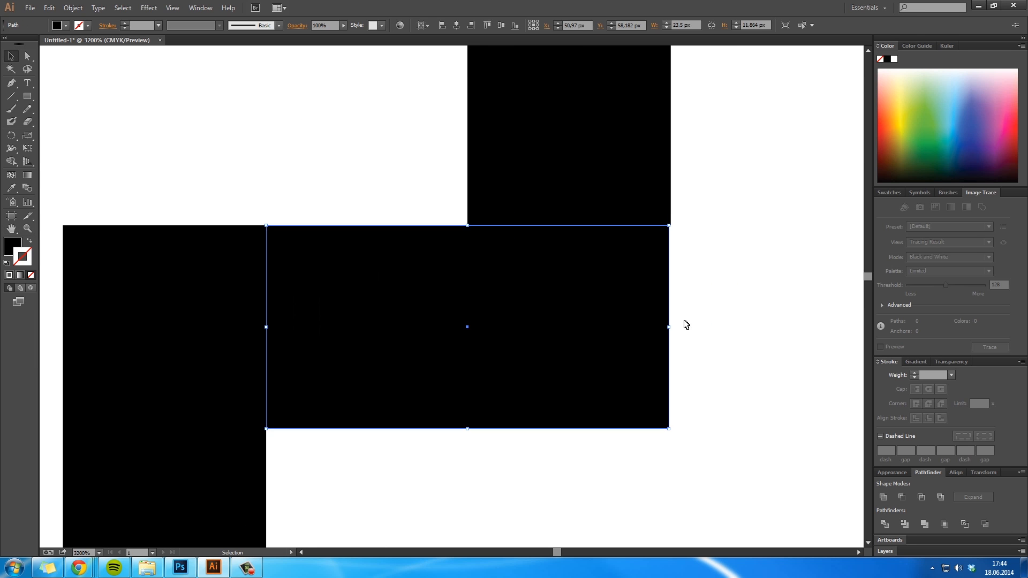
{"action": "left_click", "coordinate": [693, 317]}
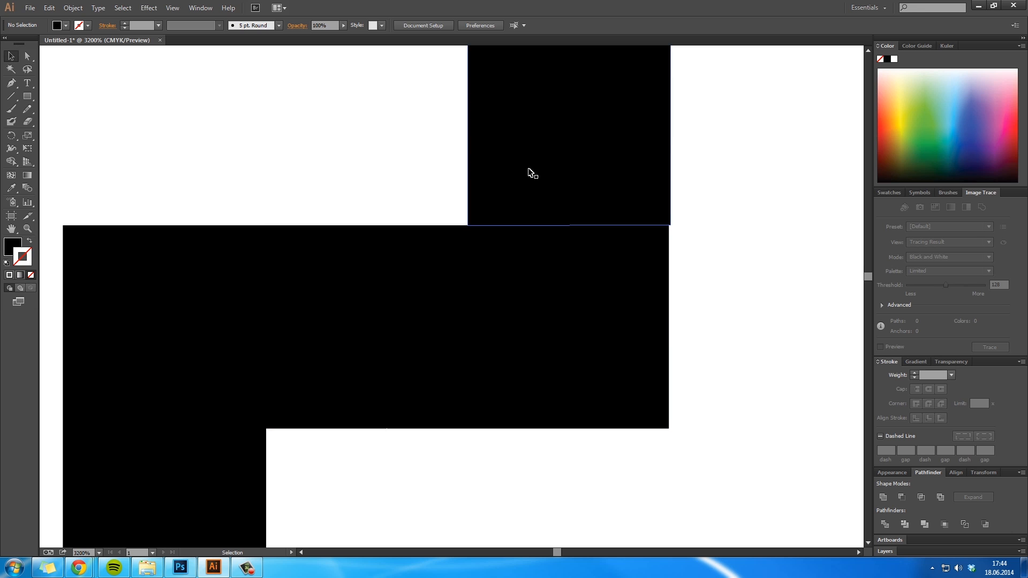
{"action": "left_click_drag", "start_coordinate": [547, 171], "coordinate": [545, 172]}
{"action": "left_click", "coordinate": [738, 211]}
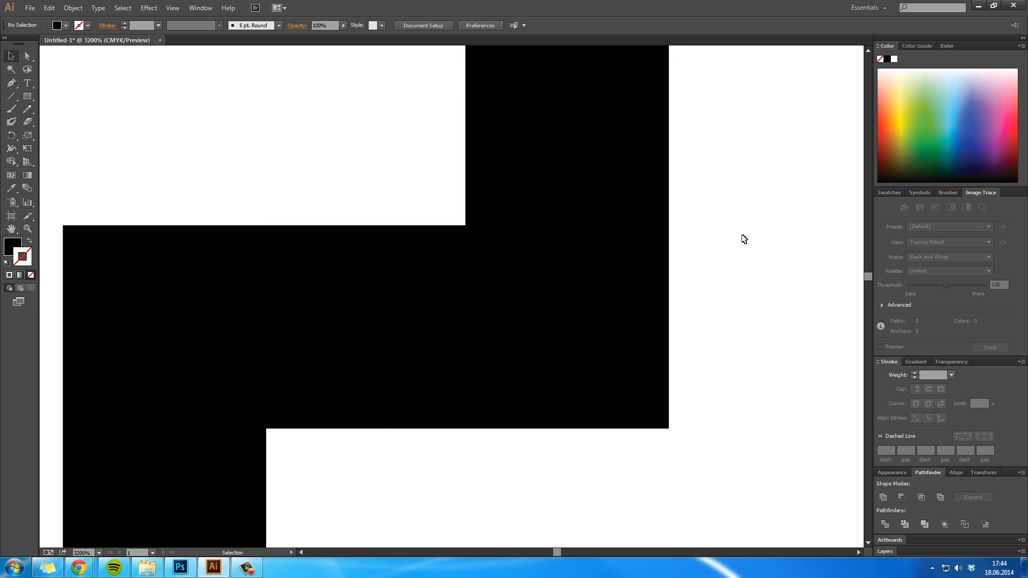
- Duplicate the long vertical bar and rotate the copy 90° to make it horizontal
{"action": "key", "text": "z"}
{"action": "left_click", "coordinate": [535, 240], "text": "alt"}
{"action": "left_click", "coordinate": [535, 241], "text": "alt"}
{"action": "left_click", "coordinate": [535, 241], "text": "alt"}
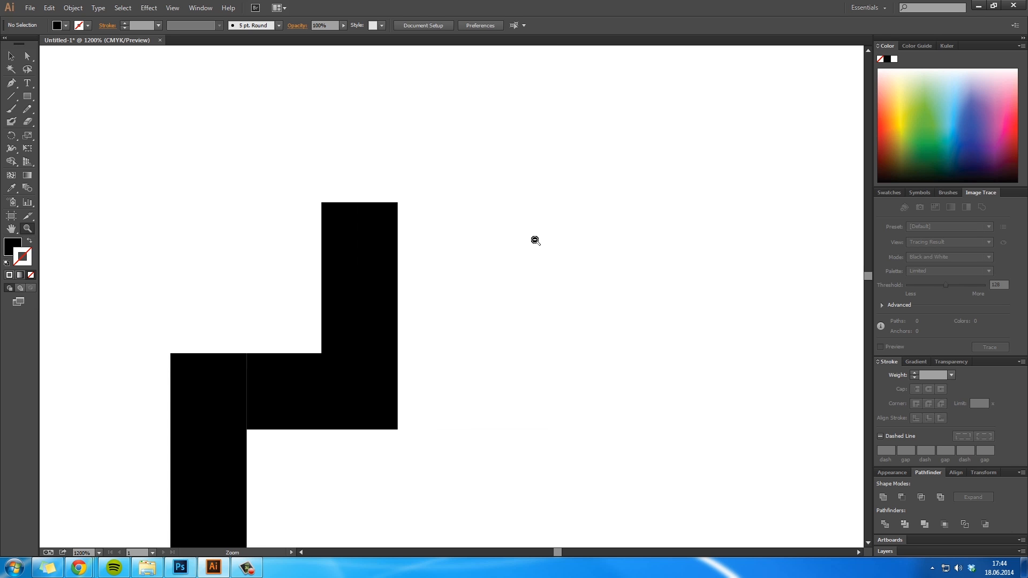
{"action": "left_click", "coordinate": [535, 240], "text": "alt"}
{"action": "left_click", "coordinate": [535, 240], "text": "alt"}
{"action": "left_click", "coordinate": [535, 240], "text": "alt"}
{"action": "left_click", "coordinate": [535, 240], "text": "alt"}
{"action": "left_click_drag", "start_coordinate": [403, 462], "coordinate": [442, 225]}
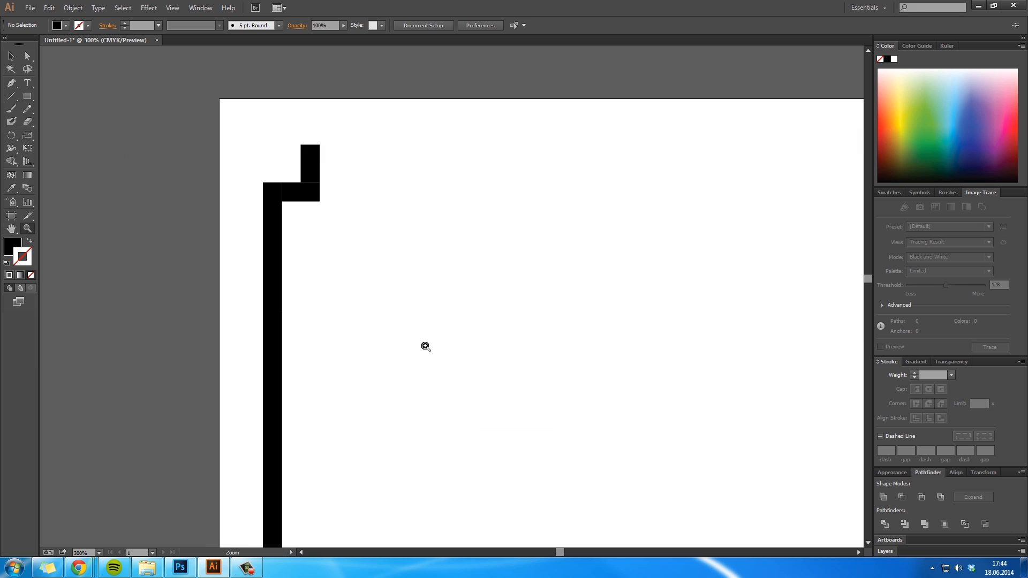
{"action": "left_click", "coordinate": [425, 347], "text": "alt"}
{"action": "left_click", "coordinate": [425, 347], "text": "alt"}
{"action": "left_click", "coordinate": [425, 347]}
{"action": "left_click", "coordinate": [448, 379], "text": "alt"}
{"action": "left_click", "coordinate": [477, 311], "text": "alt"}
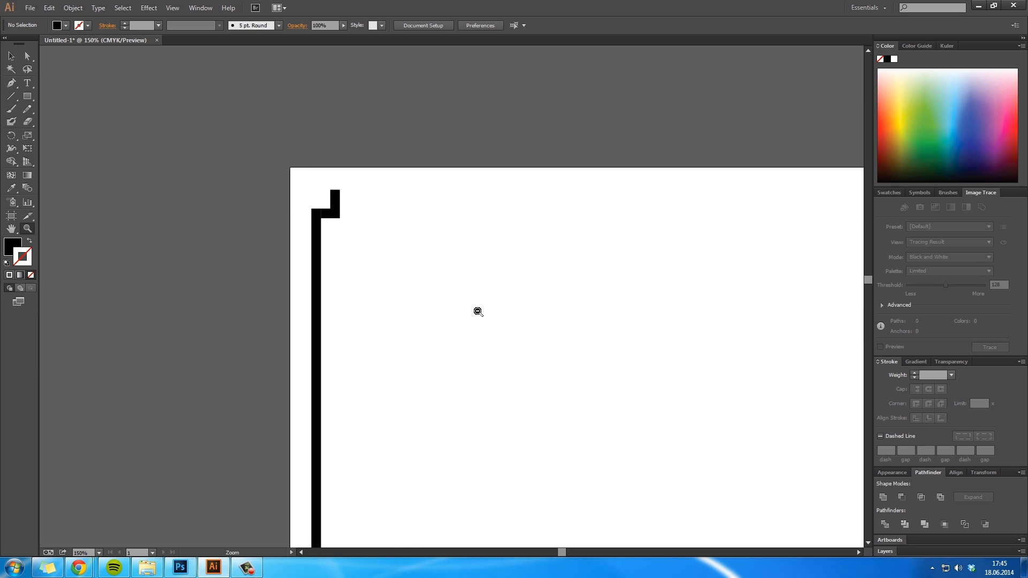
{"action": "left_click", "coordinate": [477, 310], "text": "alt"}
{"action": "left_click", "coordinate": [479, 312], "text": "alt"}
{"action": "left_click_drag", "start_coordinate": [458, 317], "coordinate": [468, 319]}
{"action": "key", "text": "v"}
{"action": "left_click", "coordinate": [390, 289]}
{"action": "left_click_drag", "start_coordinate": [389, 290], "coordinate": [429, 292]}
{"action": "key", "text": "r"}
{"action": "left_click_drag", "start_coordinate": [512, 271], "coordinate": [465, 371]}
- Move the rotated bar to the artboard's top edge, beside the stepped corner blocks
{"action": "key", "text": "z"}
{"action": "left_click", "coordinate": [438, 383]}
{"action": "key", "text": "v"}
{"action": "left_click_drag", "start_coordinate": [415, 396], "coordinate": [492, 266]}
- Join the top bar to the upright corner block so it continues the stepped corner
{"action": "key", "text": "z"}
{"action": "left_click", "coordinate": [431, 291]}
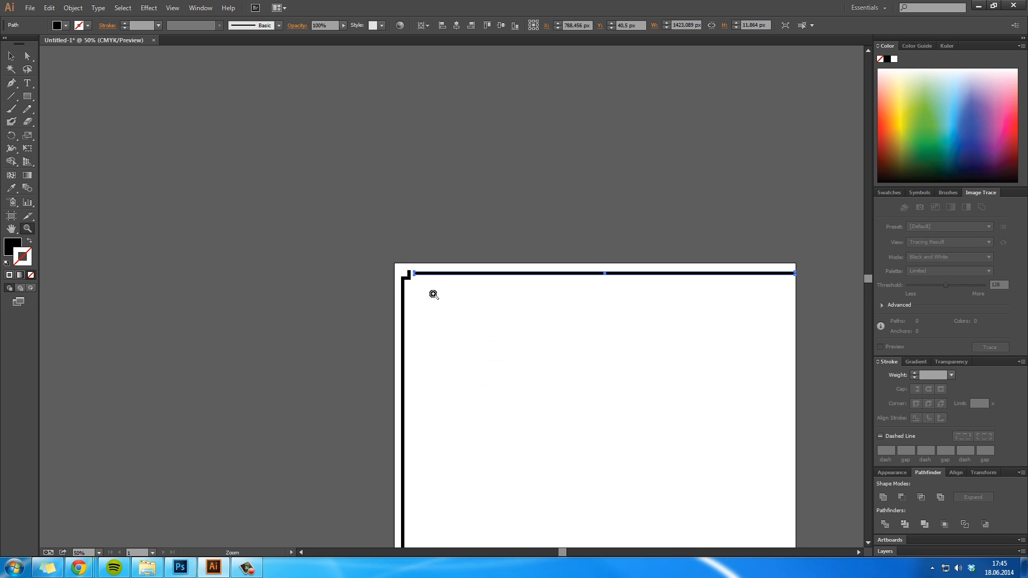
{"action": "left_click", "coordinate": [432, 291]}
{"action": "left_click", "coordinate": [432, 292]}
{"action": "left_click", "coordinate": [431, 288]}
{"action": "left_click", "coordinate": [429, 287]}
{"action": "left_click", "coordinate": [429, 287]}
{"action": "left_click_drag", "start_coordinate": [567, 266], "coordinate": [215, 370]}
{"action": "key", "text": "v"}
{"action": "left_click_drag", "start_coordinate": [609, 225], "coordinate": [610, 275]}
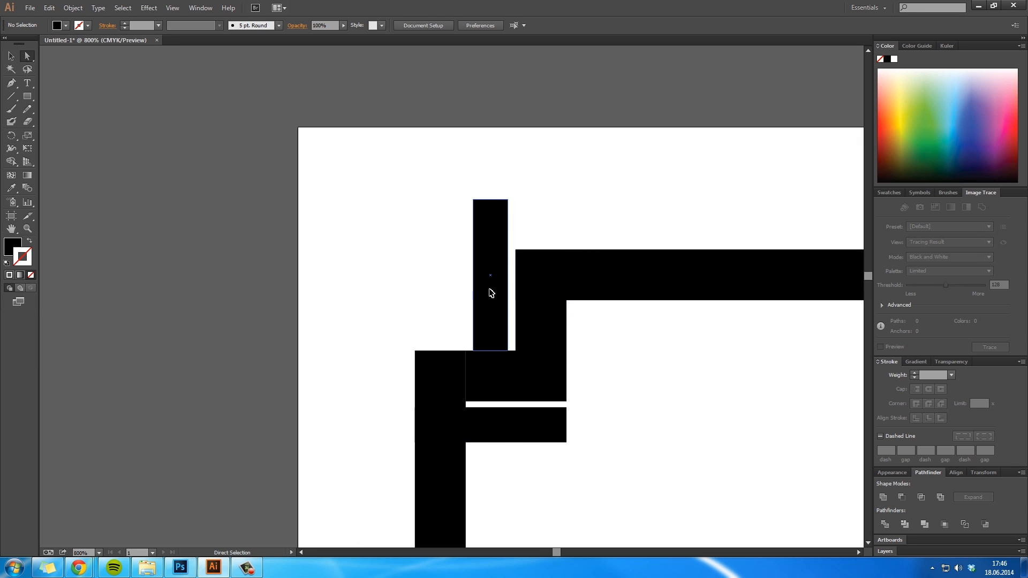
- Delete the leftover helper blocks around the stepped corner
{"action": "left_click_drag", "start_coordinate": [491, 293], "coordinate": [494, 343]}
{"action": "key", "text": "Delete"}
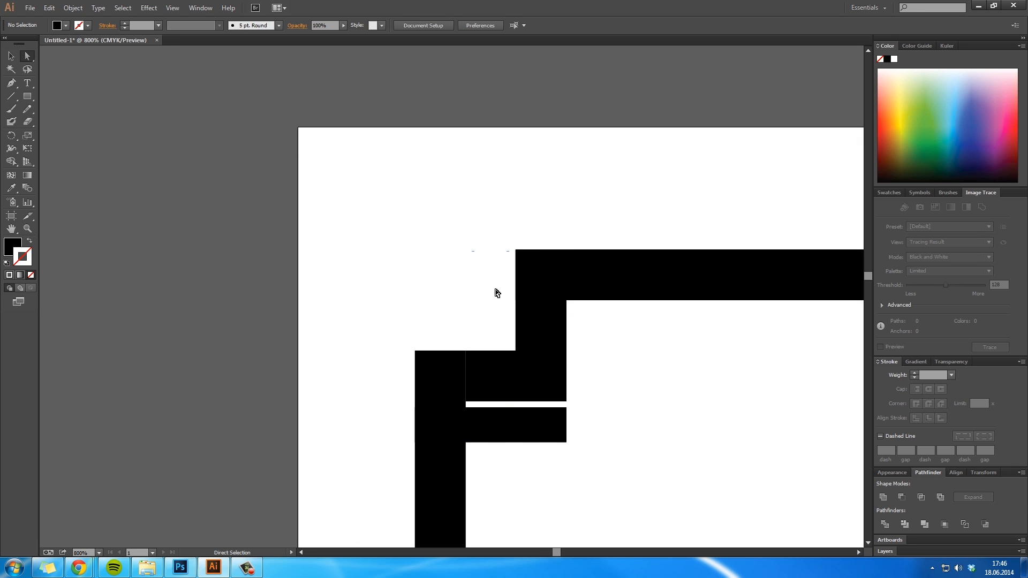
{"action": "left_click", "coordinate": [500, 410]}
{"action": "key", "text": "Delete"}
- Unite both bars and the corner blocks into one shape and remove its redundant anchor points along the corner
{"action": "left_click_drag", "start_coordinate": [649, 456], "coordinate": [356, 245]}
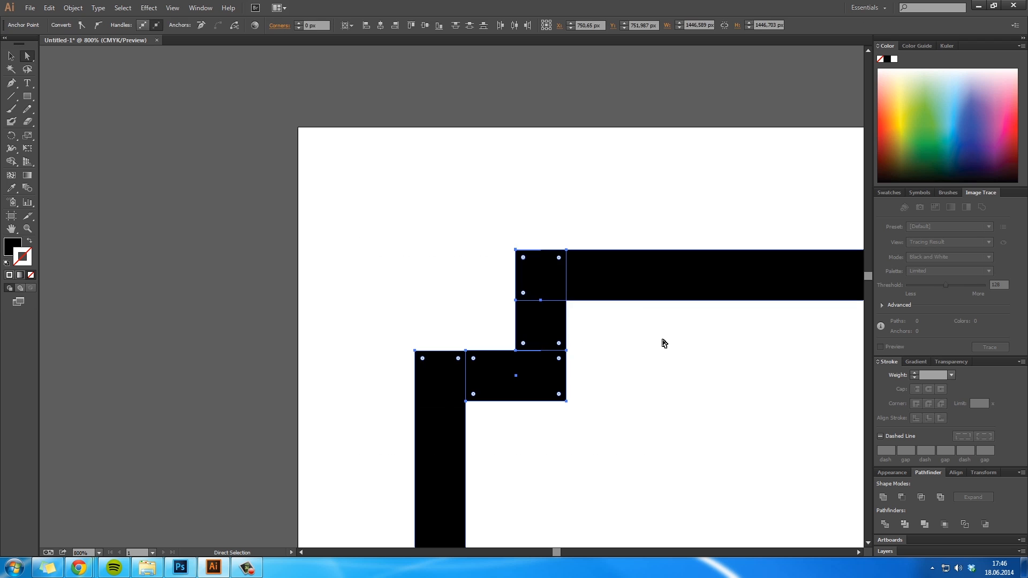
{"action": "left_click", "coordinate": [883, 498]}
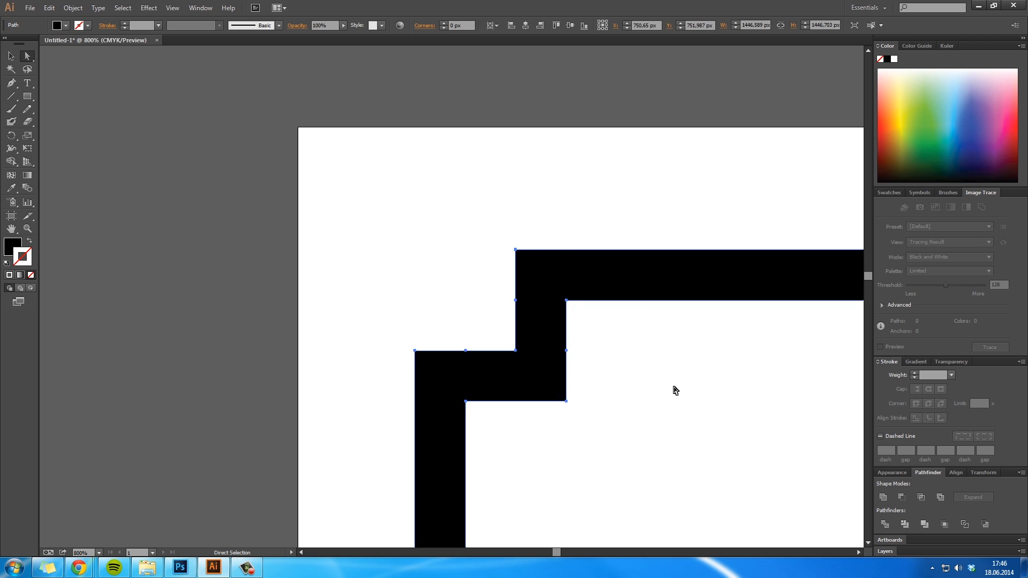
{"action": "key", "text": "p"}
{"action": "left_click", "coordinate": [567, 352]}
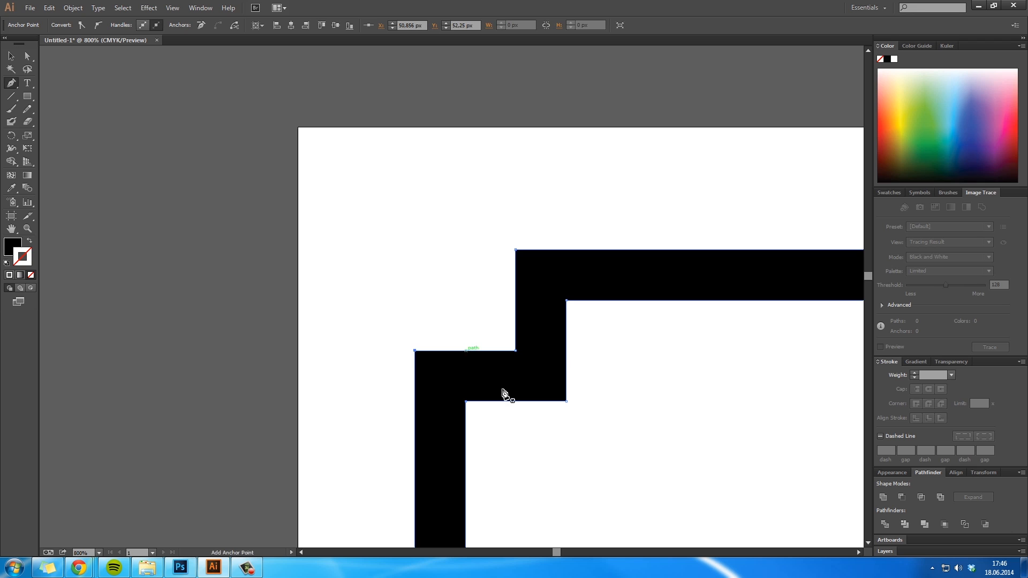
{"action": "key", "text": "a"}
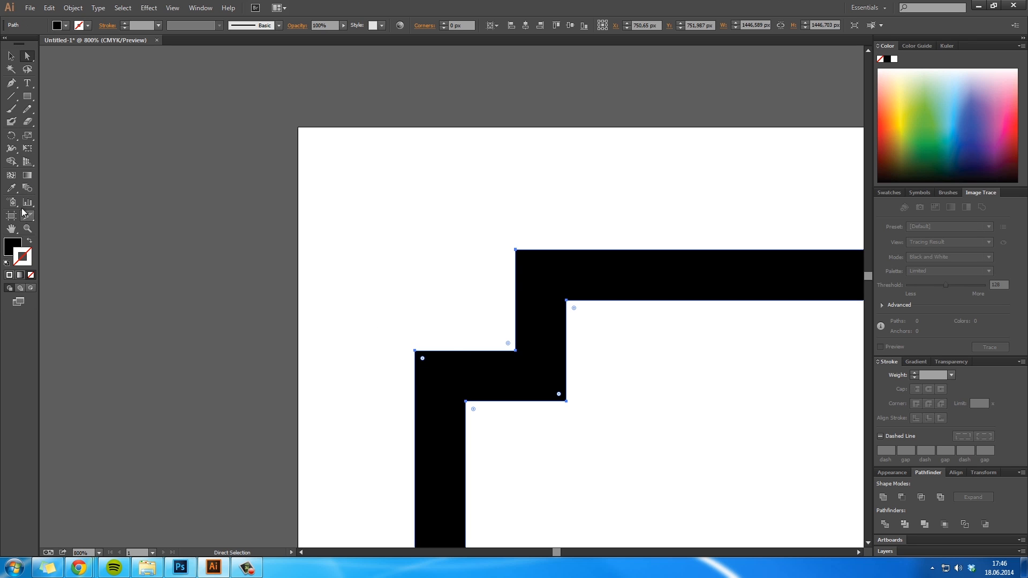
- Draw a small black square about 12 × 11.6 px at the frame's outer corner intersection and show the rulers
{"action": "left_click", "coordinate": [28, 96]}
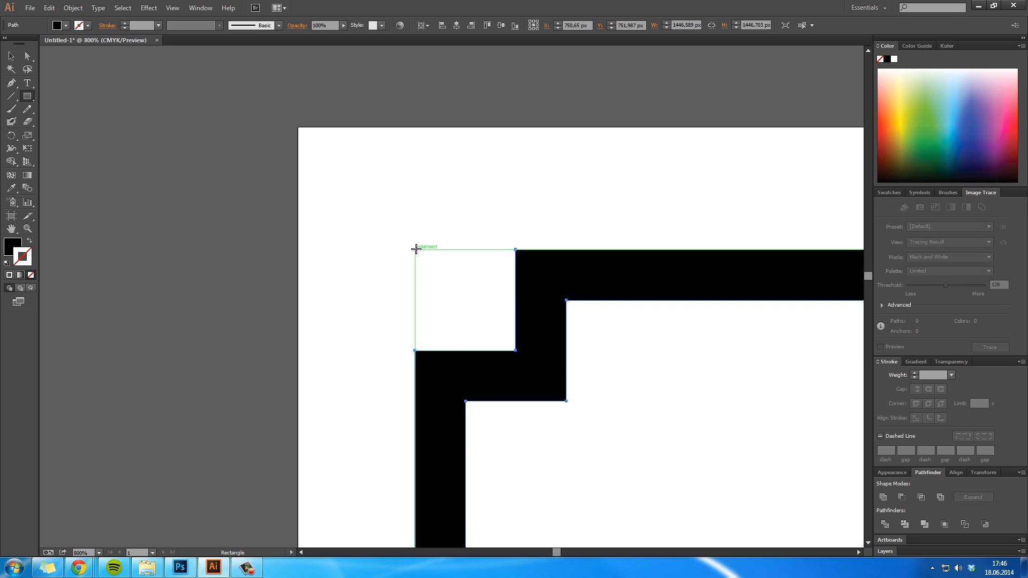
{"action": "left_click_drag", "start_coordinate": [415, 249], "coordinate": [466, 299]}
{"action": "key", "text": "ctrl+r"}
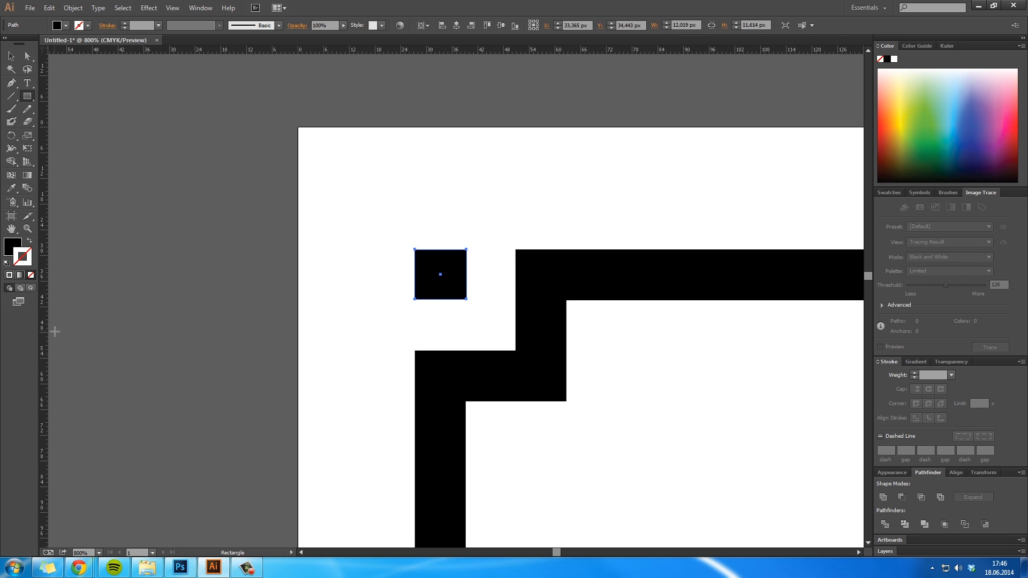
- Check the small square's right and lower edges against a vertical and a horizontal guide, and delete both guides
{"action": "left_click_drag", "start_coordinate": [375, 394], "coordinate": [465, 420]}
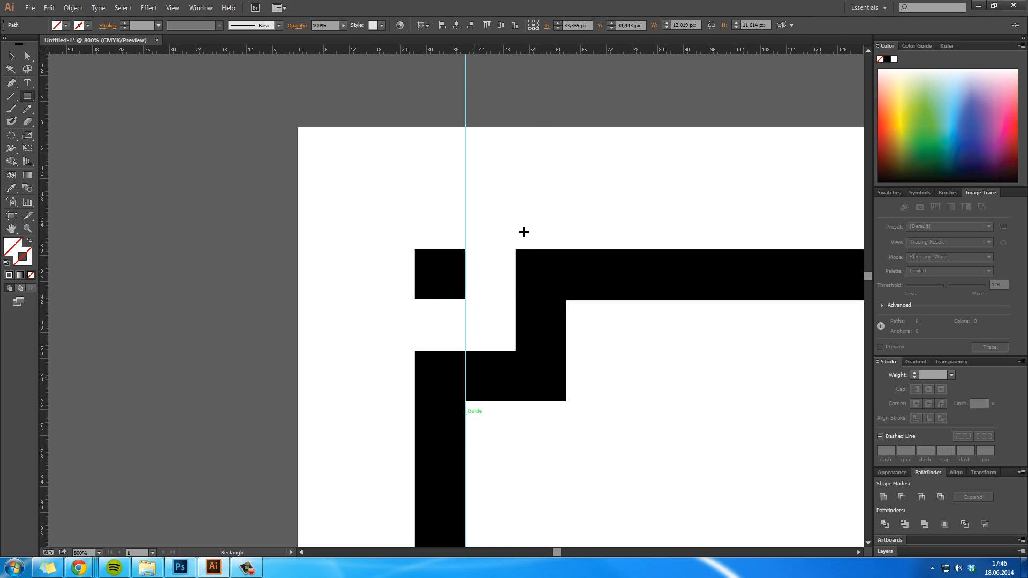
{"action": "left_click_drag", "start_coordinate": [521, 49], "coordinate": [538, 300]}
{"action": "key", "text": "v"}
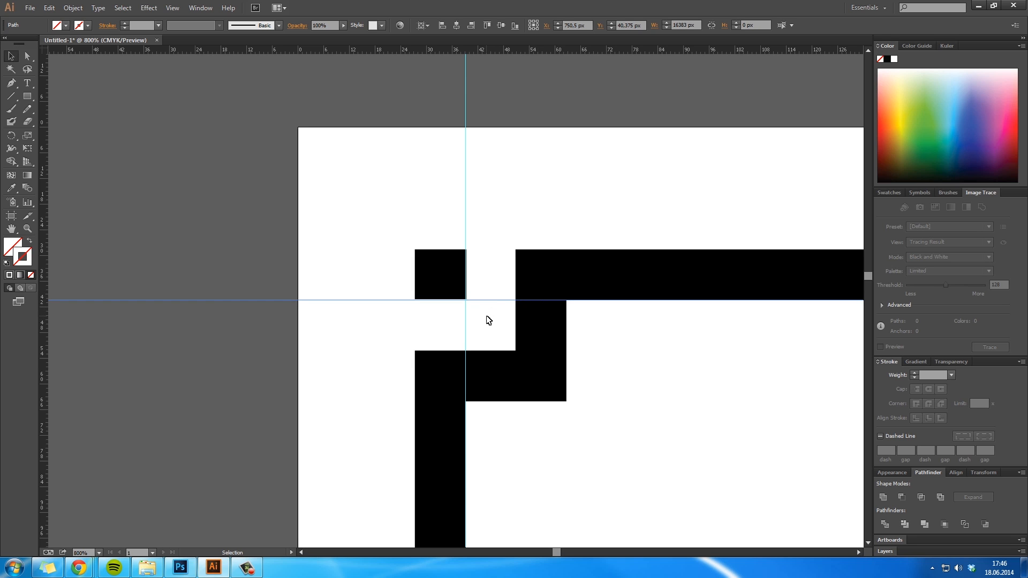
{"action": "key", "text": "Delete"}
{"action": "left_click", "coordinate": [466, 321]}
{"action": "key", "text": "Delete"}
- Group the stepped frame with the small square and move the group into the artboard's top-left corner
{"action": "key", "text": "z"}
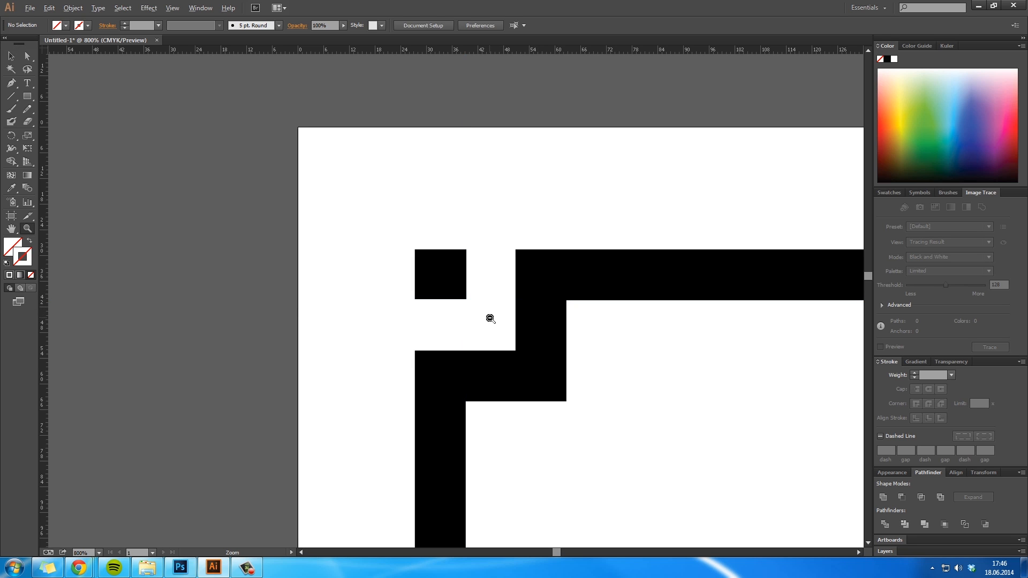
{"action": "left_click", "coordinate": [491, 319], "text": "alt"}
{"action": "left_click", "coordinate": [490, 319], "text": "alt"}
{"action": "left_click", "coordinate": [491, 318], "text": "alt"}
{"action": "left_click", "coordinate": [490, 318], "text": "alt"}
{"action": "left_click", "coordinate": [490, 318], "text": "alt"}
{"action": "left_click", "coordinate": [490, 318], "text": "alt"}
{"action": "left_click", "coordinate": [490, 319], "text": "alt"}
{"action": "left_click", "coordinate": [490, 318], "text": "alt"}
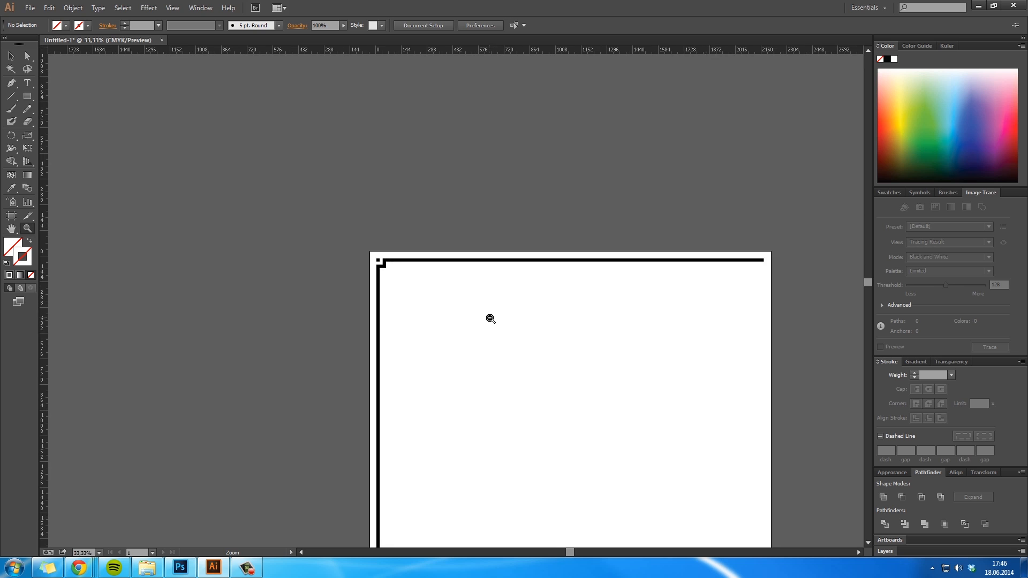
{"action": "left_click", "coordinate": [489, 317], "text": "alt"}
{"action": "left_click", "coordinate": [392, 271]}
{"action": "left_click", "coordinate": [496, 312]}
{"action": "left_click", "coordinate": [496, 313]}
{"action": "left_click", "coordinate": [496, 312]}
{"action": "left_click", "coordinate": [274, 279]}
{"action": "left_click", "coordinate": [274, 279]}
{"action": "left_click", "coordinate": [549, 294]}
{"action": "left_click", "coordinate": [549, 294]}
{"action": "left_click", "coordinate": [549, 294]}
{"action": "left_click_drag", "start_coordinate": [530, 325], "coordinate": [474, 162]}
{"action": "key", "text": "v"}
{"action": "left_click_drag", "start_coordinate": [581, 418], "coordinate": [366, 239]}
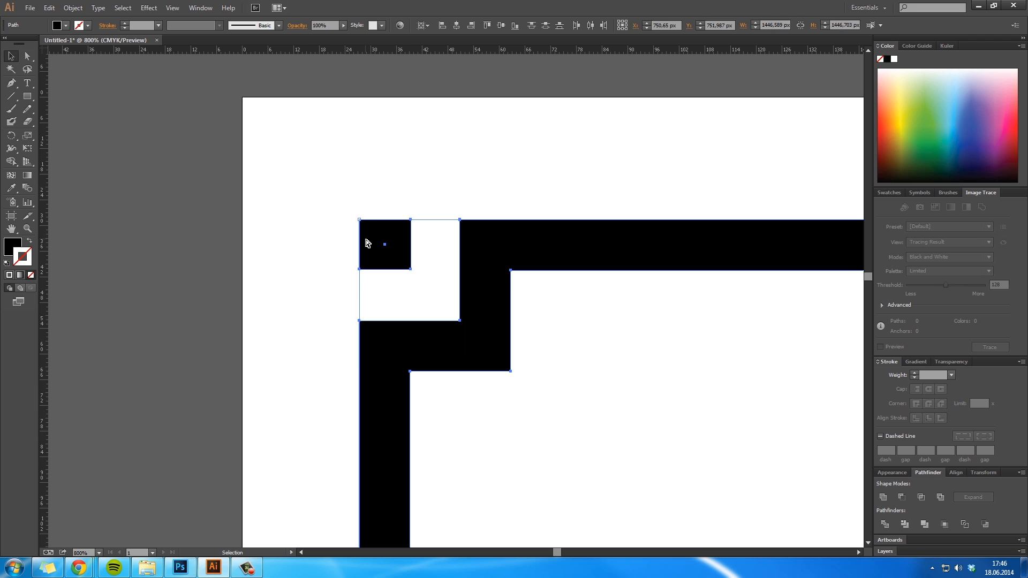
{"action": "left_click", "coordinate": [546, 347]}
{"action": "left_click_drag", "start_coordinate": [485, 321], "coordinate": [368, 198]}
- Offset the group 20 px right and 20 px down from the artboard corner
{"action": "key", "text": "shift+Right"}
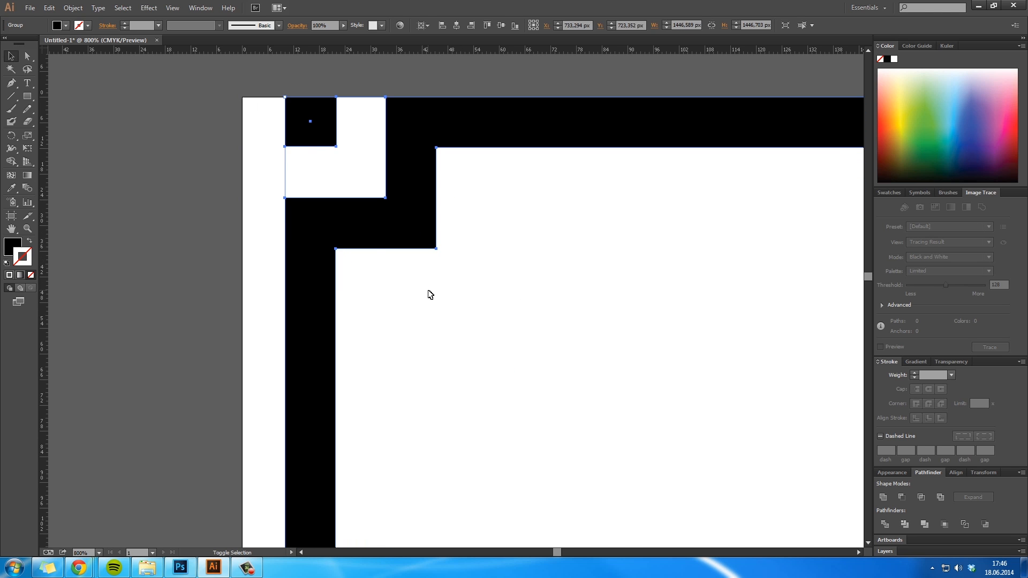
{"action": "key", "text": "shift+Down"}
{"action": "key", "text": "shift+Right"}
{"action": "key", "text": "shift+Down"}
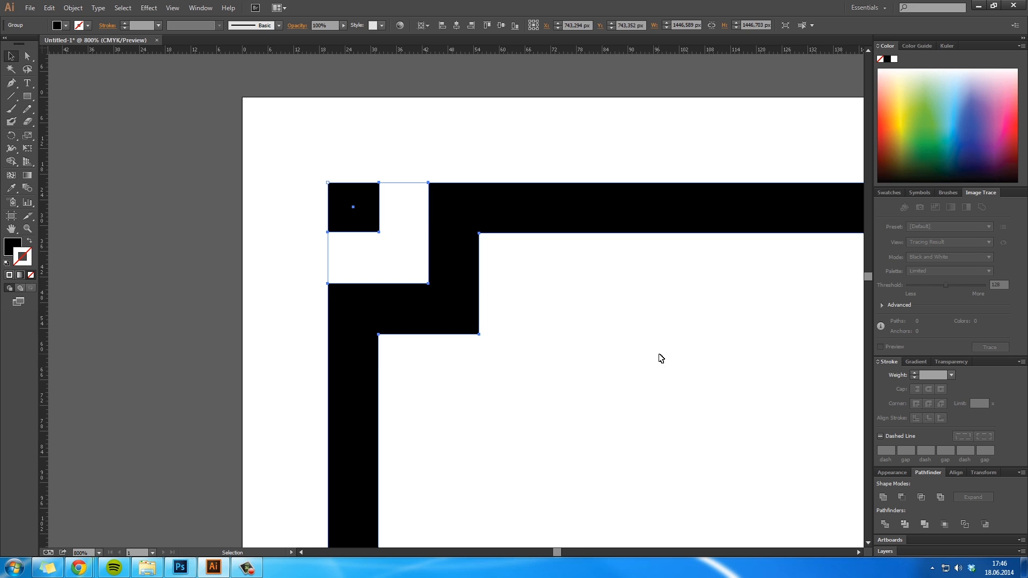
{"action": "left_click", "coordinate": [660, 357]}
- Try to rotate a copy of the frame group 180° about its centre to close the square, and undo it
{"action": "key", "text": "ctrl+1"}
{"action": "key", "text": "z"}
{"action": "left_click", "coordinate": [393, 296], "text": "alt"}
{"action": "left_click", "coordinate": [393, 295], "text": "alt"}
{"action": "left_click", "coordinate": [393, 295], "text": "alt"}
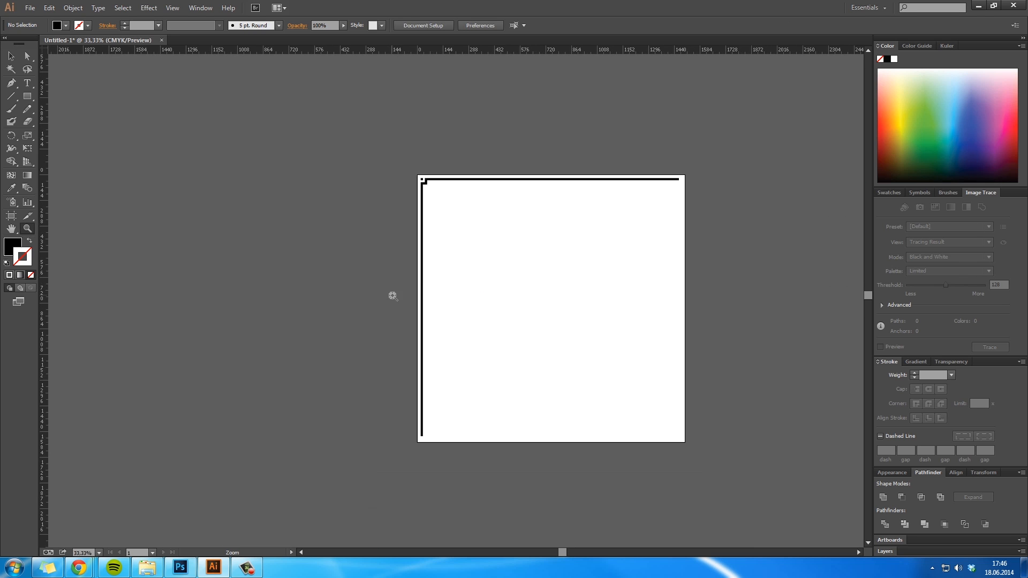
{"action": "key", "text": "h"}
{"action": "left_click_drag", "start_coordinate": [457, 293], "coordinate": [413, 286]}
{"action": "key", "text": "m"}
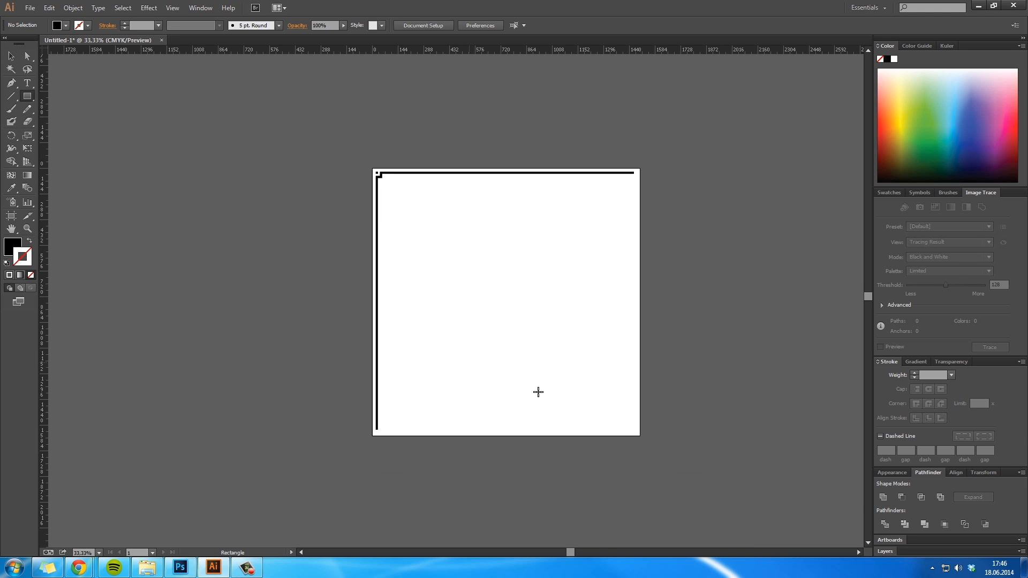
{"action": "key", "text": "v"}
{"action": "left_click", "coordinate": [460, 174]}
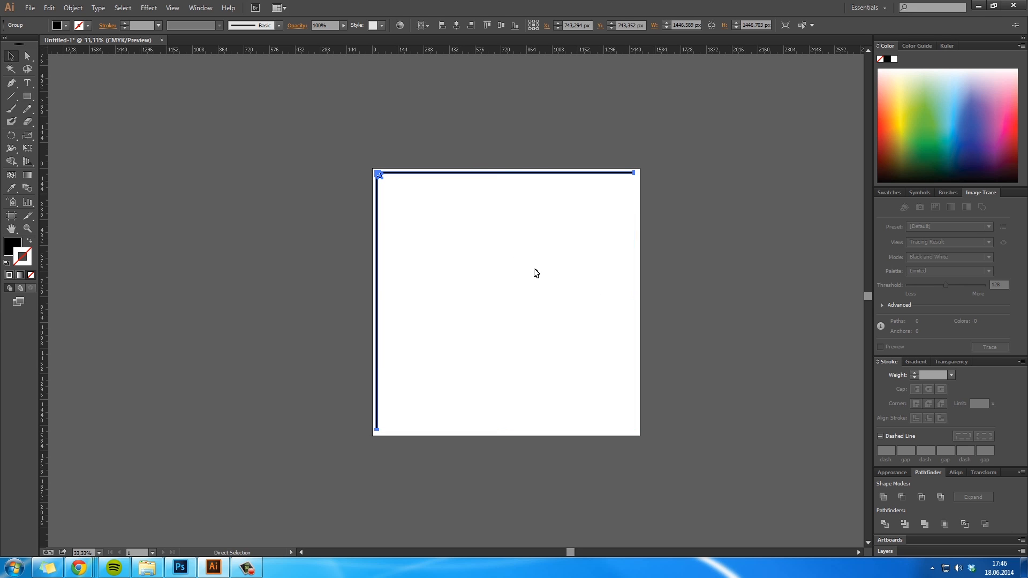
{"action": "key", "text": "r"}
{"action": "left_click_drag", "start_coordinate": [676, 168], "coordinate": [356, 429]}
{"action": "key", "text": "v"}
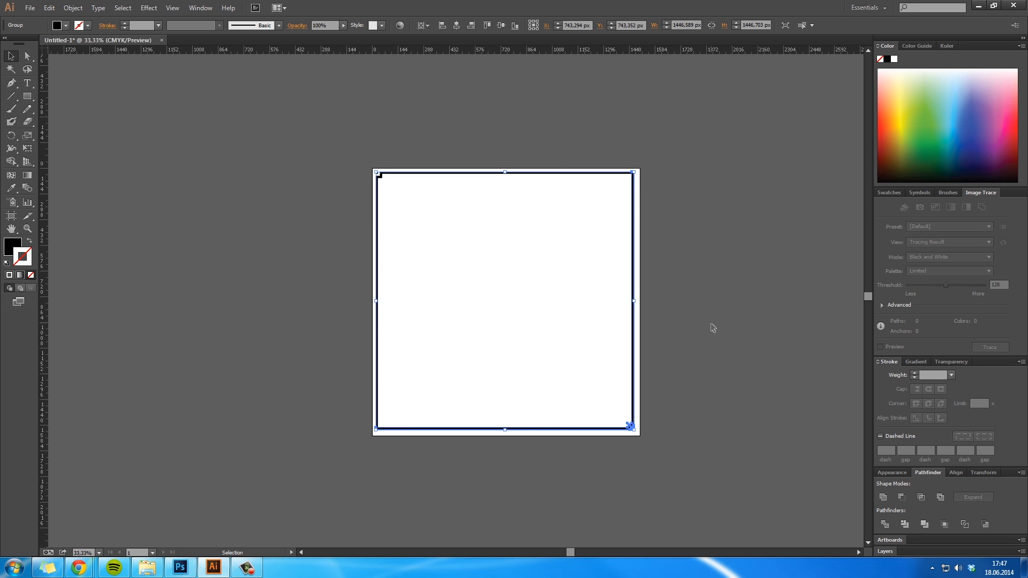
{"action": "key", "text": "ctrl+z"}
{"action": "left_click", "coordinate": [725, 329]}
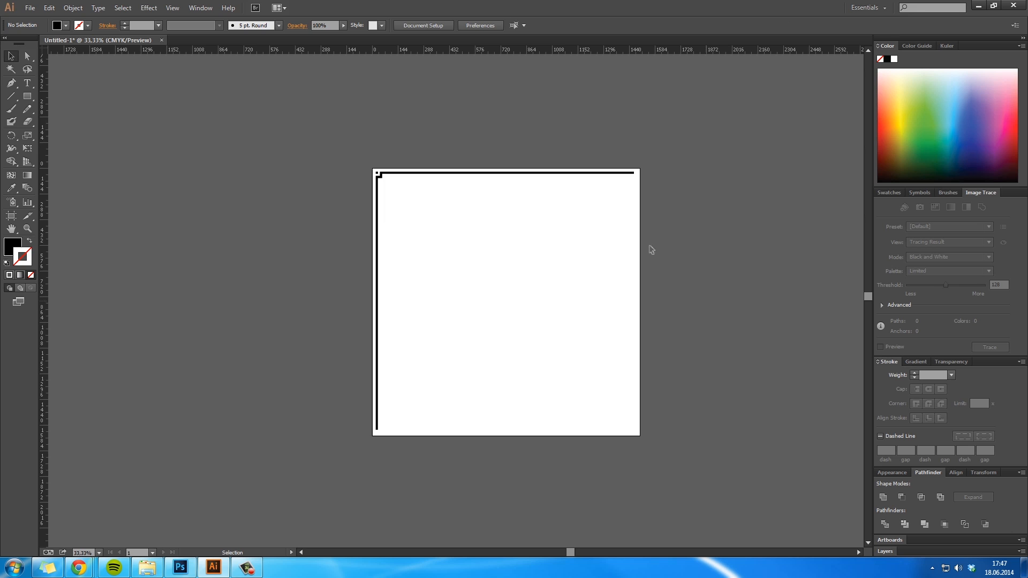
- Draw a black rectangle about 657 × 444 px over the outer end of the frame's upper bar
{"action": "left_click", "coordinate": [27, 96]}
{"action": "key", "text": "v"}
{"action": "left_click", "coordinate": [636, 174]}
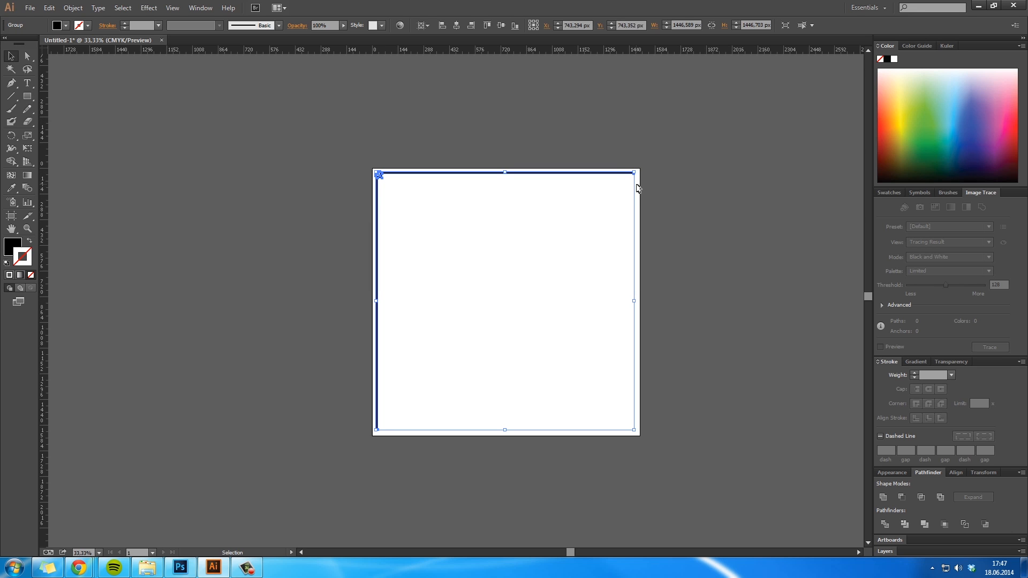
{"action": "left_click", "coordinate": [240, 156]}
{"action": "left_click", "coordinate": [27, 96]}
{"action": "left_click", "coordinate": [633, 236]}
{"action": "left_click", "coordinate": [524, 298]}
{"action": "left_click_drag", "start_coordinate": [633, 230], "coordinate": [517, 151]}
{"action": "key", "text": "v"}
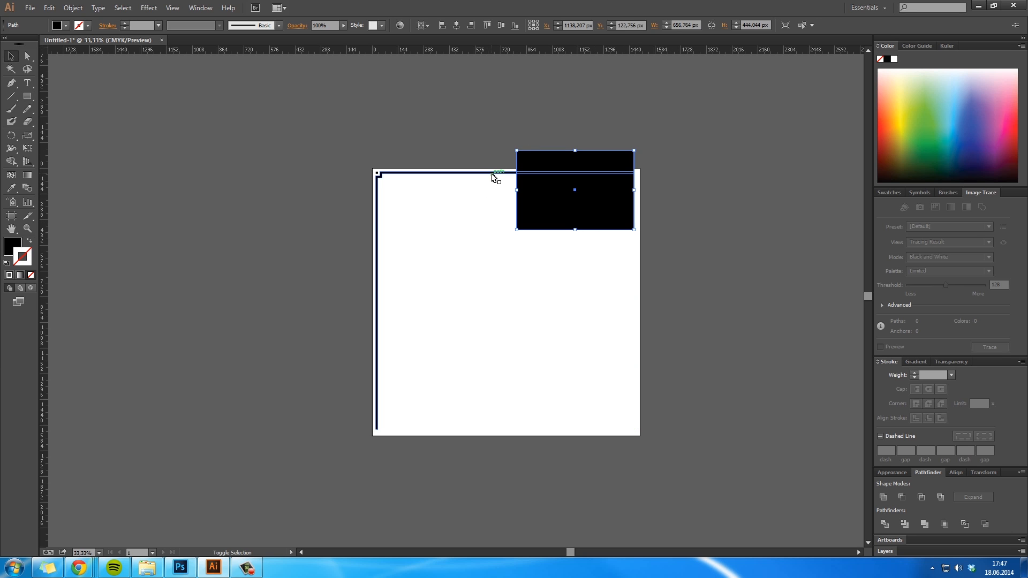
- Narrow the rectangle from its inner side and subtract it from the frame to shorten the upper bar
{"action": "left_click", "coordinate": [492, 174], "text": "shift"}
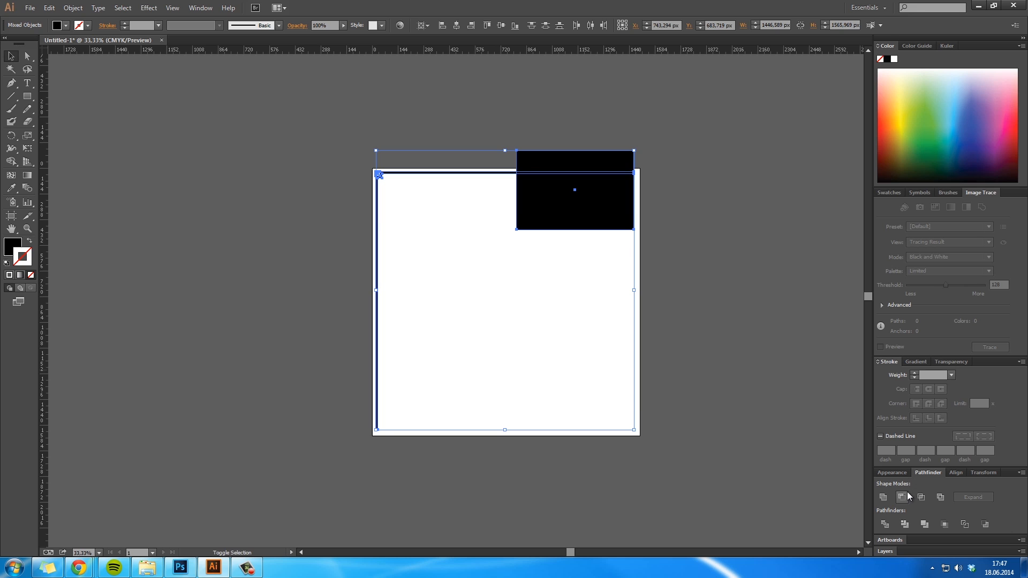
{"action": "left_click", "coordinate": [558, 217]}
{"action": "left_click_drag", "start_coordinate": [517, 196], "coordinate": [542, 199]}
{"action": "left_click", "coordinate": [489, 174], "text": "shift"}
{"action": "left_click", "coordinate": [901, 498]}
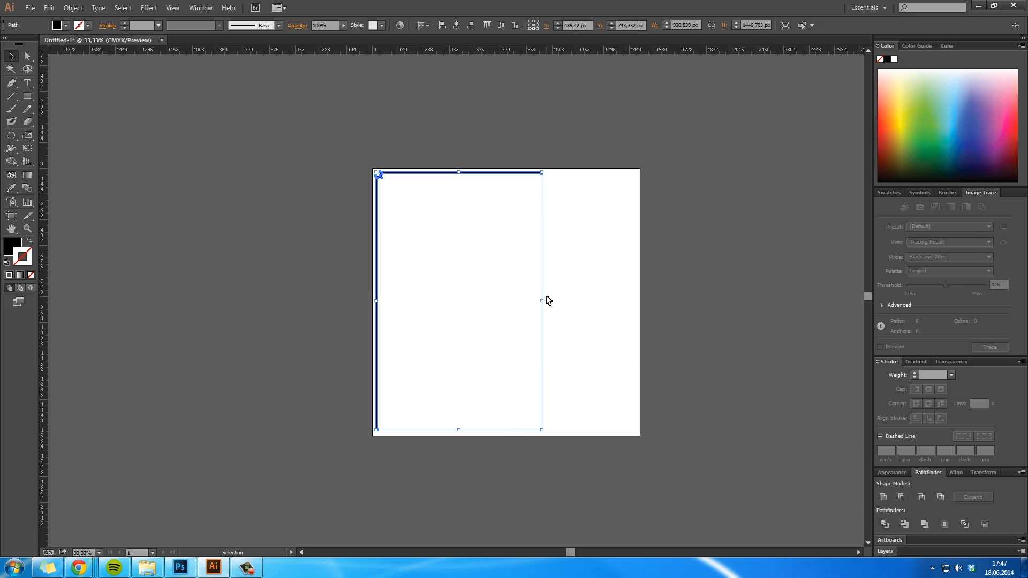
- Draw a rectangle about 318 × 495 px over the vertical bar's lower end and subtract it from the frame
{"action": "left_click", "coordinate": [30, 98]}
{"action": "left_click_drag", "start_coordinate": [420, 436], "coordinate": [364, 347]}
{"action": "key", "text": "v"}
{"action": "left_click", "coordinate": [378, 306], "text": "shift"}
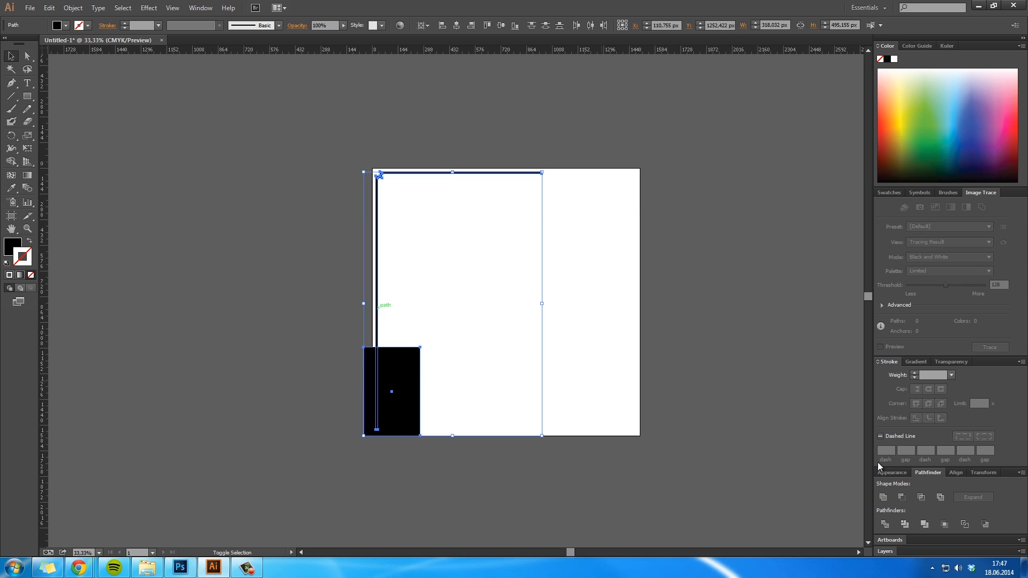
{"action": "left_click", "coordinate": [902, 498]}
{"action": "left_click", "coordinate": [719, 326]}
- Try placing a copy of the shortened frame piece, rotated 180°, in the artboard's lower-right corner, and delete that copy
{"action": "left_click", "coordinate": [428, 173]}
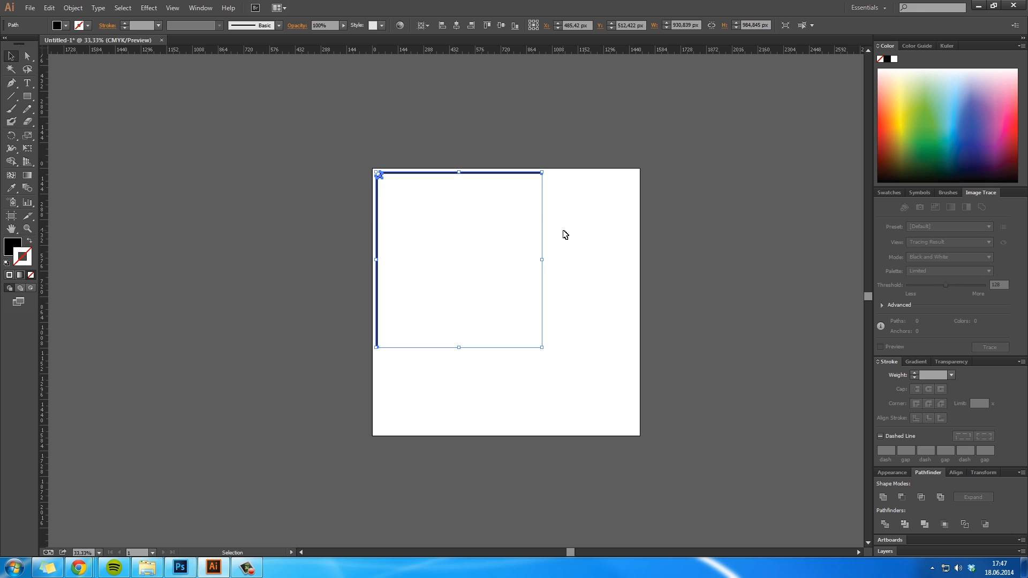
{"action": "key", "text": "r"}
{"action": "left_click_drag", "start_coordinate": [587, 226], "coordinate": [326, 347]}
{"action": "key", "text": "v"}
{"action": "left_click_drag", "start_coordinate": [540, 316], "coordinate": [639, 402]}
{"action": "left_click", "coordinate": [683, 414]}
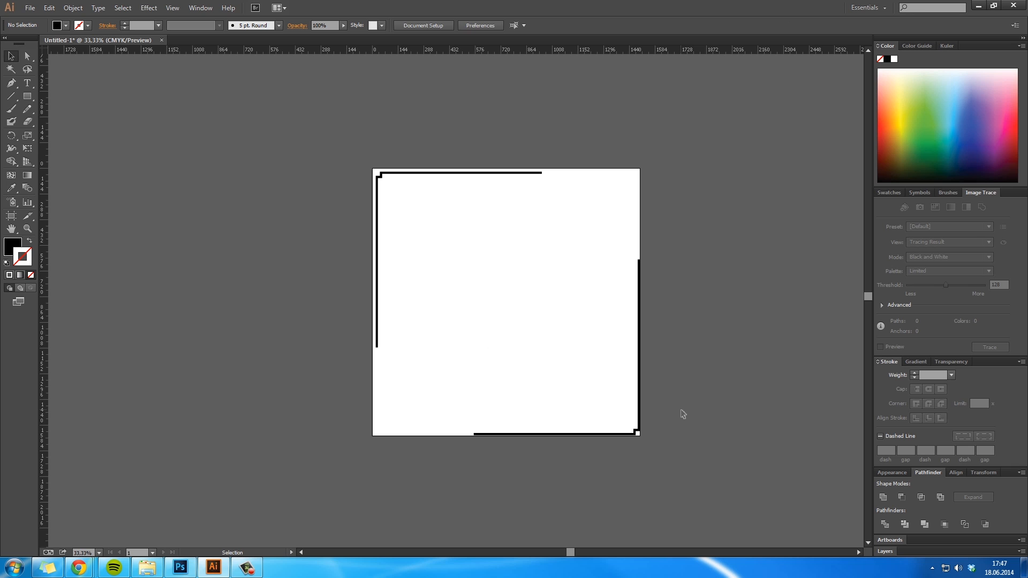
{"action": "left_click", "coordinate": [639, 358]}
{"action": "key", "text": "Delete"}
- Redraw the small black square, about 11.6 × 11.6 px, at the outer intersection of the frame's upper-left corner
{"action": "key", "text": "z"}
{"action": "left_click", "coordinate": [388, 200]}
{"action": "left_click", "coordinate": [475, 273]}
{"action": "left_click", "coordinate": [412, 285]}
{"action": "left_click", "coordinate": [411, 284]}
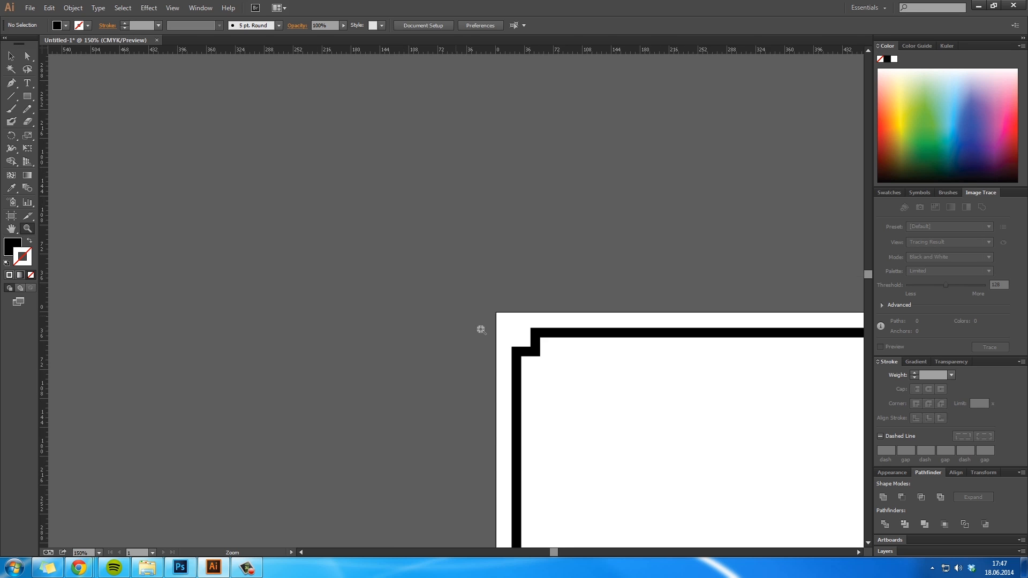
{"action": "left_click", "coordinate": [500, 338]}
{"action": "left_click", "coordinate": [500, 338]}
{"action": "left_click", "coordinate": [447, 251]}
{"action": "left_click", "coordinate": [446, 251]}
{"action": "left_click", "coordinate": [466, 328]}
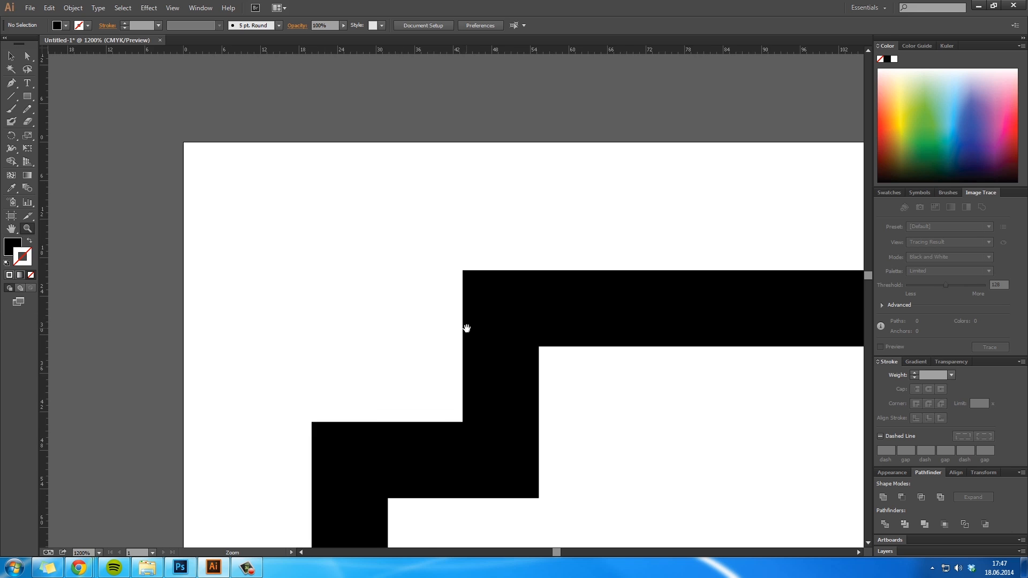
{"action": "left_click_drag", "start_coordinate": [466, 328], "coordinate": [450, 238]}
{"action": "key", "text": "v"}
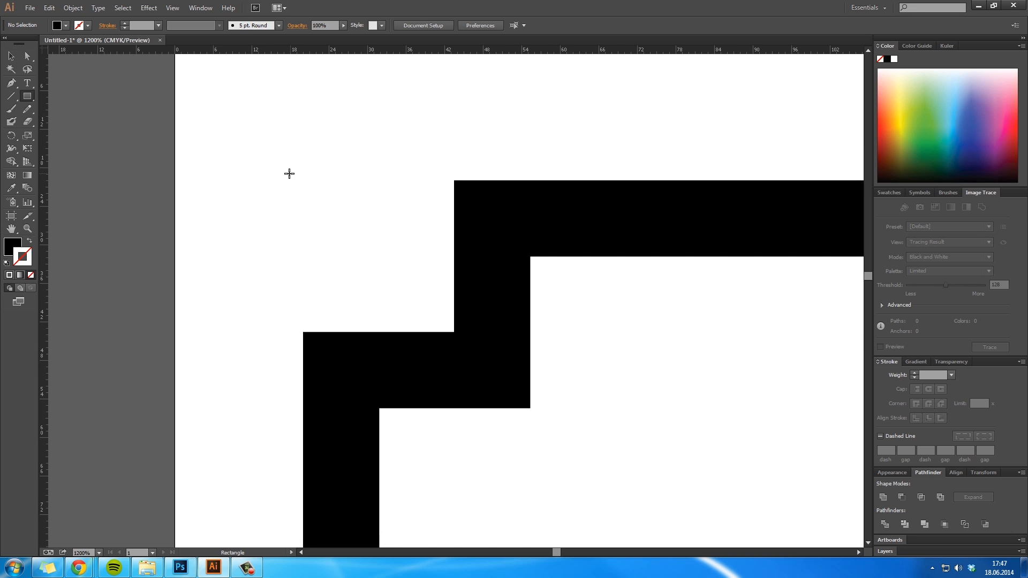
{"action": "left_click_drag", "start_coordinate": [303, 181], "coordinate": [378, 259]}
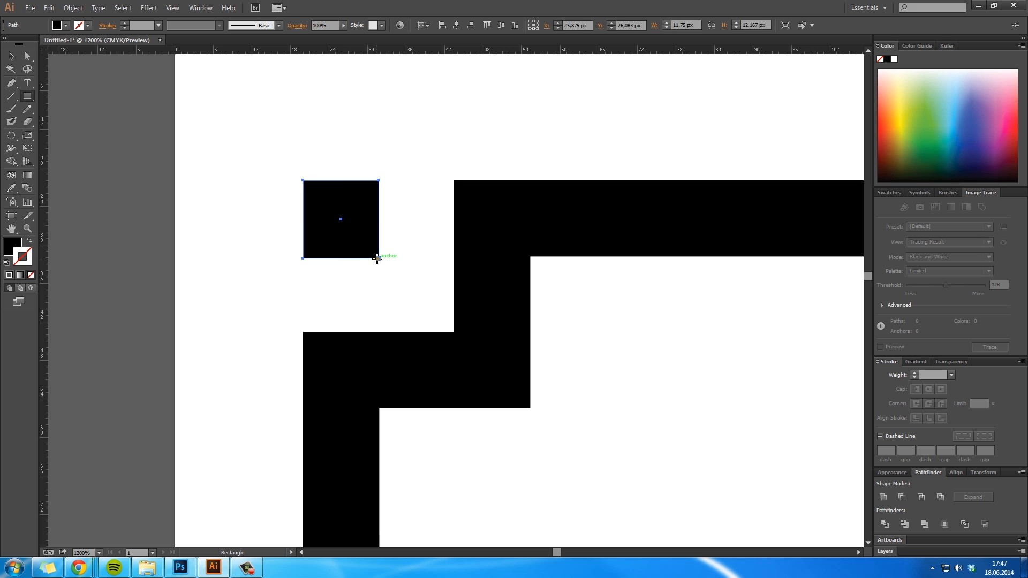
{"action": "key", "text": "ctrl+z"}
{"action": "left_click_drag", "start_coordinate": [303, 181], "coordinate": [378, 255]}
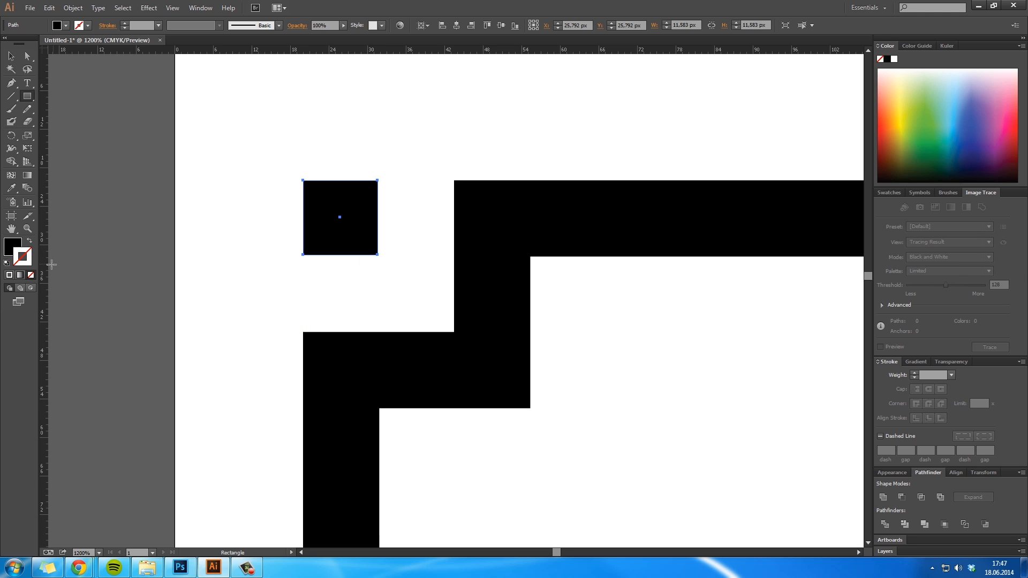
- Fit the small square's lower-right corner to guides aligned with the two bars' inner edges, and delete the guides
{"action": "left_click_drag", "start_coordinate": [127, 284], "coordinate": [383, 393]}
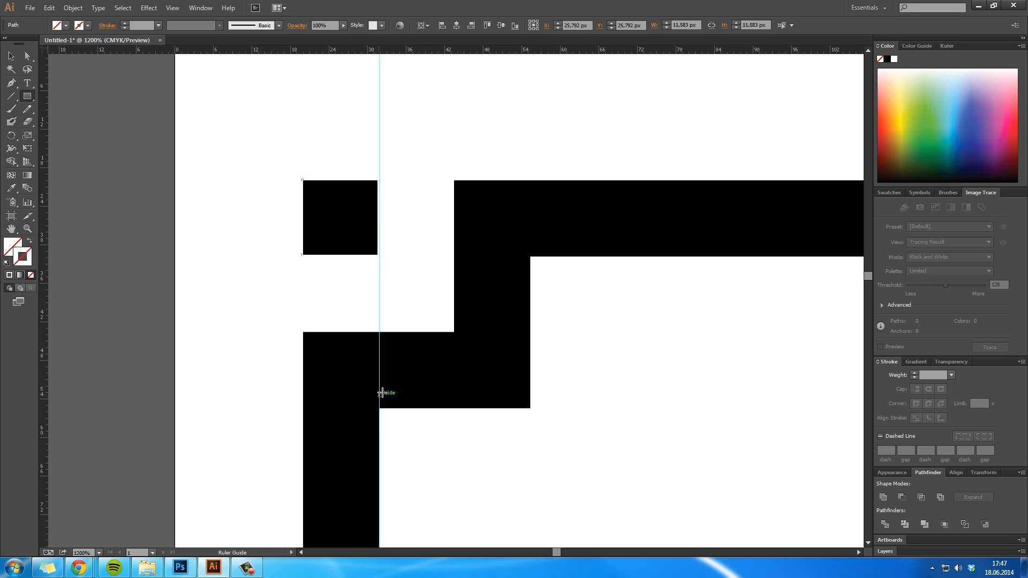
{"action": "left_click_drag", "start_coordinate": [484, 52], "coordinate": [468, 259]}
{"action": "key", "text": "v"}
{"action": "left_click", "coordinate": [372, 224]}
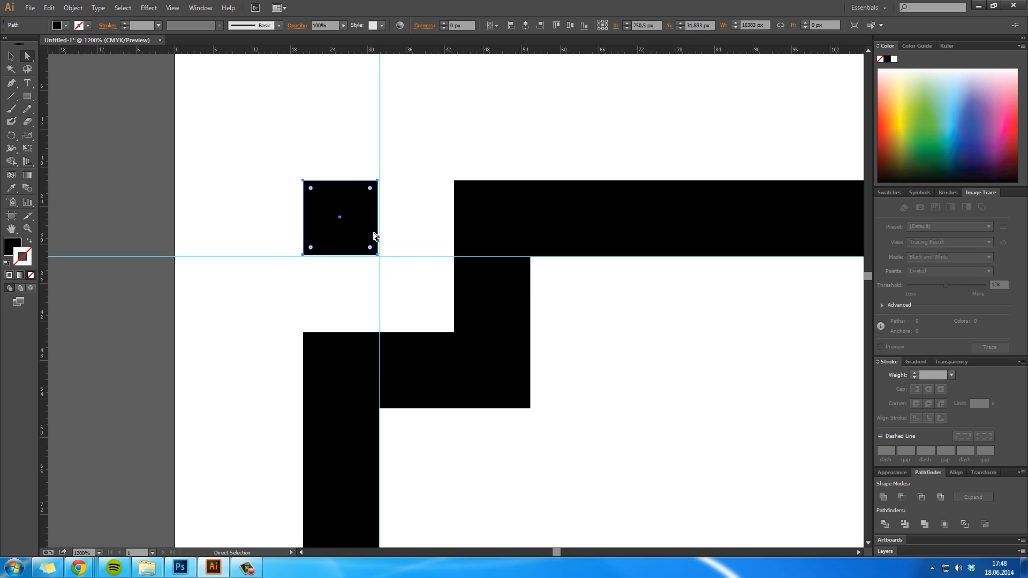
{"action": "left_click_drag", "start_coordinate": [380, 254], "coordinate": [415, 213]}
{"action": "left_click", "coordinate": [391, 280]}
{"action": "key", "text": "Delete"}
{"action": "key", "text": "Delete"}
- Group the shortened frame piece with its small square and try rotating the group 180°
{"action": "key", "text": "ctrl+1"}
{"action": "key", "text": "z"}
{"action": "left_click", "coordinate": [393, 234], "text": "alt"}
{"action": "left_click", "coordinate": [394, 234], "text": "alt"}
{"action": "left_click", "coordinate": [393, 234], "text": "alt"}
{"action": "left_click_drag", "start_coordinate": [486, 351], "coordinate": [440, 270]}
{"action": "key", "text": "v"}
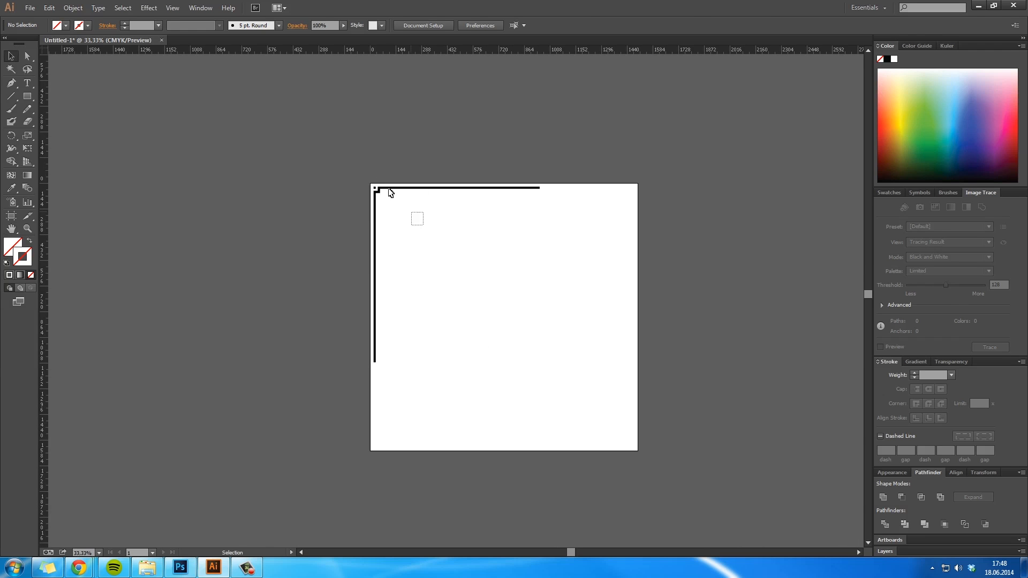
{"action": "key", "text": "ctrl+a"}
{"action": "key", "text": "r"}
{"action": "left_click_drag", "start_coordinate": [539, 187], "coordinate": [332, 354]}
{"action": "key", "text": "v"}
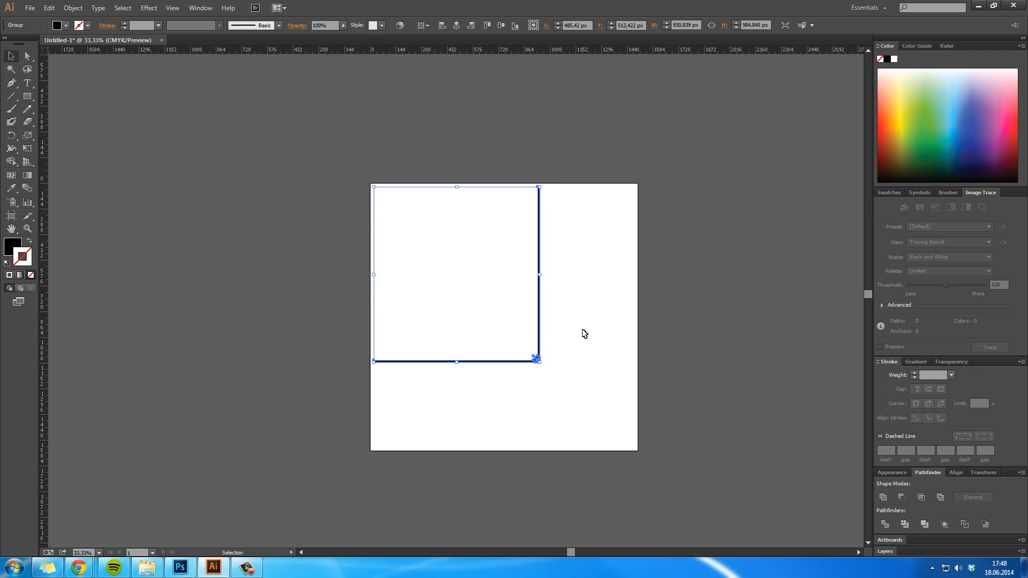
- Make a 180° rotated copy of the corner group and move it towards the artboard's lower-right corner
{"action": "key", "text": "r"}
{"action": "left_click_drag", "start_coordinate": [584, 333], "coordinate": [327, 358]}
{"action": "left_click_drag", "start_coordinate": [258, 348], "coordinate": [246, 230]}
{"action": "key", "text": "v"}
{"action": "left_click_drag", "start_coordinate": [542, 296], "coordinate": [636, 385]}
- Align the rotated group's outer corner exactly with the artboard's lower-right corner
{"action": "key", "text": "z"}
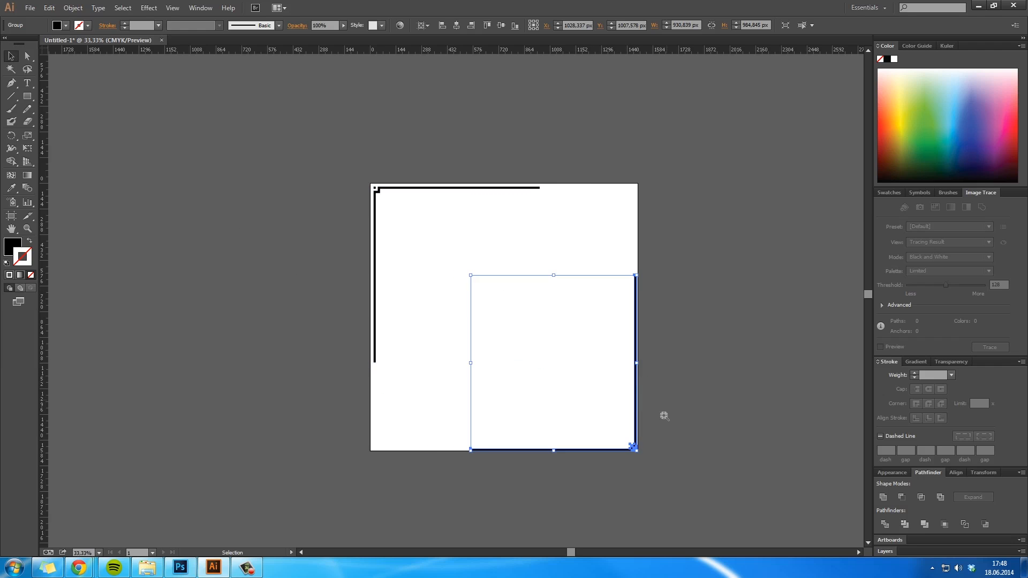
{"action": "left_click", "coordinate": [658, 438]}
{"action": "left_click", "coordinate": [426, 298]}
{"action": "left_click", "coordinate": [427, 298]}
{"action": "left_click", "coordinate": [471, 331]}
{"action": "left_click", "coordinate": [475, 333]}
{"action": "left_click", "coordinate": [475, 333]}
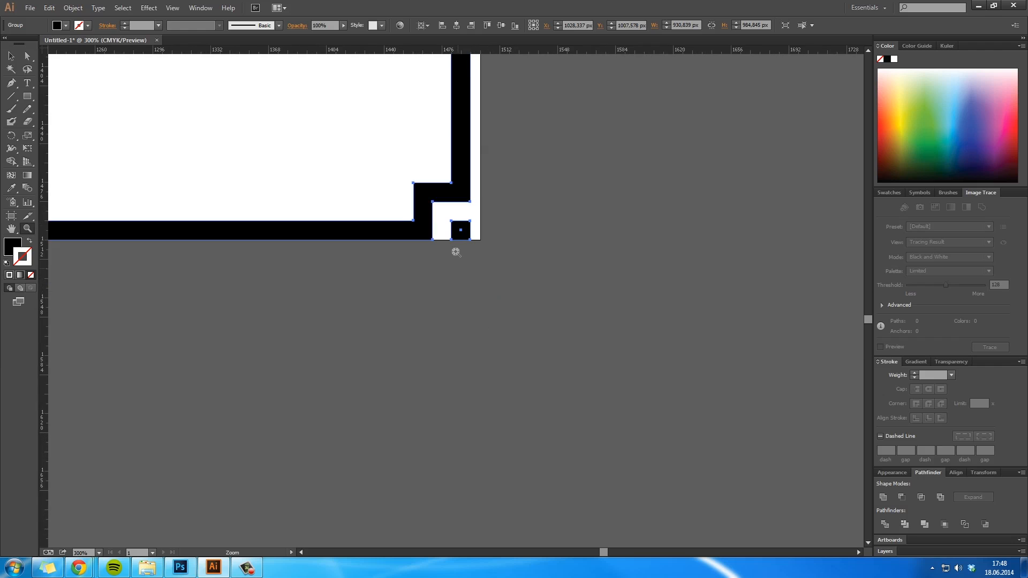
{"action": "left_click", "coordinate": [456, 245]}
{"action": "left_click", "coordinate": [455, 244]}
{"action": "left_click_drag", "start_coordinate": [457, 241], "coordinate": [455, 259]}
{"action": "key", "text": "space"}
{"action": "left_click_drag", "start_coordinate": [525, 417], "coordinate": [422, 160]}
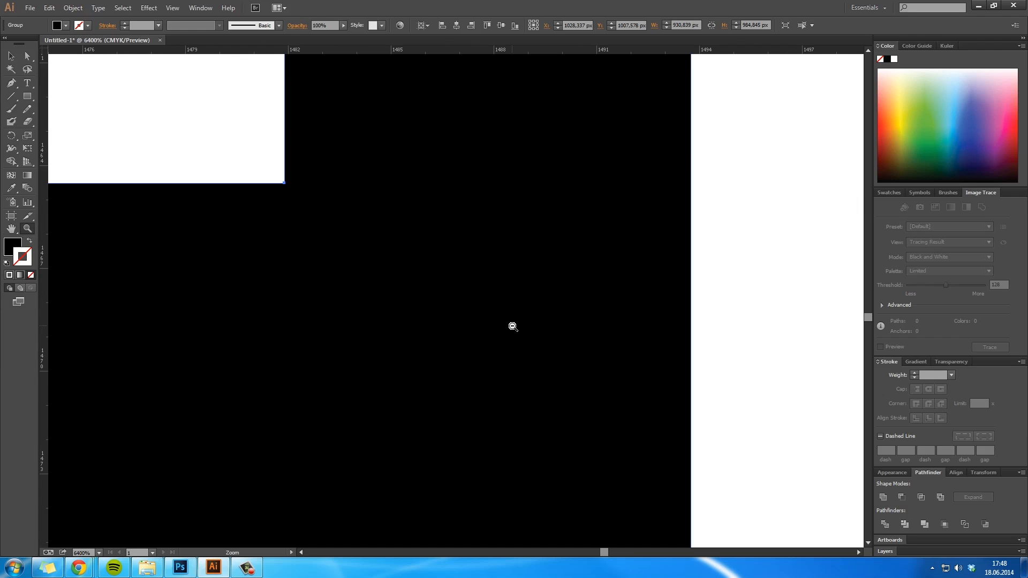
{"action": "left_click", "coordinate": [512, 326], "text": "alt"}
{"action": "left_click", "coordinate": [512, 326], "text": "alt"}
{"action": "key", "text": "space"}
{"action": "left_click_drag", "start_coordinate": [444, 383], "coordinate": [595, 135]}
{"action": "left_click", "coordinate": [503, 331], "text": "alt"}
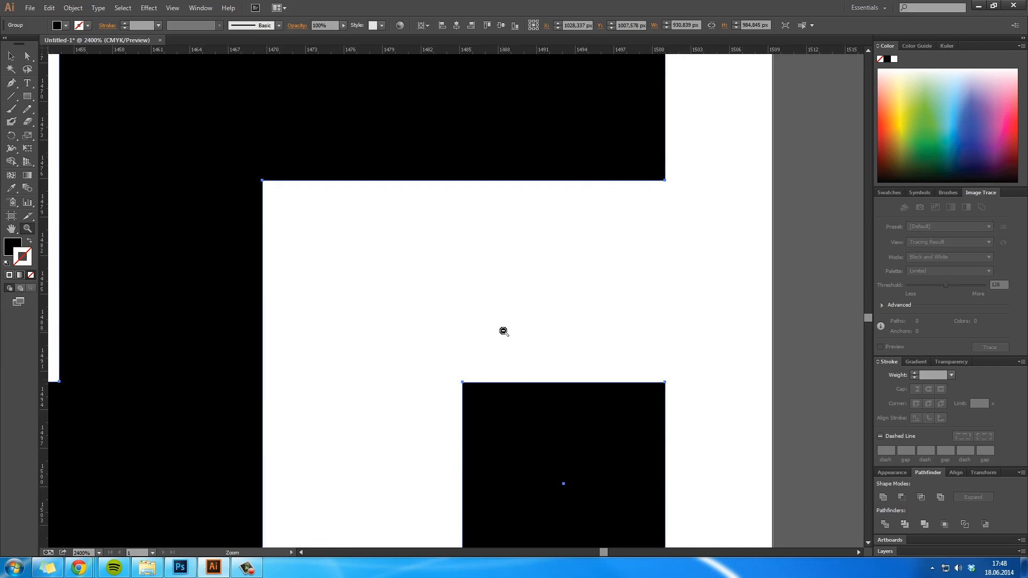
{"action": "left_click", "coordinate": [503, 331], "text": "alt"}
{"action": "left_click", "coordinate": [503, 331], "text": "alt"}
{"action": "key", "text": "space"}
{"action": "left_click_drag", "start_coordinate": [460, 280], "coordinate": [602, 362]}
{"action": "key", "text": "v"}
{"action": "left_click_drag", "start_coordinate": [460, 257], "coordinate": [580, 290]}
{"action": "left_click", "coordinate": [669, 320]}
{"action": "left_click", "coordinate": [615, 358]}
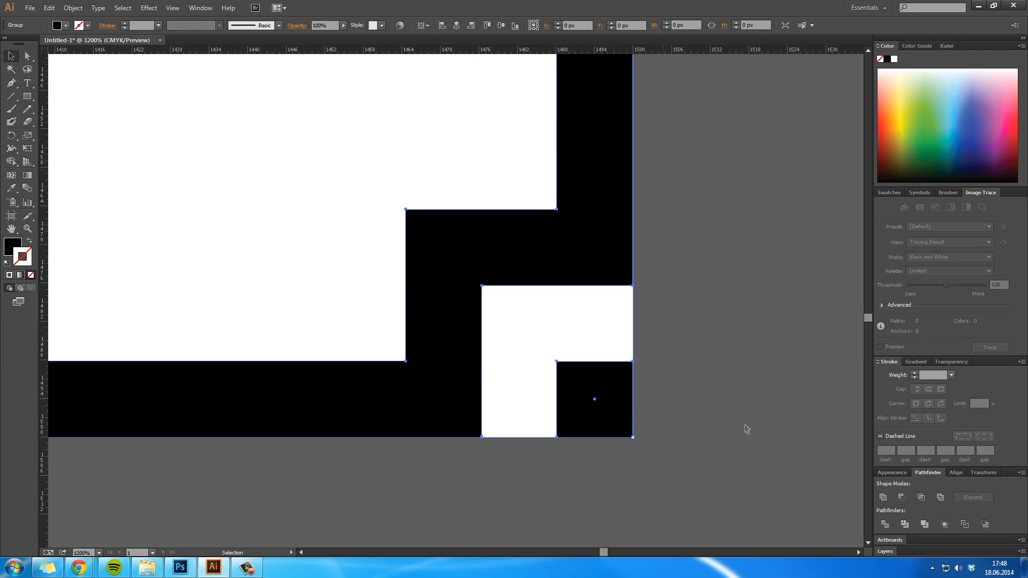
- Offset the rotated group 20 px left and 20 px up from the artboard's lower-right corner
{"action": "key", "text": "shift+Up"}
{"action": "key", "text": "shift+Left"}
{"action": "key", "text": "shift+Up"}
{"action": "key", "text": "shift+Left"}
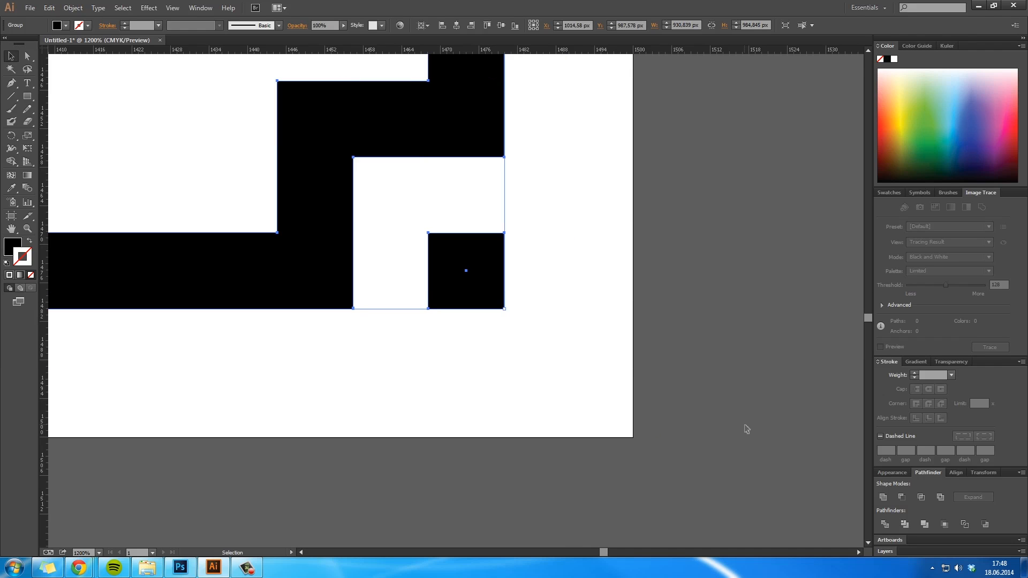
{"action": "left_click", "coordinate": [735, 427]}
- Select both corner groups and rotate a copy of them 90° to complete the frame with four stepped corners
{"action": "key", "text": "ctrl+1"}
{"action": "key", "text": "z"}
{"action": "left_click", "coordinate": [445, 331], "text": "alt"}
{"action": "left_click", "coordinate": [444, 331], "text": "alt"}
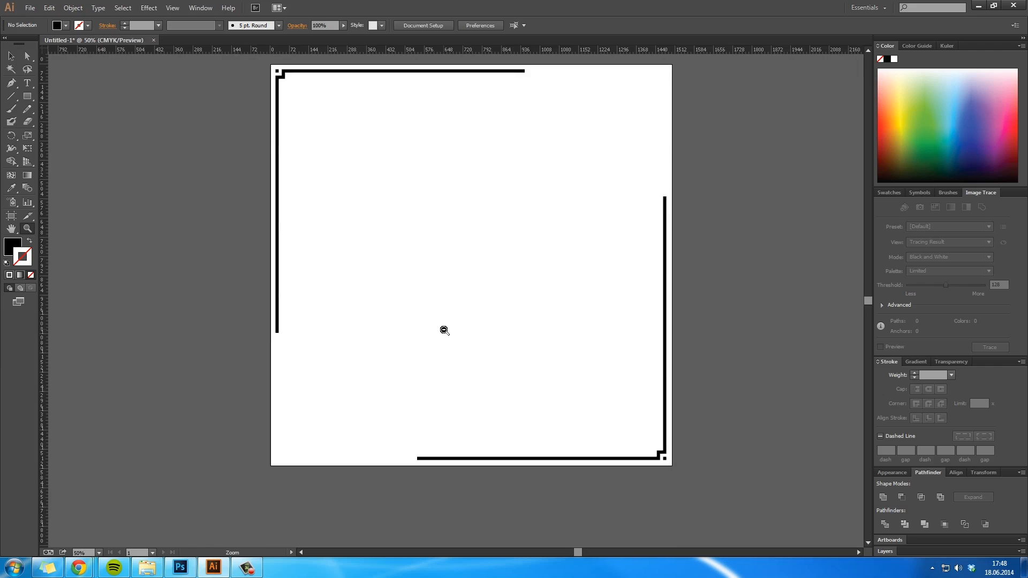
{"action": "left_click", "coordinate": [482, 317], "text": "alt"}
{"action": "key", "text": "v"}
{"action": "left_click_drag", "start_coordinate": [655, 448], "coordinate": [323, 124]}
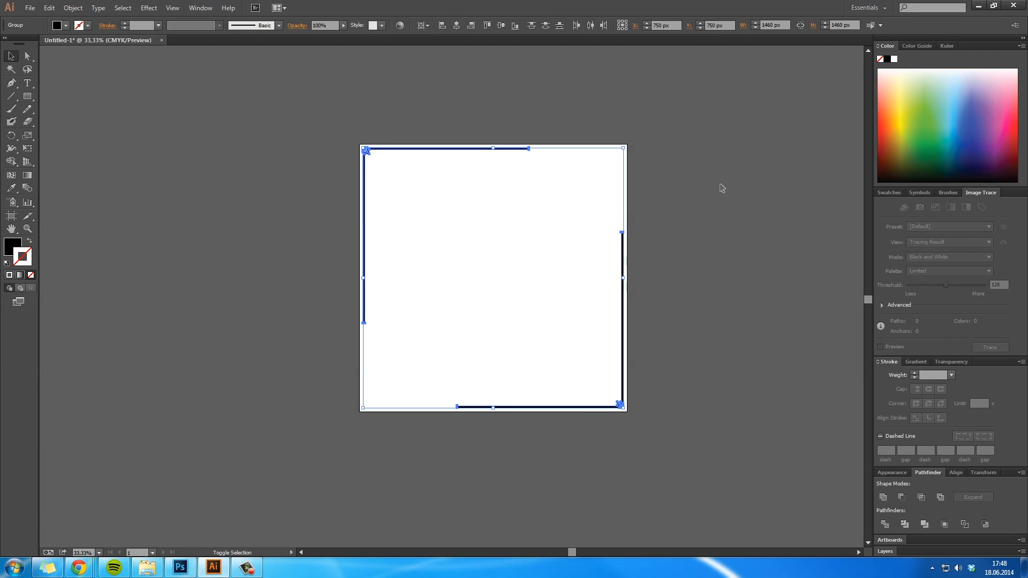
{"action": "key", "text": "ctrl+r"}
{"action": "key", "text": "r"}
{"action": "left_click_drag", "start_coordinate": [707, 195], "coordinate": [527, 424]}
{"action": "key", "text": "ctrl+z"}
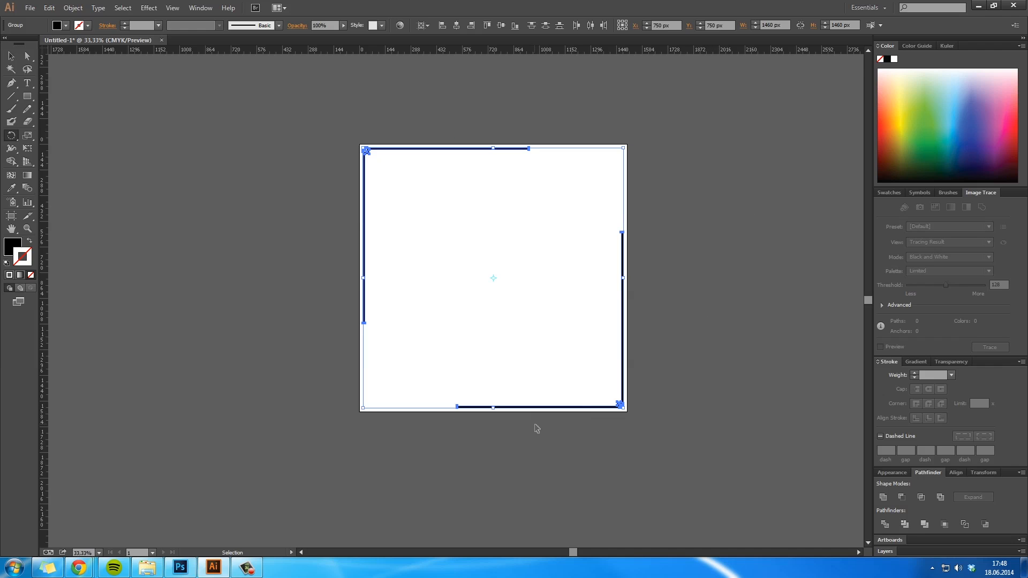
{"action": "left_click_drag", "start_coordinate": [691, 191], "coordinate": [591, 465]}
{"action": "key", "text": "a"}
{"action": "left_click", "coordinate": [670, 393]}
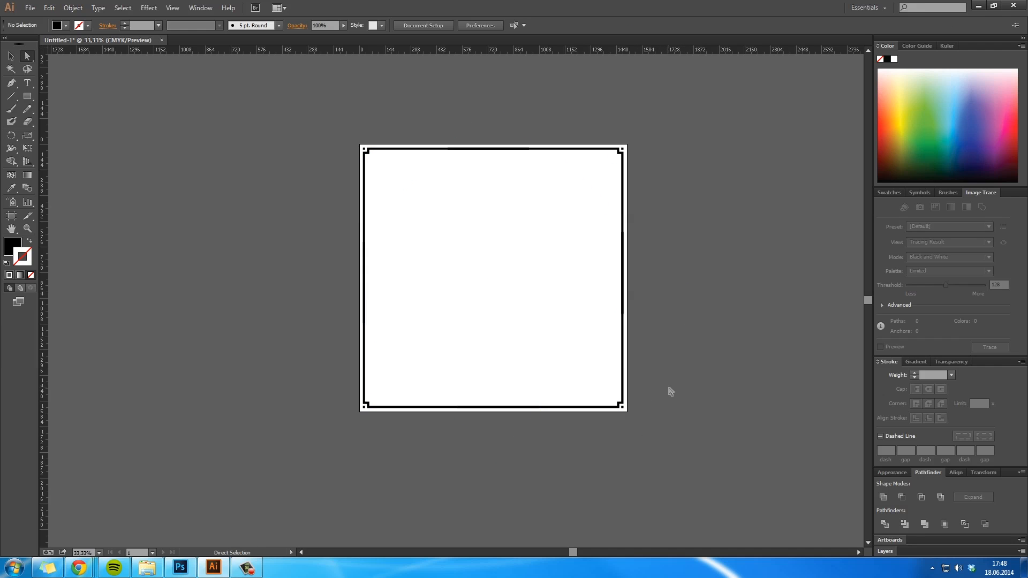
- Examine the completed frame's edges, bar overlaps and corners up close and as a whole
{"action": "left_click", "coordinate": [568, 324]}
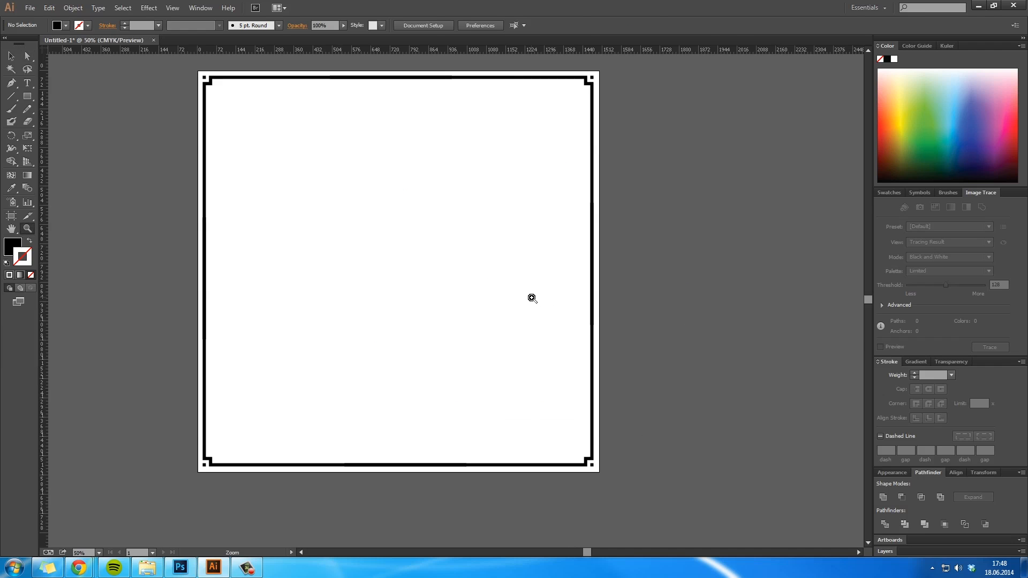
{"action": "left_click_drag", "start_coordinate": [406, 323], "coordinate": [474, 304]}
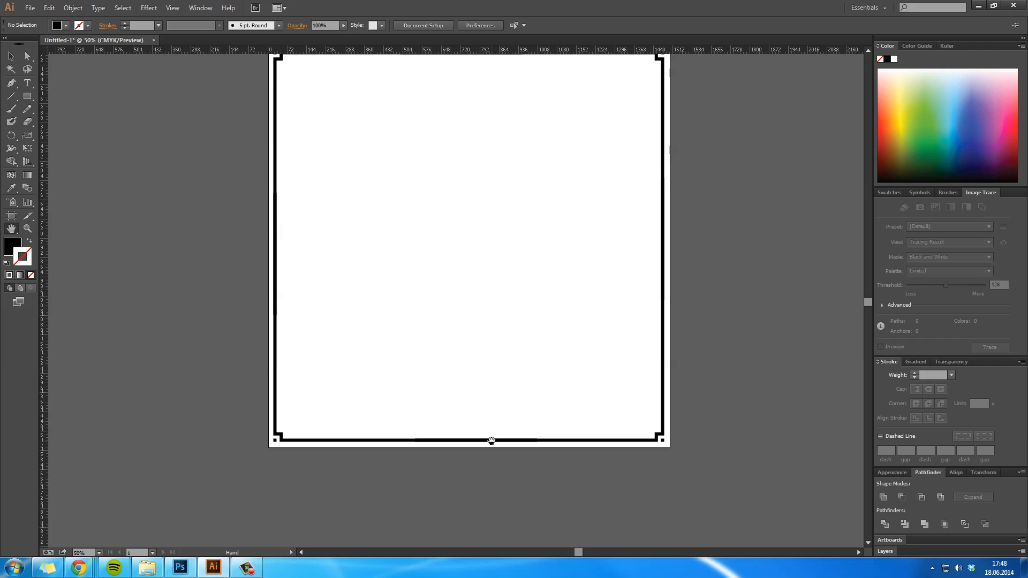
{"action": "key", "text": "z"}
{"action": "left_click", "coordinate": [492, 441]}
{"action": "left_click", "coordinate": [462, 324]}
{"action": "left_click_drag", "start_coordinate": [477, 287], "coordinate": [549, 415]}
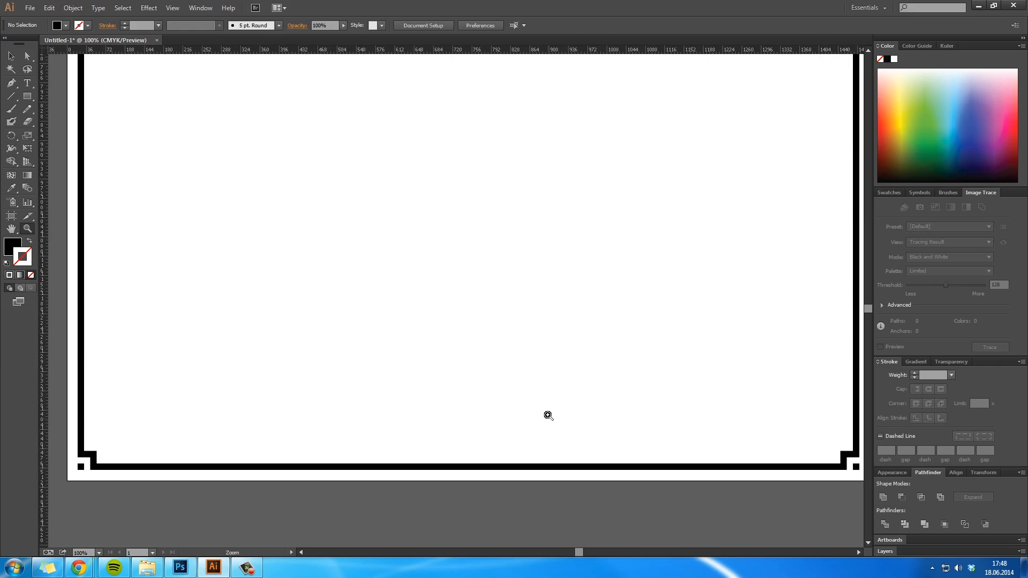
{"action": "left_click", "coordinate": [526, 312], "text": "alt"}
{"action": "left_click", "coordinate": [523, 311], "text": "alt"}
{"action": "left_click_drag", "start_coordinate": [475, 209], "coordinate": [556, 323]}
{"action": "key", "text": "v"}
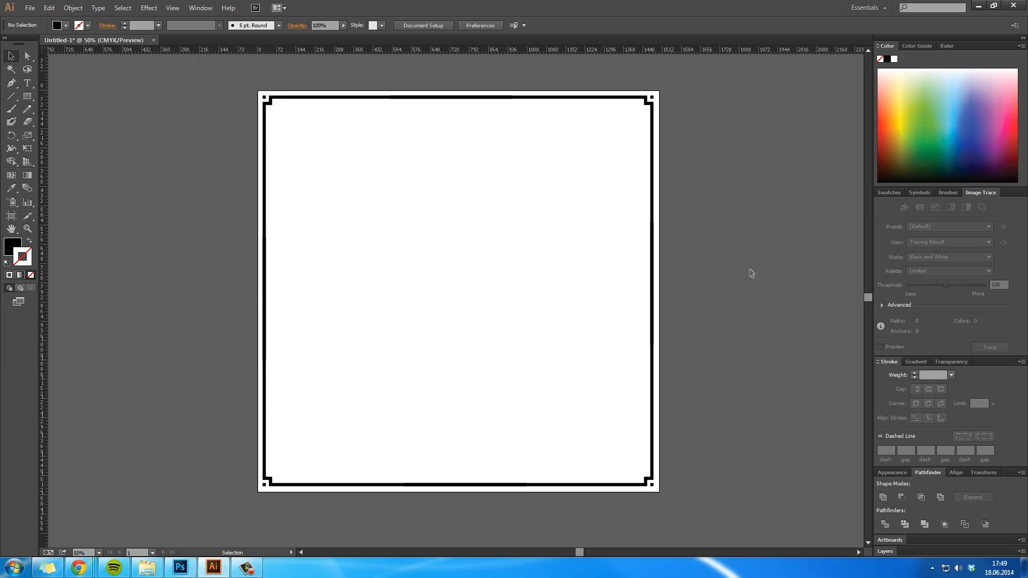
- Copy the entire frame artwork from Illustrator and paste it as a smart object onto the black canvas in Photoshop
{"action": "key", "text": "ctrl+a"}
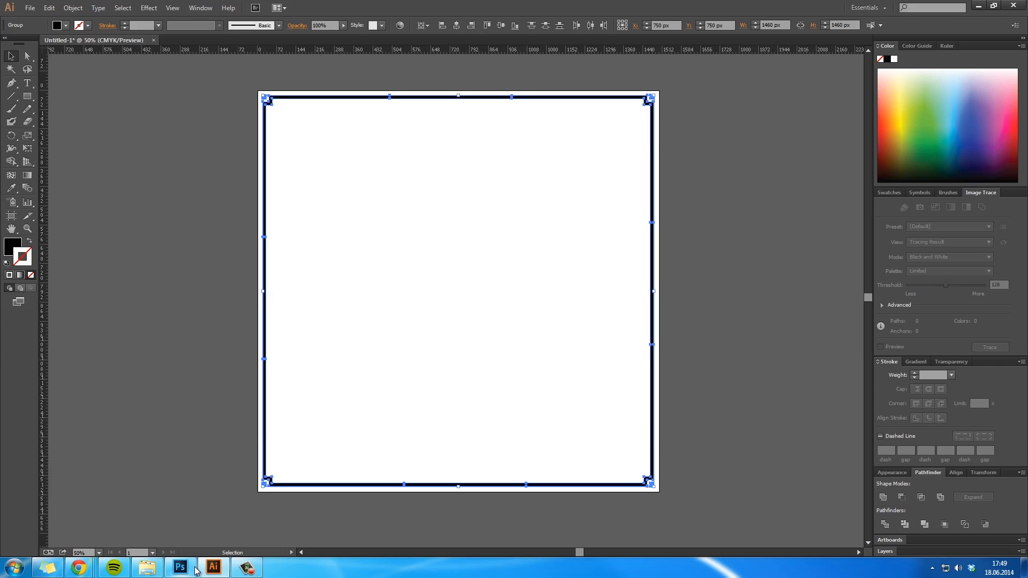
{"action": "left_click", "coordinate": [196, 569]}
{"action": "key", "text": "ctrl+v"}
{"action": "left_click", "coordinate": [550, 191]}
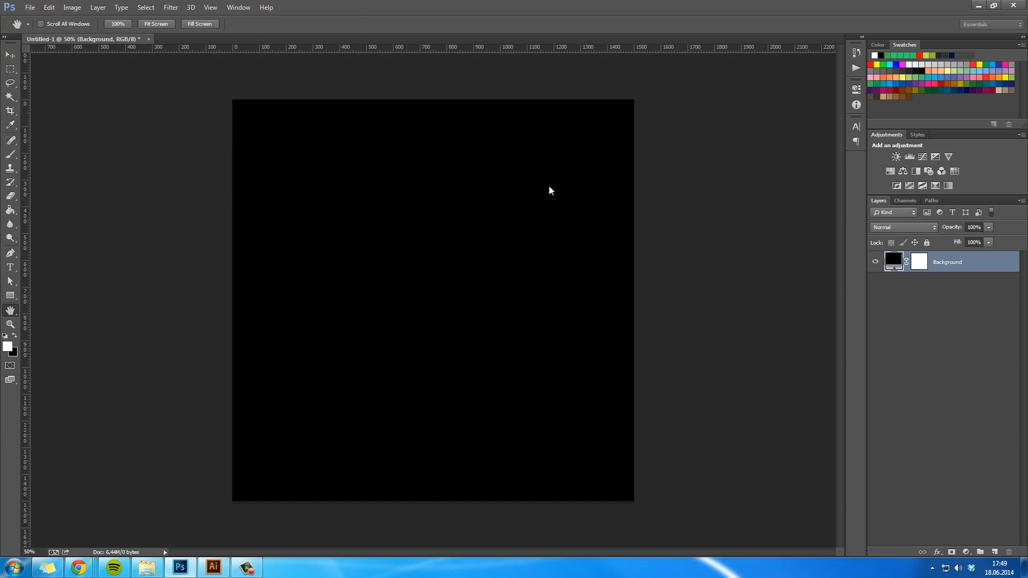
{"action": "key", "text": "Return"}
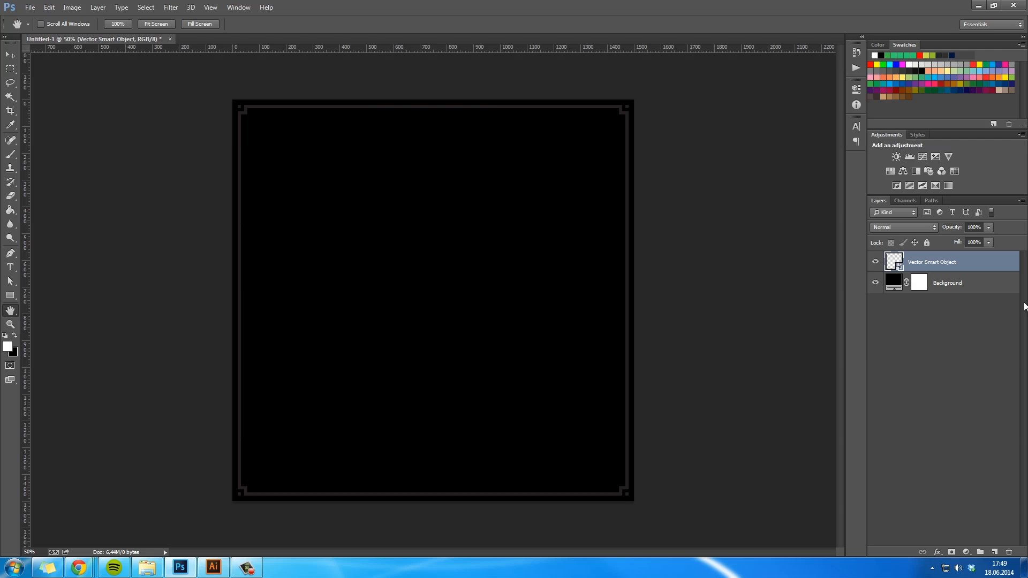
- Enable a Color Overlay layer style on the pasted frame layer
{"action": "double_click", "coordinate": [995, 266]}
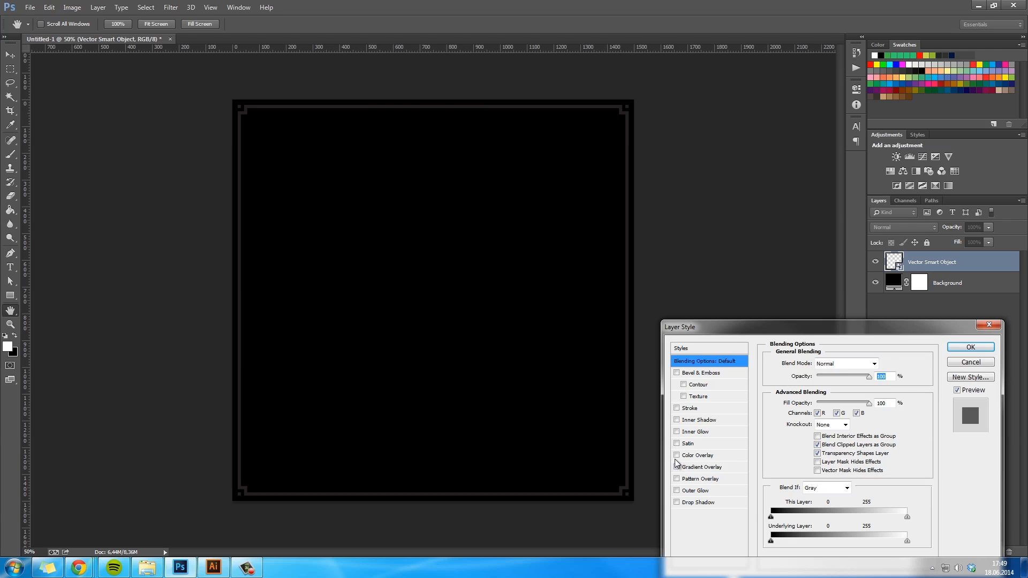
{"action": "left_click", "coordinate": [677, 456]}
{"action": "left_click", "coordinate": [697, 456]}
{"action": "left_click", "coordinate": [879, 363]}
{"action": "left_click", "coordinate": [794, 439]}
{"action": "left_click_drag", "start_coordinate": [796, 455], "coordinate": [798, 467]}
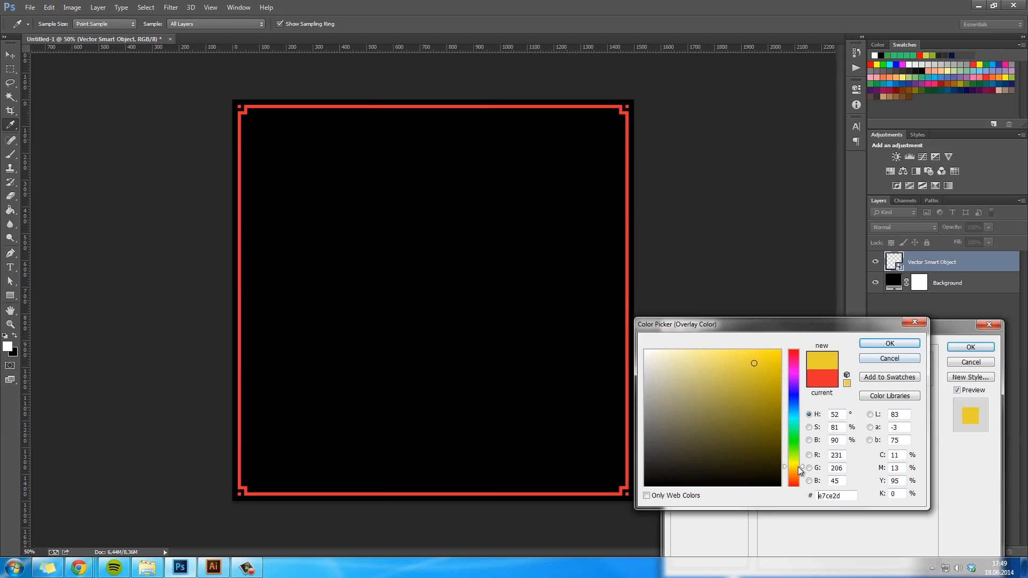
{"action": "mouse_move", "coordinate": [763, 364]}
{"action": "left_mouse_down"}
{"action": "mouse_move", "coordinate": [796, 396]}
{"action": "mouse_move", "coordinate": [782, 393]}
{"action": "mouse_move", "coordinate": [782, 418]}
{"action": "mouse_move", "coordinate": [793, 409]}
{"action": "mouse_move", "coordinate": [780, 389]}
{"action": "mouse_move", "coordinate": [810, 375]}
{"action": "mouse_move", "coordinate": [795, 375]}
{"action": "mouse_move", "coordinate": [796, 471]}
{"action": "left_mouse_up"}
{"action": "left_click", "coordinate": [793, 387]}
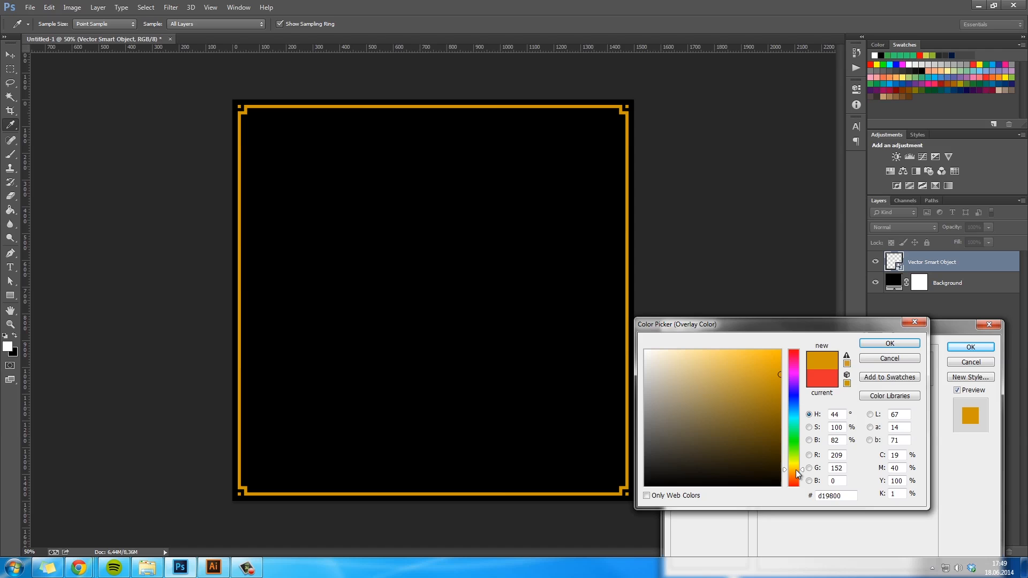
{"action": "left_click", "coordinate": [890, 358]}
- Set the frame's overlay colour to dark golden yellow #bfb400 and apply the layer style
{"action": "left_click", "coordinate": [879, 365]}
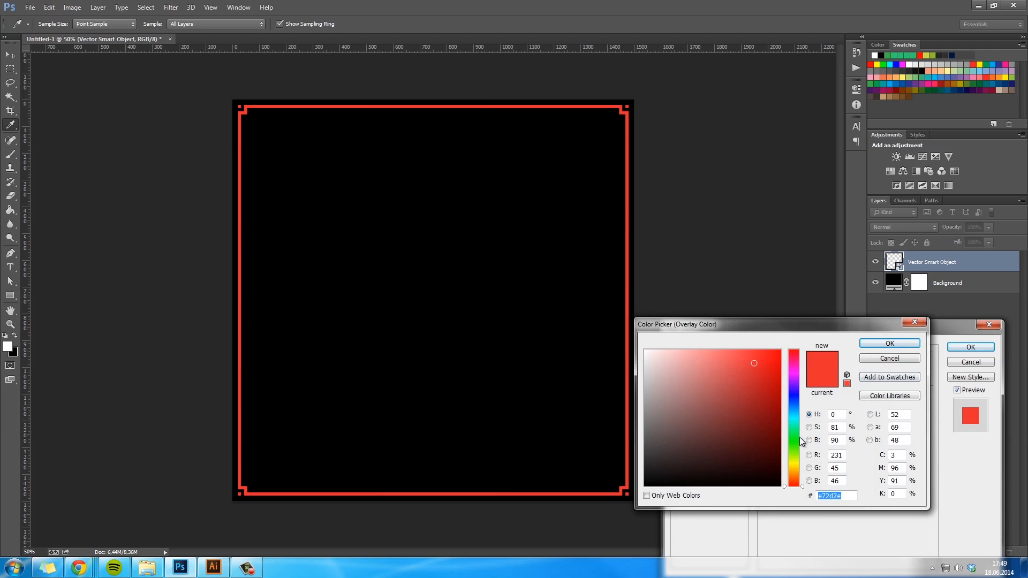
{"action": "left_click", "coordinate": [798, 465]}
{"action": "left_click_drag", "start_coordinate": [798, 465], "coordinate": [796, 467]}
{"action": "mouse_move", "coordinate": [776, 365]}
{"action": "left_mouse_down"}
{"action": "mouse_move", "coordinate": [789, 371]}
{"action": "mouse_move", "coordinate": [780, 395]}
{"action": "mouse_move", "coordinate": [780, 366]}
{"action": "left_mouse_up"}
{"action": "left_click_drag", "start_coordinate": [798, 467], "coordinate": [796, 465]}
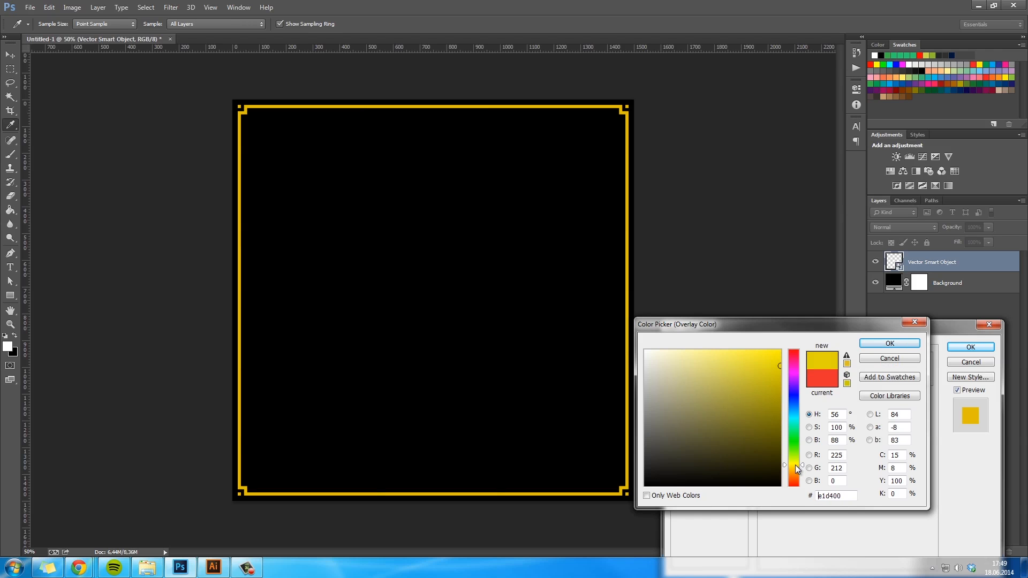
{"action": "left_click_drag", "start_coordinate": [770, 387], "coordinate": [780, 384]}
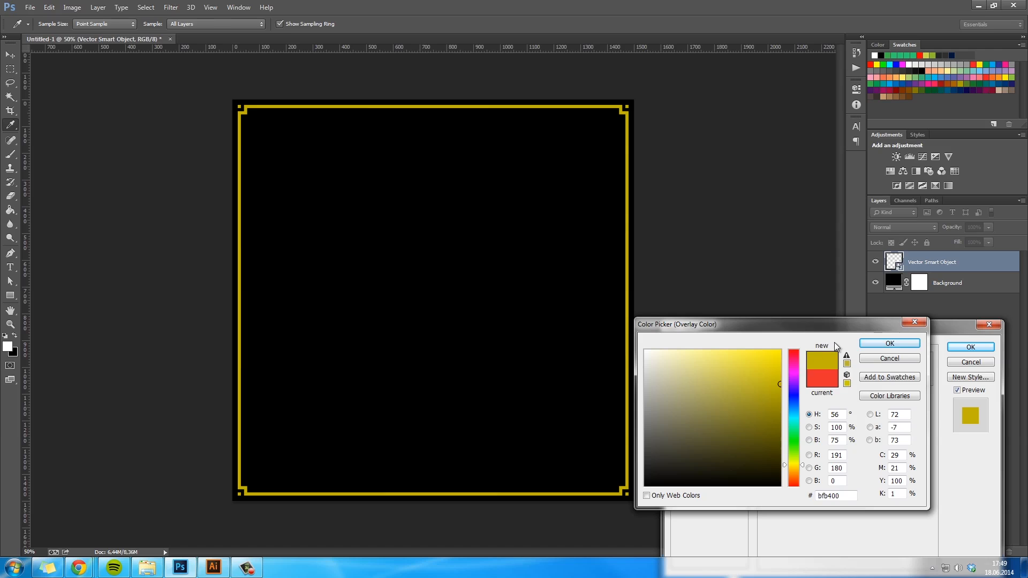
{"action": "left_click", "coordinate": [898, 347]}
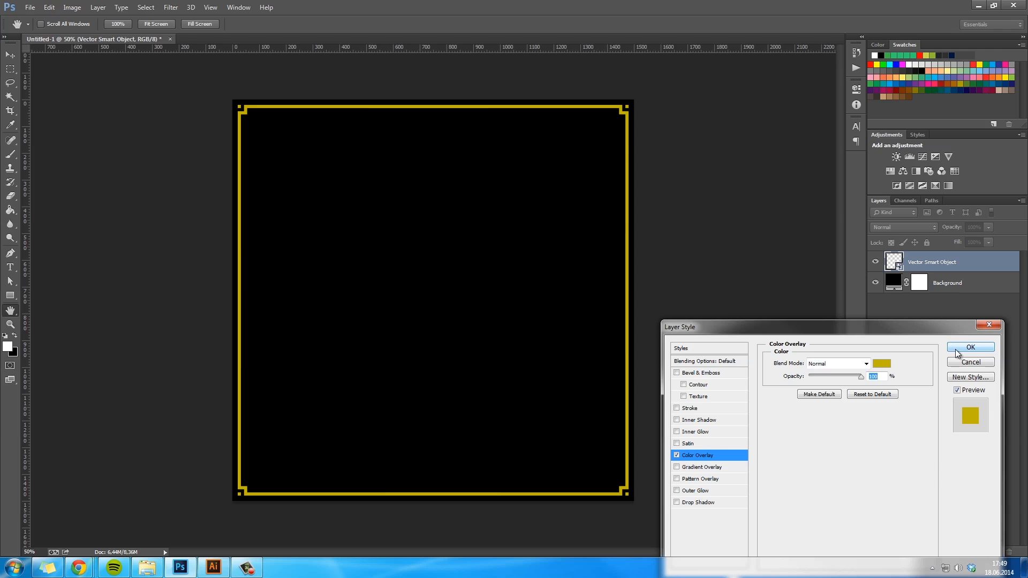
{"action": "left_click", "coordinate": [956, 349]}
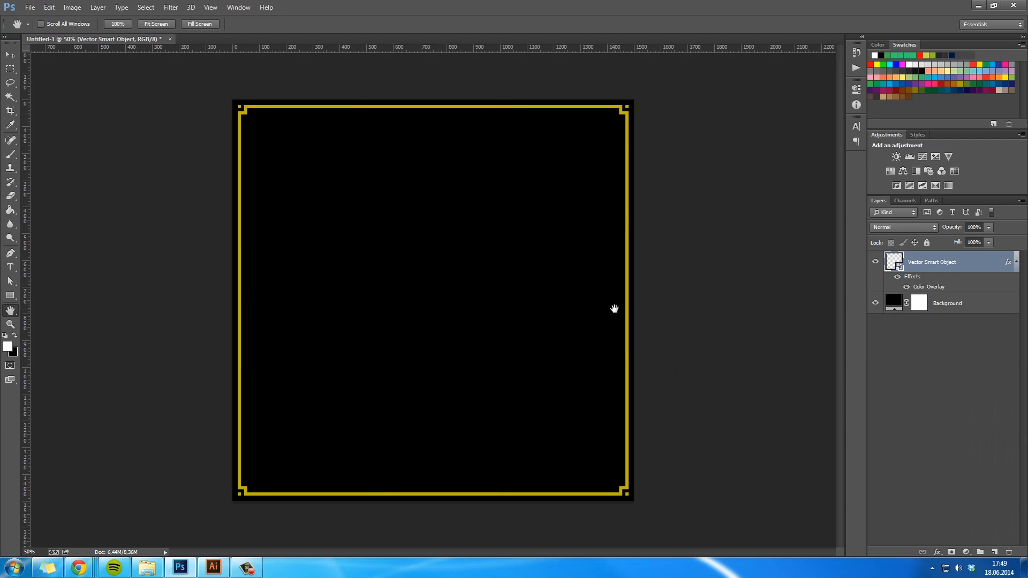
- Examine the golden frame's edges and its stepped upper-right corner at high magnification
{"action": "key", "text": "ctrl+plus"}
{"action": "key", "text": "ctrl+plus"}
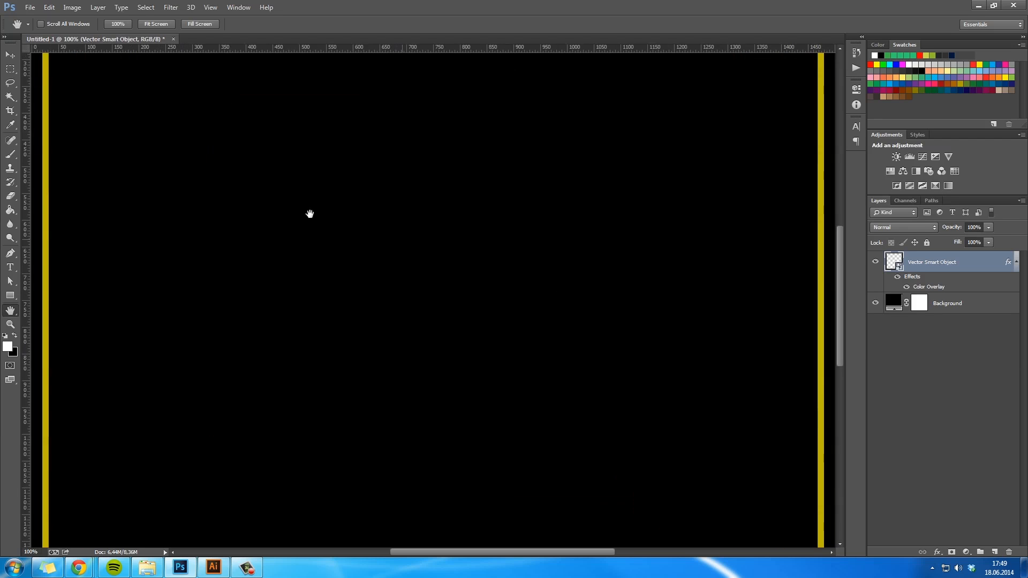
{"action": "left_click_drag", "start_coordinate": [79, 57], "coordinate": [371, 285]}
{"action": "left_click_drag", "start_coordinate": [517, 326], "coordinate": [455, 310]}
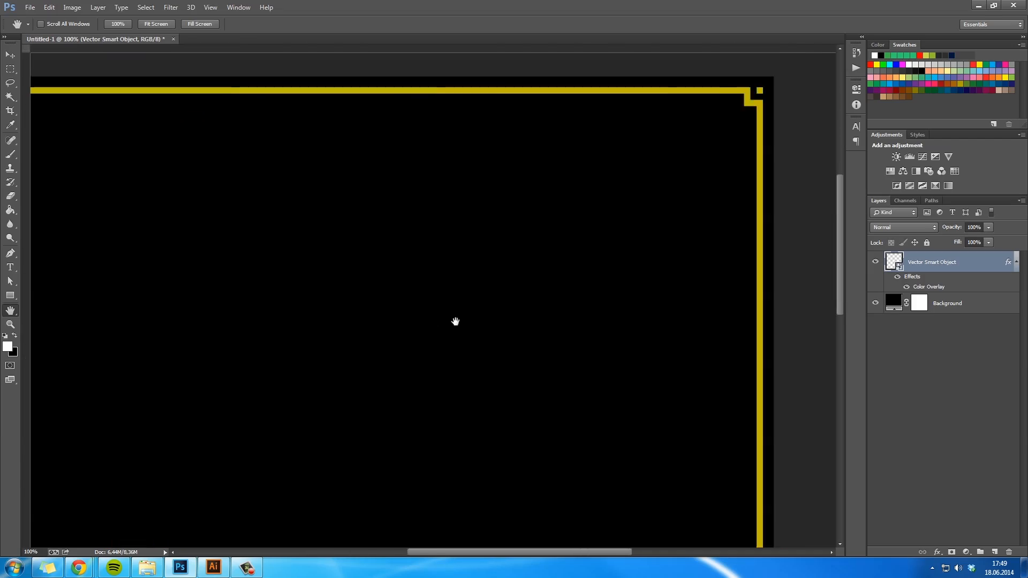
{"action": "key", "text": "z"}
{"action": "left_click_drag", "start_coordinate": [664, 89], "coordinate": [750, 133]}
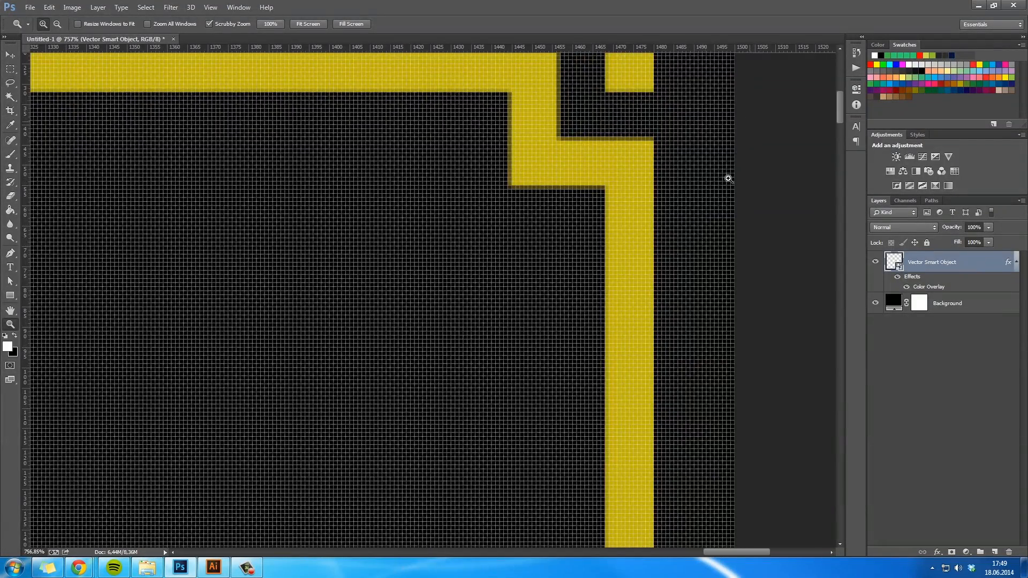
{"action": "key", "text": "ctrl+1"}
{"action": "key", "text": "h"}
{"action": "left_click_drag", "start_coordinate": [392, 417], "coordinate": [557, 320]}
{"action": "key", "text": "z"}
{"action": "key", "text": "ctrl+plus"}
{"action": "key", "text": "ctrl+plus"}
{"action": "key", "text": "h"}
- Place the image 7 Hera 3a.jpg in the document and scale it down evenly about its centre to fit inside the frame
{"action": "left_click", "coordinate": [147, 568]}
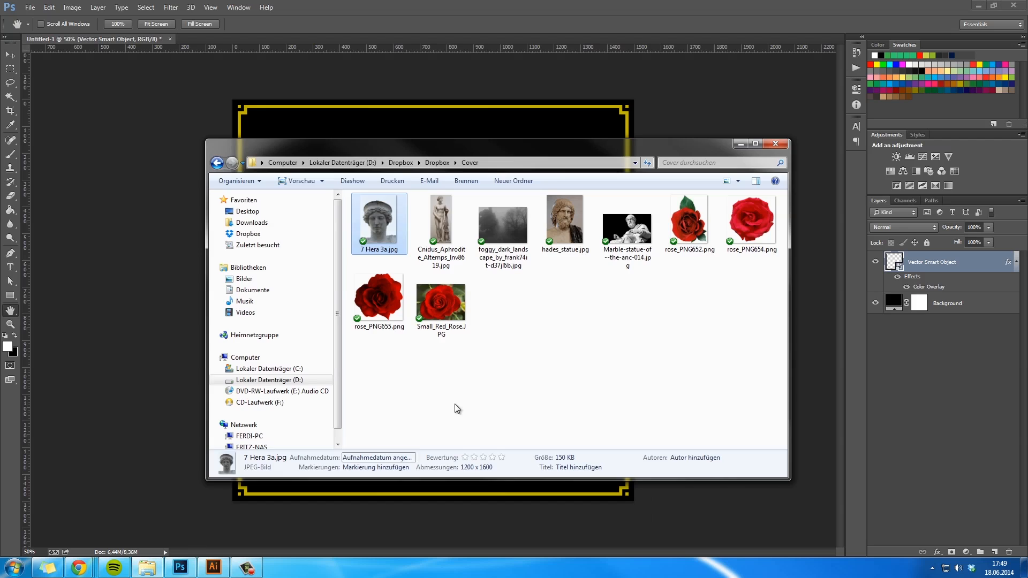
{"action": "left_click_drag", "start_coordinate": [379, 220], "coordinate": [189, 314]}
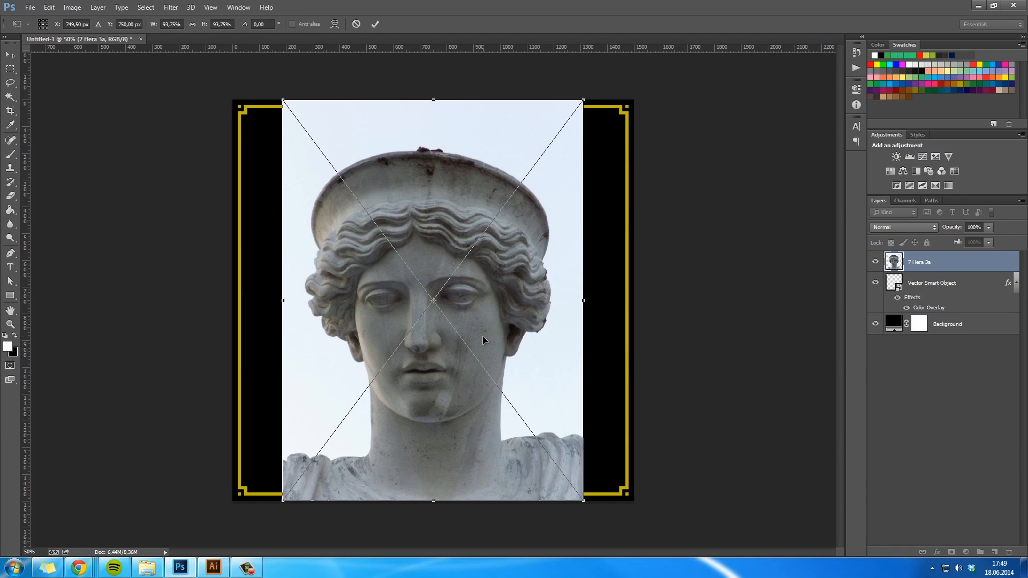
{"action": "key", "text": "Return"}
{"action": "key", "text": "ctrl+t"}
{"action": "left_click_drag", "start_coordinate": [582, 501], "coordinate": [559, 485]}
{"action": "key", "text": "Return"}
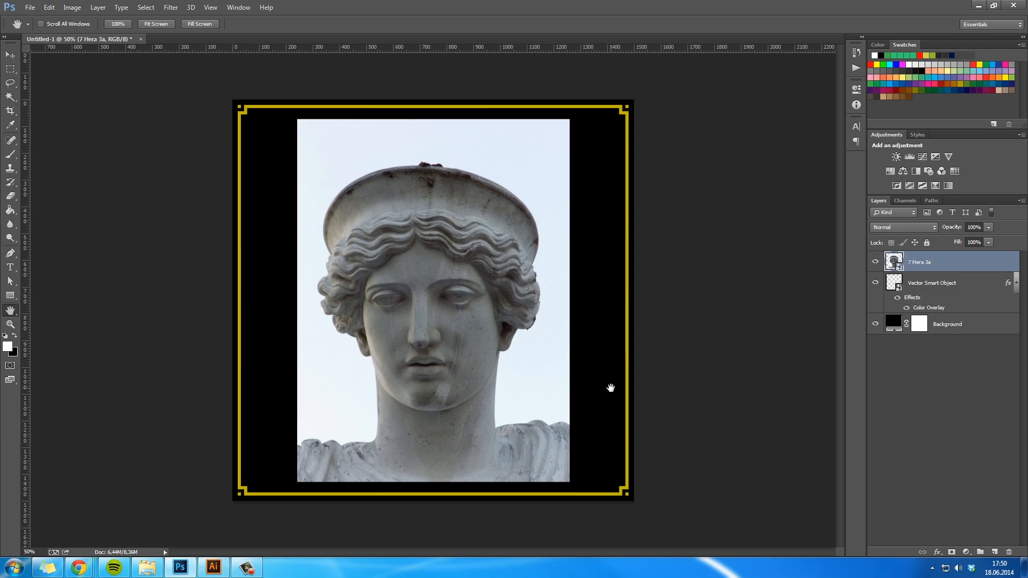
- Select the statue photo's pale sky with the Magic Wand, make a layer mask from it and invert the mask to isolate the statue
{"action": "key", "text": "w"}
{"action": "left_click", "coordinate": [543, 353]}
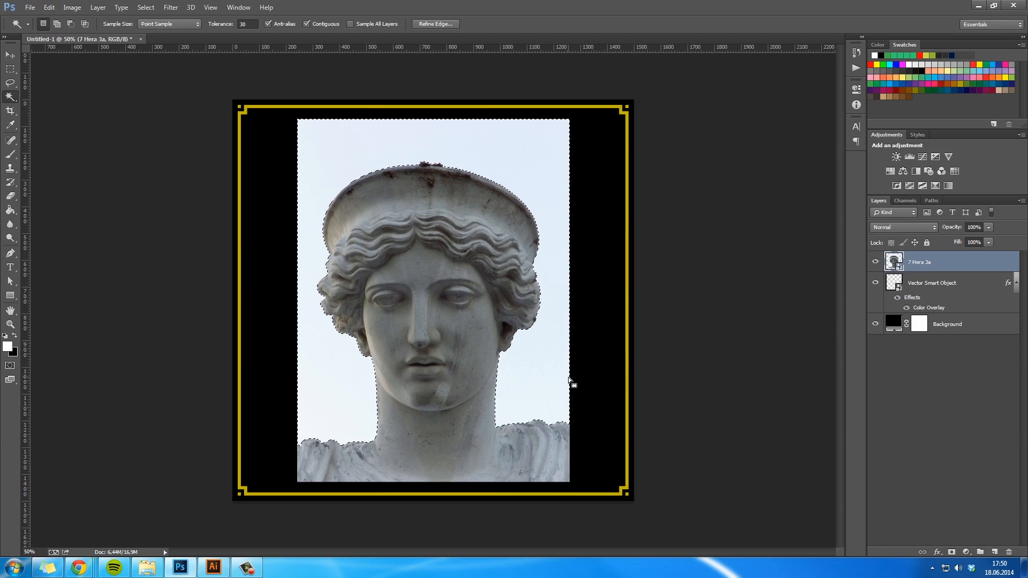
{"action": "left_click", "coordinate": [952, 552]}
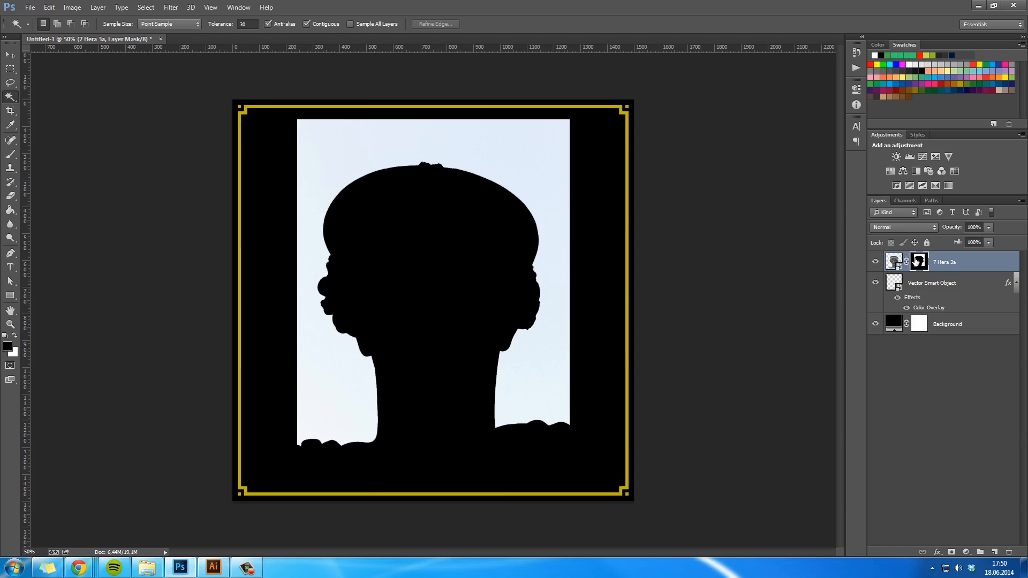
{"action": "double_click", "coordinate": [918, 262]}
{"action": "left_click", "coordinate": [830, 239]}
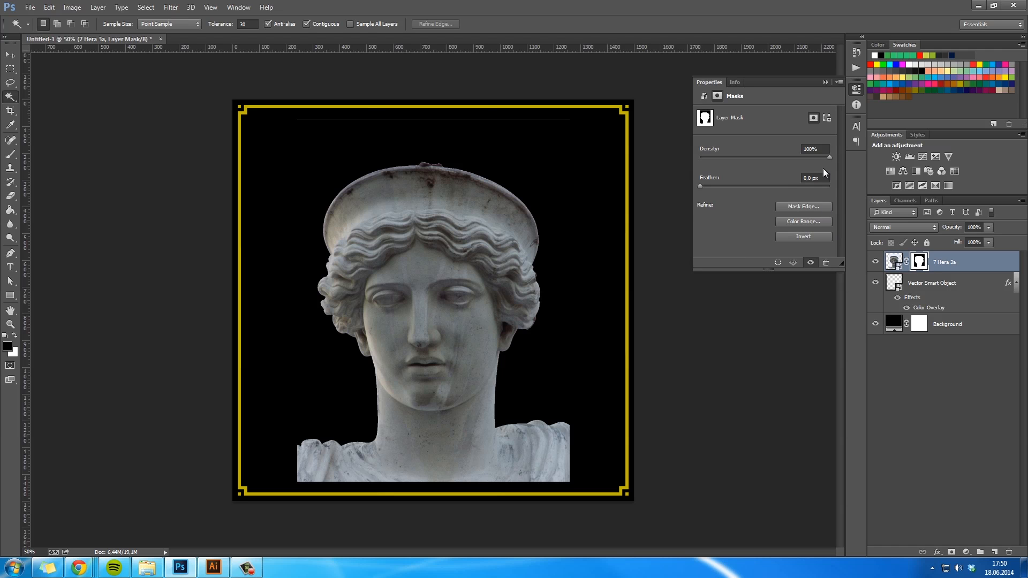
- Refine the statue's mask edge with Smart Radius on, radius 2.1 px, smoothing 7 and a slight inward edge shift
{"action": "left_click", "coordinate": [799, 206]}
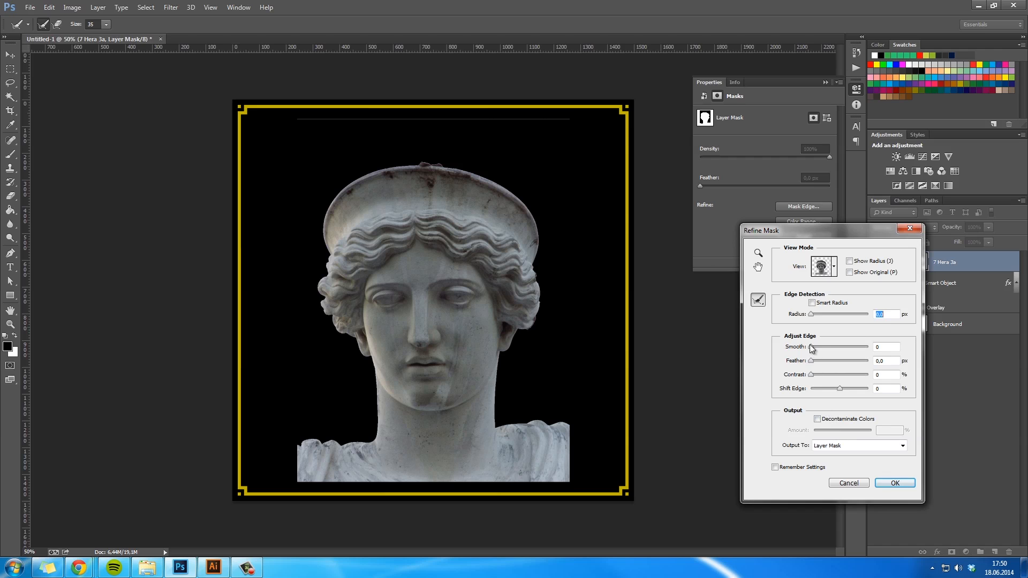
{"action": "left_click", "coordinate": [812, 302]}
{"action": "left_click_drag", "start_coordinate": [811, 314], "coordinate": [822, 319]}
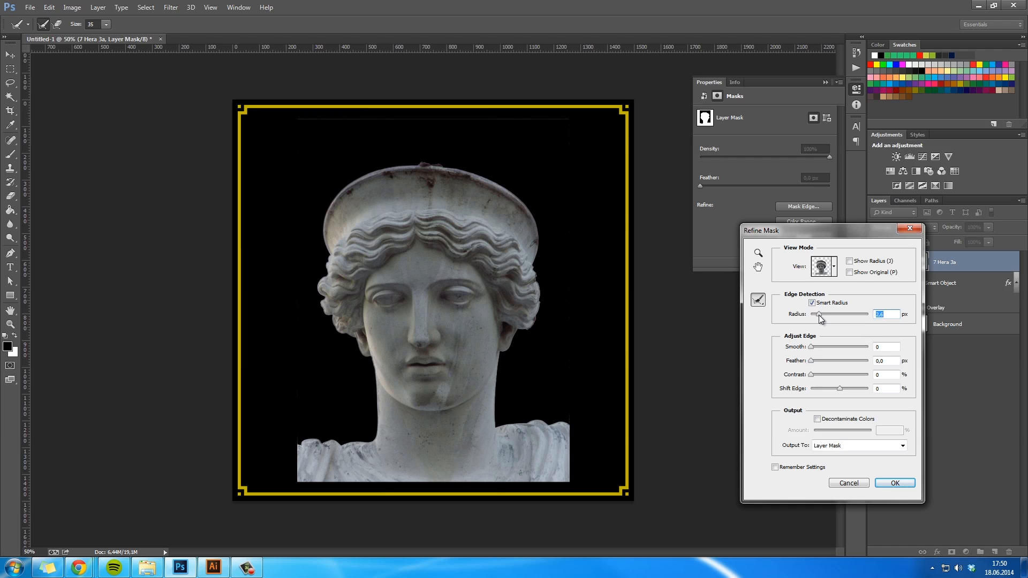
{"action": "left_click_drag", "start_coordinate": [820, 315], "coordinate": [814, 347]}
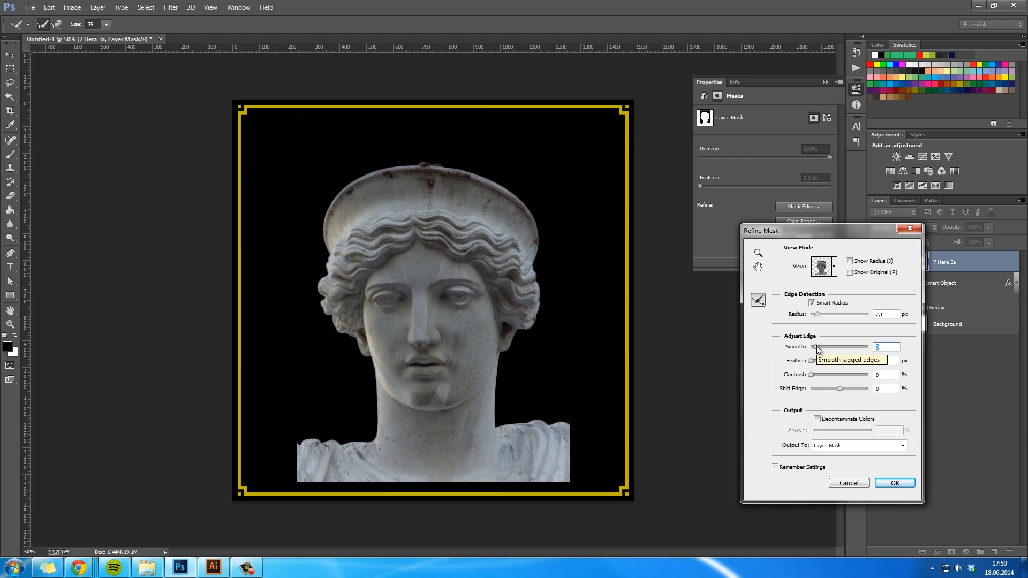
{"action": "left_click", "coordinate": [818, 347]}
{"action": "left_click_drag", "start_coordinate": [841, 388], "coordinate": [835, 387]}
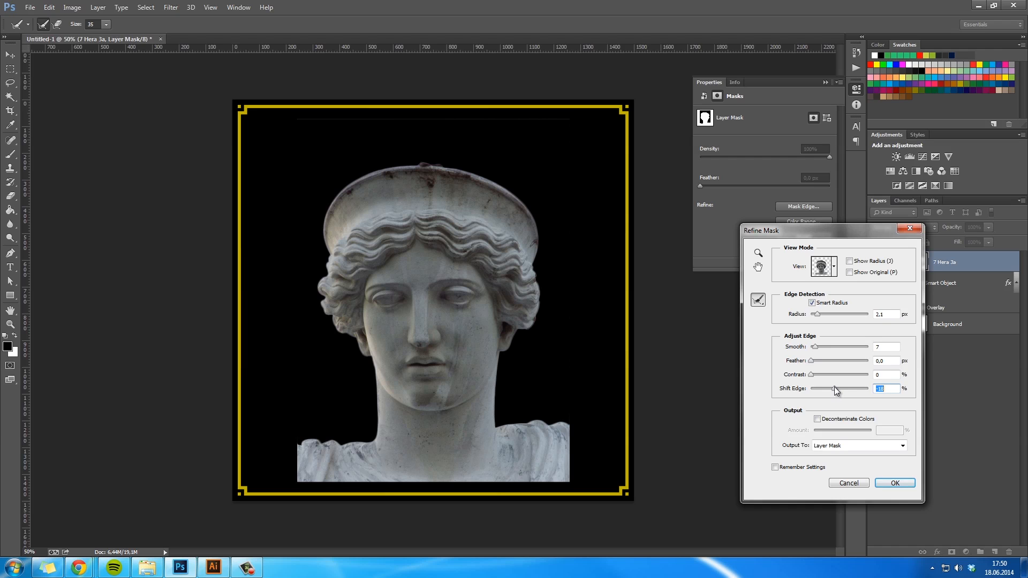
{"action": "left_click", "coordinate": [895, 483]}
- Brush the leftover line above the statue out of its mask and move the statue slightly upward within the frame
{"action": "key", "text": "b"}
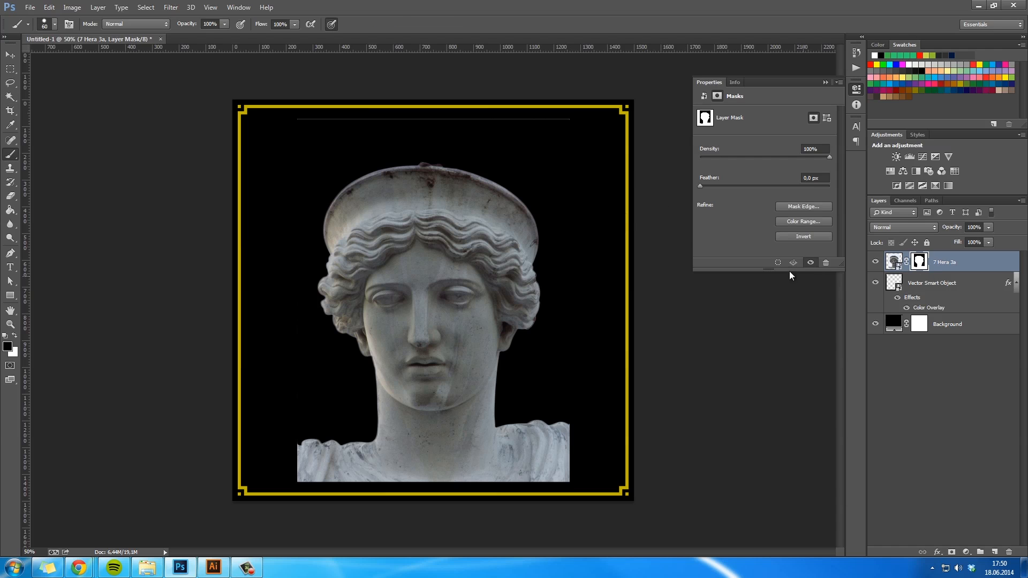
{"action": "left_click_drag", "start_coordinate": [569, 118], "coordinate": [288, 117]}
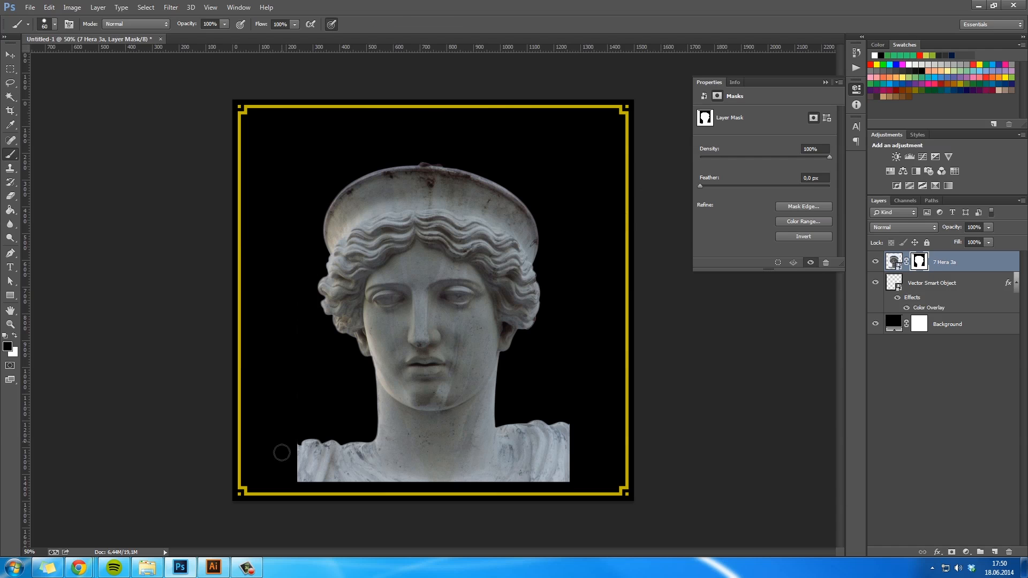
{"action": "key", "text": "v"}
{"action": "mouse_move", "coordinate": [422, 406]}
{"action": "left_mouse_down"}
{"action": "mouse_move", "coordinate": [415, 275]}
{"action": "mouse_move", "coordinate": [425, 395]}
{"action": "mouse_move", "coordinate": [422, 384]}
{"action": "left_mouse_up"}
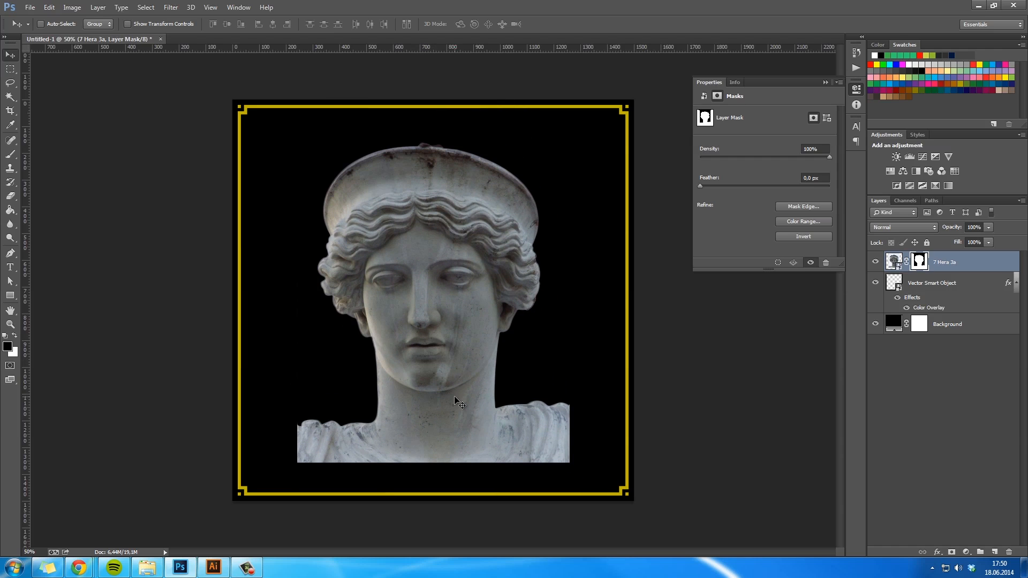
{"action": "left_click", "coordinate": [825, 82]}
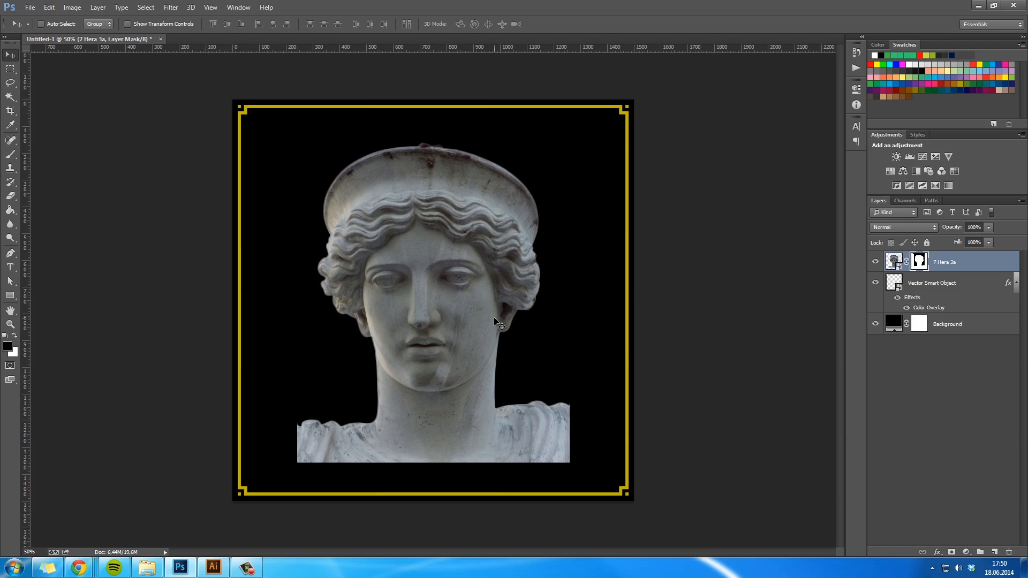
- Examine the statue's eyes and nose up close
{"action": "key", "text": "ctrl+plus"}
{"action": "key", "text": "ctrl+plus"}
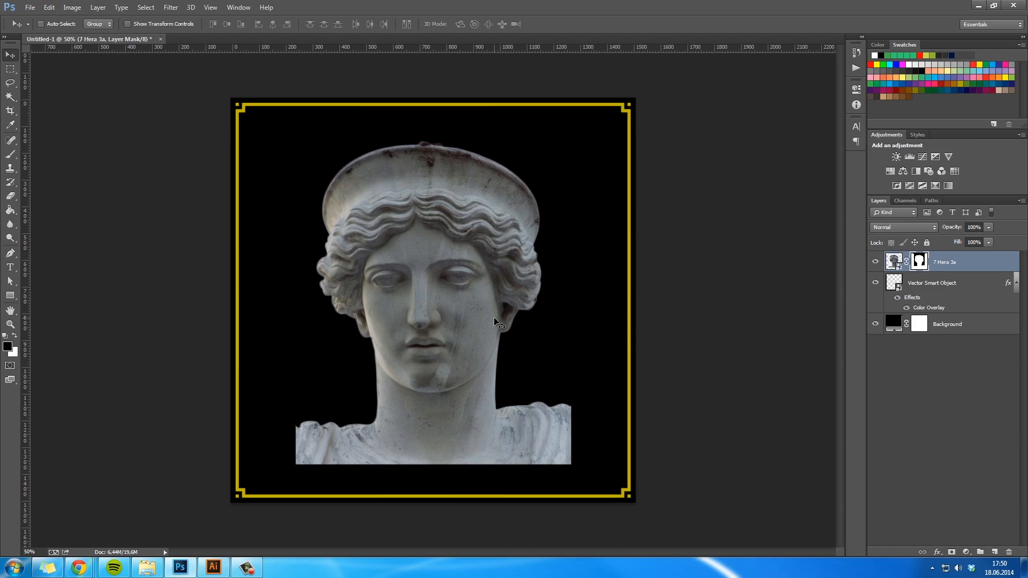
{"action": "left_click_drag", "start_coordinate": [500, 322], "coordinate": [513, 354]}
{"action": "left_click", "coordinate": [416, 295], "text": "ctrl"}
{"action": "left_click_drag", "start_coordinate": [416, 296], "coordinate": [439, 295]}
{"action": "key", "text": "space"}
{"action": "left_click_drag", "start_coordinate": [459, 331], "coordinate": [428, 328]}
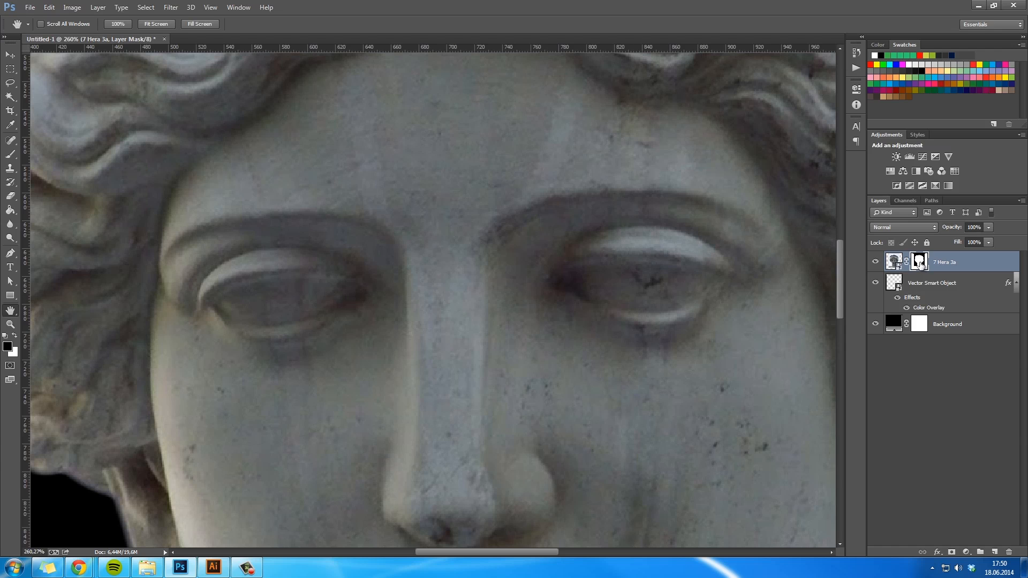
- Collapse the frame layer's effects list and rename the layer as Border
{"action": "left_click", "coordinate": [959, 284]}
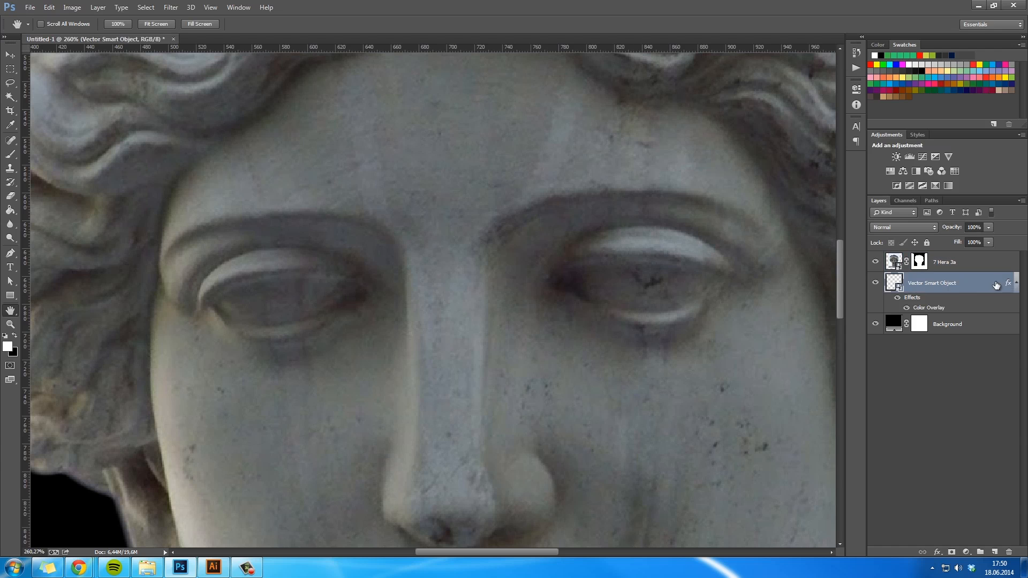
{"action": "left_click", "coordinate": [1017, 287]}
{"action": "double_click", "coordinate": [944, 283]}
{"action": "type", "text": "B"}
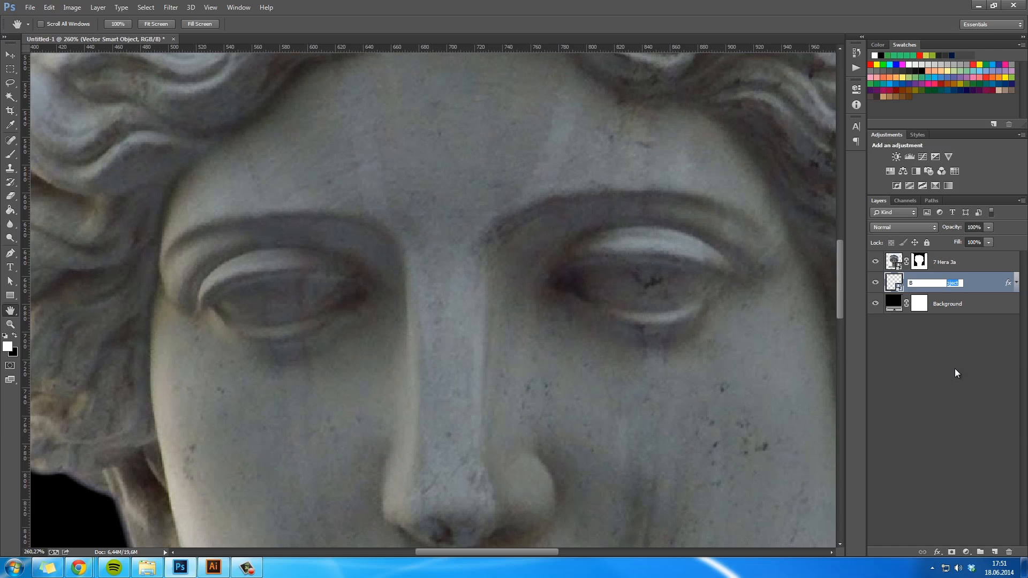
{"action": "type", "text": "order"}
{"action": "key", "text": "Return"}
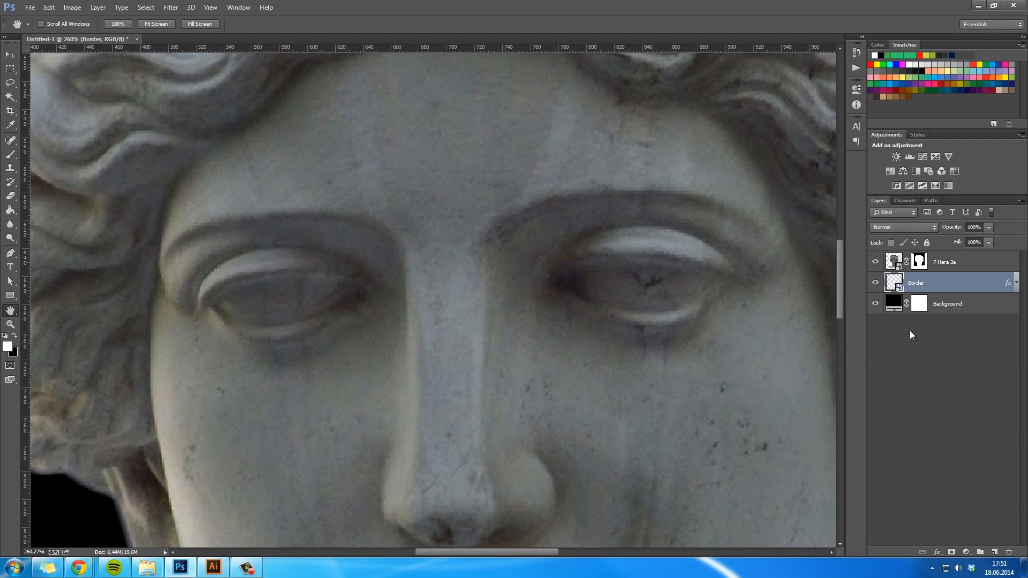
- Rename the 7 Hera 3a layer as Statue
{"action": "double_click", "coordinate": [945, 263]}
{"action": "type", "text": "Statue"}
{"action": "key", "text": "Return"}
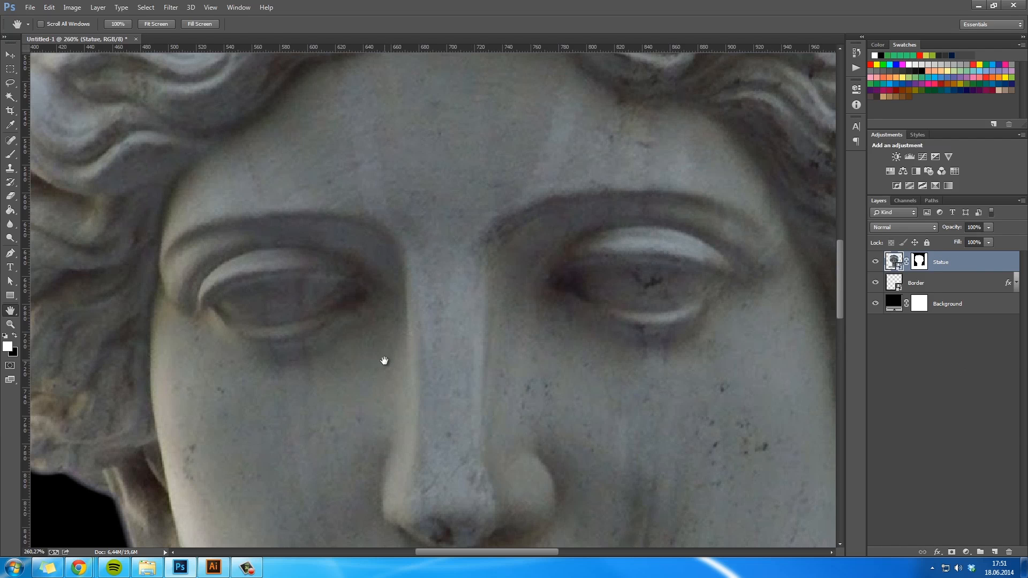
- Trace the statue's left eye opening with a closed Pen path, curving it along both eyelids
{"action": "key", "text": "p"}
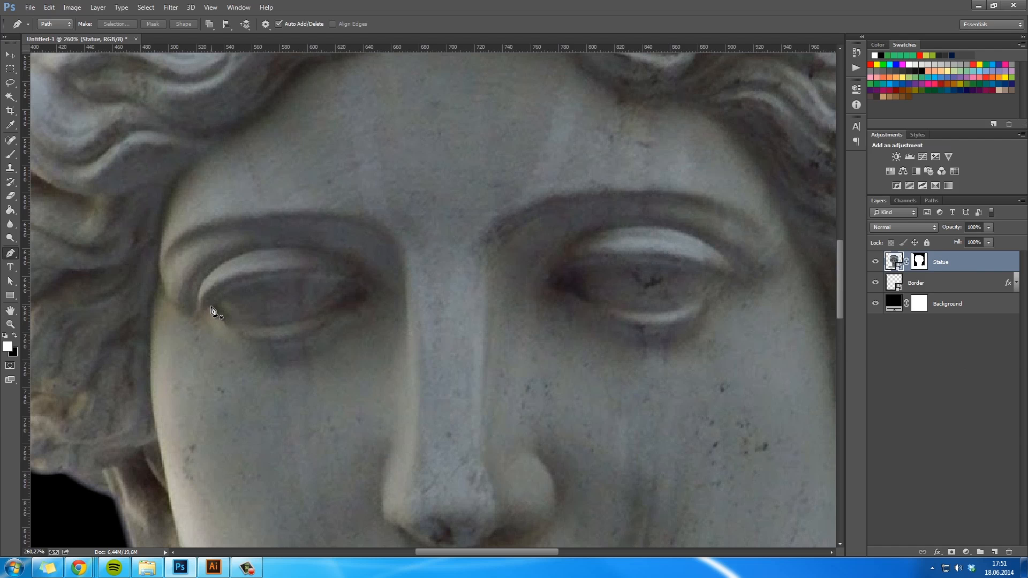
{"action": "left_click", "coordinate": [210, 306]}
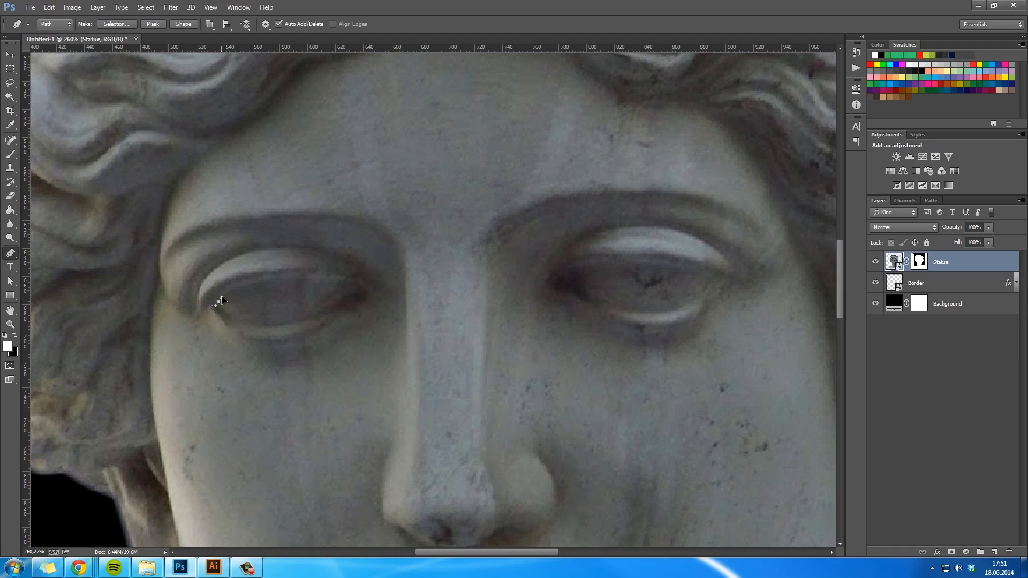
{"action": "left_click_drag", "start_coordinate": [359, 286], "coordinate": [464, 304]}
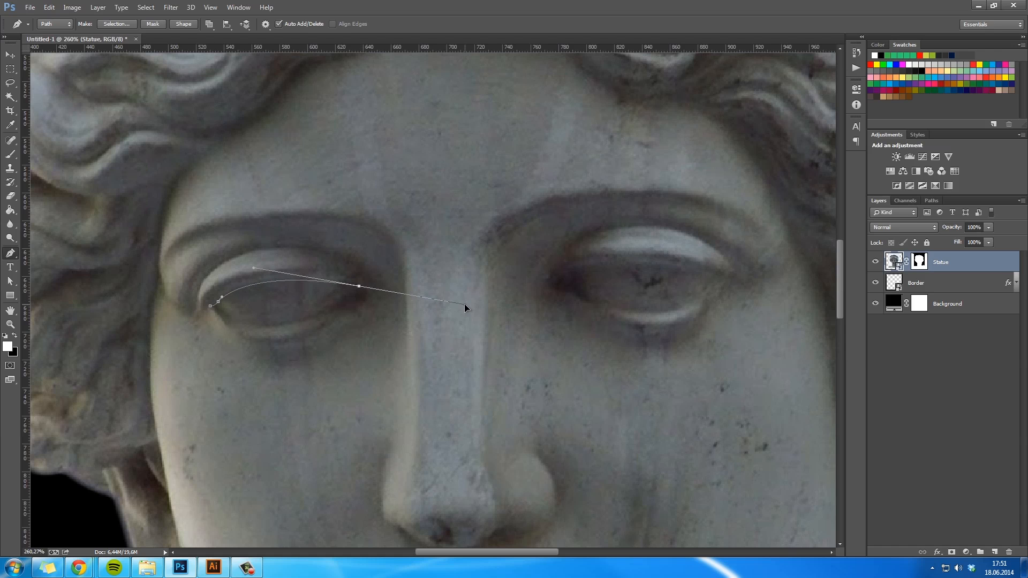
{"action": "left_click", "coordinate": [359, 287], "text": "alt"}
{"action": "left_click_drag", "start_coordinate": [244, 323], "coordinate": [183, 309]}
{"action": "left_click", "coordinate": [210, 307]}
{"action": "key", "text": "a"}
{"action": "left_click", "coordinate": [243, 323]}
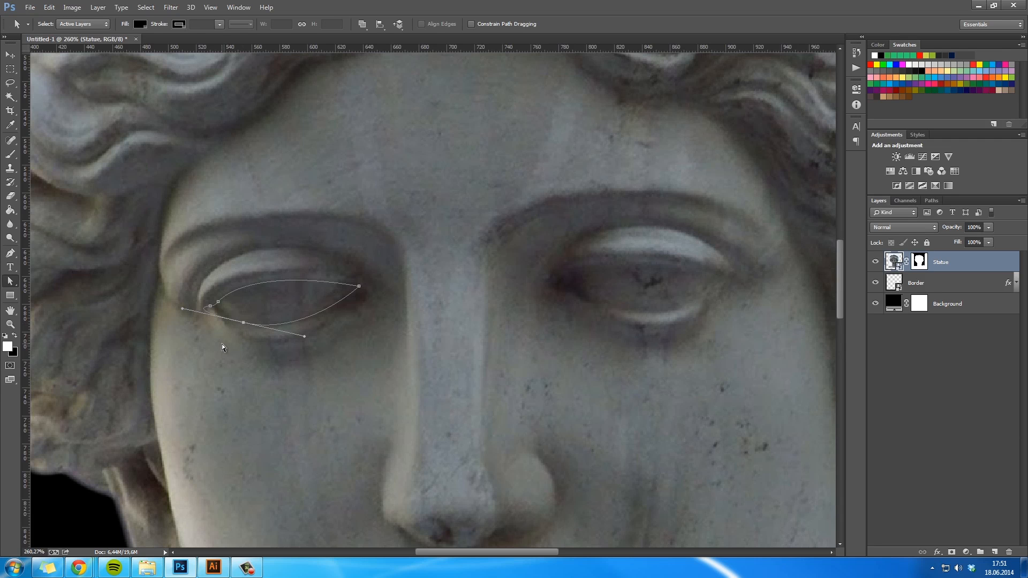
{"action": "key", "text": "p"}
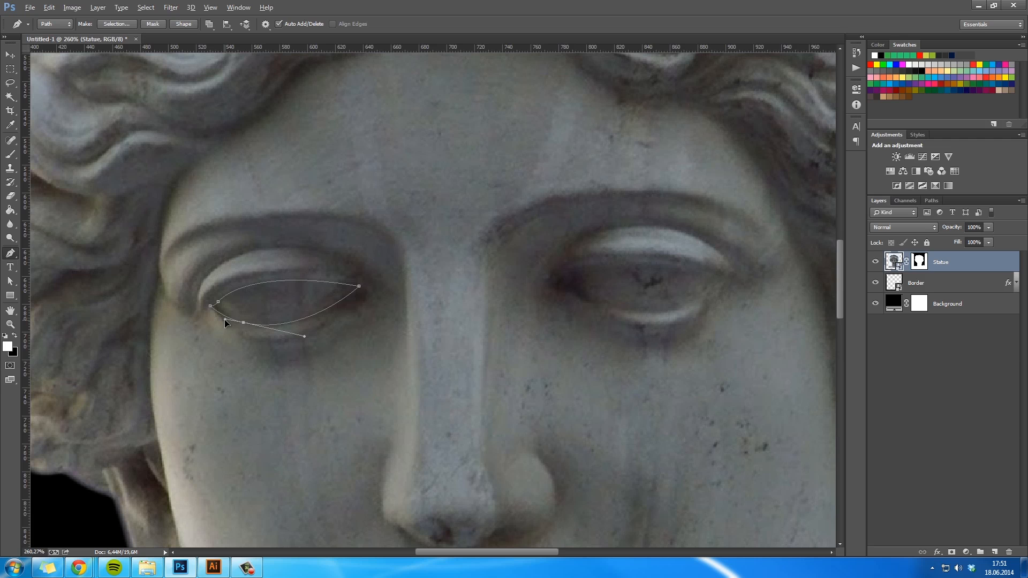
- Convert the left eye path into a selection, paint it black on the Statue layer's mask, and deselect
{"action": "right_click", "coordinate": [280, 307]}
{"action": "left_click", "coordinate": [324, 92]}
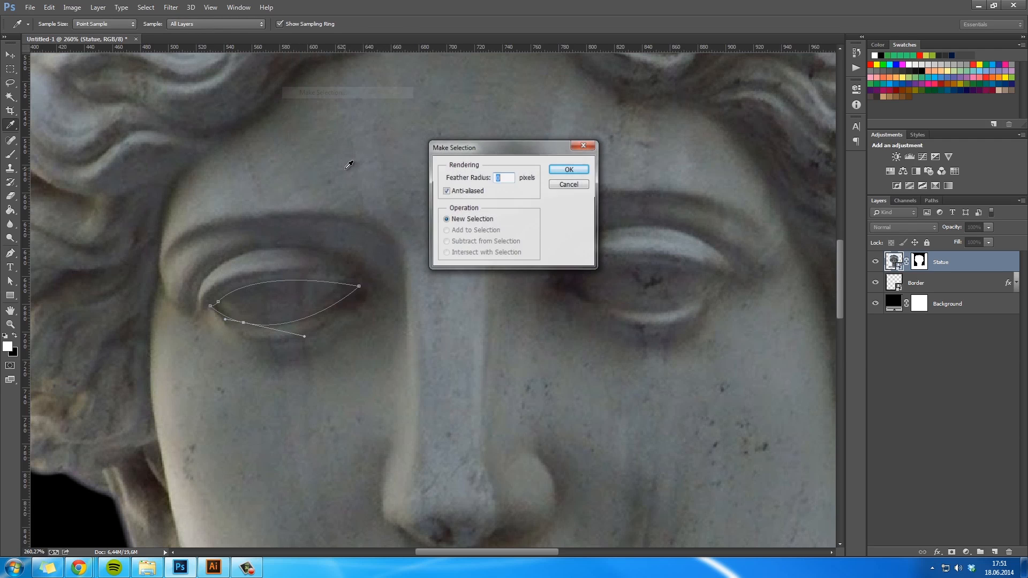
{"action": "key", "text": "Return"}
{"action": "key", "text": "b"}
{"action": "left_click", "coordinate": [920, 262]}
{"action": "key", "text": "x"}
{"action": "left_click_drag", "start_coordinate": [316, 298], "coordinate": [319, 298]}
{"action": "key", "text": "m"}
{"action": "key", "text": "ctrl+d"}
- Trace the statue's right eye opening with a closed Pen path and refine the curve at its inner corner
{"action": "key", "text": "space"}
{"action": "left_click_drag", "start_coordinate": [642, 338], "coordinate": [480, 371]}
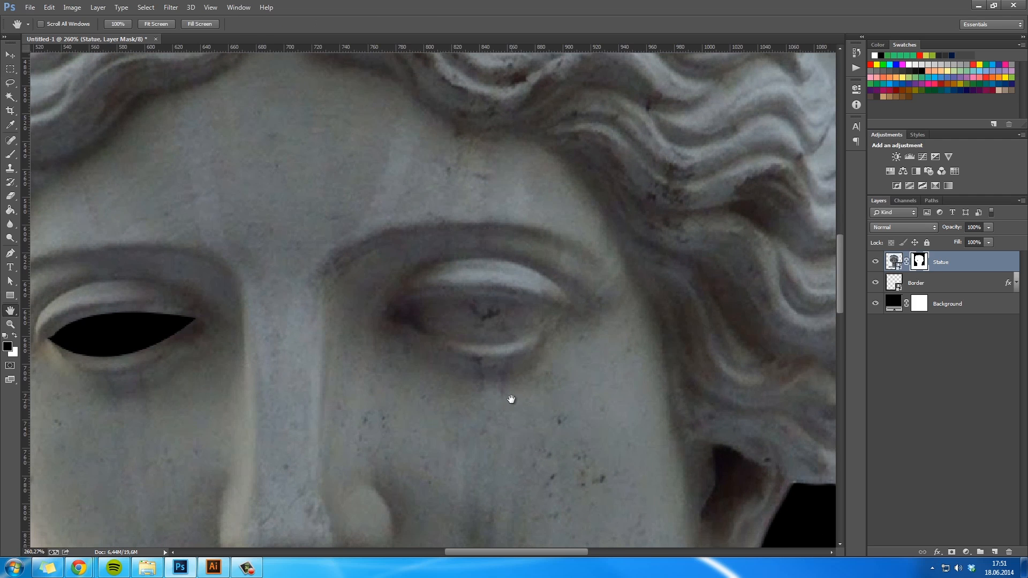
{"action": "key", "text": "p"}
{"action": "left_click", "coordinate": [389, 317]}
{"action": "left_click_drag", "start_coordinate": [406, 309], "coordinate": [410, 304]}
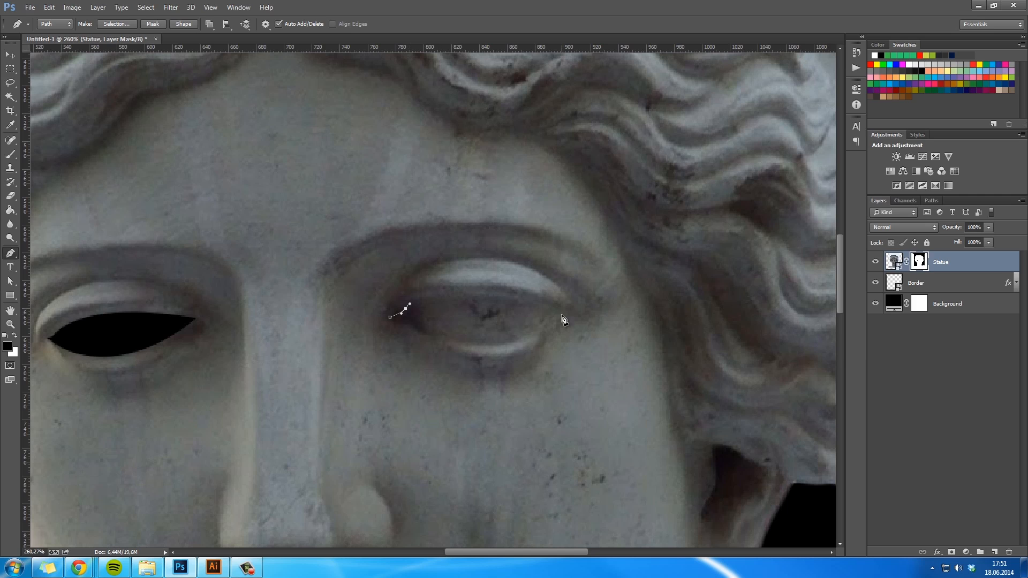
{"action": "left_click_drag", "start_coordinate": [551, 315], "coordinate": [632, 348]}
{"action": "left_click", "coordinate": [551, 315], "text": "alt"}
{"action": "left_click", "coordinate": [411, 328]}
{"action": "left_click_drag", "start_coordinate": [413, 331], "coordinate": [309, 285]}
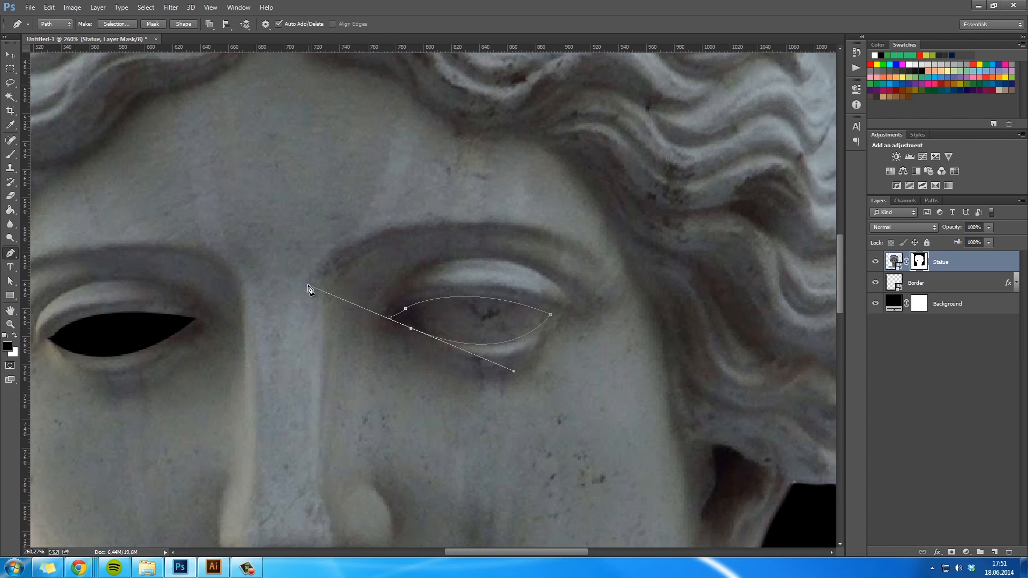
{"action": "left_click", "coordinate": [391, 319]}
{"action": "left_click", "coordinate": [411, 329], "text": "ctrl"}
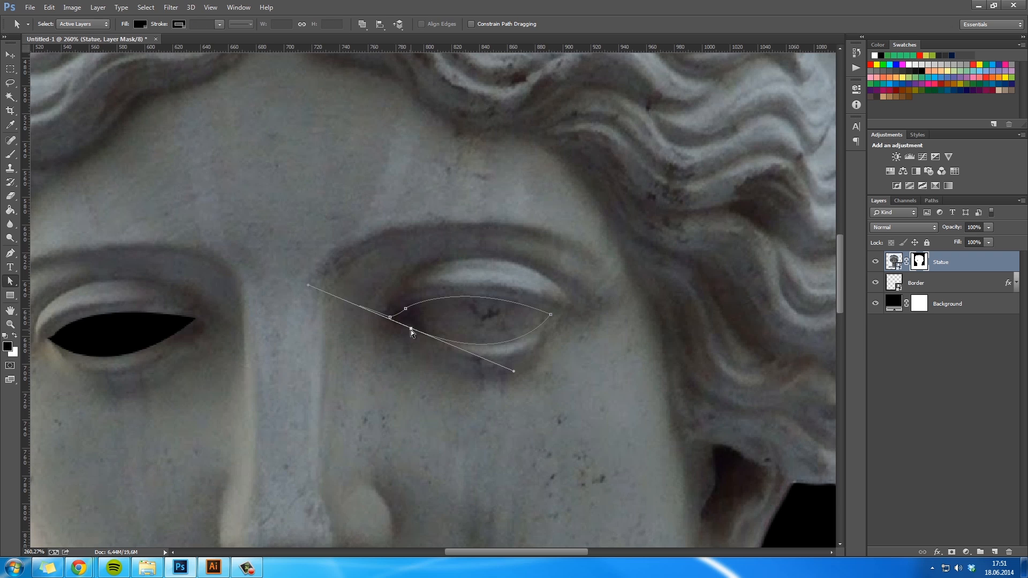
{"action": "left_click_drag", "start_coordinate": [308, 287], "coordinate": [403, 328]}
- Convert the right eye path into a selection and paint it out of the Statue layer's mask
{"action": "right_click", "coordinate": [465, 329]}
{"action": "left_click", "coordinate": [517, 113]}
{"action": "key", "text": "Return"}
{"action": "key", "text": "b"}
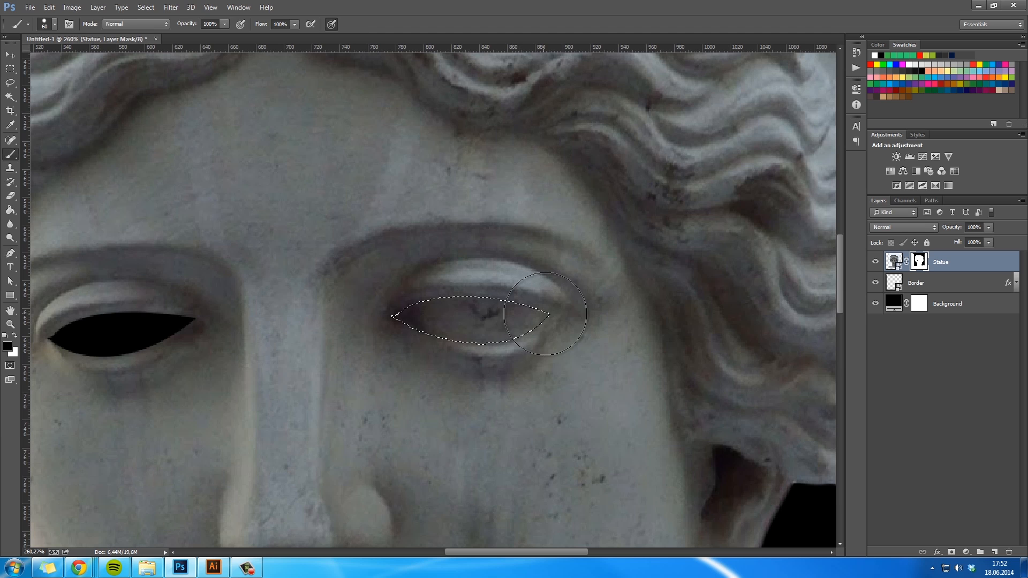
{"action": "left_click_drag", "start_coordinate": [541, 284], "coordinate": [589, 337]}
{"action": "key", "text": "m"}
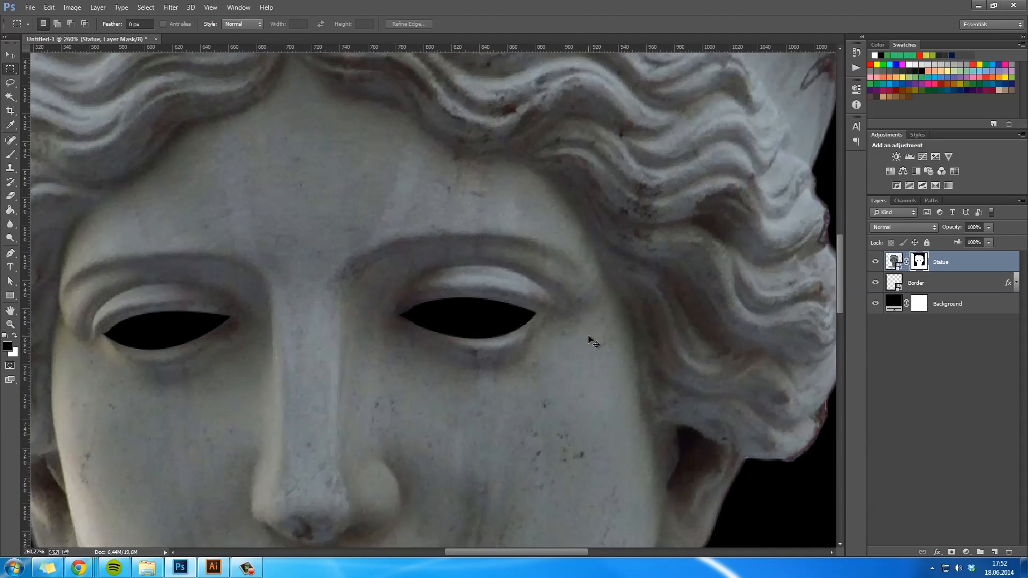
{"action": "key", "text": "ctrl+1"}
{"action": "key", "text": "space"}
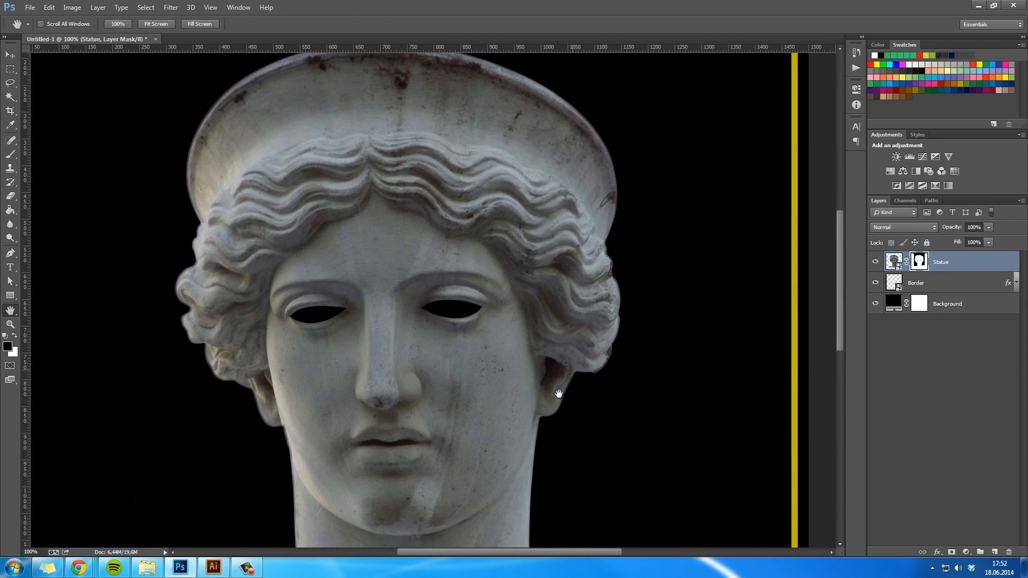
{"action": "left_click_drag", "start_coordinate": [557, 391], "coordinate": [572, 372]}
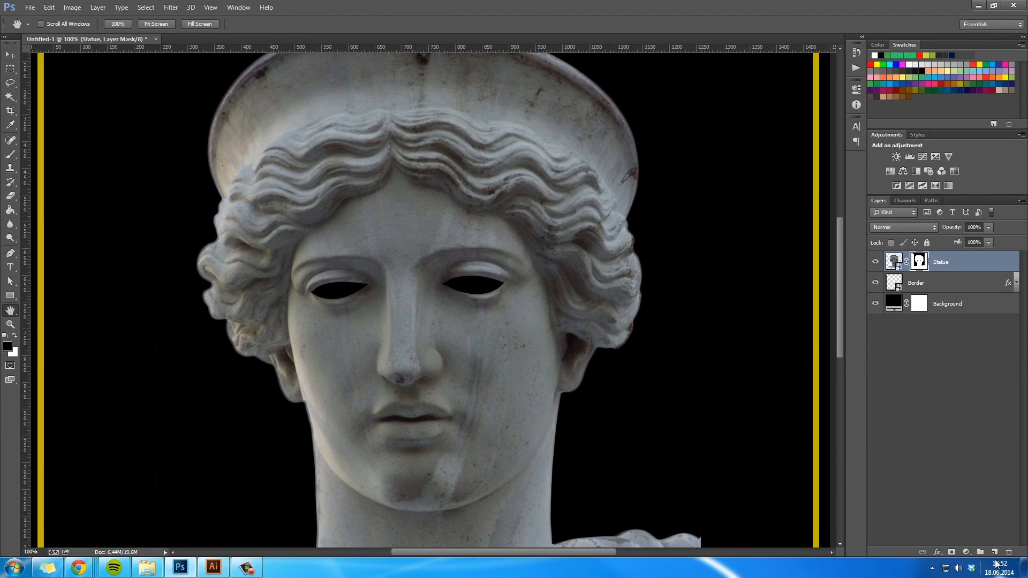
- Add a new layer above Statue, clip it to the statue, and name it Shadows
{"action": "left_click", "coordinate": [994, 551]}
{"action": "key", "text": "x"}
{"action": "right_click", "coordinate": [939, 262]}
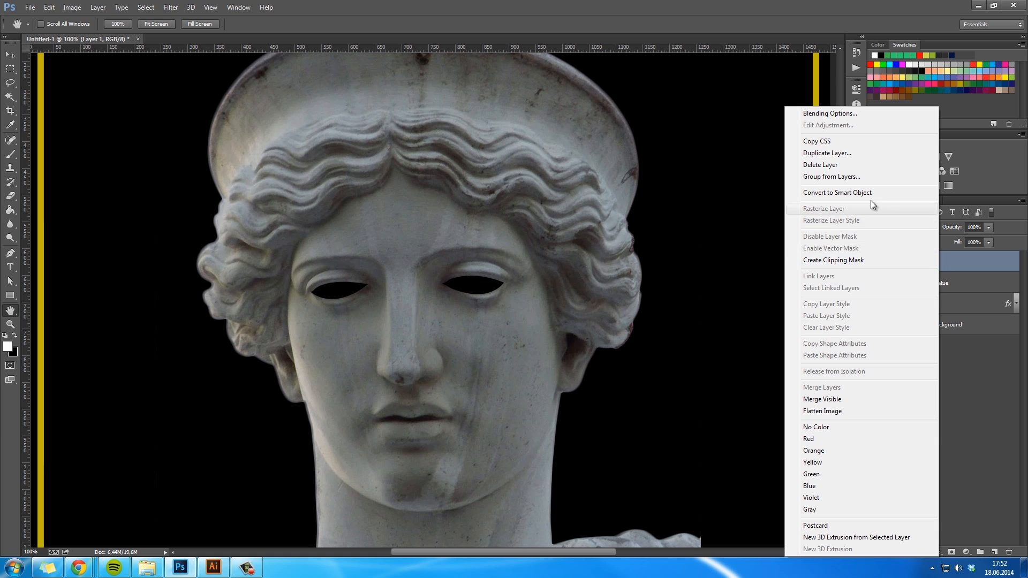
{"action": "left_click", "coordinate": [834, 260]}
{"action": "double_click", "coordinate": [929, 262]}
{"action": "type", "text": "Shadows"}
{"action": "key", "text": "Return"}
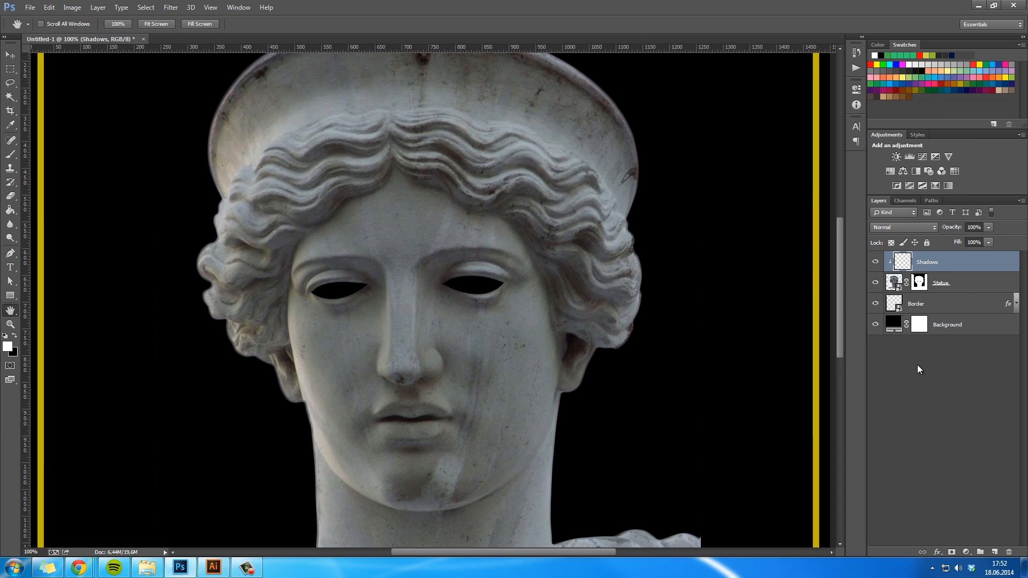
- Make black the foreground colour and choose the soft round 100 px brush with 0% hardness
{"action": "left_click", "coordinate": [14, 336]}
{"action": "key", "text": "b"}
{"action": "right_click", "coordinate": [349, 295]}
{"action": "scroll", "coordinate": [392, 398], "scroll_direction": "down", "scroll_amount": 1}
{"action": "left_click", "coordinate": [450, 409]}
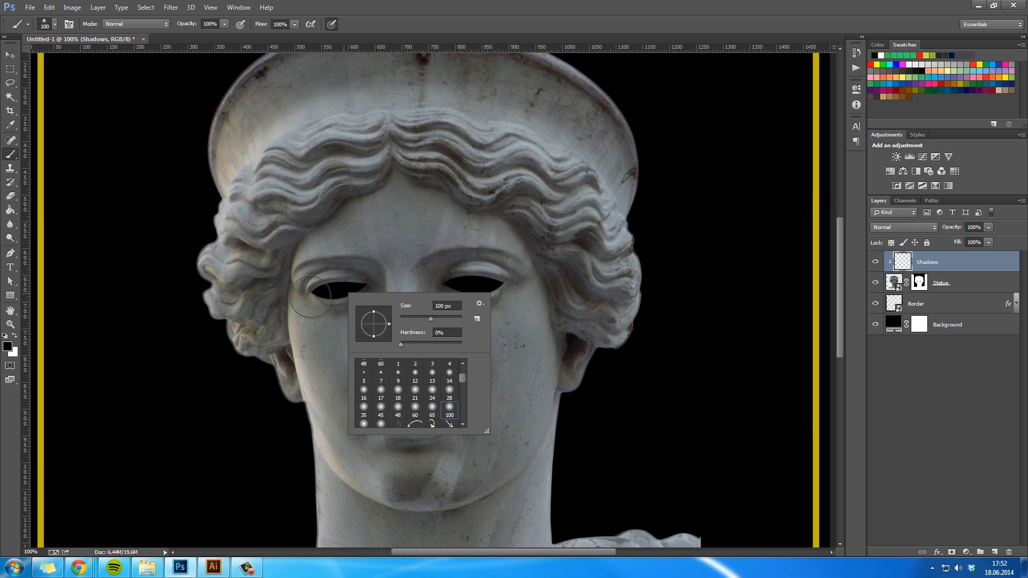
{"action": "left_click", "coordinate": [369, 18]}
- Reduce the brush to about 54 px and paint soft black shadows around both eye openings on the Shadows layer
{"action": "key", "text": "ctrl+space"}
{"action": "left_click", "coordinate": [347, 277]}
{"action": "left_click", "coordinate": [347, 278]}
{"action": "key", "text": "space"}
{"action": "left_click_drag", "start_coordinate": [424, 307], "coordinate": [370, 282]}
{"action": "right_click", "coordinate": [342, 359]}
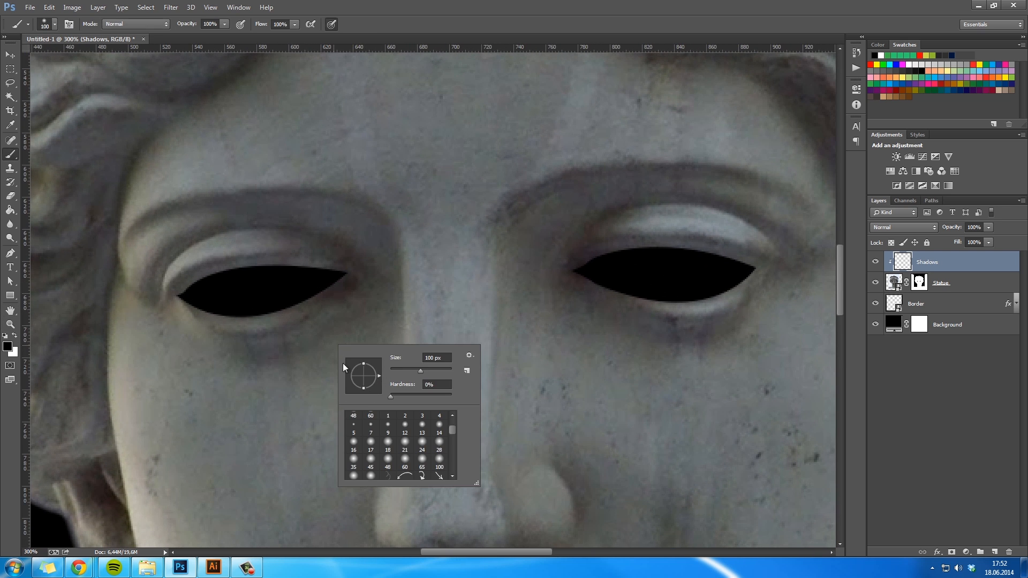
{"action": "type", "text": "80"}
{"action": "key", "text": "Return"}
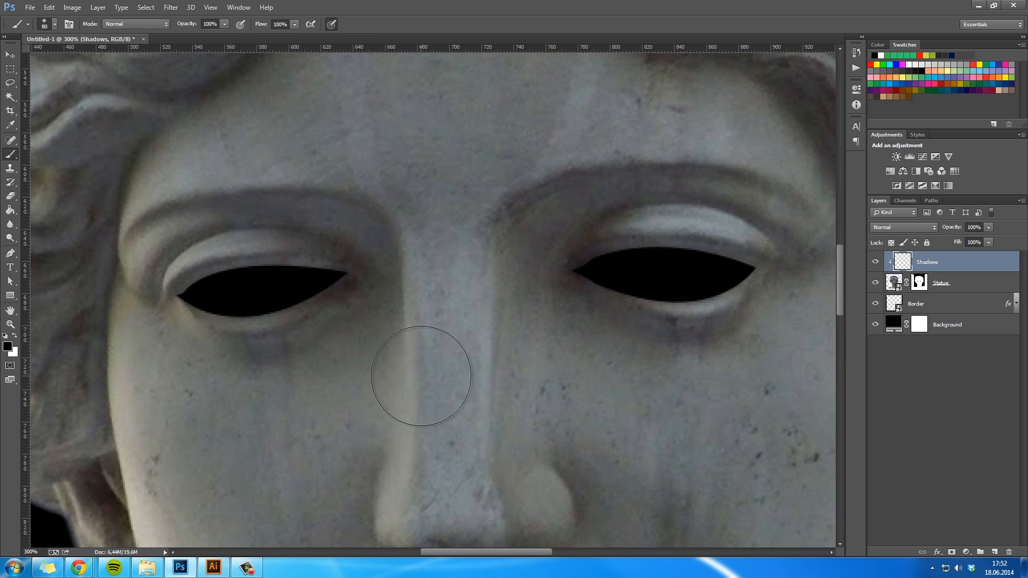
{"action": "right_click", "coordinate": [291, 348]}
{"action": "left_click_drag", "start_coordinate": [364, 359], "coordinate": [354, 360]}
{"action": "mouse_move", "coordinate": [182, 300]}
{"action": "left_mouse_down"}
{"action": "mouse_move", "coordinate": [255, 327]}
{"action": "mouse_move", "coordinate": [332, 301]}
{"action": "mouse_move", "coordinate": [350, 278]}
{"action": "mouse_move", "coordinate": [291, 299]}
{"action": "mouse_move", "coordinate": [191, 300]}
{"action": "mouse_move", "coordinate": [248, 282]}
{"action": "mouse_move", "coordinate": [342, 286]}
{"action": "left_mouse_up"}
{"action": "mouse_move", "coordinate": [574, 272]}
{"action": "left_mouse_down"}
{"action": "mouse_move", "coordinate": [646, 307]}
{"action": "mouse_move", "coordinate": [694, 314]}
{"action": "mouse_move", "coordinate": [750, 281]}
{"action": "mouse_move", "coordinate": [591, 281]}
{"action": "mouse_move", "coordinate": [750, 281]}
{"action": "left_mouse_up"}
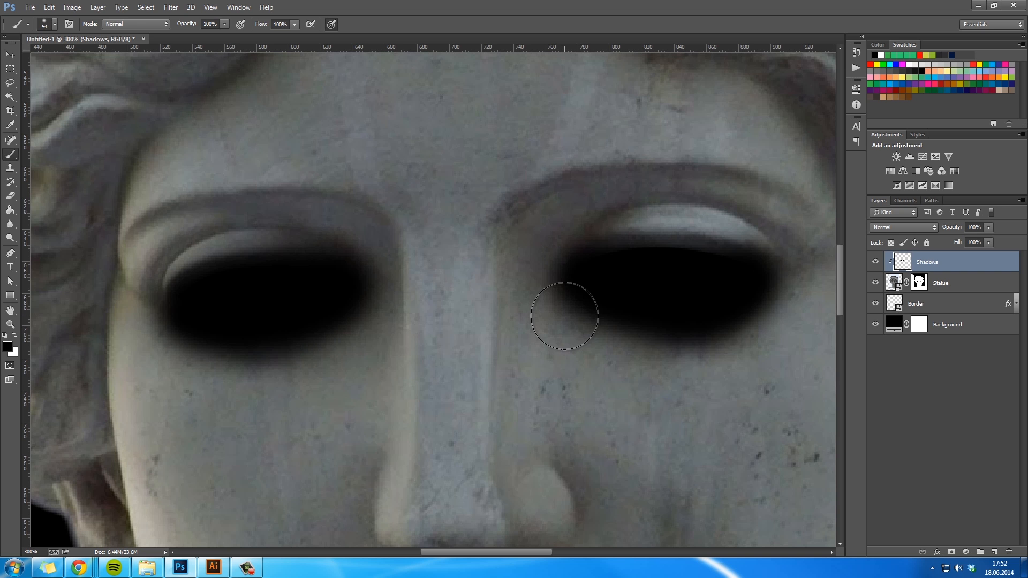
- Try blend modes such as Dissolve and Lighter Color on the Shadows layer
{"action": "key", "text": "h"}
{"action": "key", "text": "ctrl+1"}
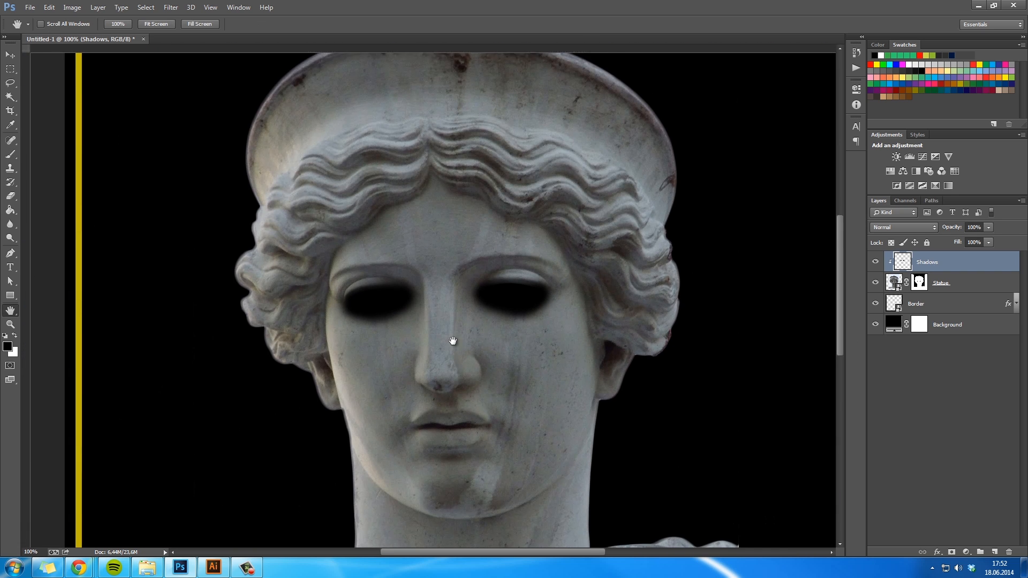
{"action": "key", "text": "ctrl+r"}
{"action": "left_click", "coordinate": [898, 225]}
{"action": "left_click", "coordinate": [900, 301]}
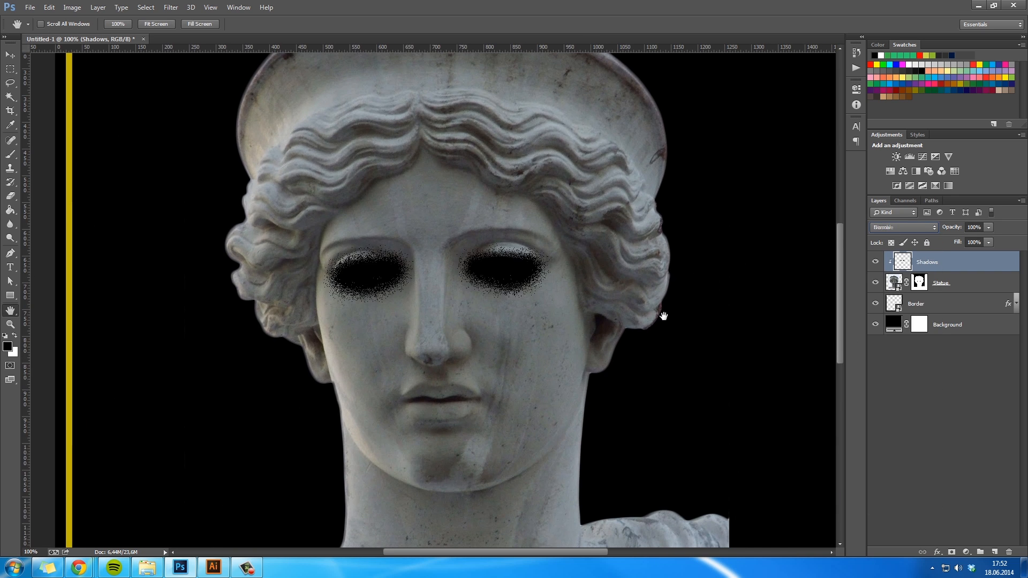
{"action": "key", "text": "shift+plus"}
{"action": "key", "text": "shift+plus"}
{"action": "key", "text": "shift+plus"}
{"action": "key", "text": "shift+plus"}
{"action": "key", "text": "shift+plus"}
{"action": "key", "text": "shift+plus"}
{"action": "key", "text": "shift+plus"}
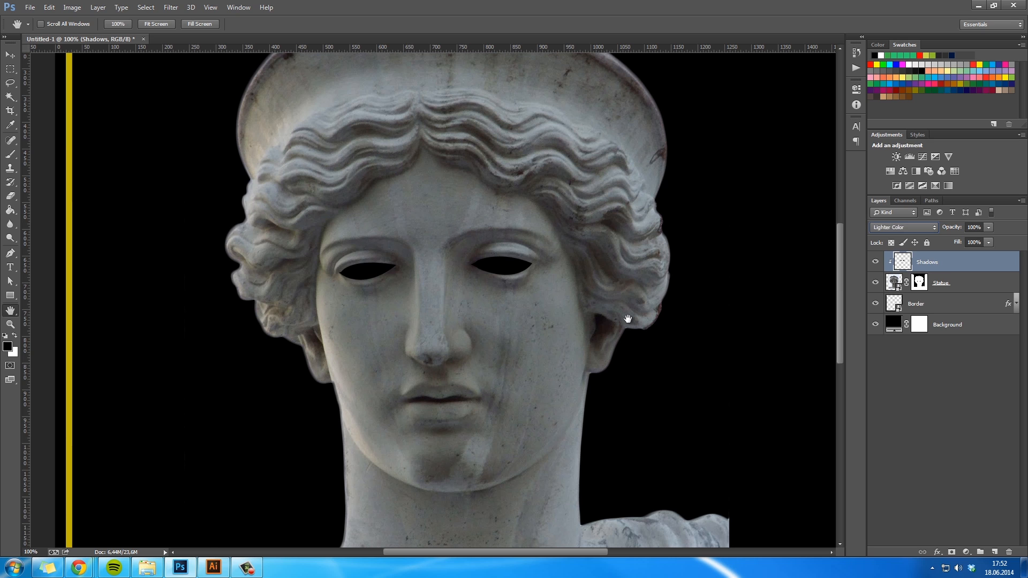
{"action": "key", "text": "shift+minus"}
- Lower the Shadows layer's opacity to 53% and try its other blend modes through Luminosity
{"action": "left_click_drag", "start_coordinate": [961, 230], "coordinate": [933, 236]}
{"action": "left_click", "coordinate": [904, 231]}
{"action": "left_click", "coordinate": [808, 263]}
{"action": "key", "text": "Down"}
{"action": "key", "text": "Up"}
{"action": "key", "text": "Down"}
{"action": "key", "text": "Down"}
{"action": "key", "text": "Up"}
{"action": "key", "text": "Down"}
{"action": "key", "text": "Down"}
{"action": "key", "text": "Down"}
{"action": "key", "text": "Down"}
{"action": "key", "text": "Down"}
{"action": "key", "text": "Down"}
{"action": "key", "text": "Down"}
- Set the Shadows layer's blend mode to Soft Light and fine-tune its opacity
{"action": "key", "text": "Down"}
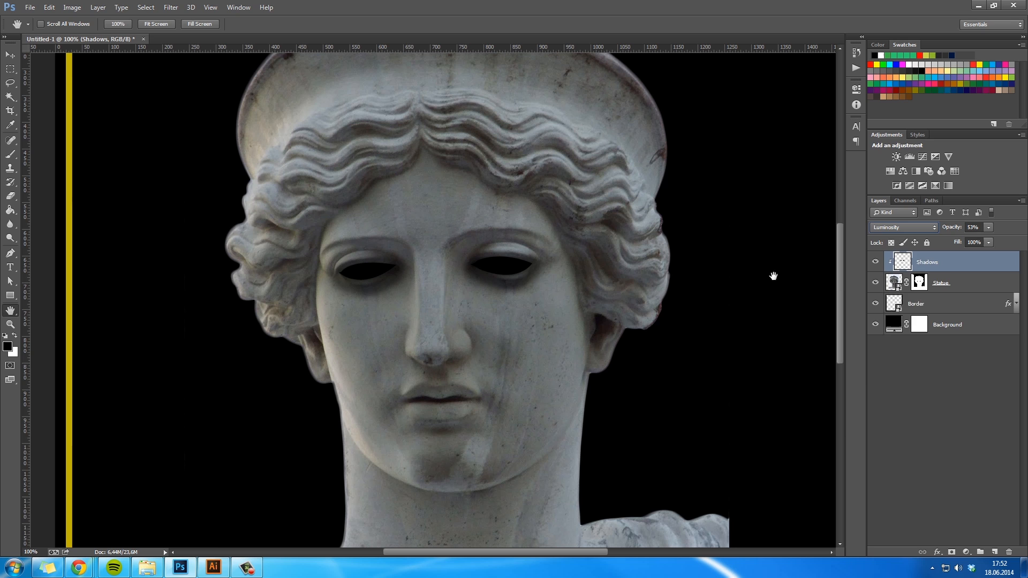
{"action": "left_click", "coordinate": [895, 230]}
{"action": "left_click", "coordinate": [892, 359]}
{"action": "left_click_drag", "start_coordinate": [960, 230], "coordinate": [953, 231]}
{"action": "left_click", "coordinate": [910, 228]}
{"action": "left_click", "coordinate": [897, 231]}
{"action": "key", "text": "Down"}
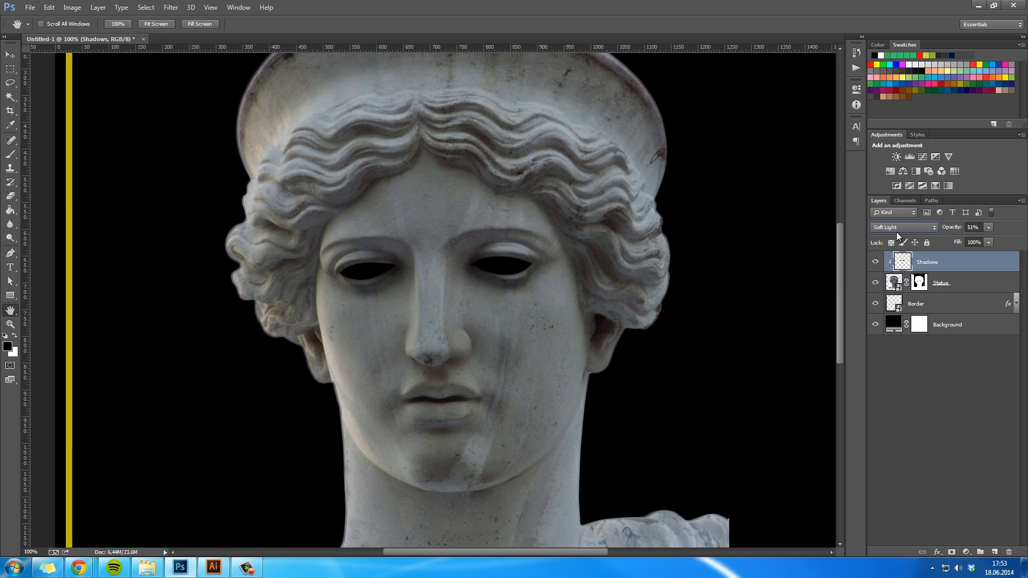
{"action": "left_click", "coordinate": [971, 228]}
{"action": "type", "text": "0"}
{"action": "key", "text": "Return"}
{"action": "left_click", "coordinate": [940, 369]}
- Duplicate the Shadows layer, set the copy to Normal at 11% opacity, and compare it on and off
{"action": "left_click", "coordinate": [975, 263]}
{"action": "key", "text": "ctrl+j"}
{"action": "right_click", "coordinate": [951, 263]}
{"action": "left_click", "coordinate": [876, 262]}
{"action": "left_click", "coordinate": [902, 227]}
{"action": "left_click", "coordinate": [889, 237]}
{"action": "left_click_drag", "start_coordinate": [956, 230], "coordinate": [930, 230]}
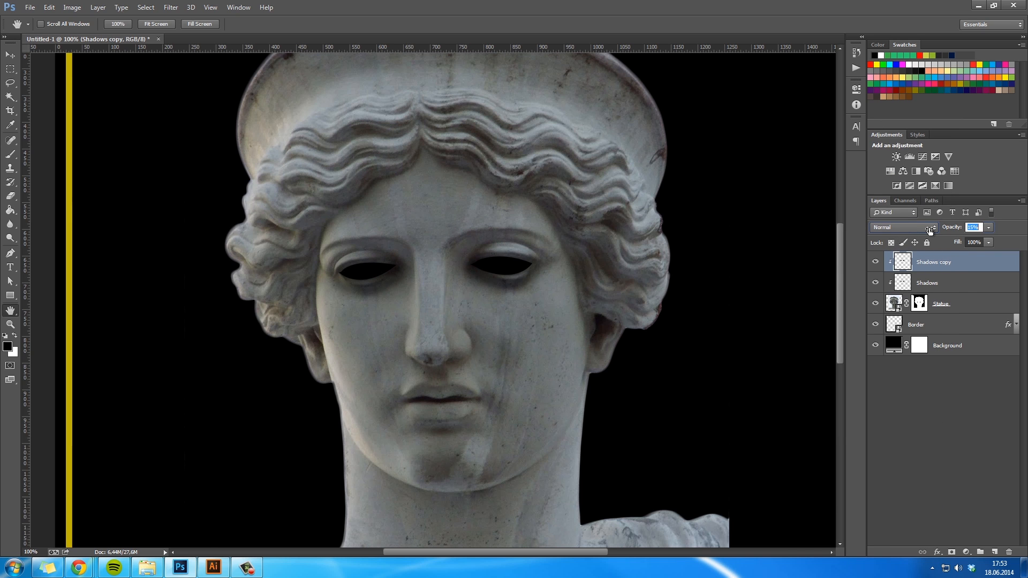
{"action": "left_click", "coordinate": [876, 263]}
{"action": "left_click", "coordinate": [872, 264]}
{"action": "key", "text": "z"}
{"action": "left_click_drag", "start_coordinate": [696, 303], "coordinate": [652, 298]}
{"action": "left_click", "coordinate": [560, 307]}
{"action": "key", "text": "alt+h"}
{"action": "key", "text": "Escape"}
{"action": "key", "text": "alt+h"}
{"action": "left_click", "coordinate": [11, 55]}
{"action": "key", "text": "alt+h"}
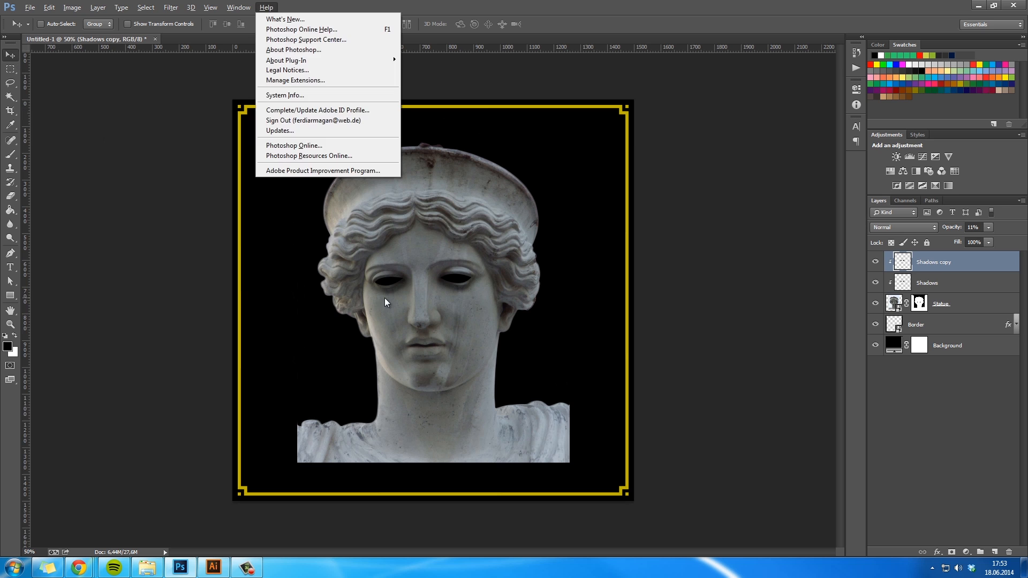
{"action": "key", "text": "Escape"}
{"action": "key", "text": "alt+h"}
{"action": "left_click", "coordinate": [11, 70]}
{"action": "key", "text": "alt+h"}
{"action": "key", "text": "Escape"}
{"action": "key", "text": "h"}
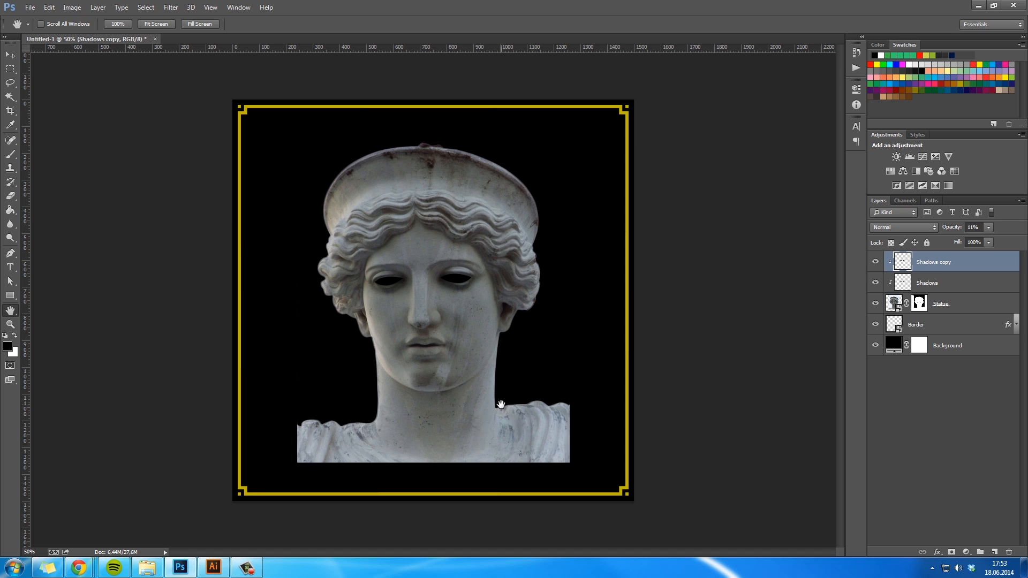
- Group the Statue layer with its two shadow layers and name the group Statue
{"action": "left_click", "coordinate": [964, 304], "text": "shift"}
{"action": "left_click", "coordinate": [981, 552]}
{"action": "double_click", "coordinate": [921, 257]}
{"action": "type", "text": "Statue"}
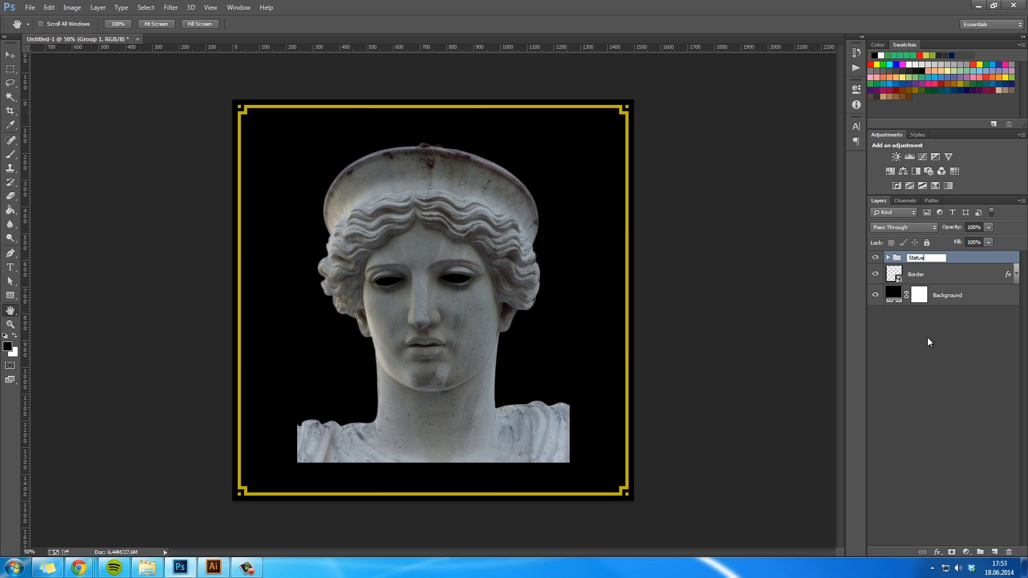
{"action": "key", "text": "Return"}
- Hide the Statue group and place the foggy_dark_landscape image from the file explorer, scaled to cover the canvas
{"action": "left_click", "coordinate": [876, 257]}
{"action": "left_click", "coordinate": [954, 320]}
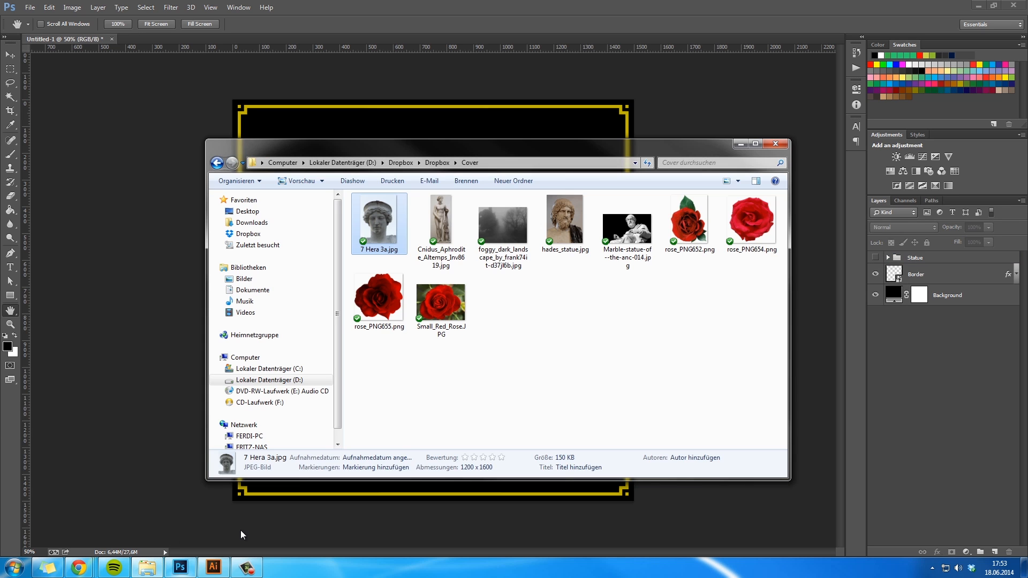
{"action": "left_click", "coordinate": [147, 568]}
{"action": "left_click_drag", "start_coordinate": [506, 237], "coordinate": [417, 404]}
{"action": "left_click_drag", "start_coordinate": [518, 365], "coordinate": [739, 489]}
{"action": "key", "text": "space"}
{"action": "key", "text": "Return"}
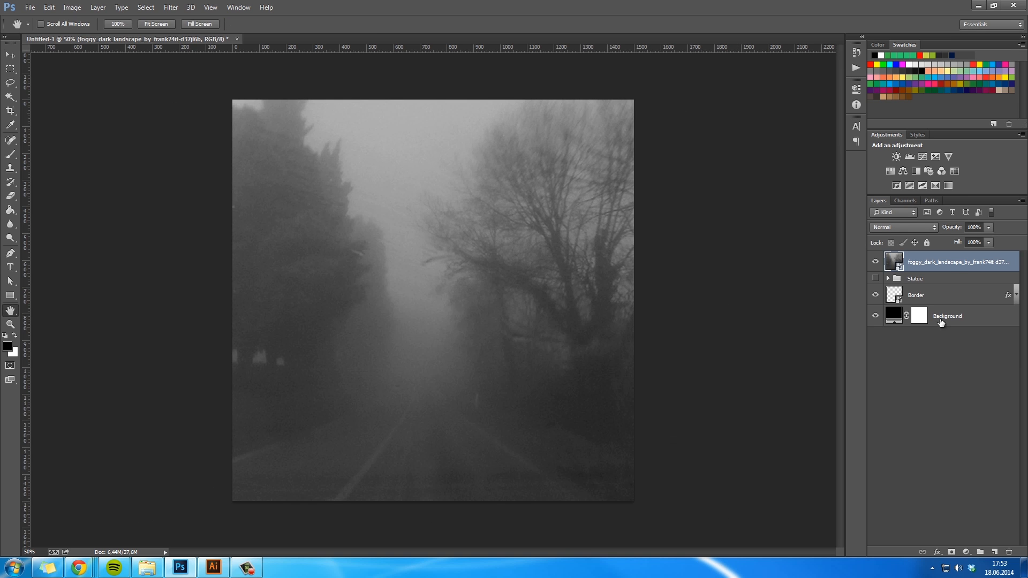
- Move the landscape layer beneath Border and rename it Foggy Dark Landscape
{"action": "left_click_drag", "start_coordinate": [948, 270], "coordinate": [945, 307]}
{"action": "double_click", "coordinate": [924, 296]}
{"action": "type", "text": "Foggy Dark Landscape"}
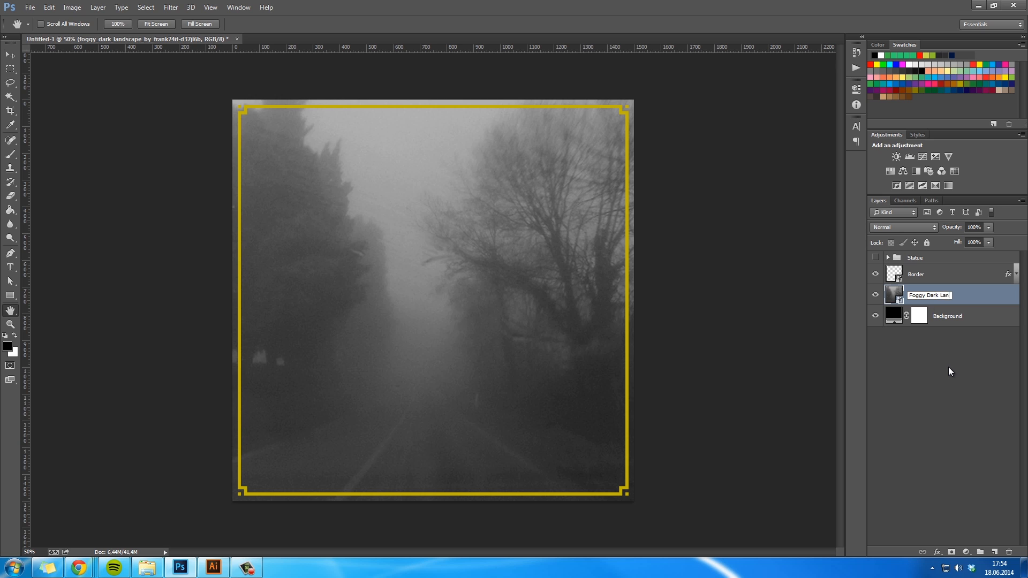
{"action": "key", "text": "Return"}
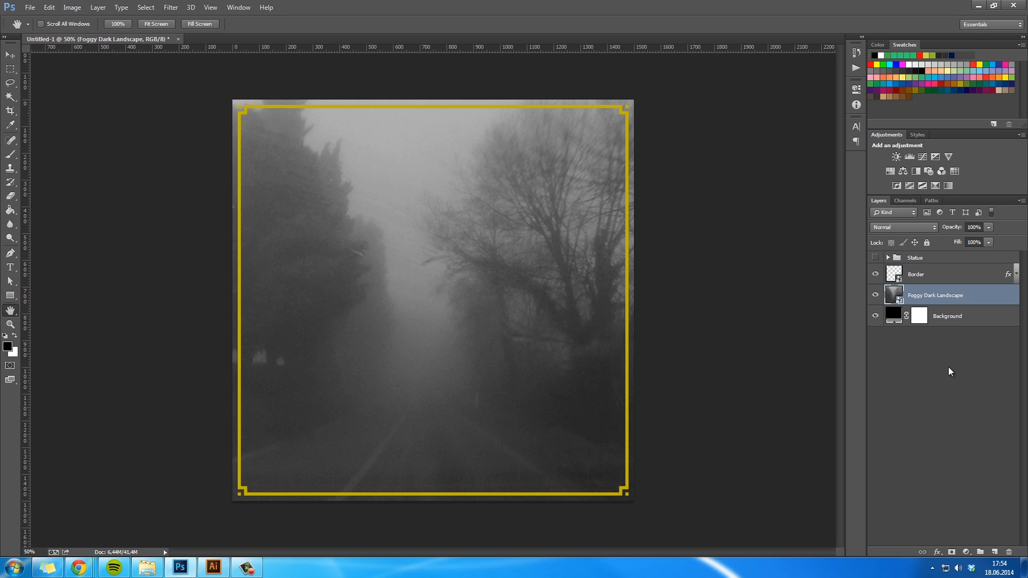
- Compare blend modes on the Foggy Dark Landscape layer, keep Normal, and lower the opacity to 67%
{"action": "left_click", "coordinate": [904, 227]}
{"action": "left_click", "coordinate": [882, 363]}
{"action": "key", "text": "Down"}
{"action": "key", "text": "Down"}
{"action": "key", "text": "Down"}
{"action": "key", "text": "Down"}
{"action": "key", "text": "Down"}
{"action": "key", "text": "Down"}
{"action": "key", "text": "Down"}
{"action": "key", "text": "Down"}
{"action": "key", "text": "Down"}
{"action": "key", "text": "Down"}
{"action": "key", "text": "Down"}
{"action": "key", "text": "Down"}
{"action": "key", "text": "Down"}
{"action": "left_click", "coordinate": [910, 227]}
{"action": "left_click", "coordinate": [946, 236]}
{"action": "left_click_drag", "start_coordinate": [957, 232], "coordinate": [934, 246]}
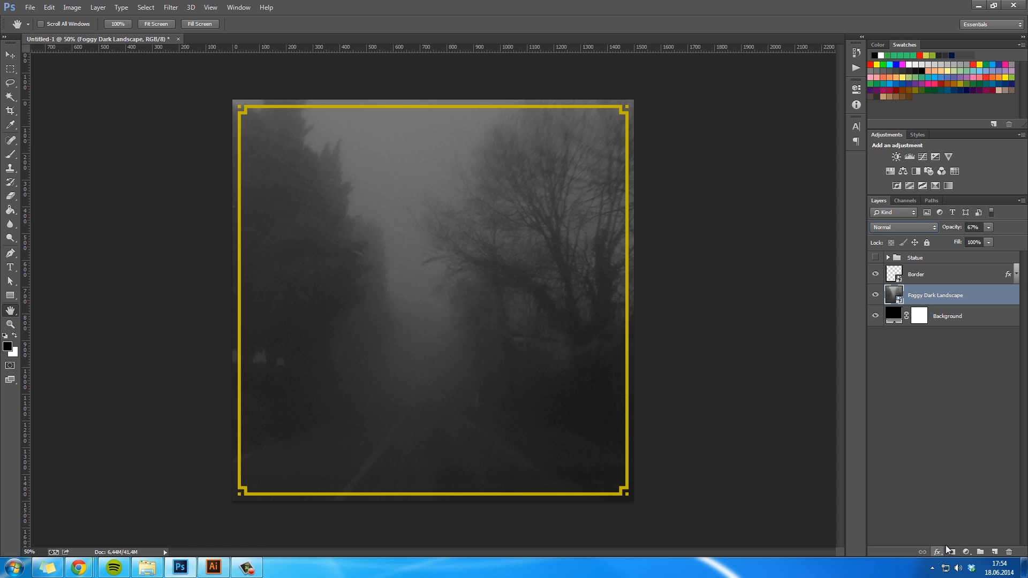
- Add a Levels adjustment layer clipped to Foggy Dark Landscape and name it Levels
{"action": "left_click", "coordinate": [966, 552]}
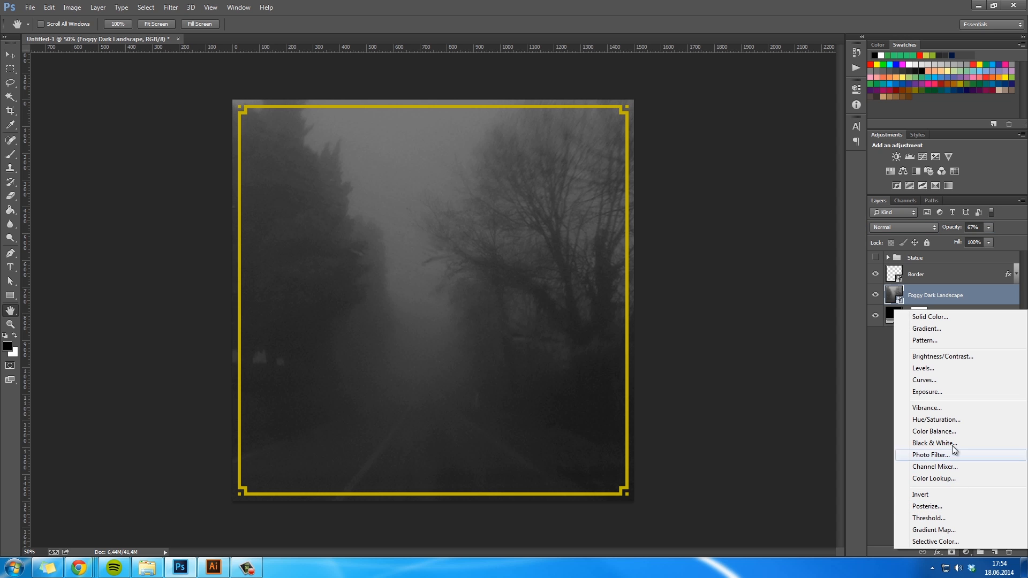
{"action": "left_click", "coordinate": [930, 368]}
{"action": "right_click", "coordinate": [937, 299]}
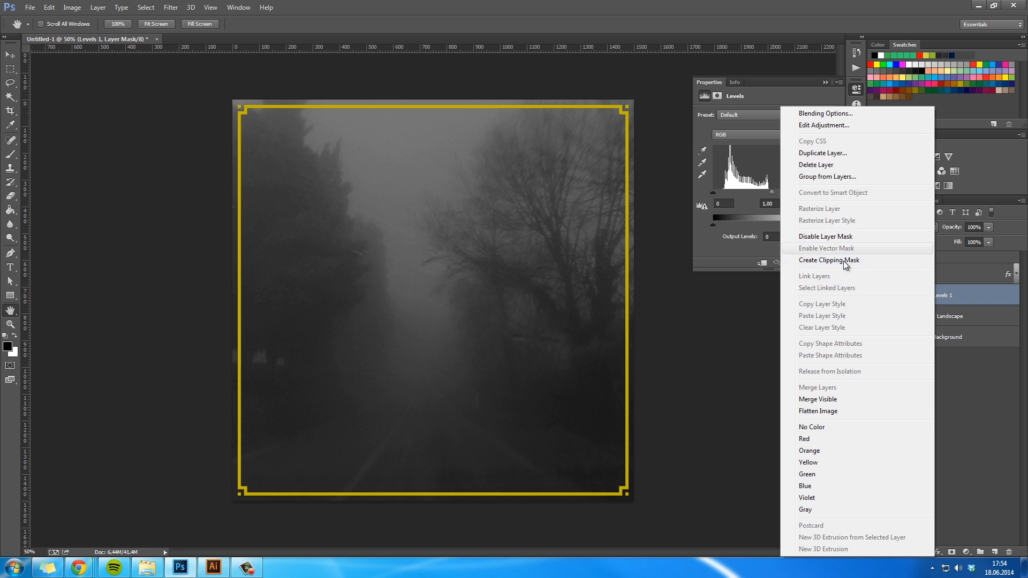
{"action": "left_click", "coordinate": [911, 262]}
{"action": "double_click", "coordinate": [951, 295]}
{"action": "type", "text": "Levels"}
{"action": "key", "text": "Return"}
- Set the landscape's input levels to 30, 0.64 and 183 to deepen the shadows and brighten the fog
{"action": "left_click_drag", "start_coordinate": [772, 193], "coordinate": [799, 198]}
{"action": "left_click_drag", "start_coordinate": [711, 193], "coordinate": [721, 221]}
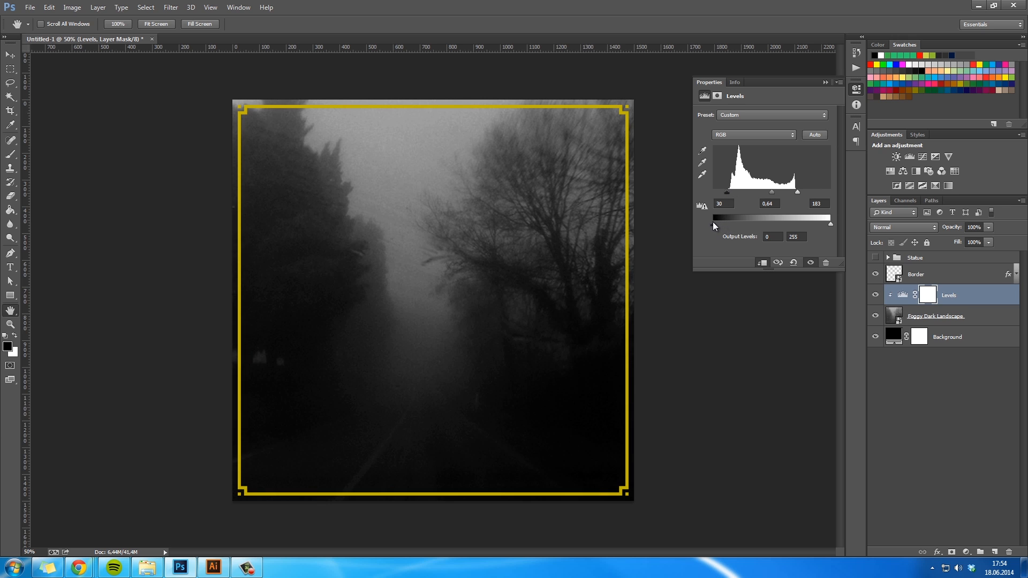
- Apply a Gaussian Blur with an 8.4-pixel radius to the Foggy Dark Landscape layer and collapse its smart filter list
{"action": "left_click", "coordinate": [959, 316]}
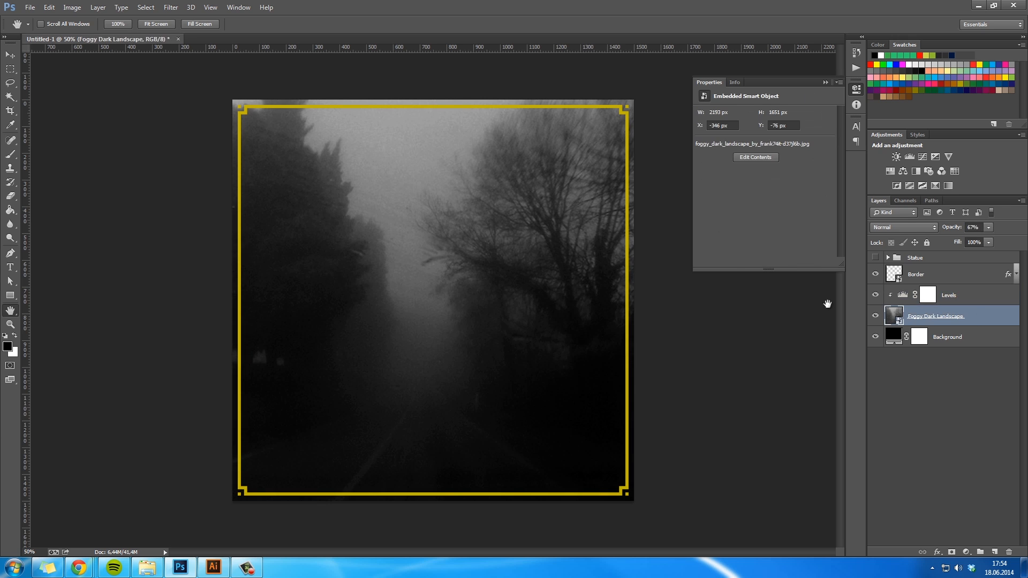
{"action": "left_click", "coordinate": [171, 8]}
{"action": "left_click", "coordinate": [898, 331]}
{"action": "left_click", "coordinate": [171, 7]}
{"action": "mouse_move", "coordinate": [212, 127]}
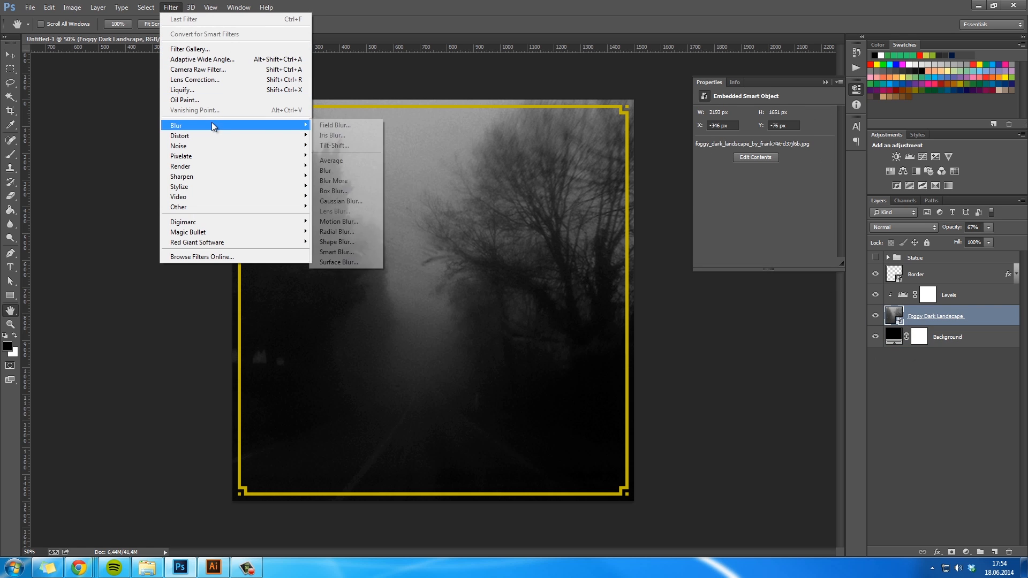
{"action": "left_click", "coordinate": [358, 203]}
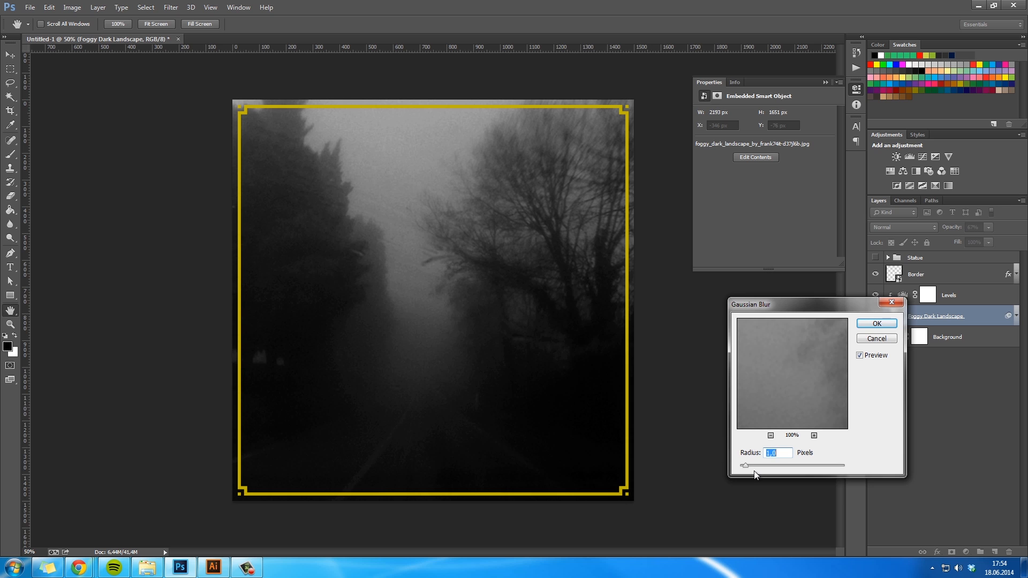
{"action": "mouse_move", "coordinate": [762, 465]}
{"action": "left_mouse_down"}
{"action": "mouse_move", "coordinate": [790, 471]}
{"action": "mouse_move", "coordinate": [776, 468]}
{"action": "left_mouse_up"}
{"action": "left_click", "coordinate": [876, 324]}
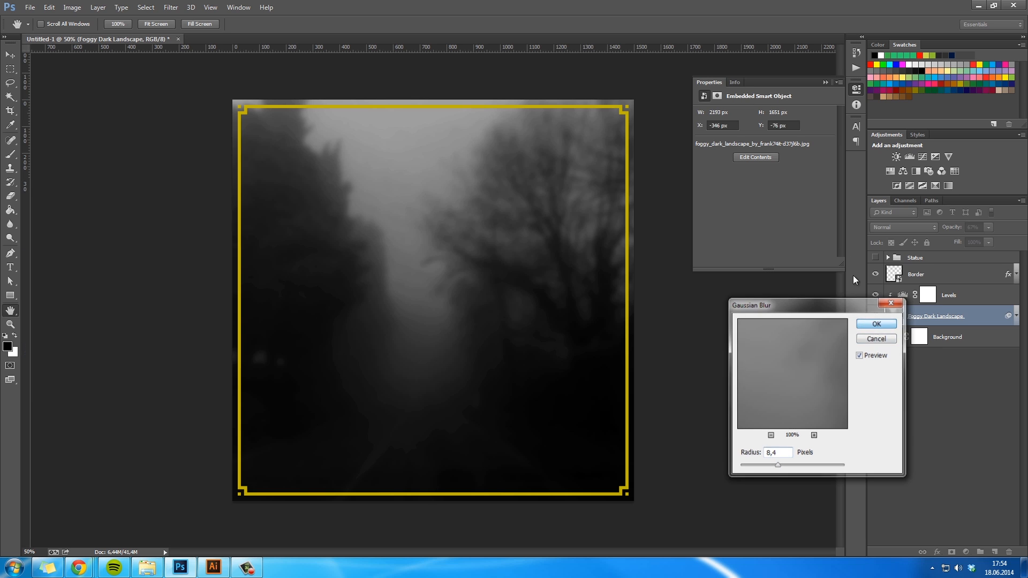
{"action": "left_click", "coordinate": [825, 82]}
{"action": "left_click", "coordinate": [902, 419]}
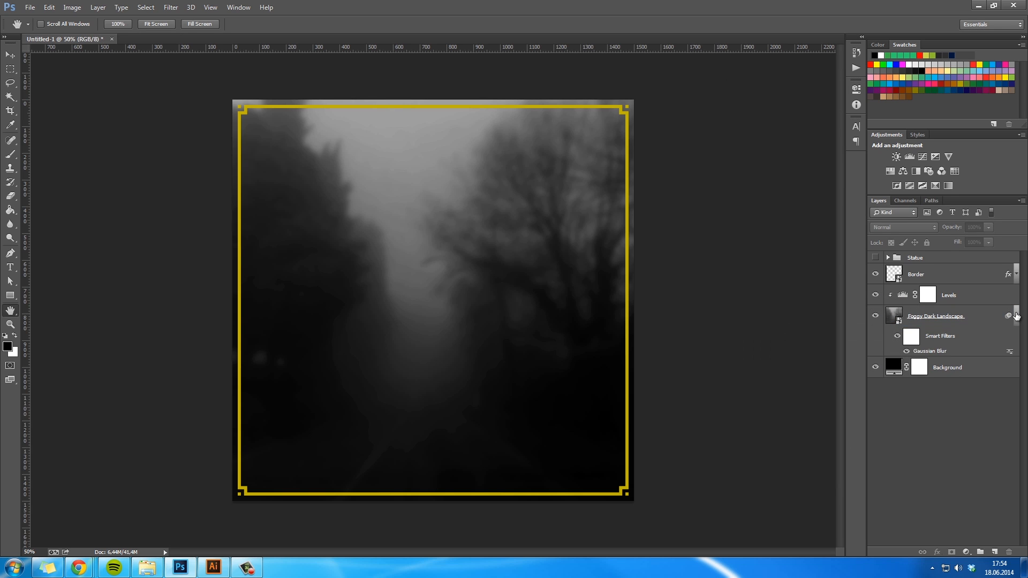
{"action": "left_click", "coordinate": [1017, 316]}
- Show the Statue group and set the landscape's Levels input values to 60, 0.68 and 213 to darken the background
{"action": "left_click", "coordinate": [876, 259]}
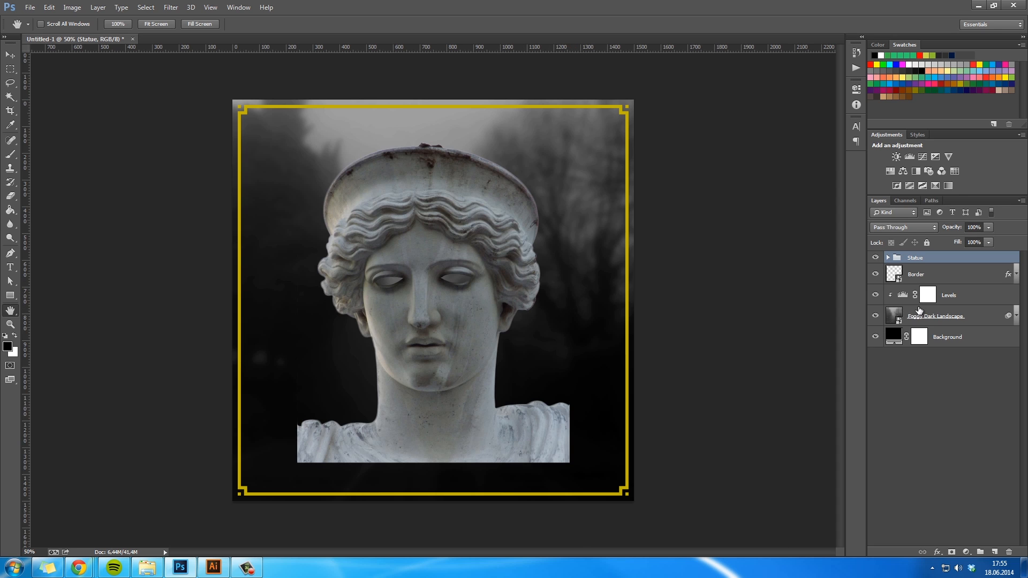
{"action": "double_click", "coordinate": [905, 296]}
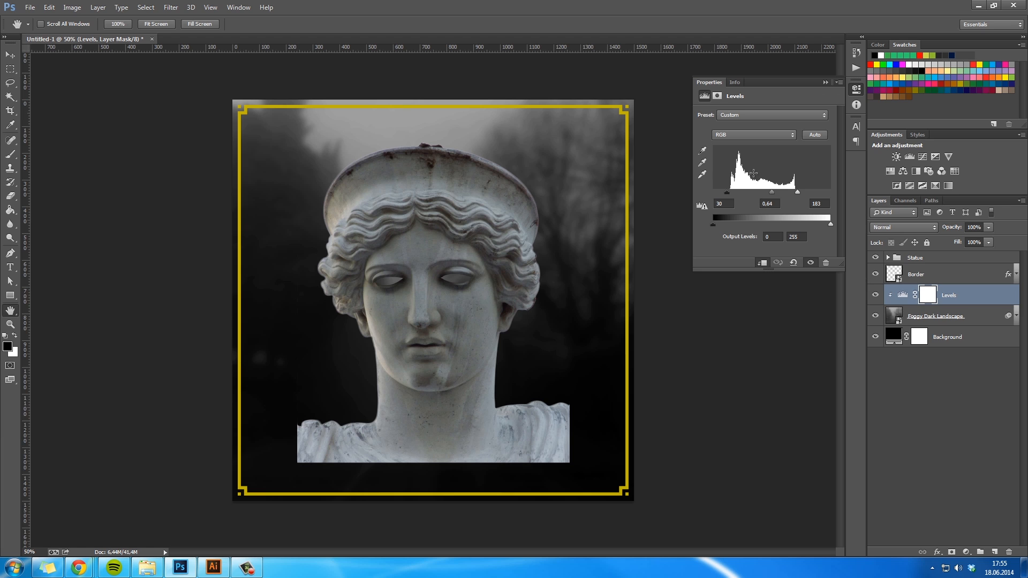
{"action": "left_click_drag", "start_coordinate": [727, 191], "coordinate": [812, 193]}
{"action": "left_click_drag", "start_coordinate": [718, 224], "coordinate": [686, 221]}
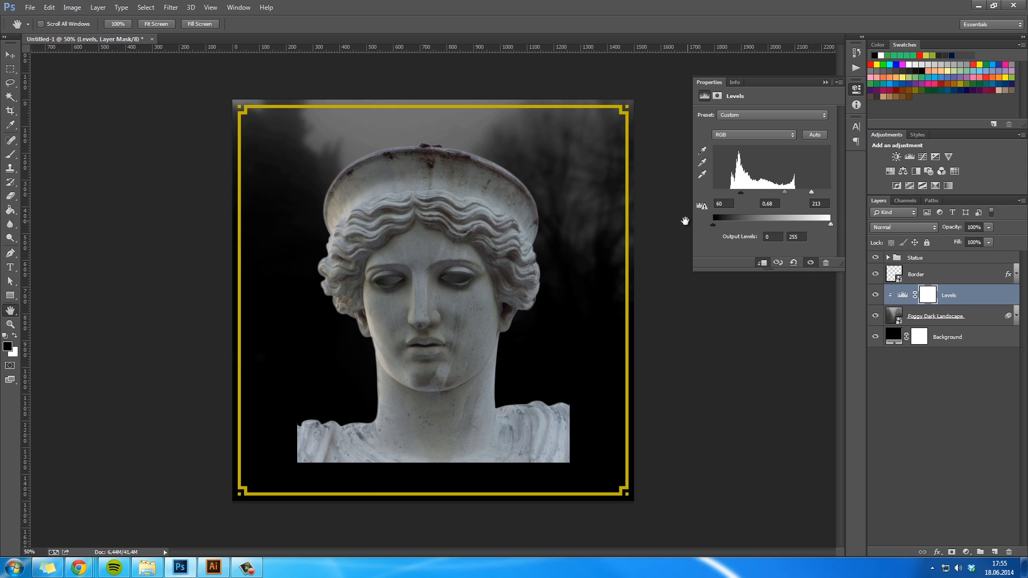
{"action": "left_click", "coordinate": [825, 81]}
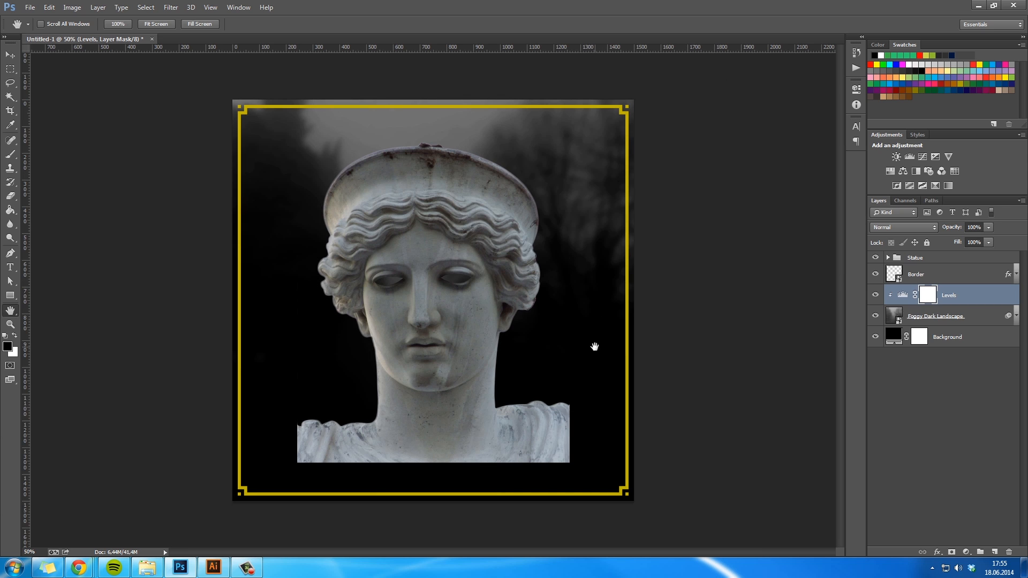
- Scale the Statue group down around its centre to less than half its size
{"action": "left_click", "coordinate": [949, 260]}
{"action": "key", "text": "ctrl+t"}
{"action": "left_click_drag", "start_coordinate": [570, 463], "coordinate": [431, 407]}
{"action": "key", "text": "Return"}
- Add a Black & White adjustment layer clipped to the Statue group and name it Black & White
{"action": "left_click", "coordinate": [967, 552]}
{"action": "left_click", "coordinate": [943, 438]}
{"action": "right_click", "coordinate": [948, 266]}
{"action": "left_click", "coordinate": [897, 262]}
{"action": "double_click", "coordinate": [962, 262]}
{"action": "key", "text": "Right"}
{"action": "key", "text": "BackSpace"}
{"action": "key", "text": "BackSpace"}
{"action": "key", "text": "Return"}
{"action": "left_click", "coordinate": [934, 429]}
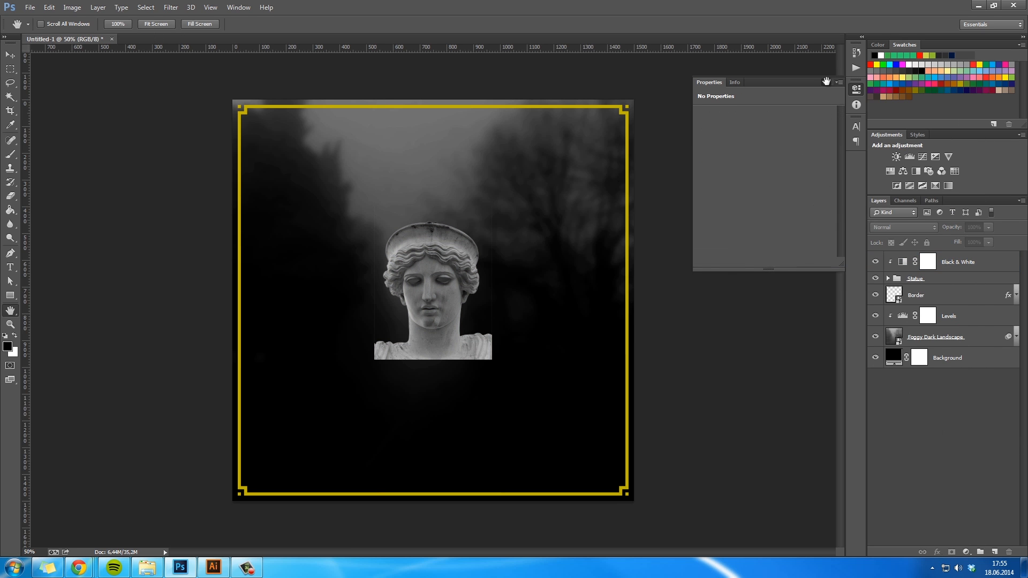
- Target the Statue layer's mask and start a Pen path curving down the bust's right-hand shoulder to its lower edge
{"action": "key", "text": "ctrl+1"}
{"action": "mouse_move", "coordinate": [487, 374]}
{"action": "left_mouse_down"}
{"action": "mouse_move", "coordinate": [500, 411]}
{"action": "mouse_move", "coordinate": [489, 381]}
{"action": "mouse_move", "coordinate": [481, 388]}
{"action": "left_mouse_up"}
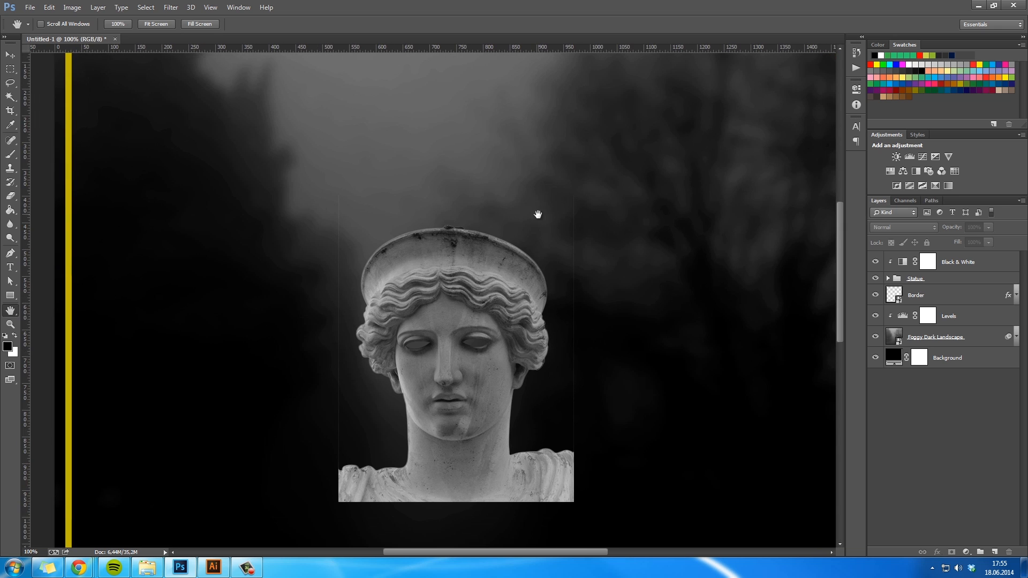
{"action": "left_click", "coordinate": [893, 279]}
{"action": "left_click", "coordinate": [888, 279]}
{"action": "left_click", "coordinate": [909, 335]}
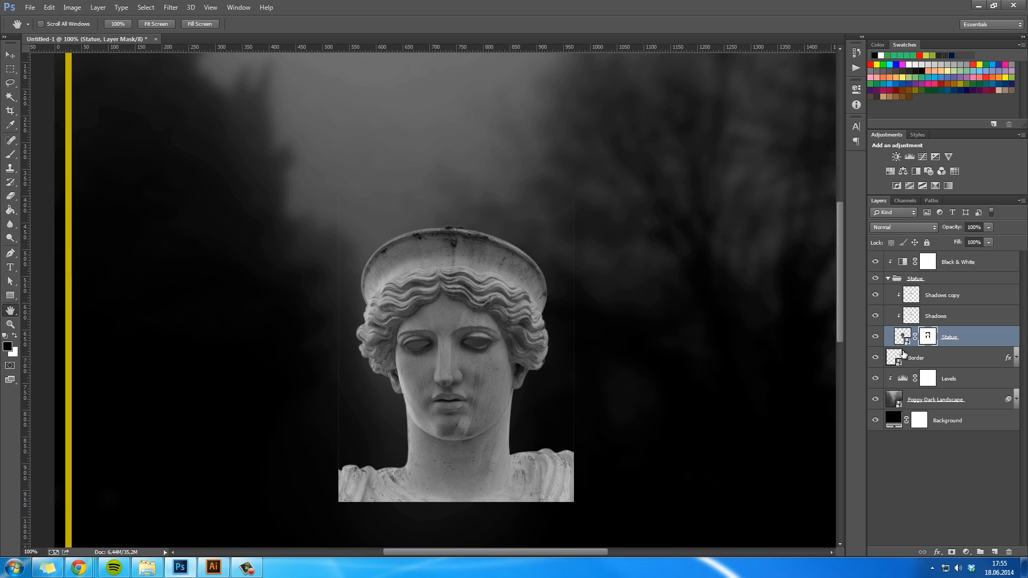
{"action": "key", "text": "z"}
{"action": "left_click_drag", "start_coordinate": [471, 471], "coordinate": [555, 439]}
{"action": "scroll", "coordinate": [556, 436], "scroll_direction": "down", "scroll_amount": 4}
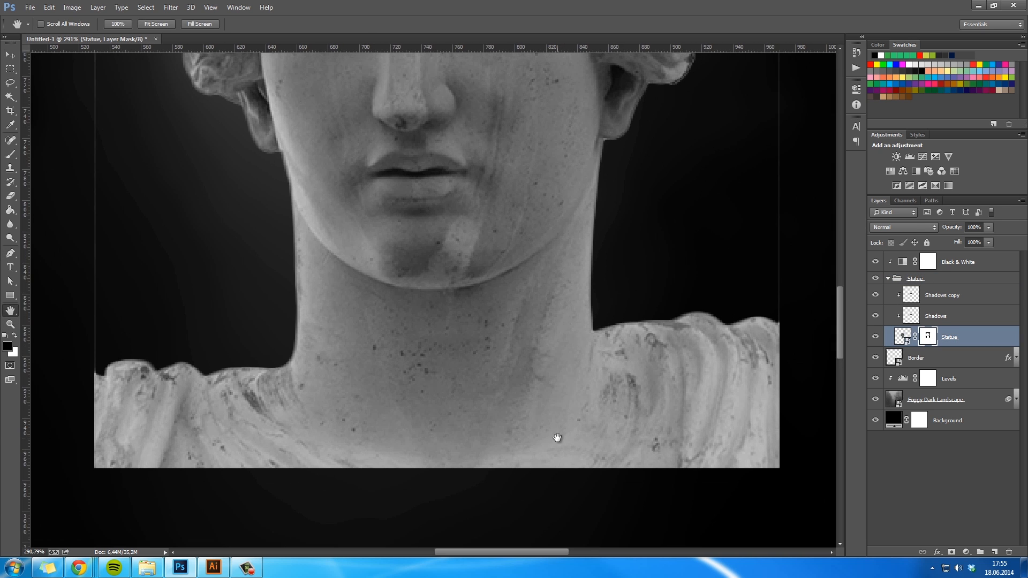
{"action": "key", "text": "p"}
{"action": "left_click", "coordinate": [725, 324]}
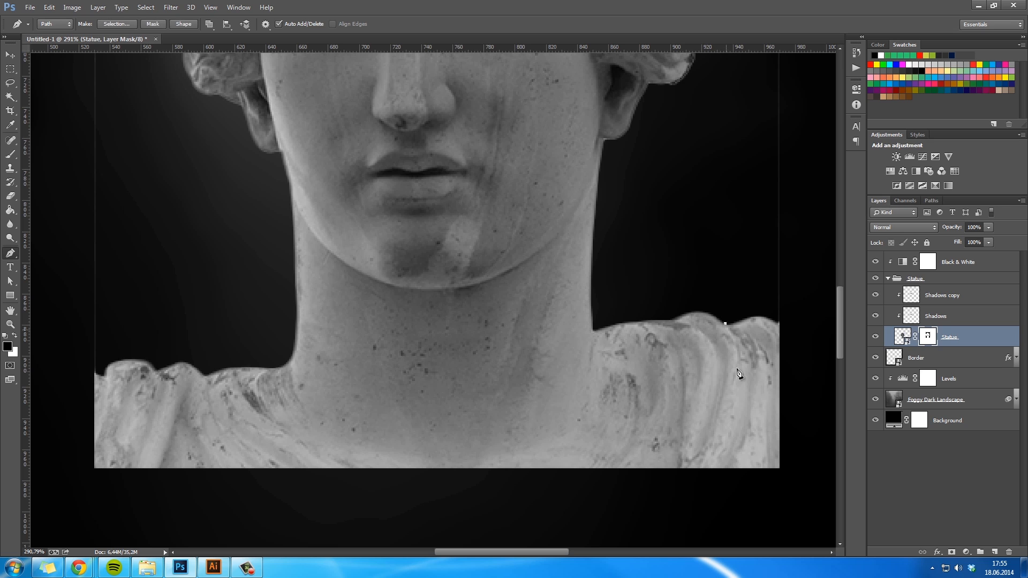
{"action": "left_click_drag", "start_coordinate": [748, 394], "coordinate": [746, 429]}
{"action": "left_click_drag", "start_coordinate": [725, 468], "coordinate": [715, 469]}
{"action": "key", "text": "ctrl+z"}
- Continue the path along the bust's base and left-hand shoulder, close it around the outside and convert it to a selection
{"action": "left_click_drag", "start_coordinate": [210, 457], "coordinate": [153, 439]}
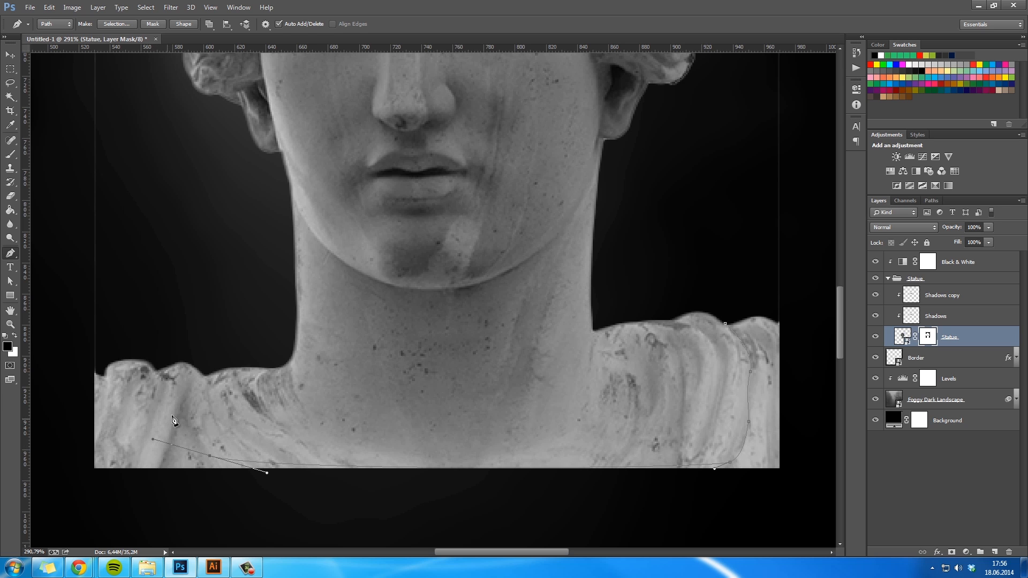
{"action": "key", "text": "ctrl+z"}
{"action": "left_click", "coordinate": [184, 413]}
{"action": "left_click_drag", "start_coordinate": [154, 441], "coordinate": [189, 441]}
{"action": "left_click_drag", "start_coordinate": [207, 374], "coordinate": [233, 346]}
{"action": "left_click_drag", "start_coordinate": [94, 368], "coordinate": [80, 388]}
{"action": "left_click_drag", "start_coordinate": [84, 503], "coordinate": [129, 511]}
{"action": "left_click_drag", "start_coordinate": [818, 495], "coordinate": [813, 454]}
{"action": "left_click_drag", "start_coordinate": [789, 232], "coordinate": [733, 236]}
{"action": "left_click", "coordinate": [726, 324]}
{"action": "right_click", "coordinate": [727, 325]}
{"action": "left_click", "coordinate": [771, 80]}
{"action": "key", "text": "Return"}
- Paint the selected area black on the Statue mask to round off the shoulders and base, and deselect
{"action": "key", "text": "b"}
{"action": "mouse_move", "coordinate": [766, 321]}
{"action": "left_mouse_down"}
{"action": "mouse_move", "coordinate": [773, 436]}
{"action": "mouse_move", "coordinate": [740, 394]}
{"action": "mouse_move", "coordinate": [443, 452]}
{"action": "mouse_move", "coordinate": [96, 349]}
{"action": "mouse_move", "coordinate": [18, 413]}
{"action": "mouse_move", "coordinate": [38, 469]}
{"action": "left_mouse_up"}
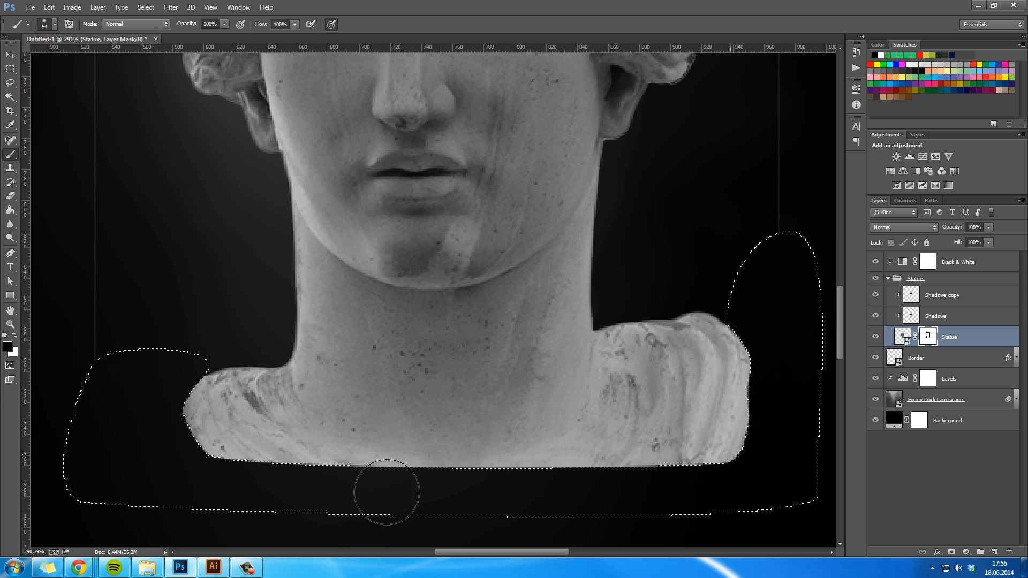
{"action": "key", "text": "m"}
{"action": "left_click", "coordinate": [130, 521]}
- Mask out the faint vertical line to the right of the statue with a soft 100 px brush, undoing the stroke across the face
{"action": "key", "text": "z"}
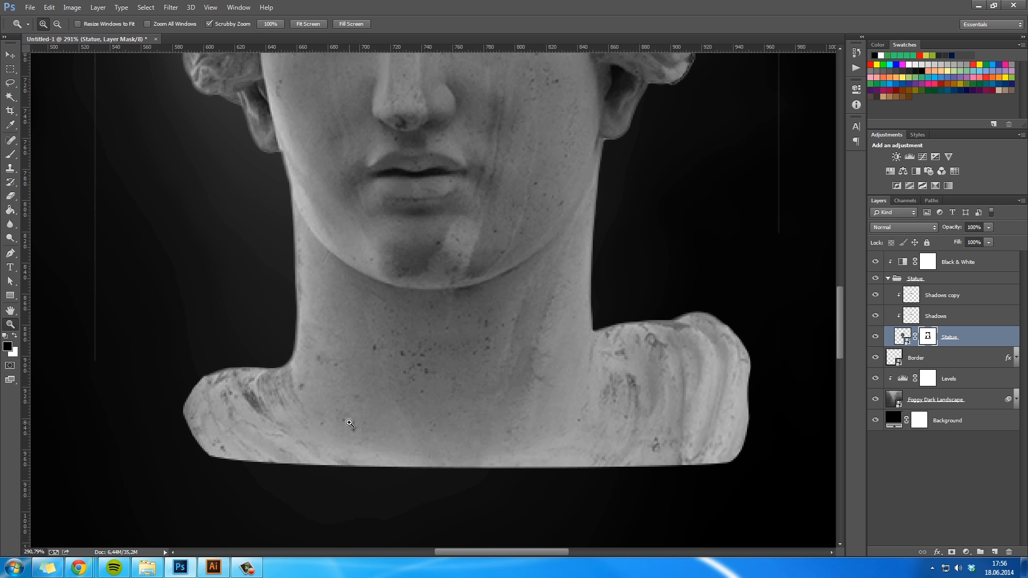
{"action": "left_click_drag", "start_coordinate": [349, 423], "coordinate": [295, 418]}
{"action": "left_click", "coordinate": [294, 418]}
{"action": "key", "text": "space"}
{"action": "left_click_drag", "start_coordinate": [371, 384], "coordinate": [439, 451]}
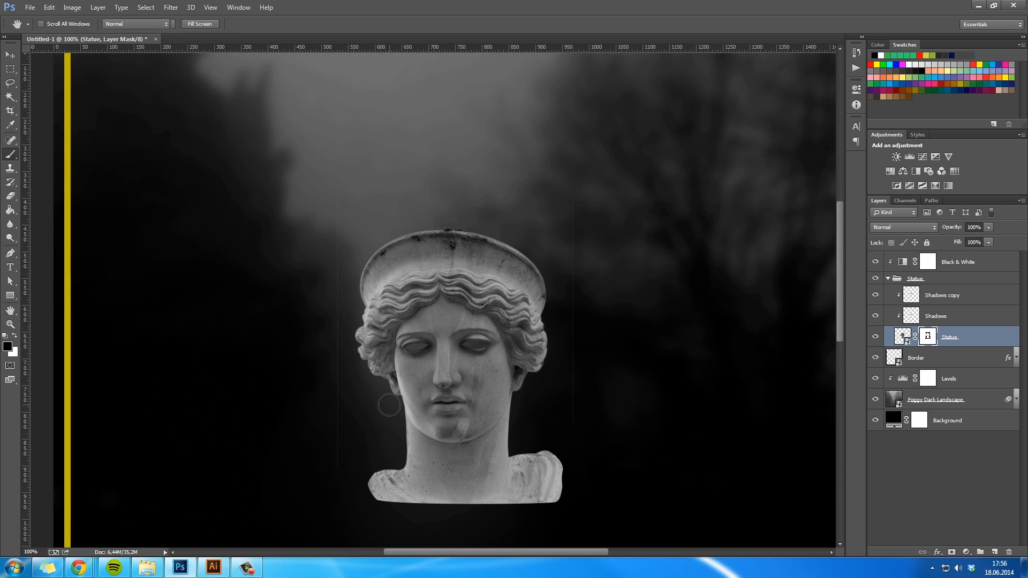
{"action": "key", "text": "b"}
{"action": "right_click", "coordinate": [499, 449]}
{"action": "left_click", "coordinate": [589, 533]}
{"action": "left_click", "coordinate": [584, 329]}
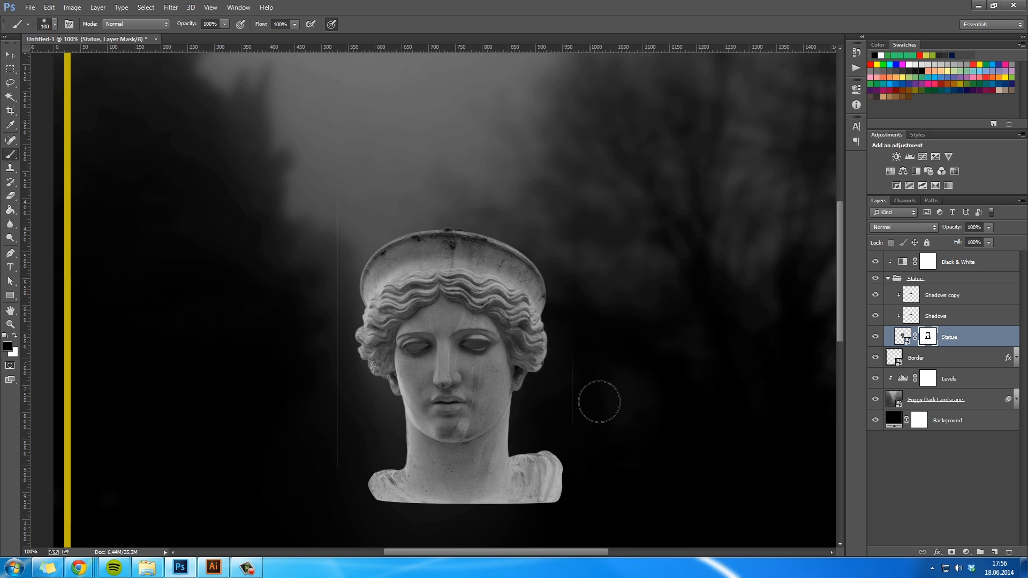
{"action": "mouse_move", "coordinate": [593, 361]}
{"action": "left_mouse_down"}
{"action": "mouse_move", "coordinate": [393, 442]}
{"action": "mouse_move", "coordinate": [329, 475]}
{"action": "left_mouse_up"}
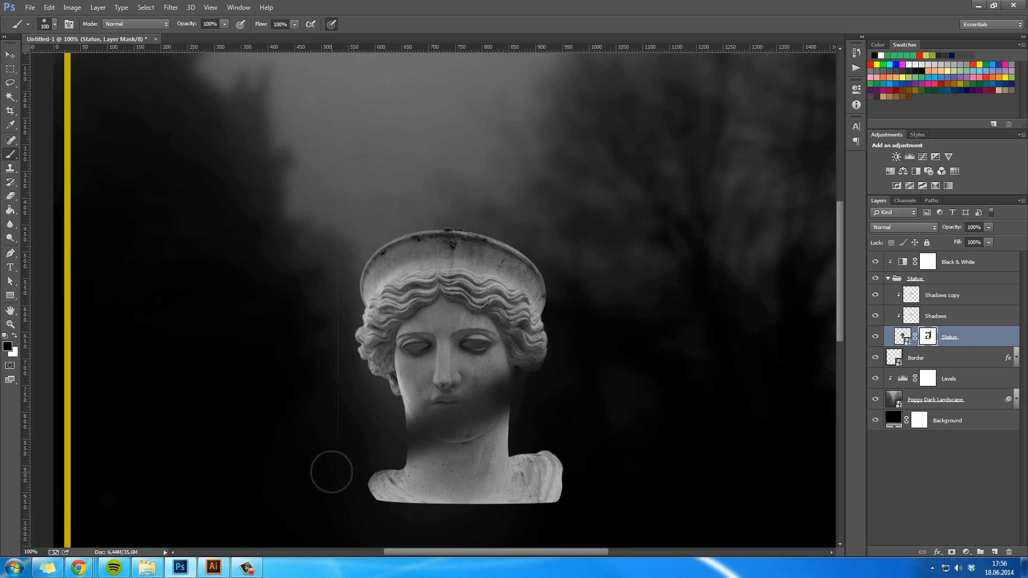
{"action": "key", "text": "ctrl+z"}
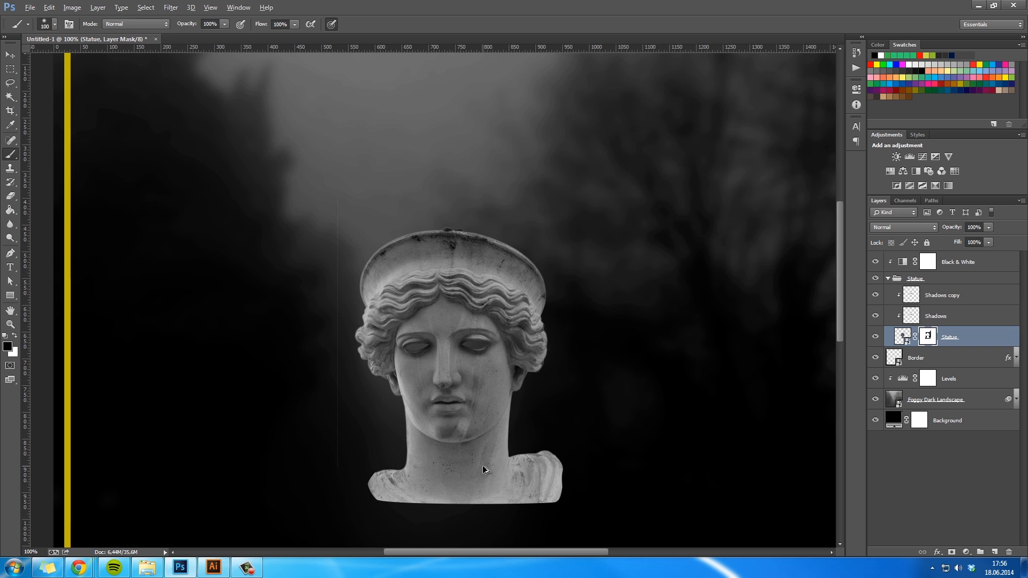
- Mask out the faint vertical line to the left of the statue with a 48 px brush
{"action": "right_click", "coordinate": [483, 466]}
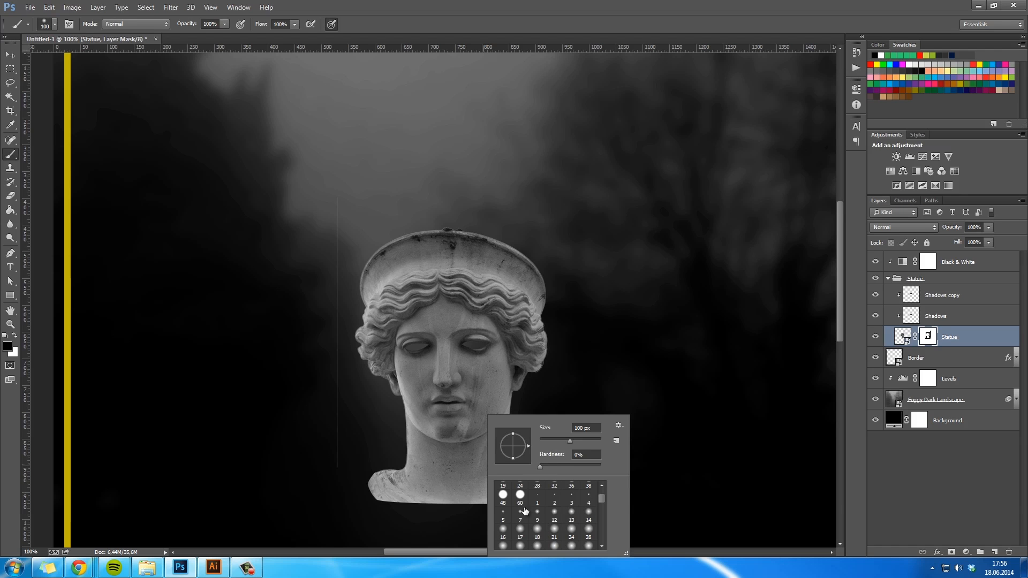
{"action": "left_click", "coordinate": [503, 495]}
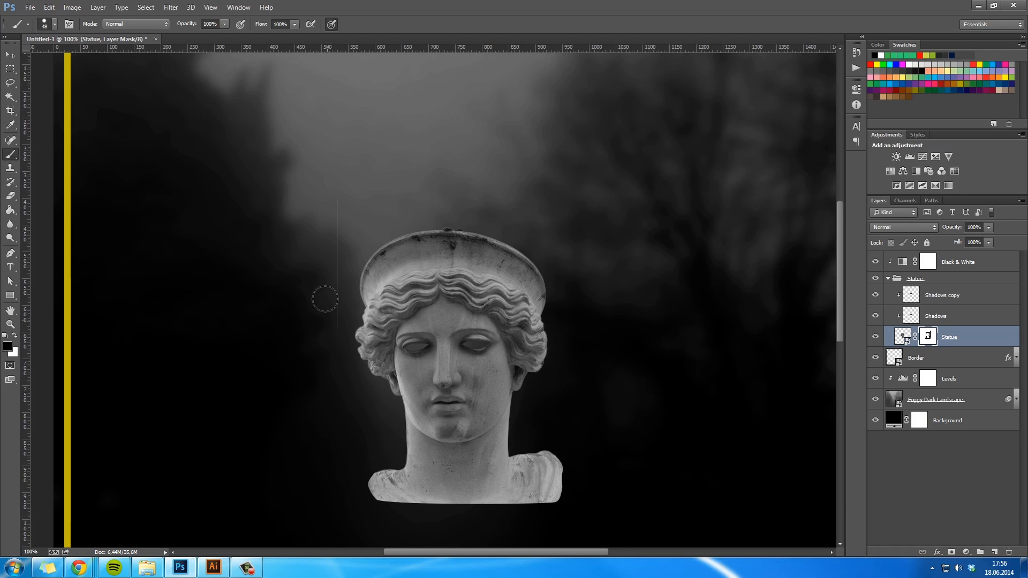
{"action": "key", "text": "z"}
{"action": "left_click", "coordinate": [557, 383], "text": "alt"}
{"action": "left_click", "coordinate": [557, 383], "text": "alt"}
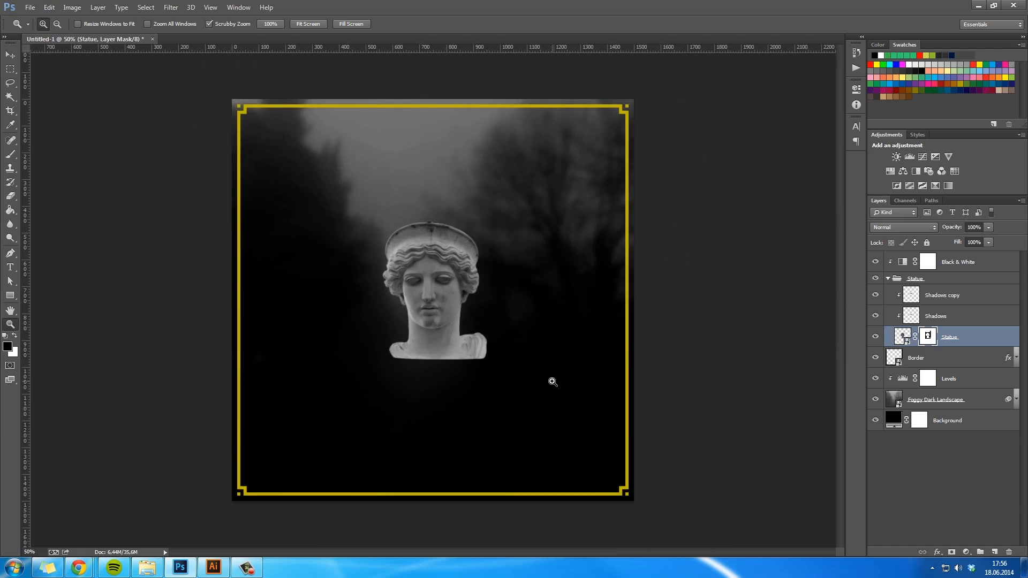
{"action": "left_click", "coordinate": [552, 382]}
{"action": "key", "text": "h"}
{"action": "left_click_drag", "start_coordinate": [528, 348], "coordinate": [530, 358]}
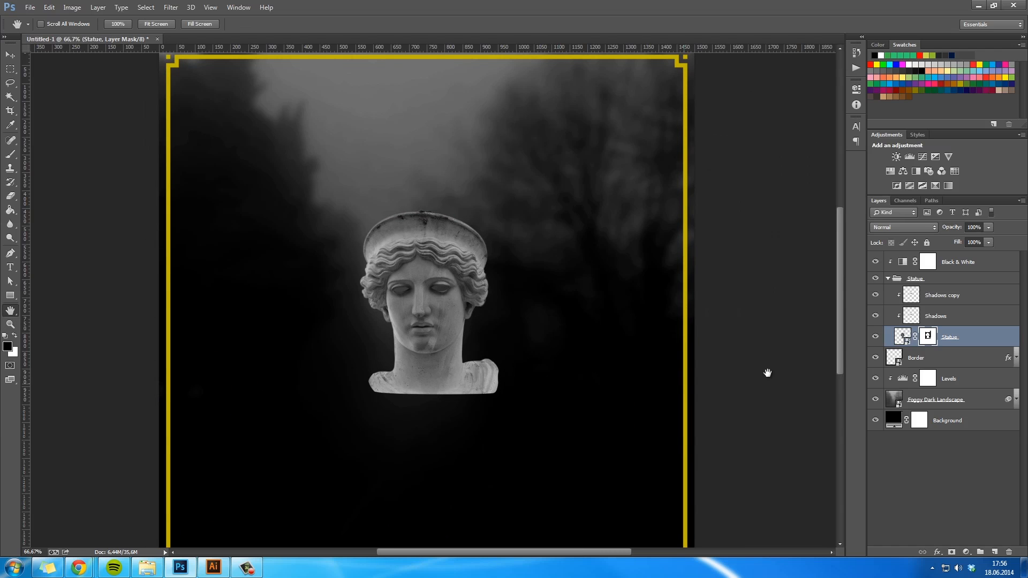
- Collapse the Statue group, enlarge it and position it so the canvas's right edge cuts the face in half
{"action": "left_click", "coordinate": [888, 278]}
{"action": "left_click", "coordinate": [886, 276]}
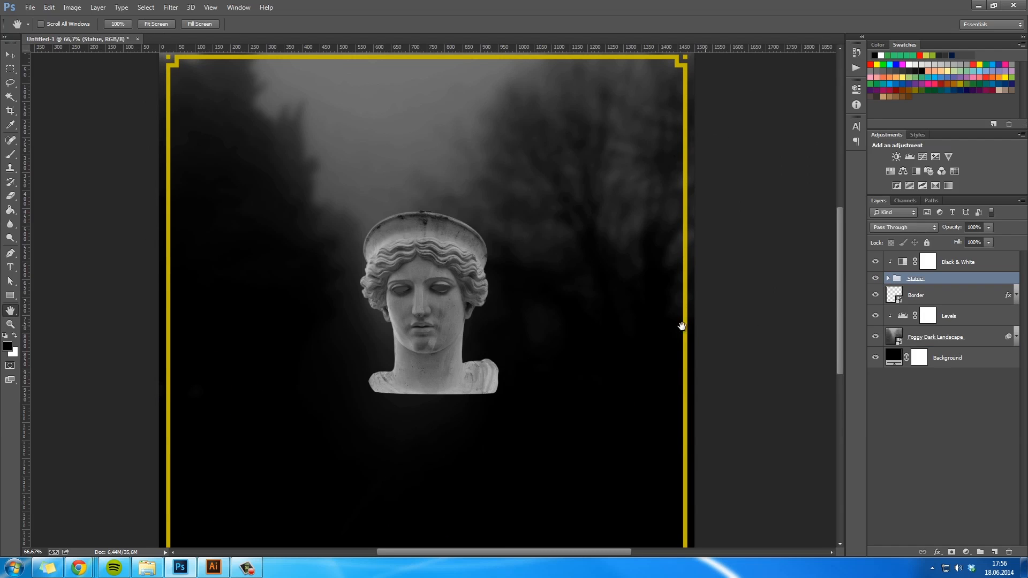
{"action": "key", "text": "z"}
{"action": "left_click", "coordinate": [481, 328], "text": "alt"}
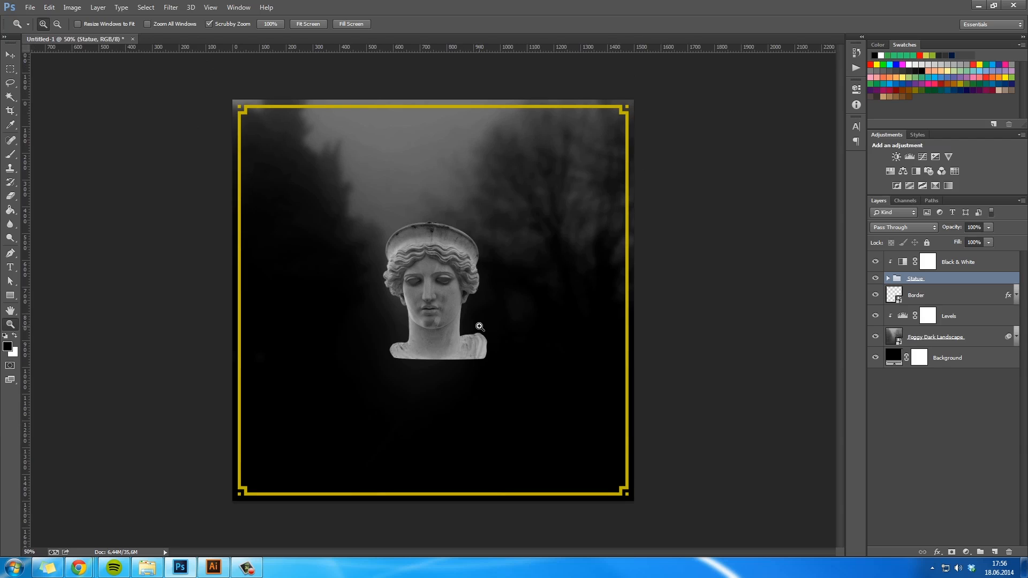
{"action": "key", "text": "h"}
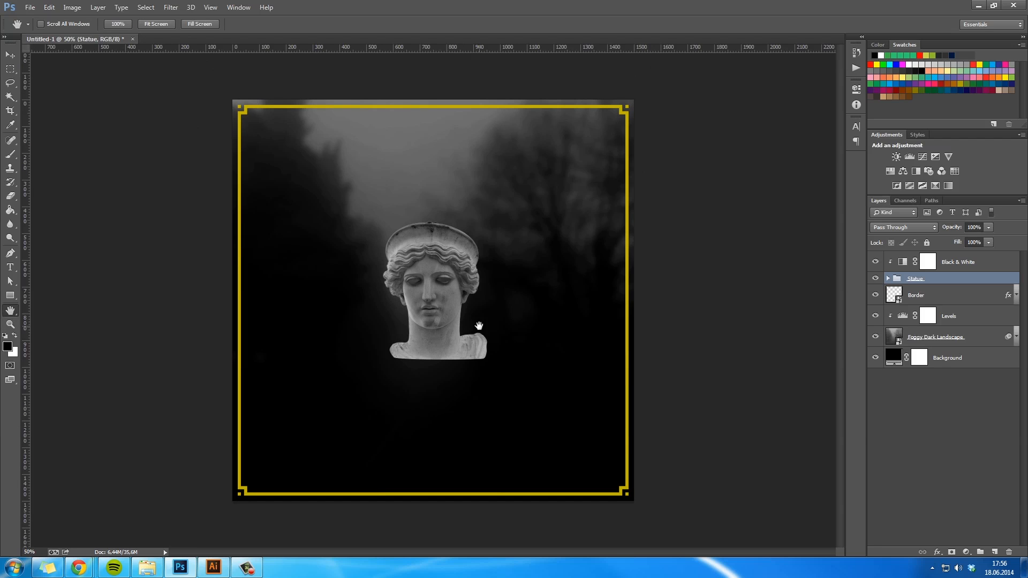
{"action": "key", "text": "v"}
{"action": "left_click_drag", "start_coordinate": [560, 310], "coordinate": [750, 321]}
{"action": "key", "text": "ctrl+t"}
{"action": "left_click_drag", "start_coordinate": [569, 371], "coordinate": [443, 452]}
{"action": "left_click_drag", "start_coordinate": [578, 440], "coordinate": [589, 465]}
{"action": "key", "text": "Return"}
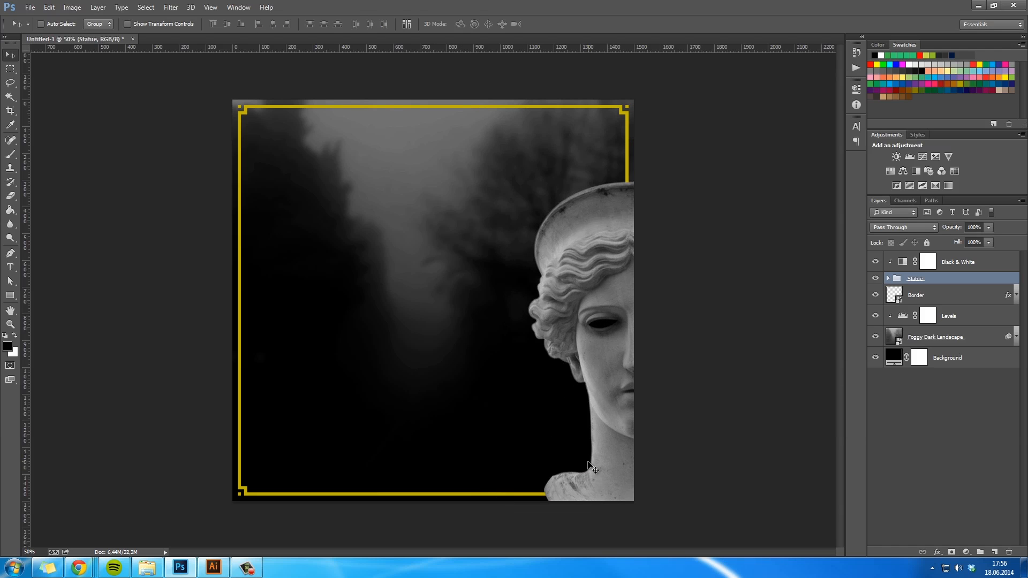
{"action": "left_click_drag", "start_coordinate": [712, 427], "coordinate": [697, 420]}
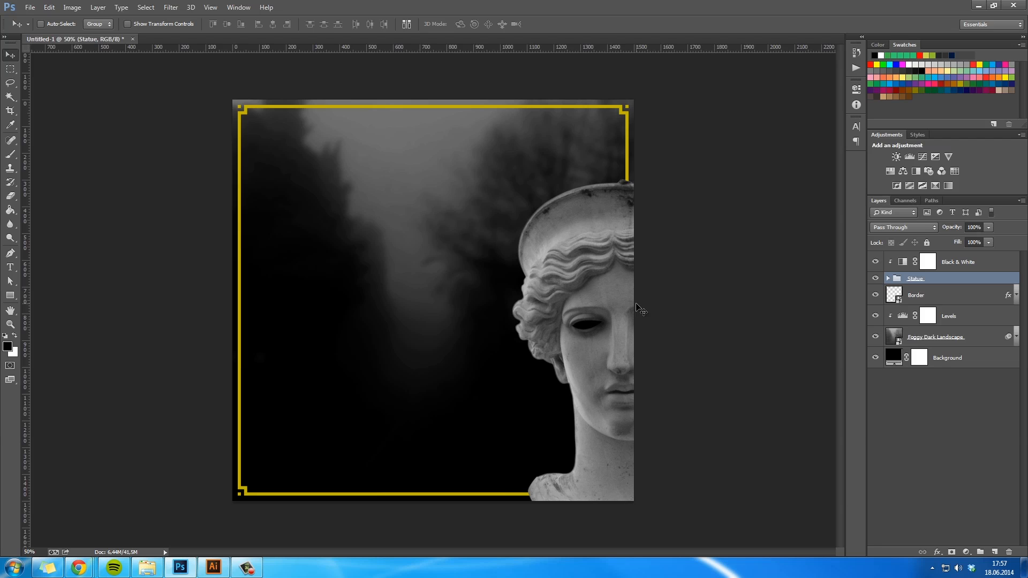
- Add a clipped Brightness/Contrast adjustment above Black & White with brightness 58 and contrast 31
{"action": "key", "text": "h"}
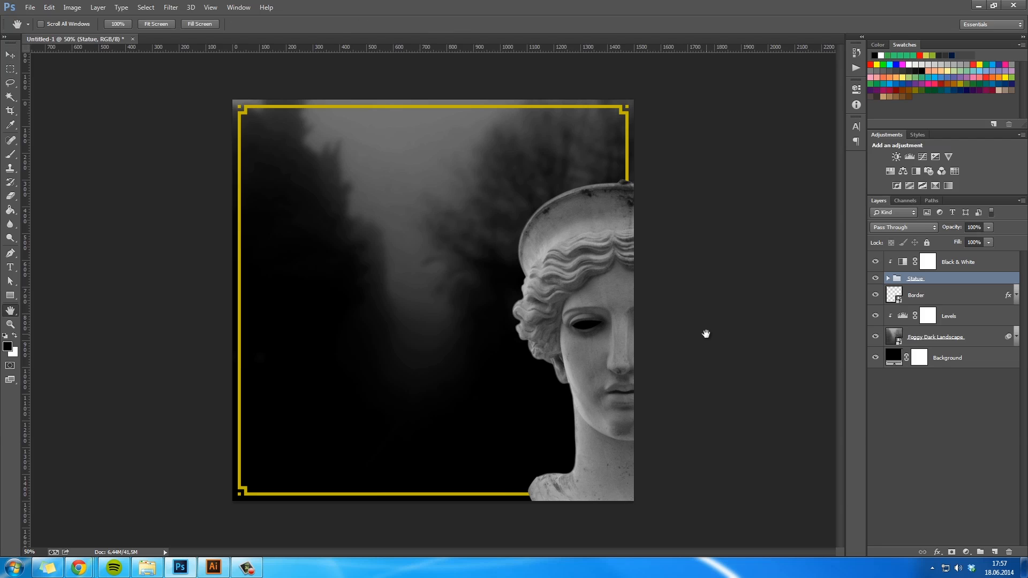
{"action": "left_click", "coordinate": [978, 264]}
{"action": "left_click", "coordinate": [966, 552]}
{"action": "left_click", "coordinate": [974, 354]}
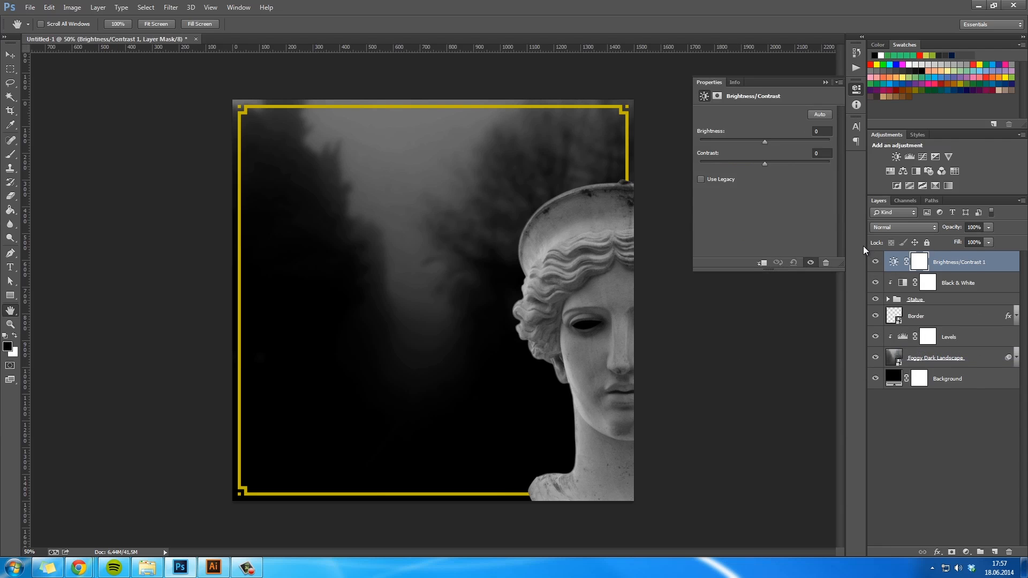
{"action": "right_click", "coordinate": [972, 262]}
{"action": "left_click", "coordinate": [852, 320]}
{"action": "left_click_drag", "start_coordinate": [765, 140], "coordinate": [790, 149]}
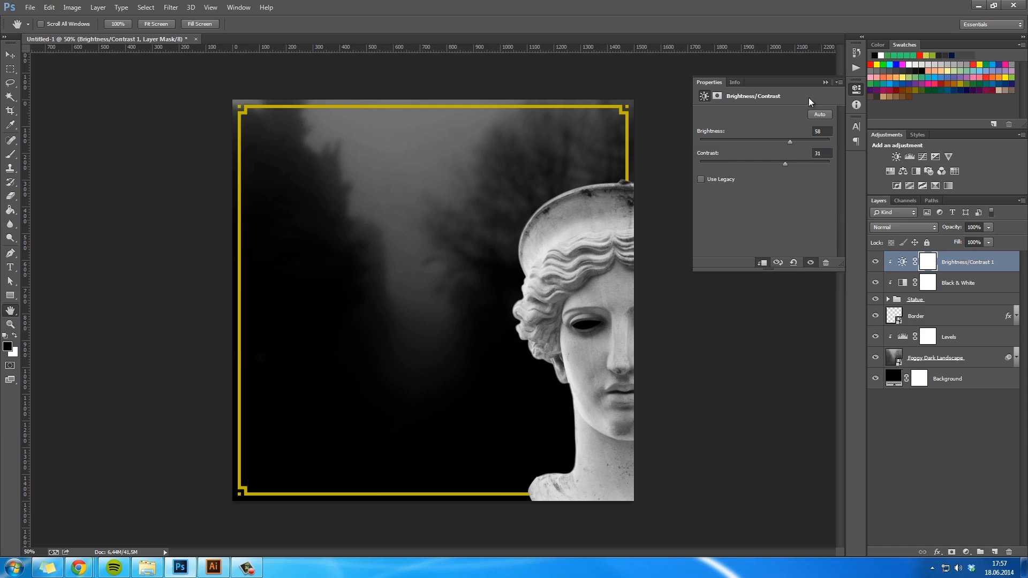
{"action": "left_click", "coordinate": [824, 83]}
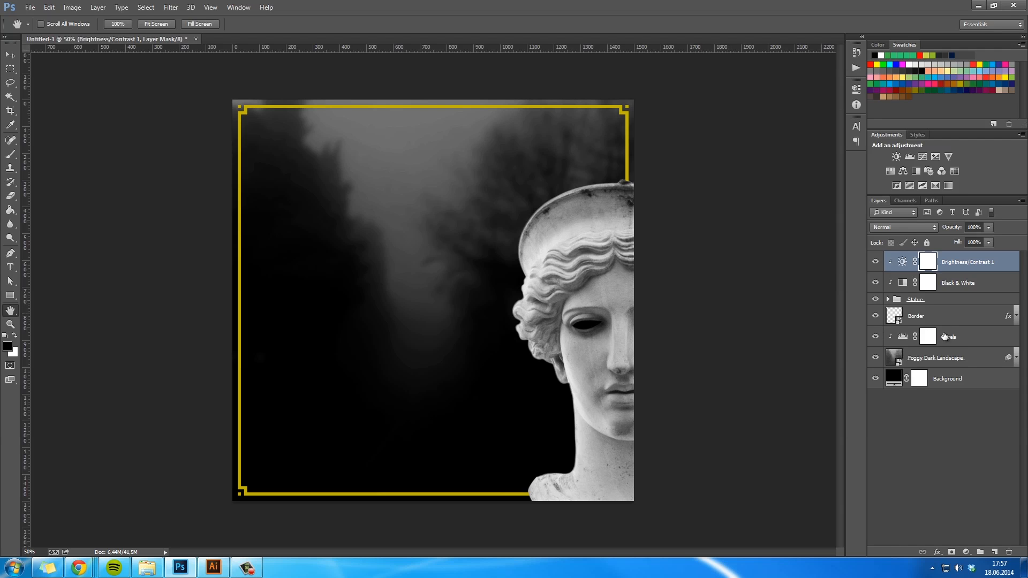
- Duplicate the Statue group with its Black & White and Brightness/Contrast adjustments, and move the copy straight across to the canvas's left side
{"action": "left_click", "coordinate": [945, 320]}
{"action": "left_click", "coordinate": [952, 300]}
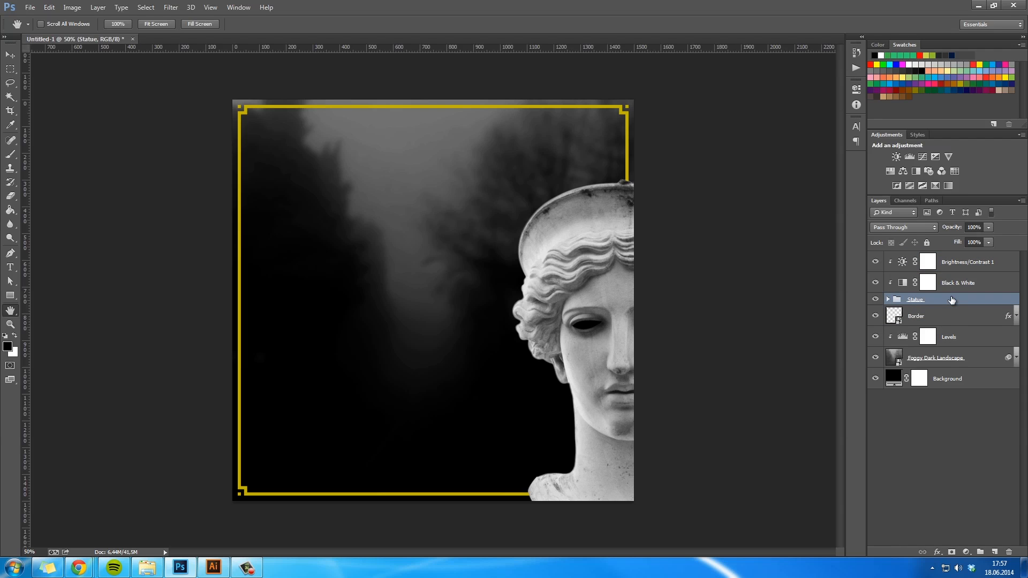
{"action": "left_click", "coordinate": [971, 265], "text": "shift"}
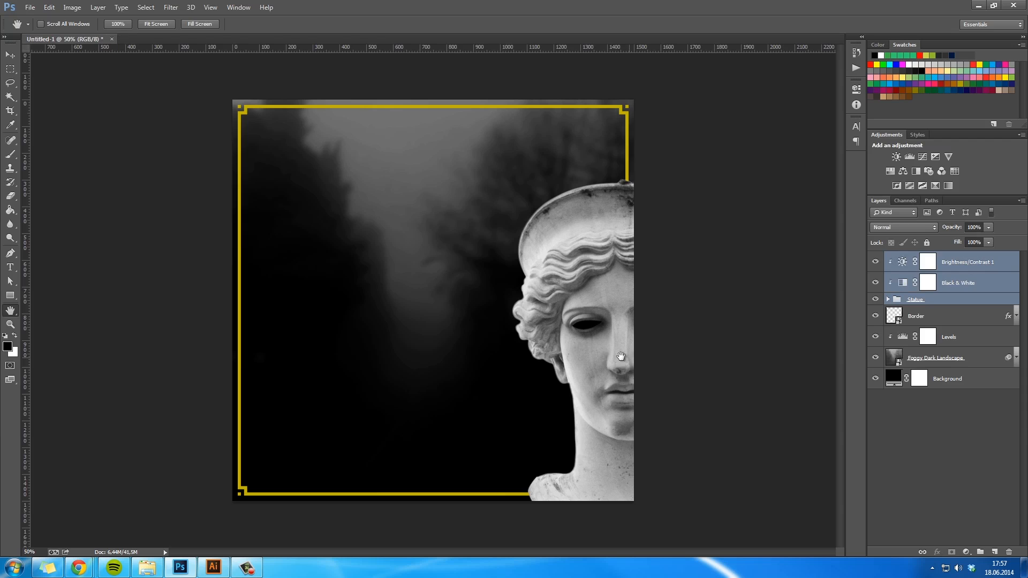
{"action": "key", "text": "ctrl+j"}
{"action": "key", "text": "v"}
{"action": "left_click_drag", "start_coordinate": [614, 315], "coordinate": [291, 310]}
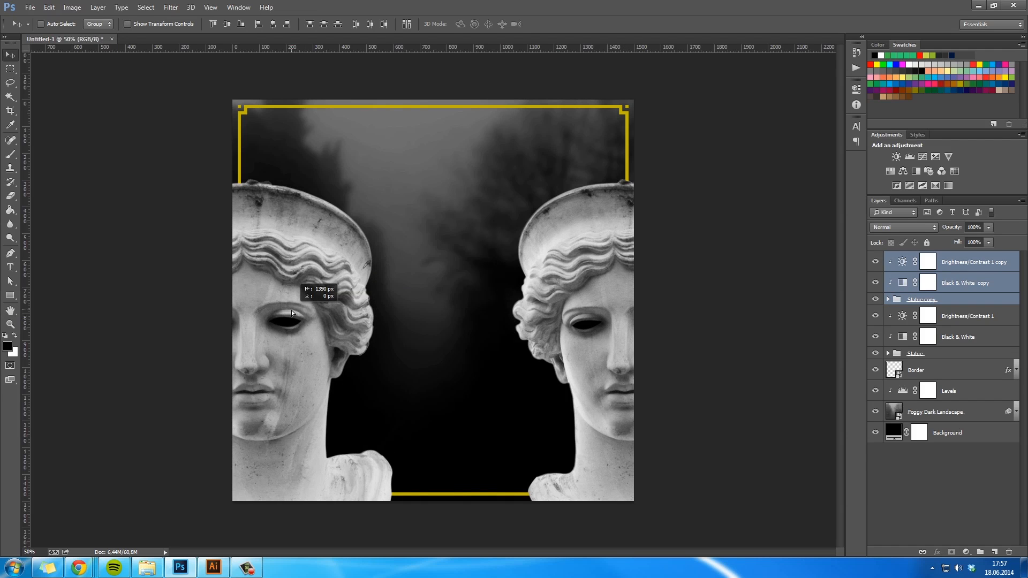
- Flip the copied statue horizontally and position it so the canvas's left edge cuts its face in half, mirroring the other statue
{"action": "key", "text": "ctrl+t"}
{"action": "right_click", "coordinate": [319, 343]}
{"action": "left_click", "coordinate": [366, 503]}
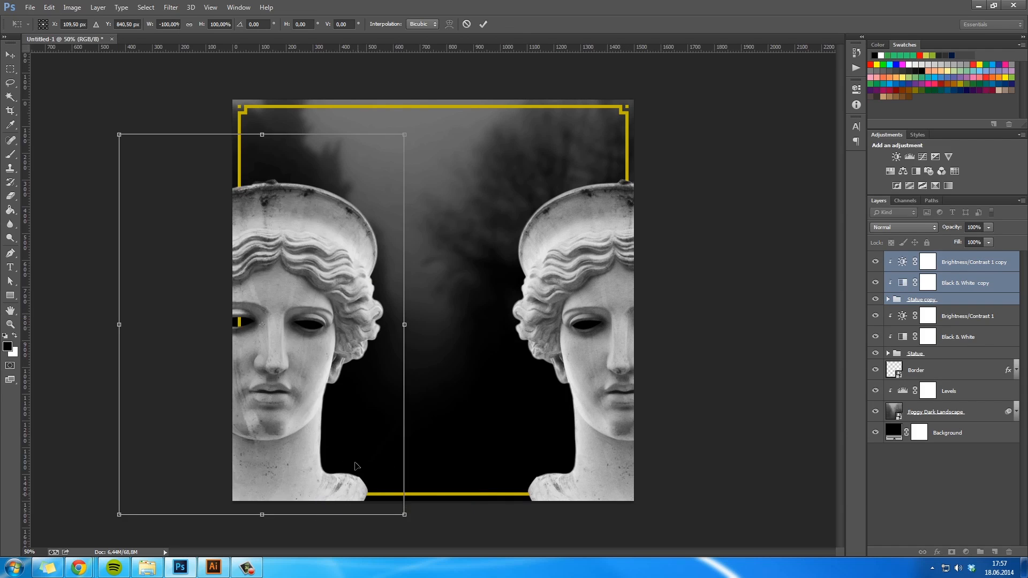
{"action": "left_click_drag", "start_coordinate": [352, 343], "coordinate": [323, 342]}
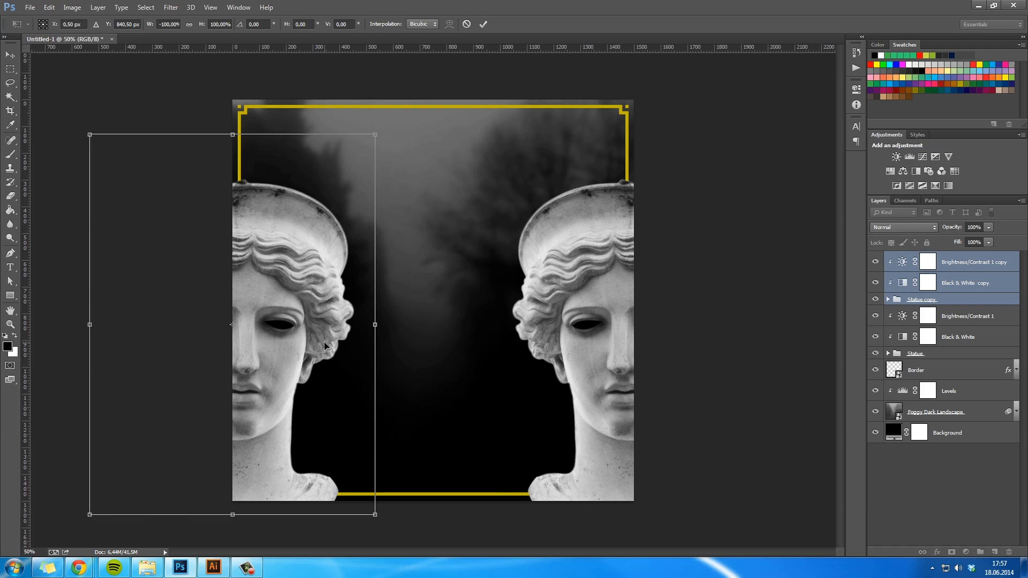
{"action": "key", "text": "shift+Right"}
{"action": "key", "text": "Return"}
{"action": "key", "text": "h"}
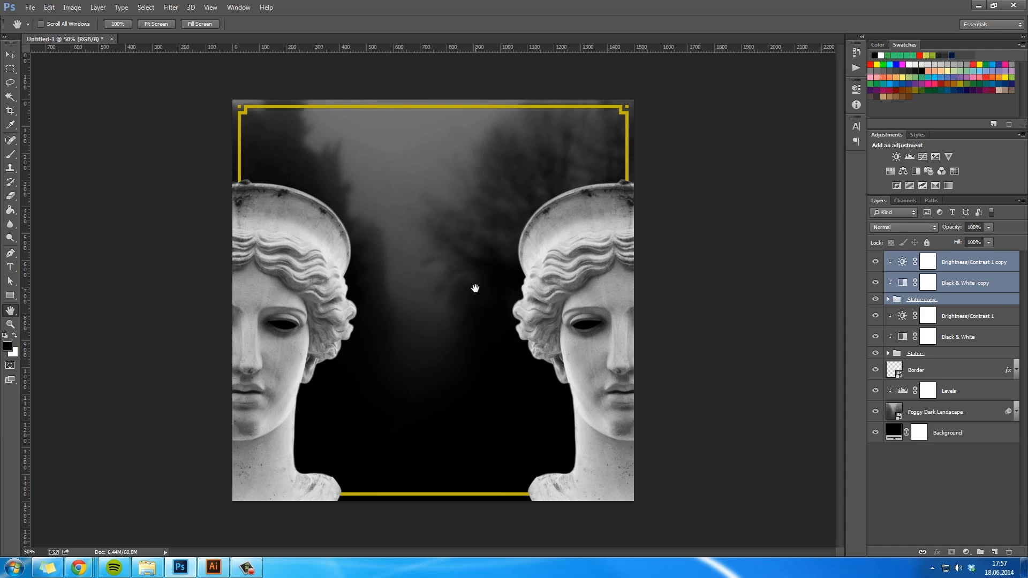
- Add a drop shadow to the Statue copy group with Normal blend mode and Use Global Light switched off
{"action": "left_click", "coordinate": [934, 487]}
{"action": "double_click", "coordinate": [976, 303]}
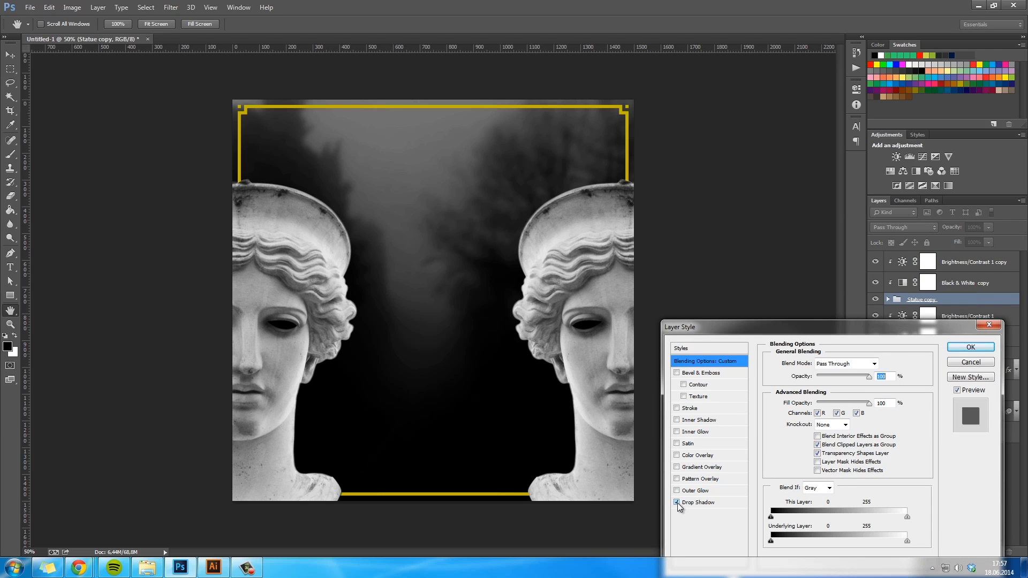
{"action": "left_click", "coordinate": [708, 502]}
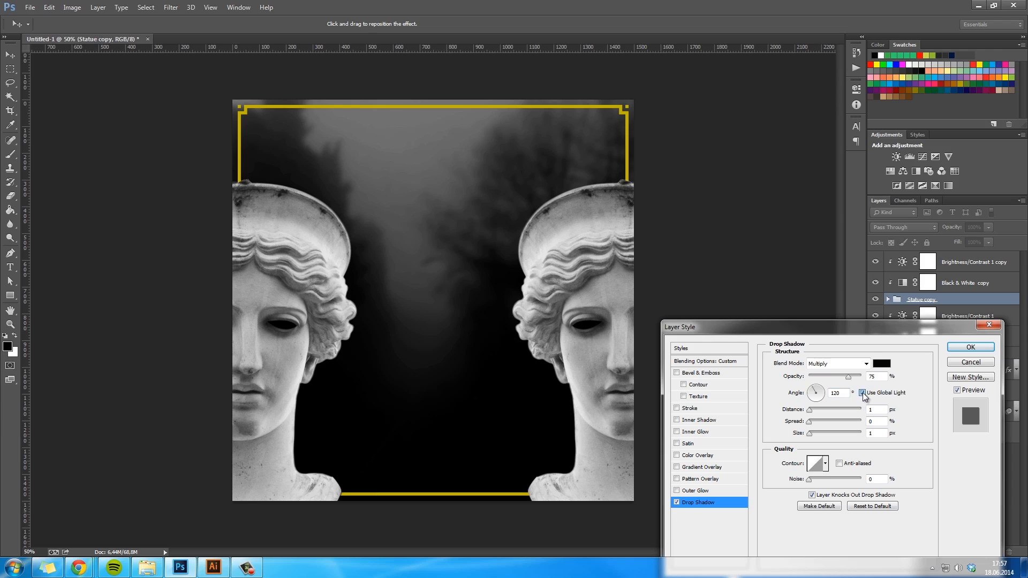
{"action": "left_click", "coordinate": [812, 399]}
{"action": "left_click", "coordinate": [838, 363]}
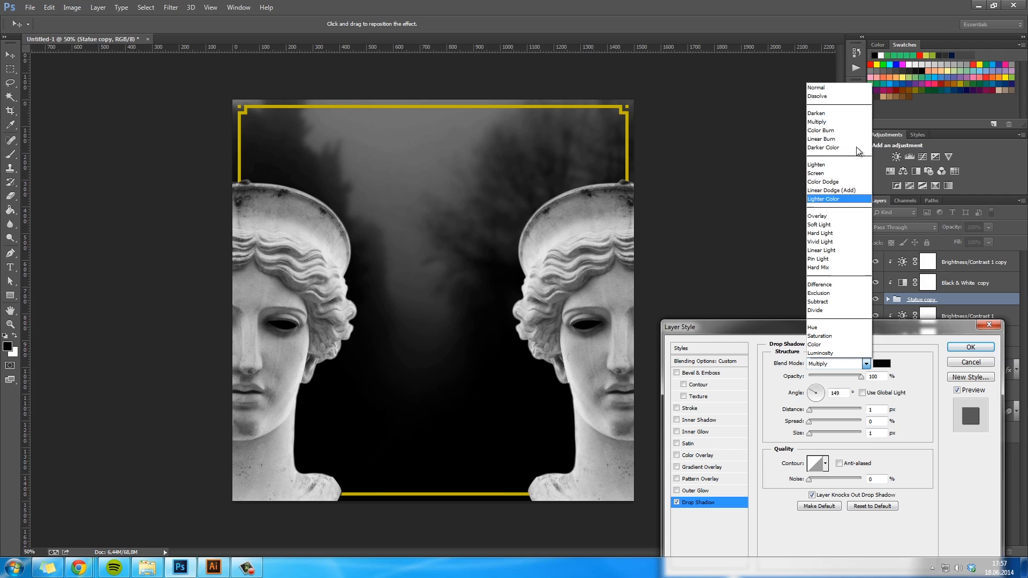
{"action": "left_click", "coordinate": [835, 92]}
- Set the Statue copy's drop shadow to 38% opacity, angle 129°, distance 55 px, spread 13% and size 62 px, and apply it
{"action": "left_click_drag", "start_coordinate": [809, 410], "coordinate": [847, 412]}
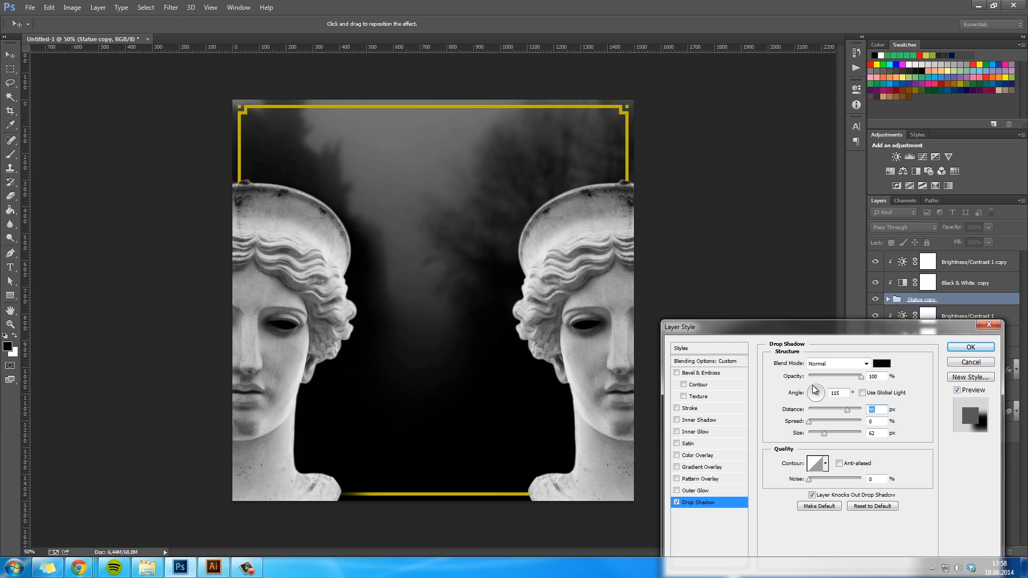
{"action": "left_click", "coordinate": [812, 385]}
{"action": "left_click", "coordinate": [810, 384]}
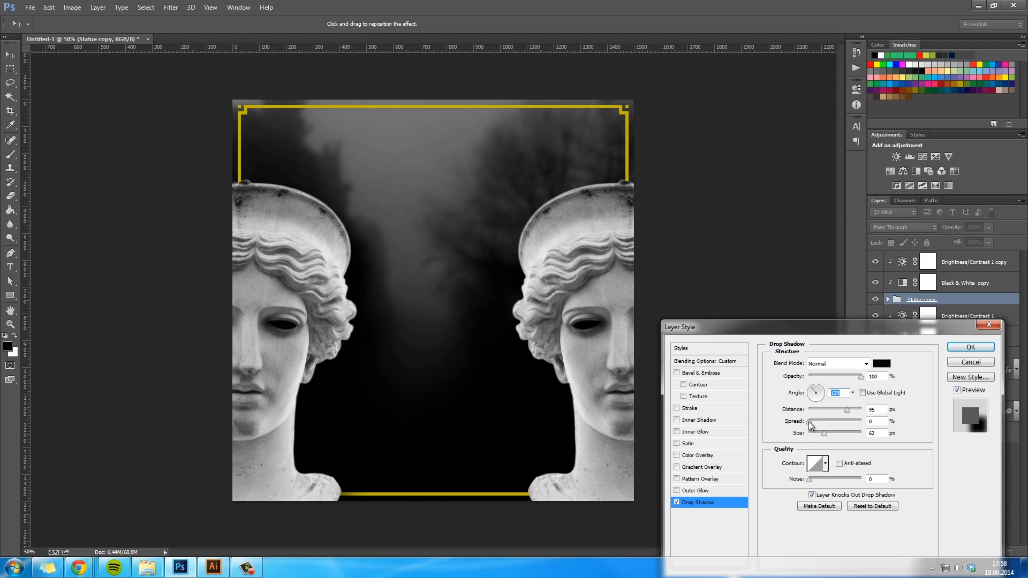
{"action": "left_click_drag", "start_coordinate": [848, 412], "coordinate": [815, 422]}
{"action": "left_click_drag", "start_coordinate": [836, 381], "coordinate": [831, 383]}
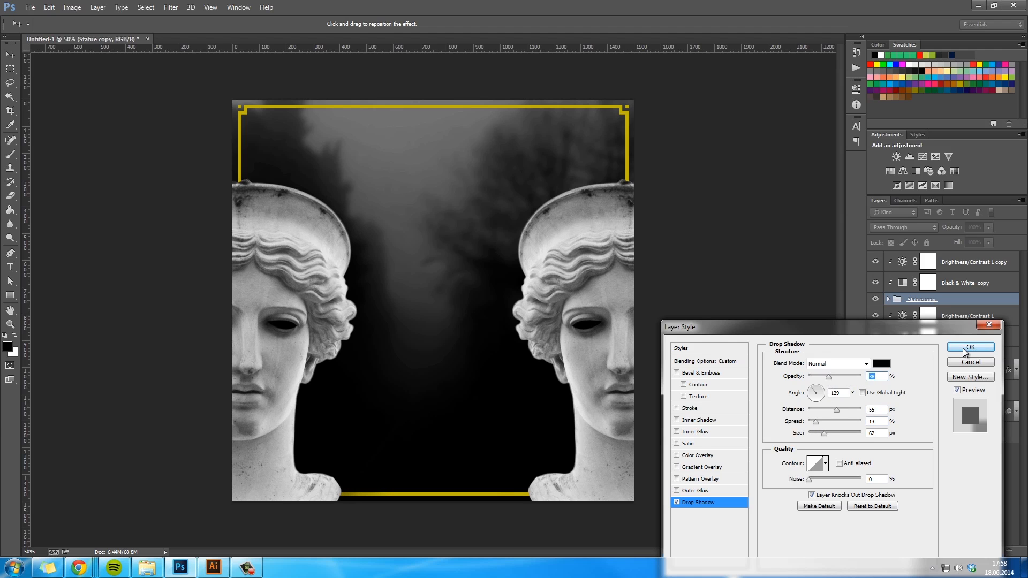
{"action": "left_click", "coordinate": [967, 348]}
- Copy the drop shadow from the Statue copy group to the Statue group and set its angle to 45°
{"action": "left_click_drag", "start_coordinate": [1008, 303], "coordinate": [999, 374]}
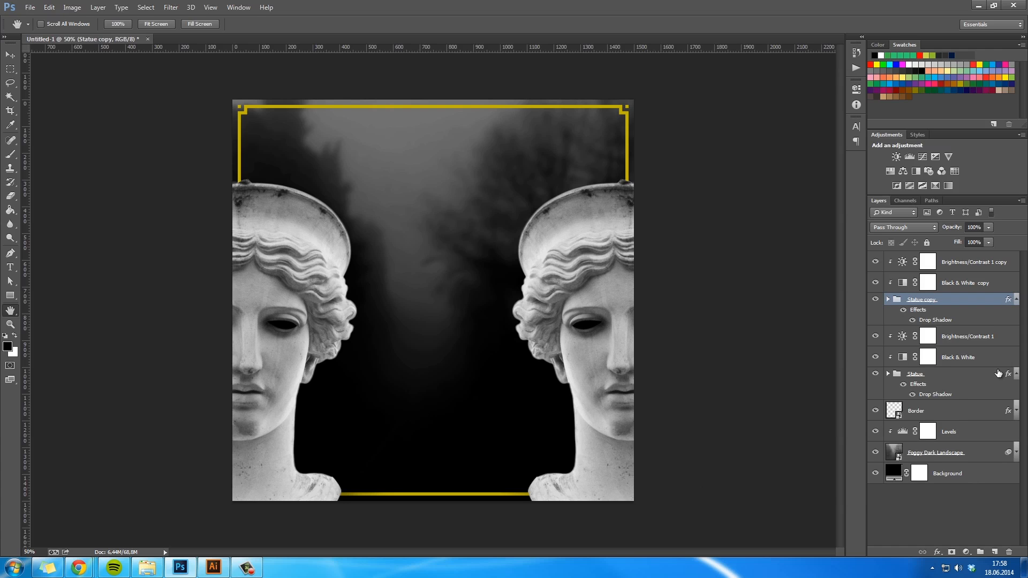
{"action": "left_click", "coordinate": [976, 375]}
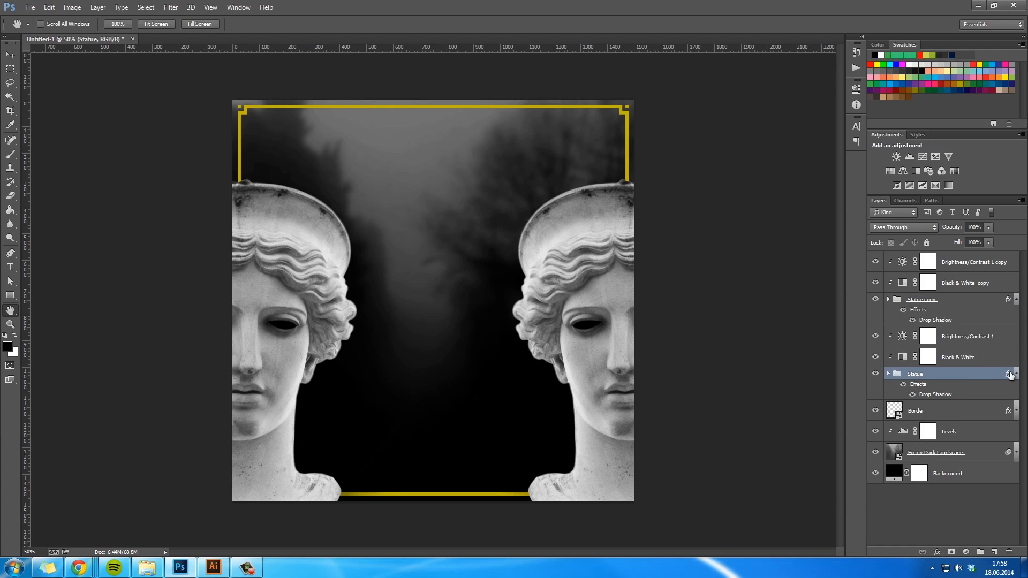
{"action": "double_click", "coordinate": [1007, 375]}
{"action": "left_click", "coordinate": [699, 501]}
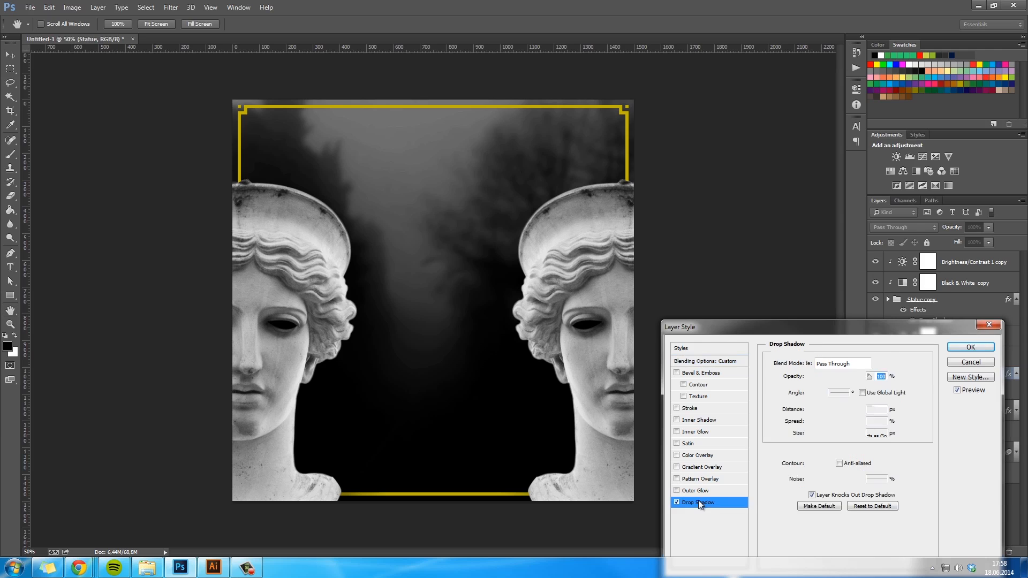
{"action": "left_click", "coordinate": [823, 388]}
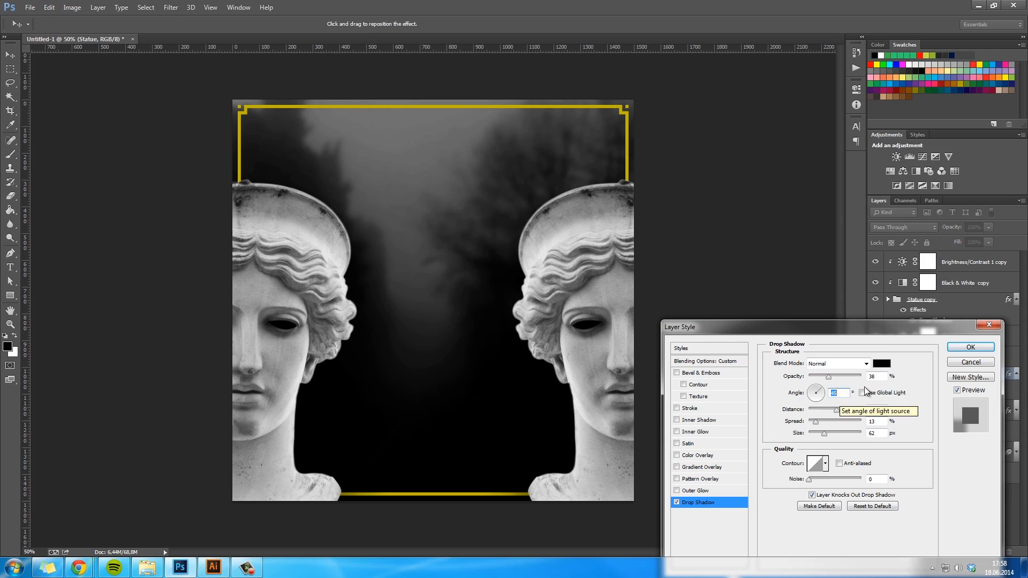
{"action": "left_click", "coordinate": [969, 348]}
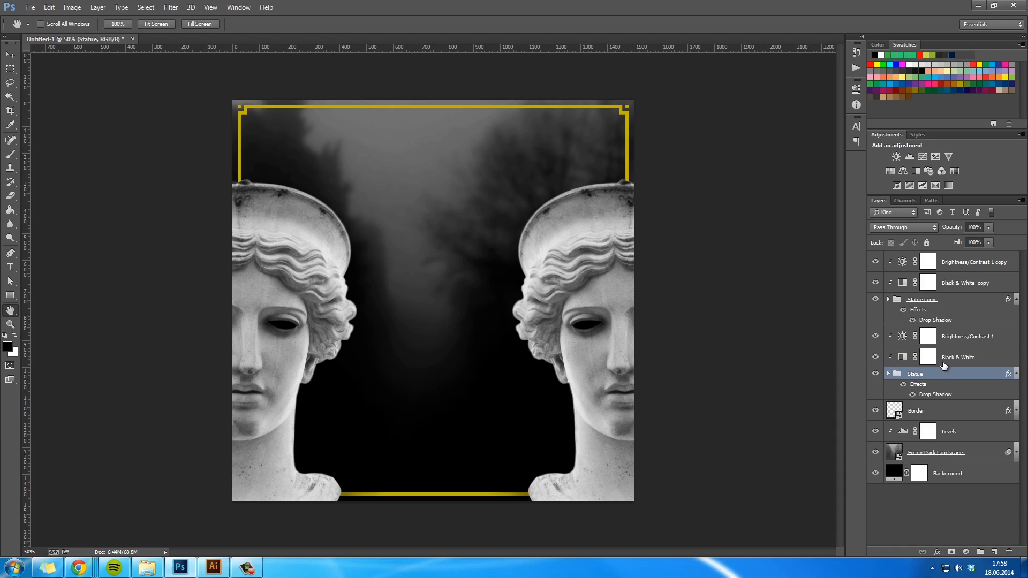
- Set the Statue group's drop shadow to angle 0°, distance 0 px and spread 36%, and increase its size
{"action": "double_click", "coordinate": [1008, 376]}
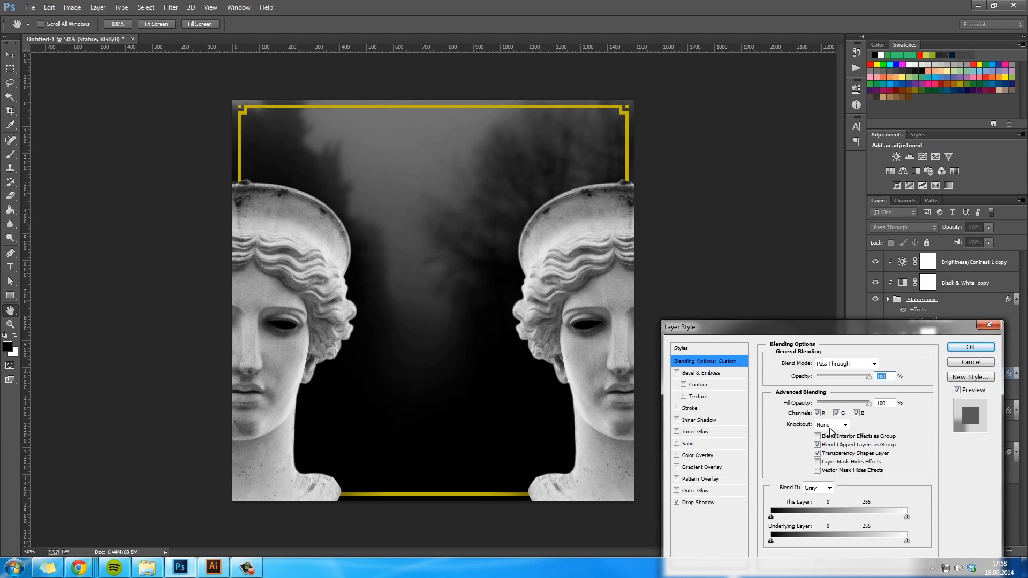
{"action": "left_click", "coordinate": [698, 506]}
{"action": "left_click_drag", "start_coordinate": [839, 393], "coordinate": [827, 434]}
{"action": "type", "text": "0"}
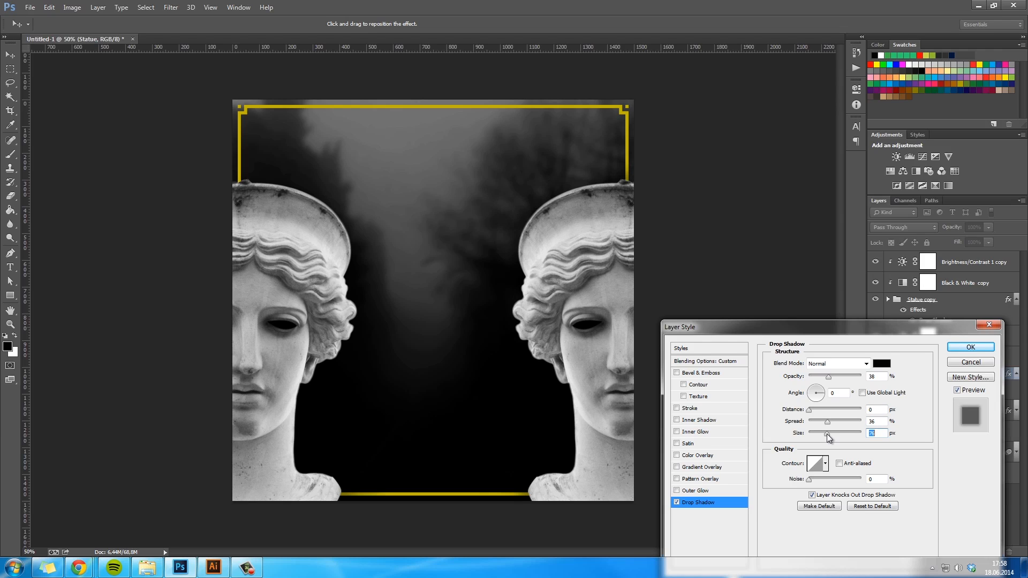
{"action": "left_click", "coordinate": [971, 347]}
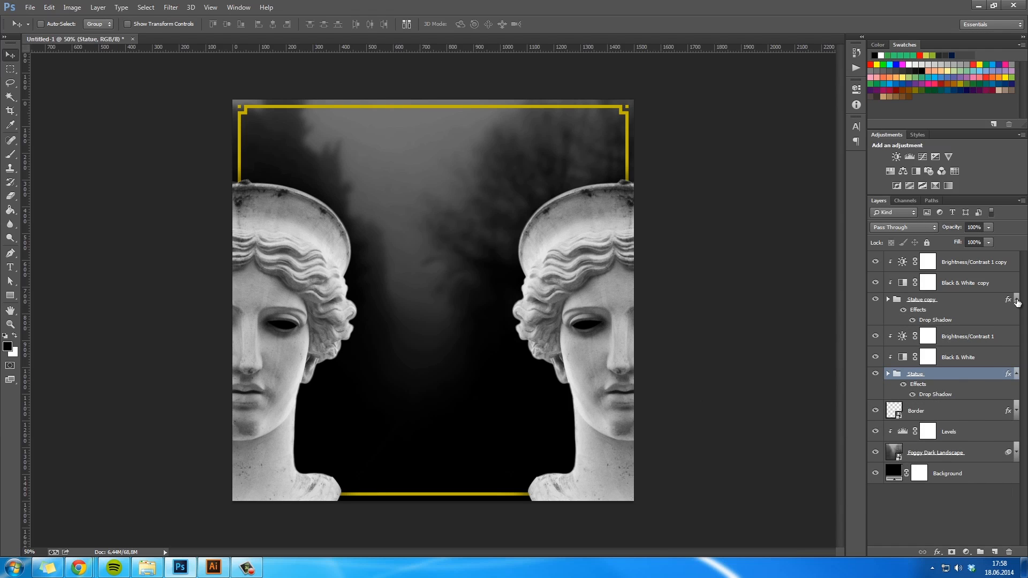
- Collapse the effects lists of the Statue copy and Statue groups and deselect all layers
{"action": "left_click", "coordinate": [1016, 300]}
{"action": "left_click", "coordinate": [1016, 354]}
{"action": "left_click", "coordinate": [938, 497]}
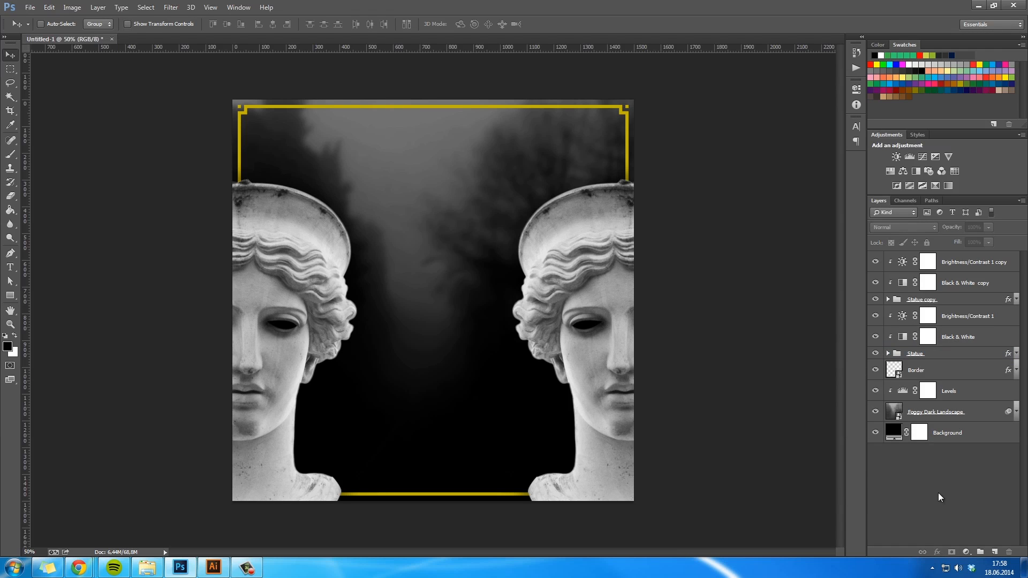
{"action": "key", "text": "h"}
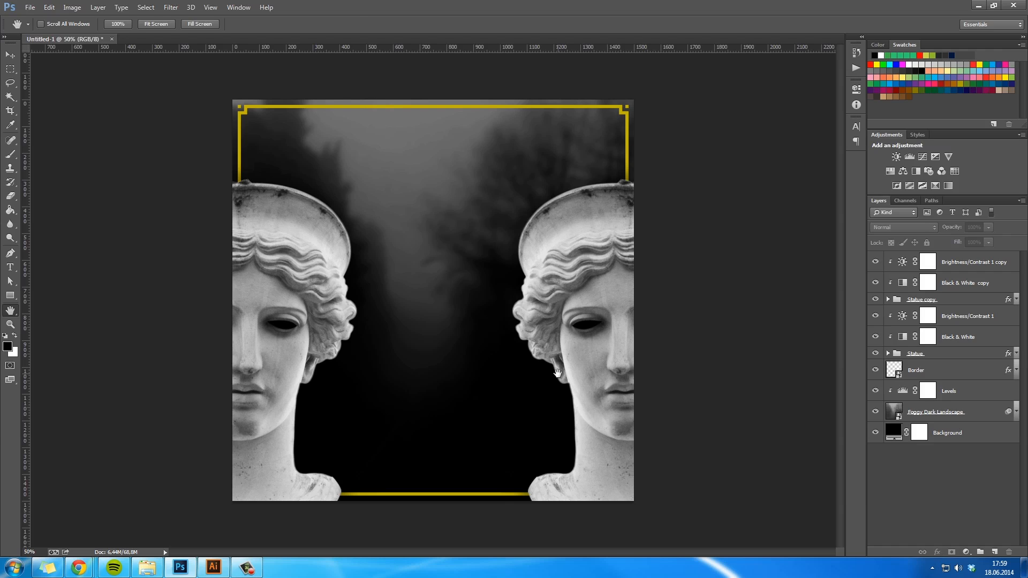
- Group the Statue copy with its two adjustment layers and name the new group Statue Left
{"action": "left_click", "coordinate": [956, 301]}
{"action": "left_click", "coordinate": [958, 264], "text": "shift"}
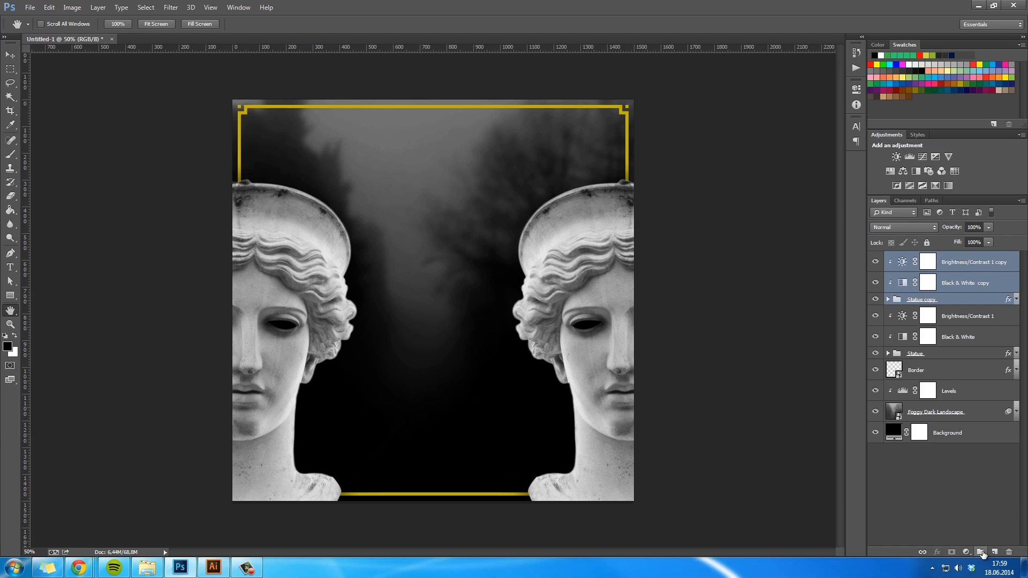
{"action": "left_click_drag", "start_coordinate": [981, 551], "coordinate": [981, 551]}
{"action": "double_click", "coordinate": [914, 258]}
{"action": "type", "text": "Statue Left"}
{"action": "key", "text": "Return"}
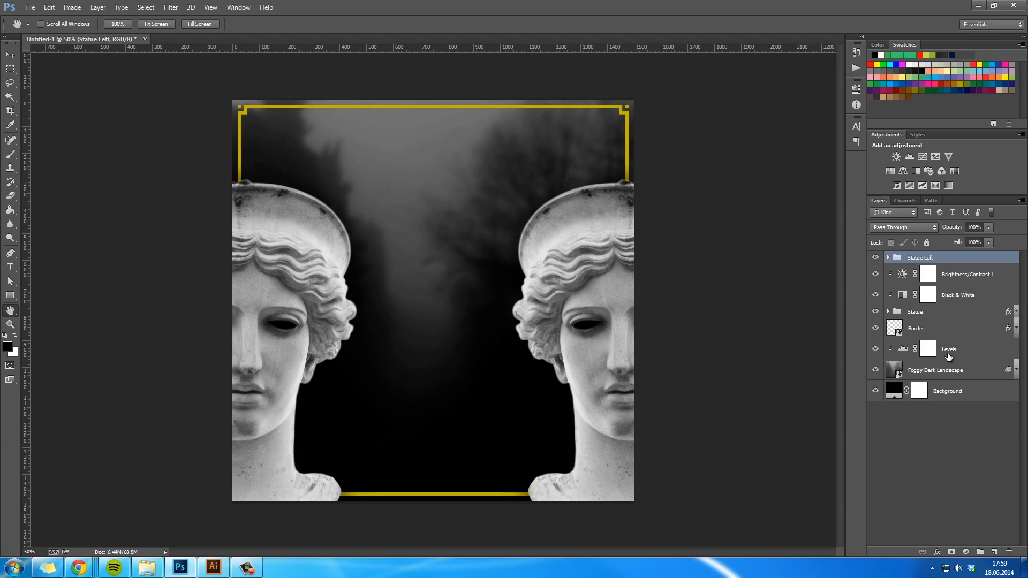
- Group the original Statue with its Black & White and Brightness/Contrast adjustments and name the new group Statue Right
{"action": "left_click", "coordinate": [940, 312]}
{"action": "left_click", "coordinate": [953, 277], "text": "shift"}
{"action": "left_click", "coordinate": [981, 552]}
{"action": "double_click", "coordinate": [924, 275]}
{"action": "type", "text": "Statue Right"}
{"action": "key", "text": "Return"}
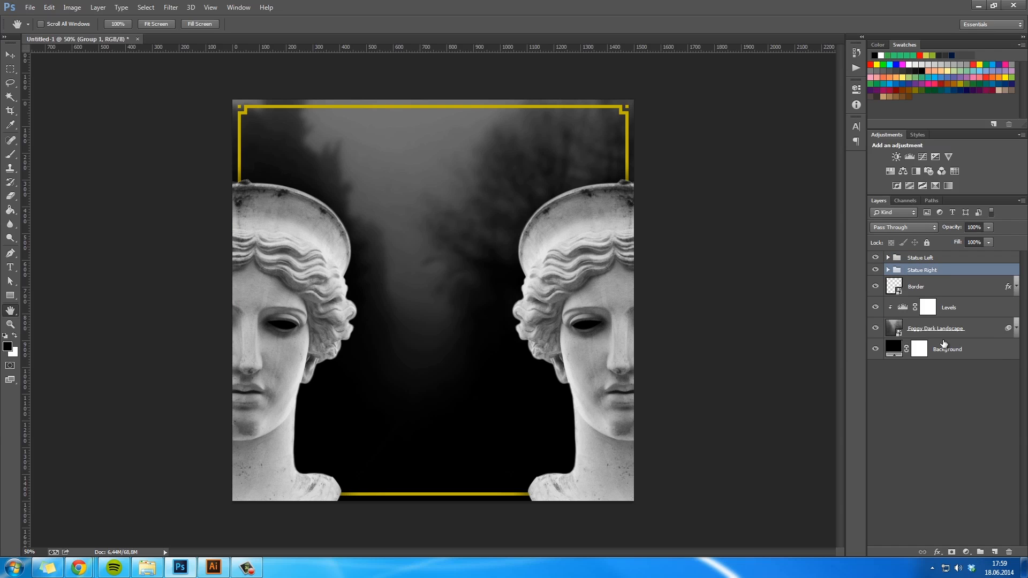
- Move the Statue Left and Statue Right groups together slightly straight down so less of the shoulders stays on the canvas
{"action": "key", "text": "v"}
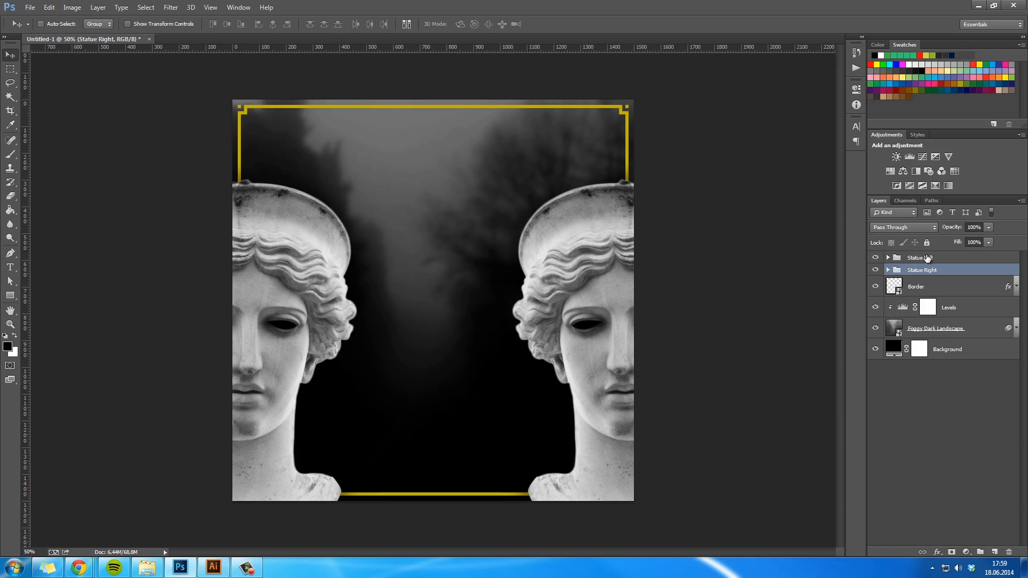
{"action": "left_click", "coordinate": [924, 258], "text": "shift"}
{"action": "key", "text": "shift+Down"}
{"action": "key", "text": "shift+Down"}
{"action": "key", "text": "shift+Down"}
{"action": "key", "text": "shift+Down"}
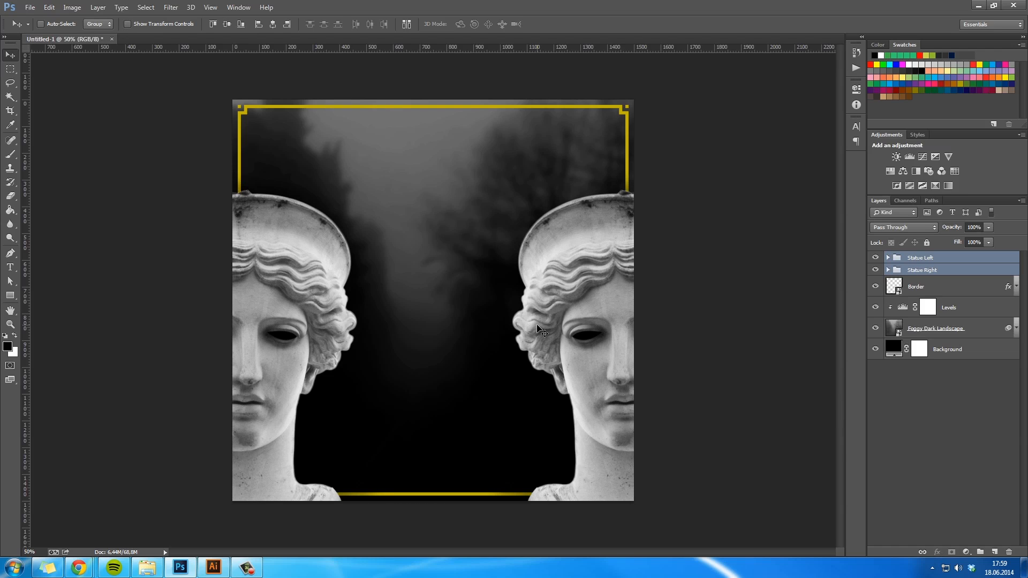
{"action": "key", "text": "h"}
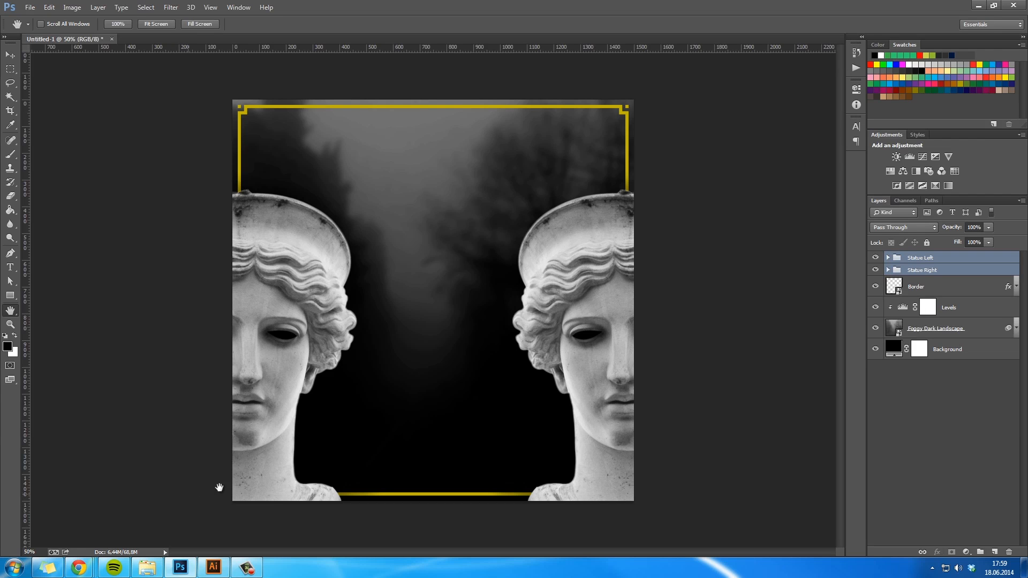
{"action": "double_click", "coordinate": [958, 288]}
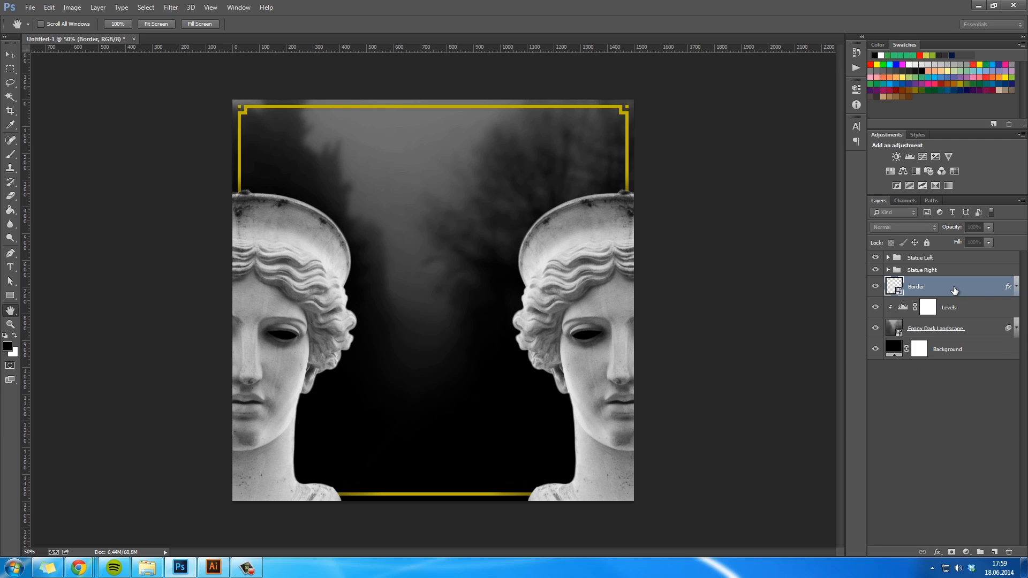
{"action": "left_click_drag", "start_coordinate": [741, 321], "coordinate": [740, 238]}
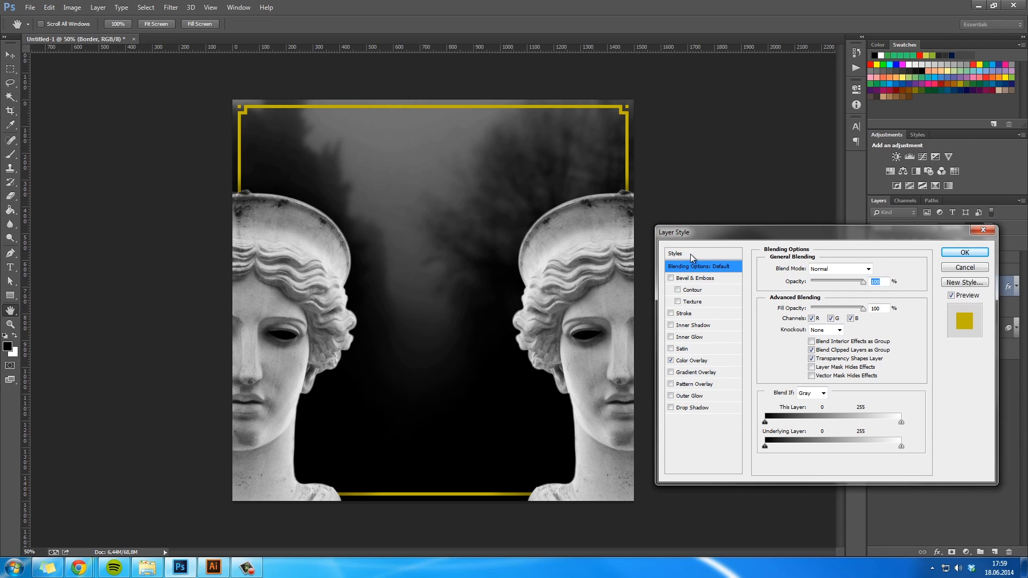
{"action": "left_click", "coordinate": [671, 371]}
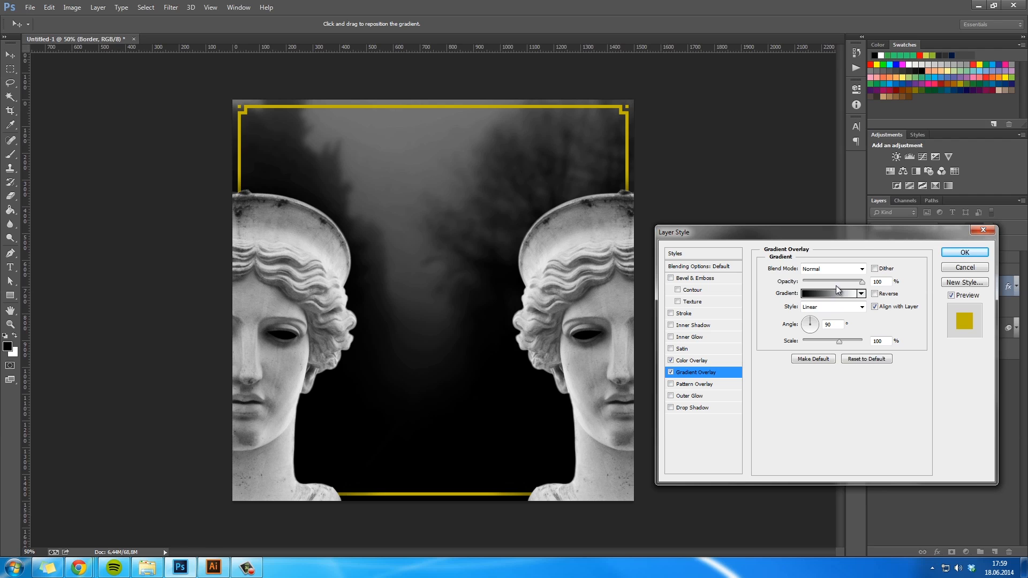
{"action": "left_click", "coordinate": [965, 252]}
{"action": "left_click", "coordinate": [876, 288]}
{"action": "left_click", "coordinate": [876, 288]}
- Replace the Border layer's Color Overlay with a Gradient Overlay
{"action": "double_click", "coordinate": [980, 290]}
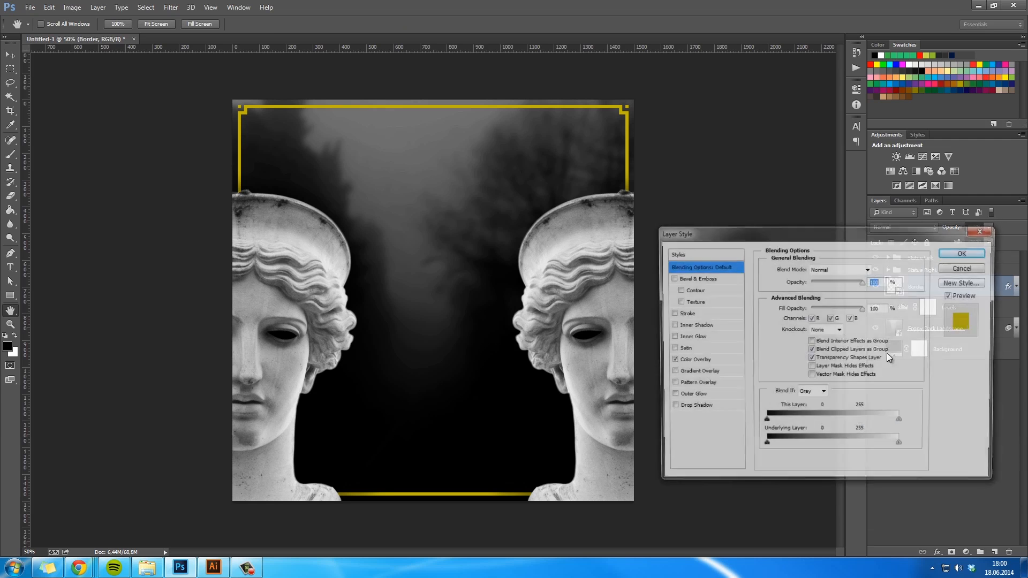
{"action": "mouse_move", "coordinate": [930, 232]}
{"action": "left_mouse_down"}
{"action": "mouse_move", "coordinate": [705, 246]}
{"action": "mouse_move", "coordinate": [926, 236]}
{"action": "left_mouse_up"}
{"action": "left_click", "coordinate": [668, 366]}
{"action": "left_click", "coordinate": [668, 378]}
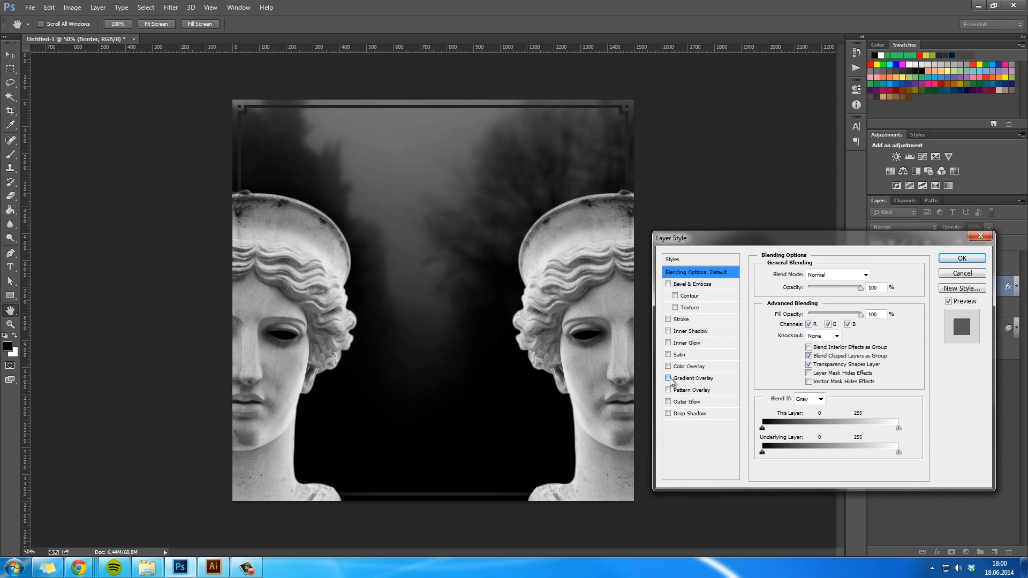
{"action": "left_click", "coordinate": [698, 378]}
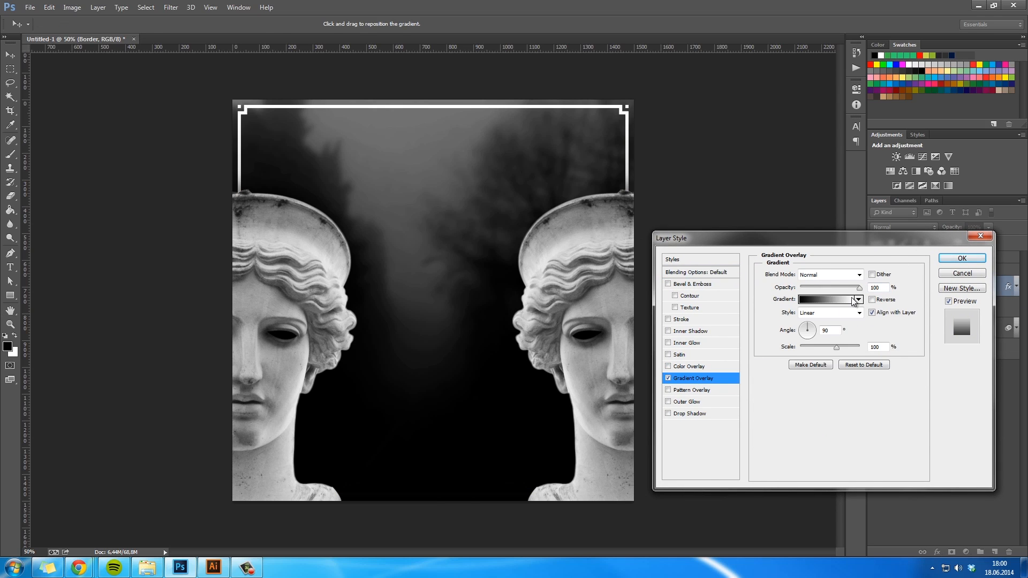
- Try recoloring the starting stop of the Border's Gradient Overlay to gold #dcbc5b
{"action": "left_click", "coordinate": [839, 301]}
{"action": "left_click", "coordinate": [698, 259]}
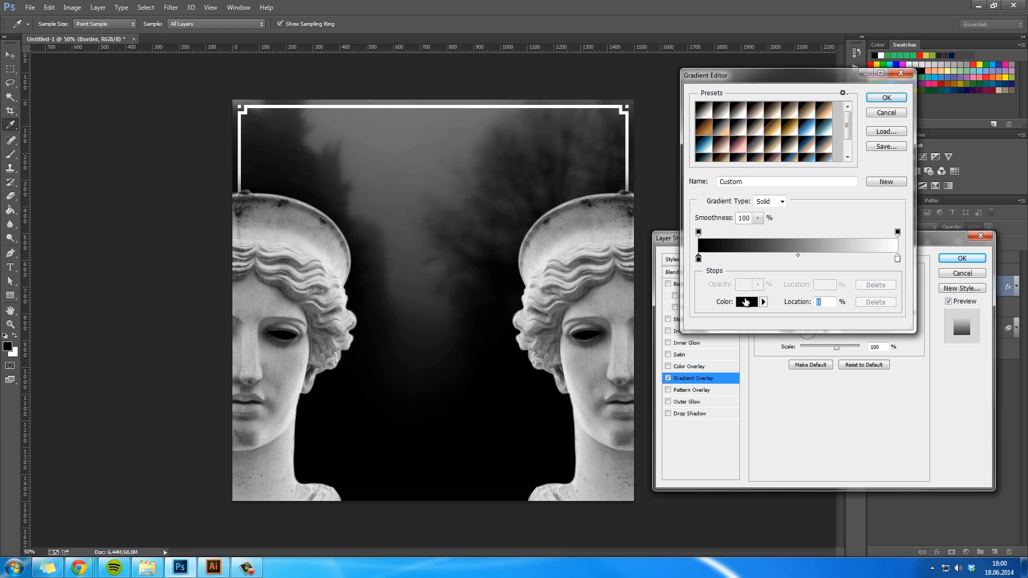
{"action": "left_click", "coordinate": [744, 302]}
{"action": "type", "text": "dcbc5b"}
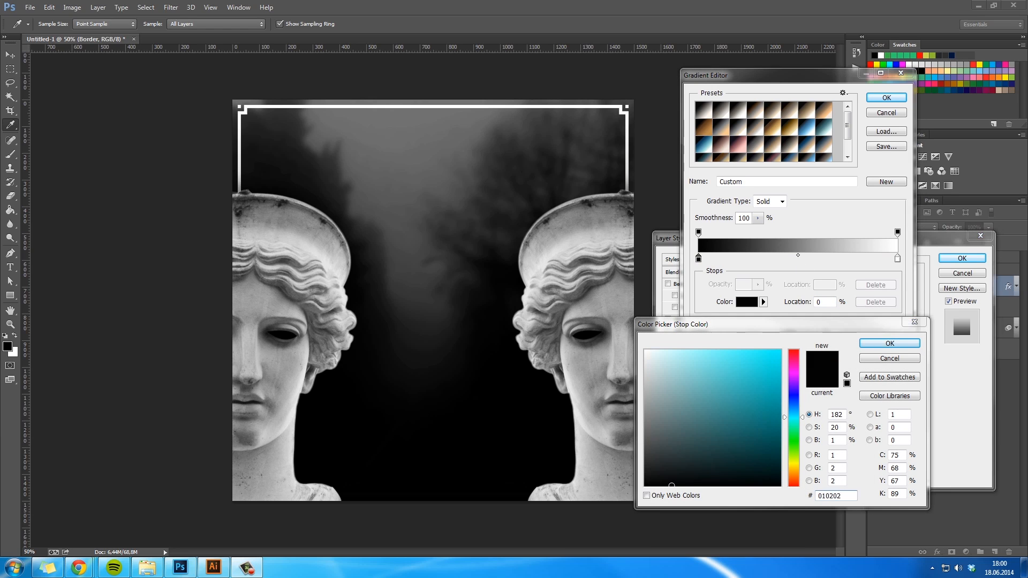
{"action": "left_click", "coordinate": [870, 347]}
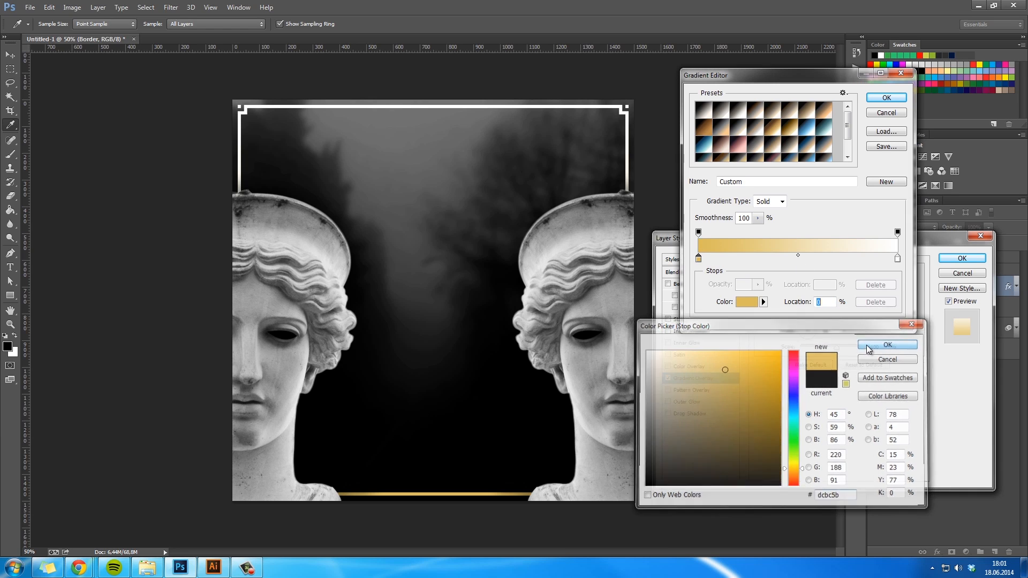
{"action": "left_click", "coordinate": [898, 258]}
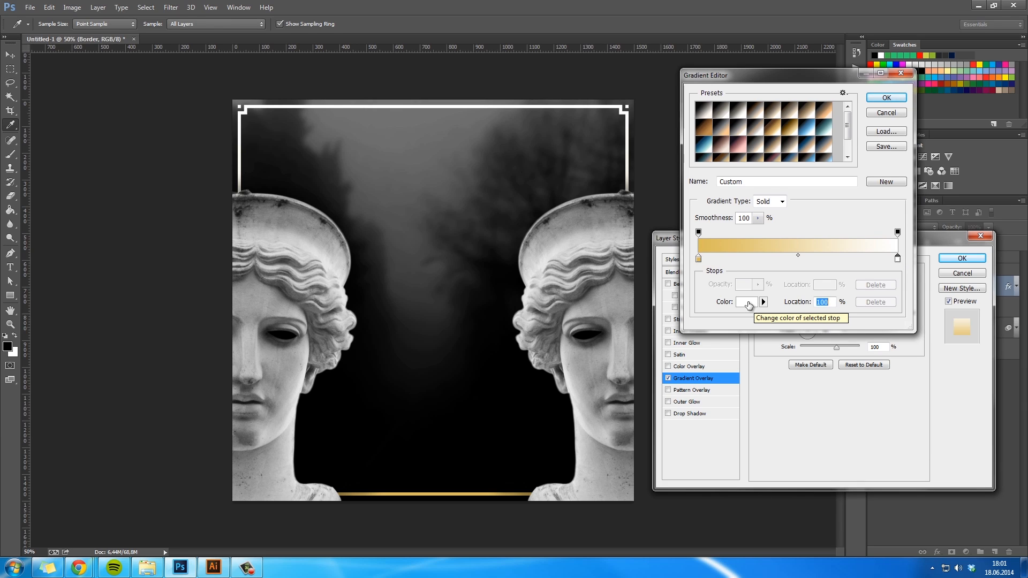
- Replace the Border's Gradient Overlay with a gold #dcbc5b Color Overlay, reusing the gradient's starting stop color
{"action": "left_click", "coordinate": [698, 259]}
{"action": "left_click", "coordinate": [745, 303]}
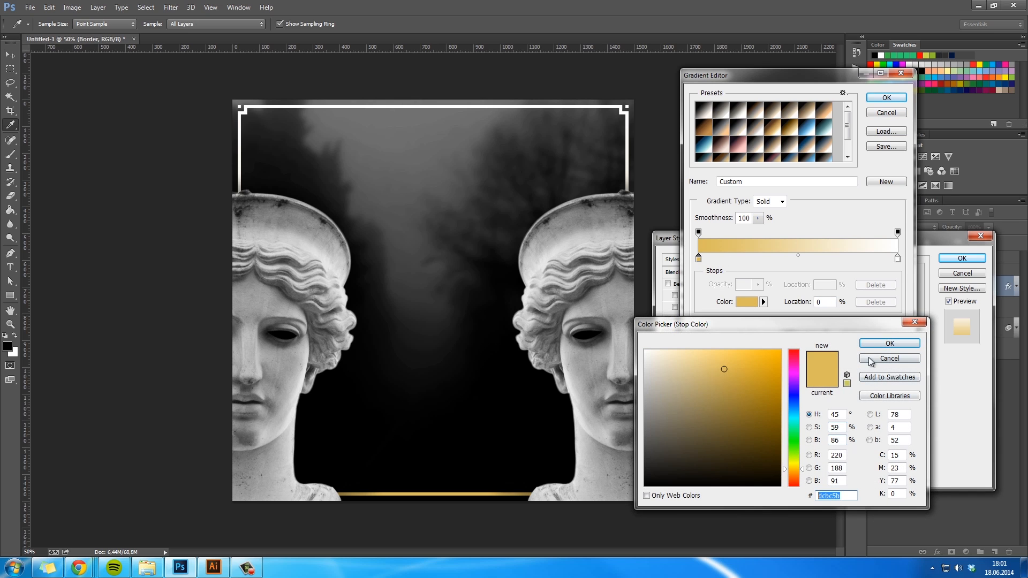
{"action": "left_click", "coordinate": [890, 358]}
{"action": "left_click", "coordinate": [887, 97]}
{"action": "left_click", "coordinate": [676, 368]}
{"action": "left_click", "coordinate": [668, 378]}
{"action": "left_click", "coordinate": [873, 275]}
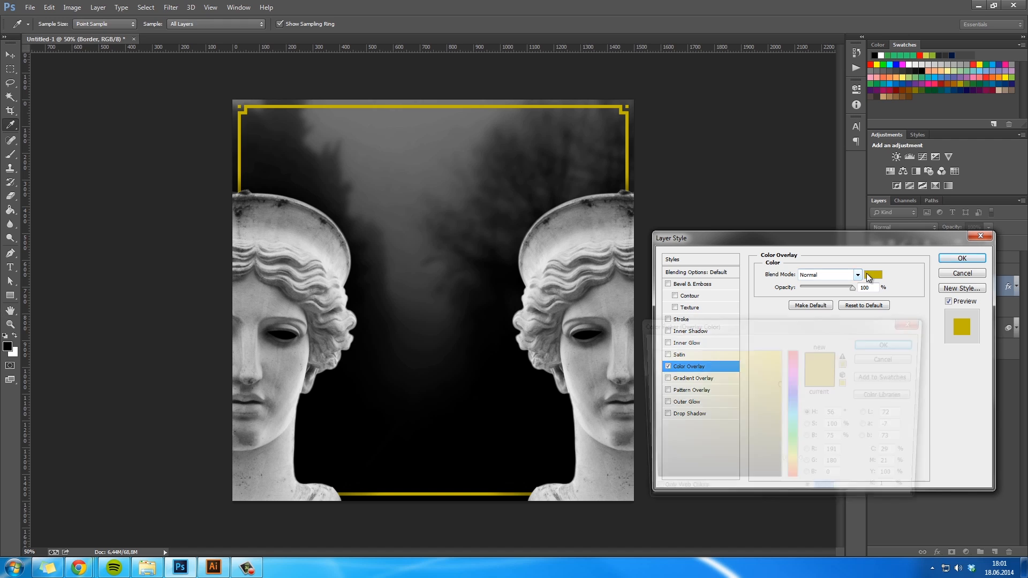
{"action": "left_click", "coordinate": [724, 369]}
{"action": "left_click", "coordinate": [890, 344]}
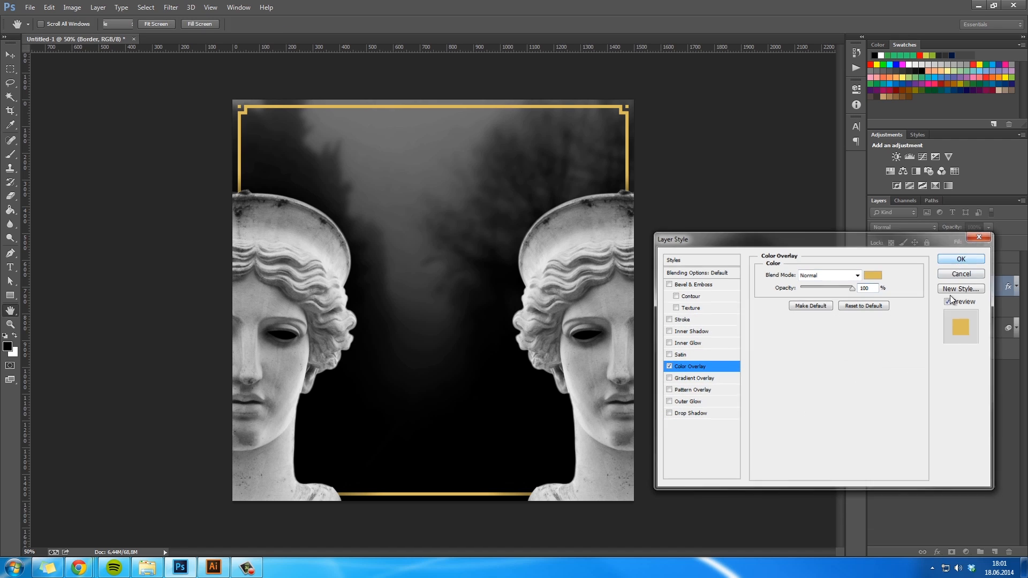
{"action": "left_click", "coordinate": [963, 258]}
- Add a new layer directly above Border, clip it to Border and name it Light
{"action": "left_click", "coordinate": [995, 553]}
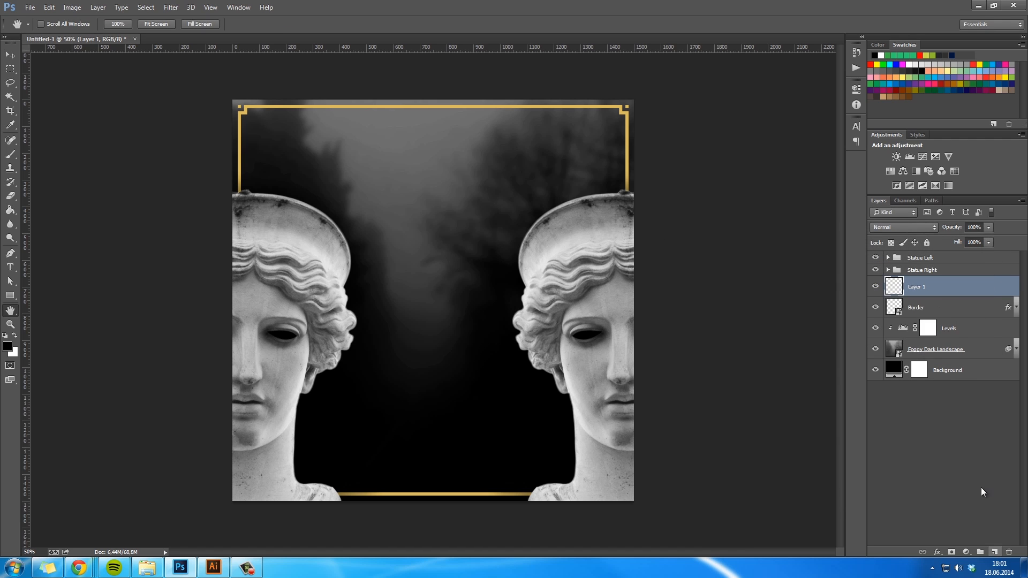
{"action": "right_click", "coordinate": [940, 287]}
{"action": "left_click", "coordinate": [867, 259]}
{"action": "double_click", "coordinate": [926, 286]}
{"action": "type", "text": "Light"}
{"action": "key", "text": "Return"}
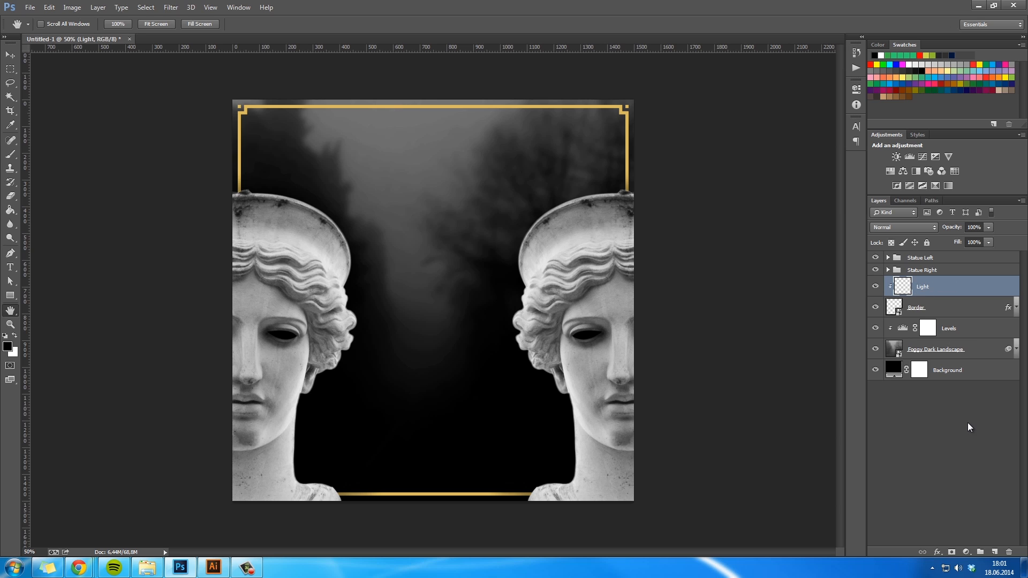
{"action": "left_click", "coordinate": [1016, 307]}
{"action": "left_click", "coordinate": [1016, 307]}
{"action": "left_click", "coordinate": [877, 309]}
{"action": "left_click", "coordinate": [876, 309]}
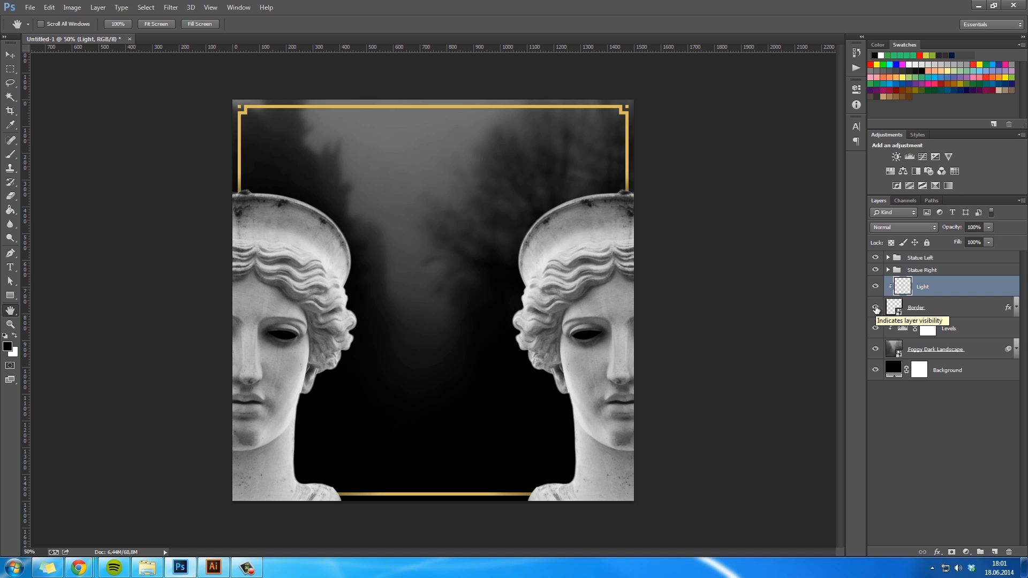
- Set up a soft round 500 px brush with white as the foreground color
{"action": "key", "text": "b"}
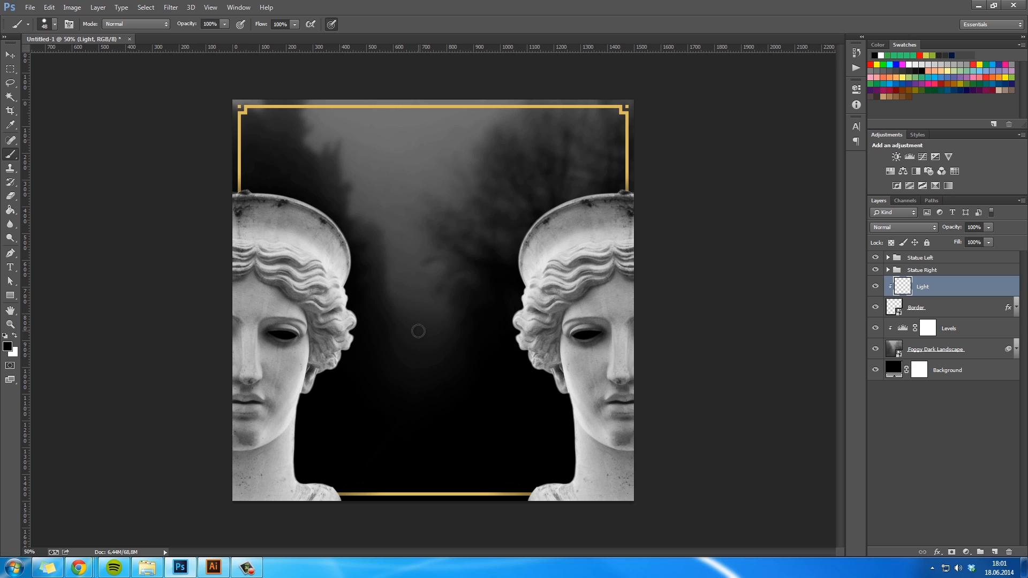
{"action": "right_click", "coordinate": [419, 331]}
{"action": "left_click", "coordinate": [524, 414]}
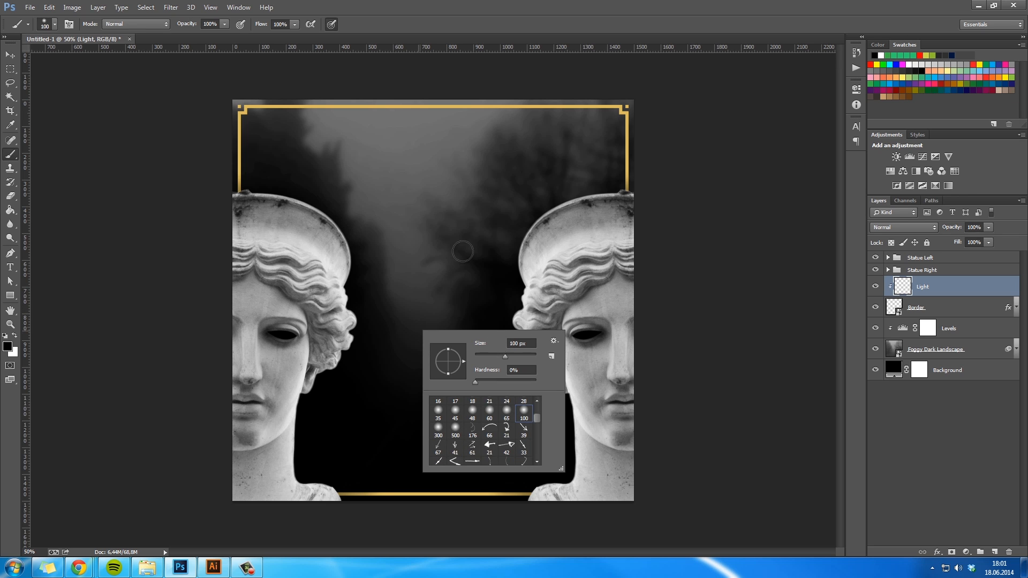
{"action": "left_click", "coordinate": [456, 427]}
{"action": "left_click", "coordinate": [15, 336]}
- Try a white highlight dab on the frame's upper-left corner, compare it with the Light layer hidden, and undo it
{"action": "left_click", "coordinate": [233, 136]}
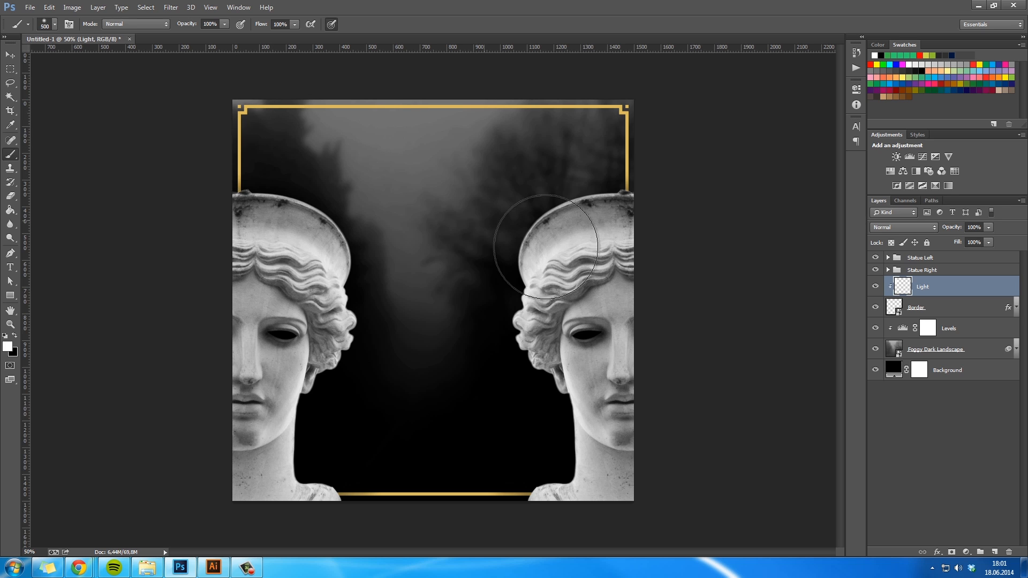
{"action": "left_click", "coordinate": [876, 287]}
{"action": "left_click", "coordinate": [876, 286]}
{"action": "key", "text": "ctrl+z"}
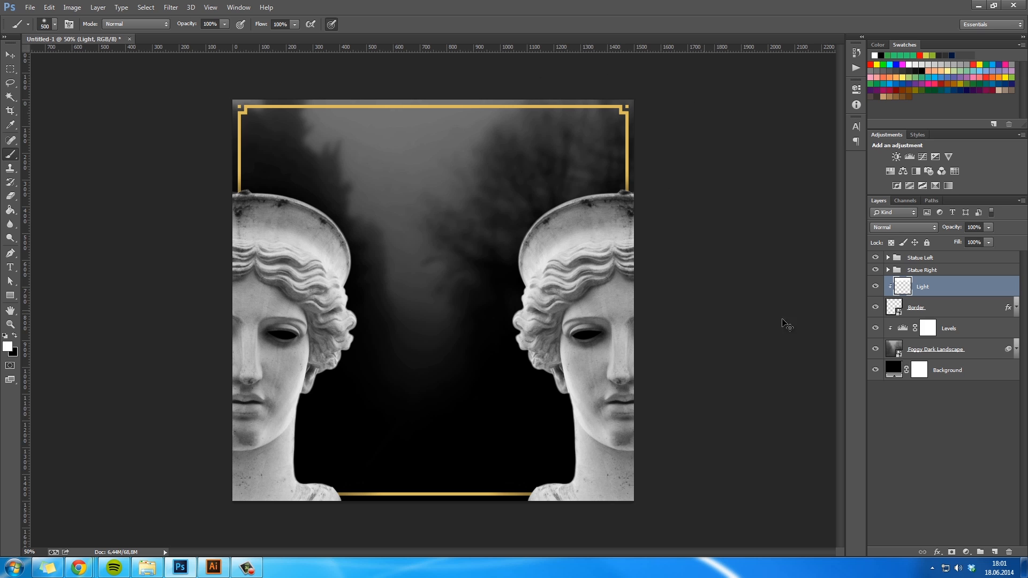
- Release Light from its clipping mask and paint white glows over the frame's upper-right, upper-left and lower-right areas
{"action": "right_click", "coordinate": [930, 288]}
{"action": "left_click", "coordinate": [859, 260]}
{"action": "left_click_drag", "start_coordinate": [642, 139], "coordinate": [521, 121]}
{"action": "key", "text": "ctrl+z"}
{"action": "mouse_move", "coordinate": [654, 143]}
{"action": "left_mouse_down"}
{"action": "mouse_move", "coordinate": [628, 131]}
{"action": "mouse_move", "coordinate": [599, 118]}
{"action": "mouse_move", "coordinate": [448, 108]}
{"action": "left_mouse_up"}
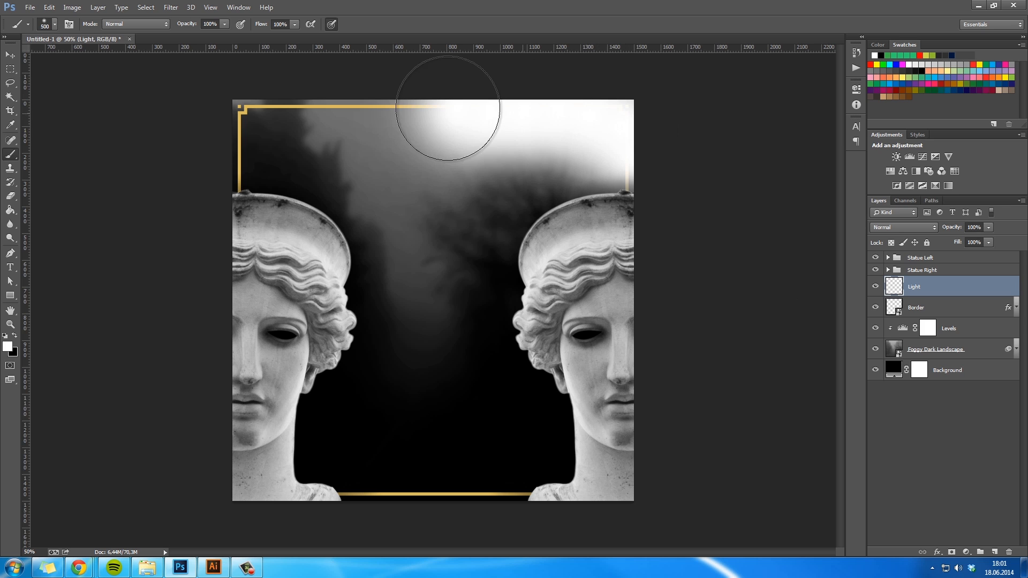
{"action": "left_click", "coordinate": [251, 149]}
{"action": "left_click_drag", "start_coordinate": [482, 479], "coordinate": [570, 491]}
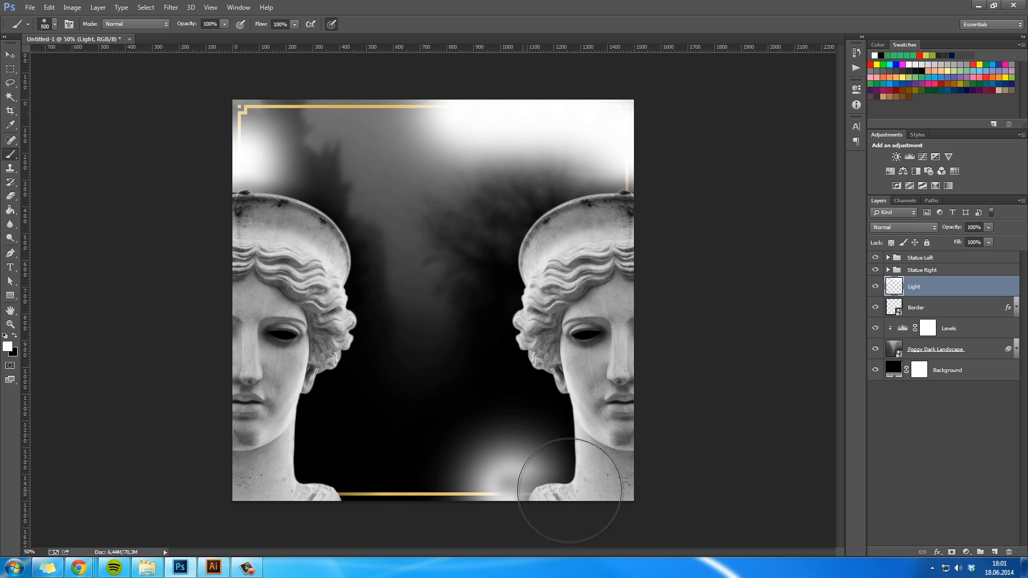
- Clip the Light layer to Border again and rasterize Border's layer style
{"action": "right_click", "coordinate": [941, 287]}
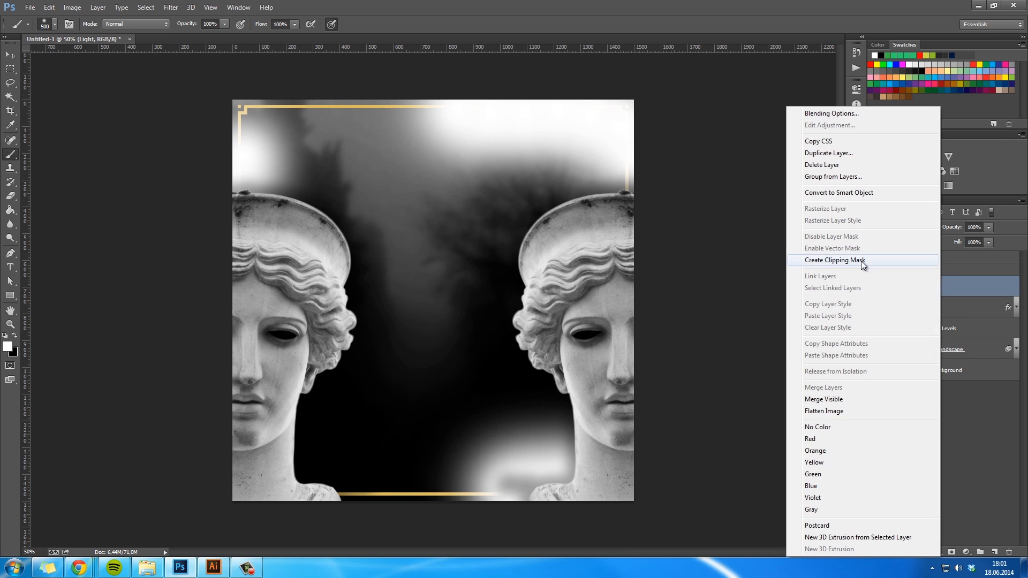
{"action": "left_click", "coordinate": [864, 262]}
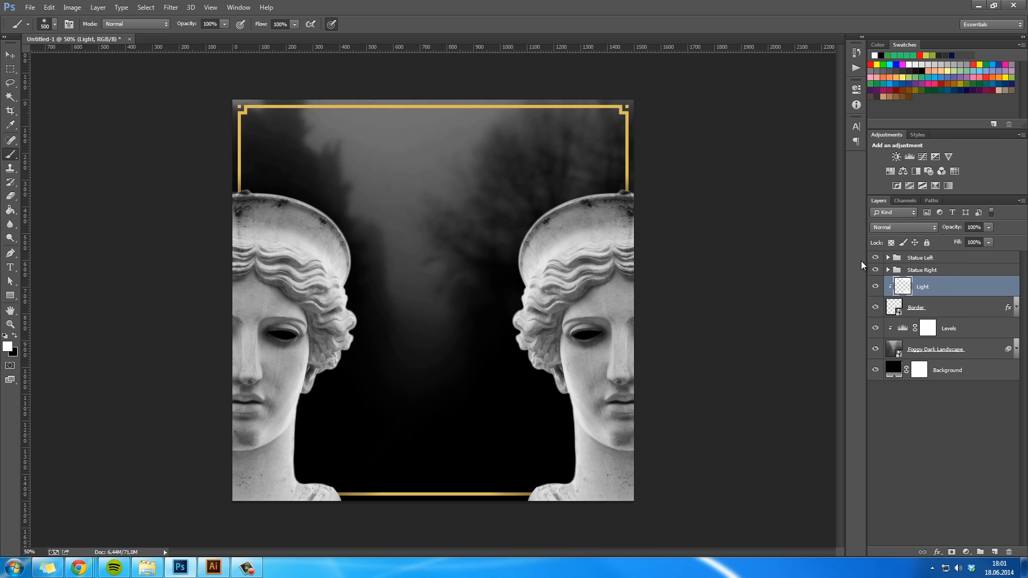
{"action": "right_click", "coordinate": [956, 308]}
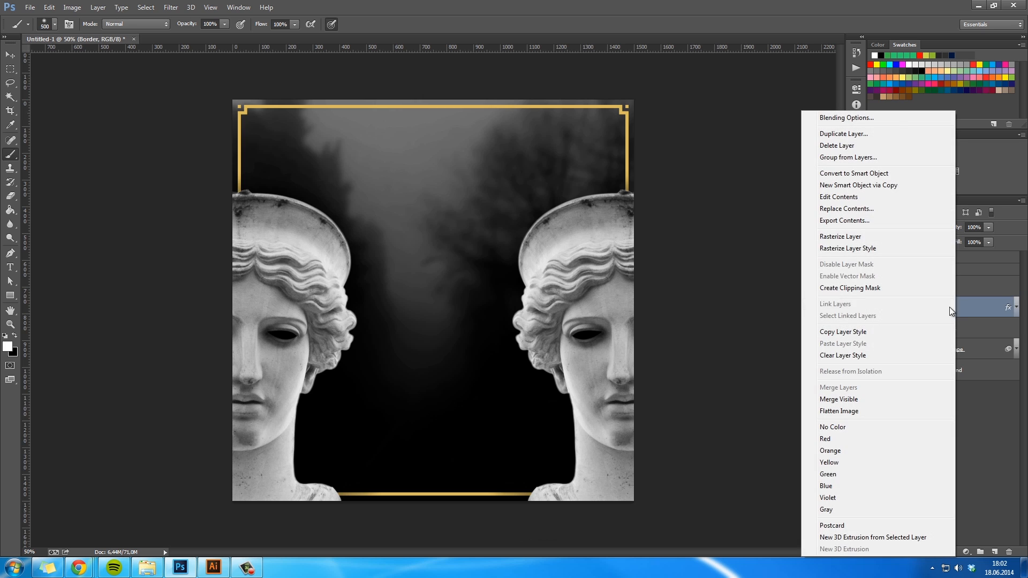
{"action": "left_click", "coordinate": [883, 247]}
{"action": "key", "text": "h"}
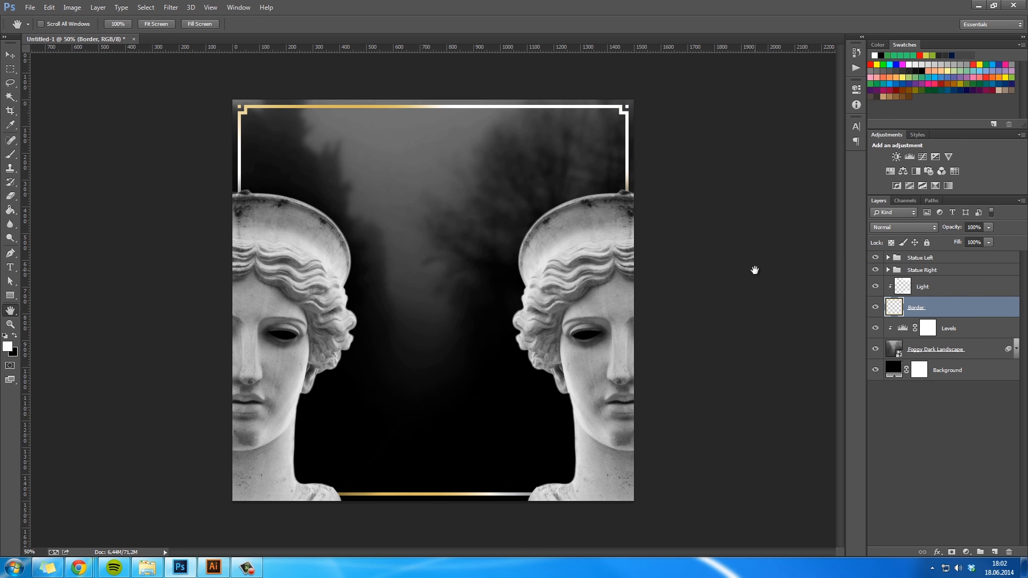
- Compare blend modes on the Light layer and set it to Overlay
{"action": "left_click", "coordinate": [964, 292]}
{"action": "left_click", "coordinate": [895, 226]}
{"action": "left_click", "coordinate": [892, 256]}
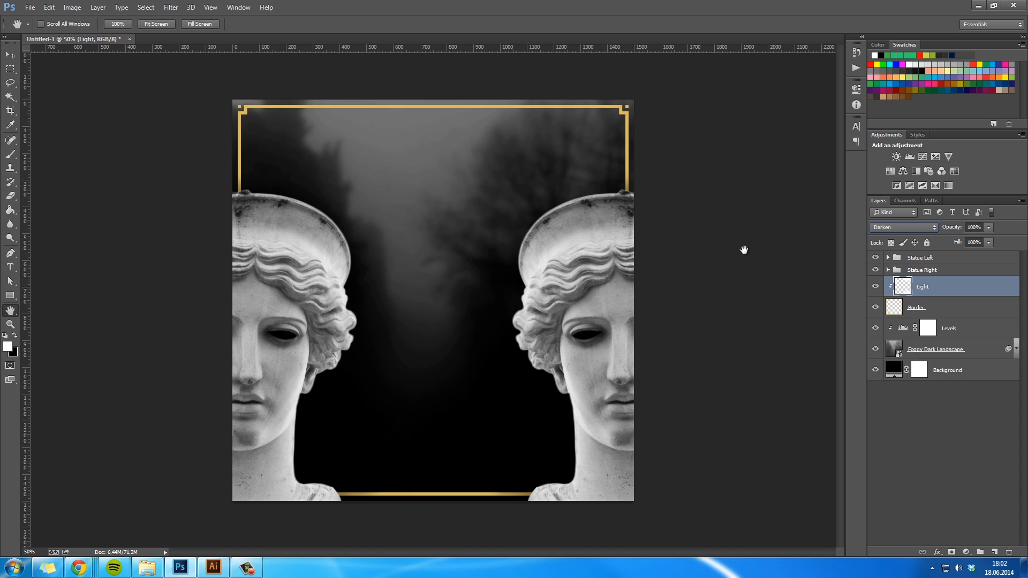
{"action": "key", "text": "shift+plus"}
{"action": "key", "text": "shift+plus"}
{"action": "key", "text": "shift+plus"}
{"action": "key", "text": "shift+plus"}
{"action": "key", "text": "shift+plus"}
{"action": "key", "text": "shift+plus"}
{"action": "key", "text": "shift+plus"}
{"action": "key", "text": "shift+plus"}
{"action": "key", "text": "shift+plus"}
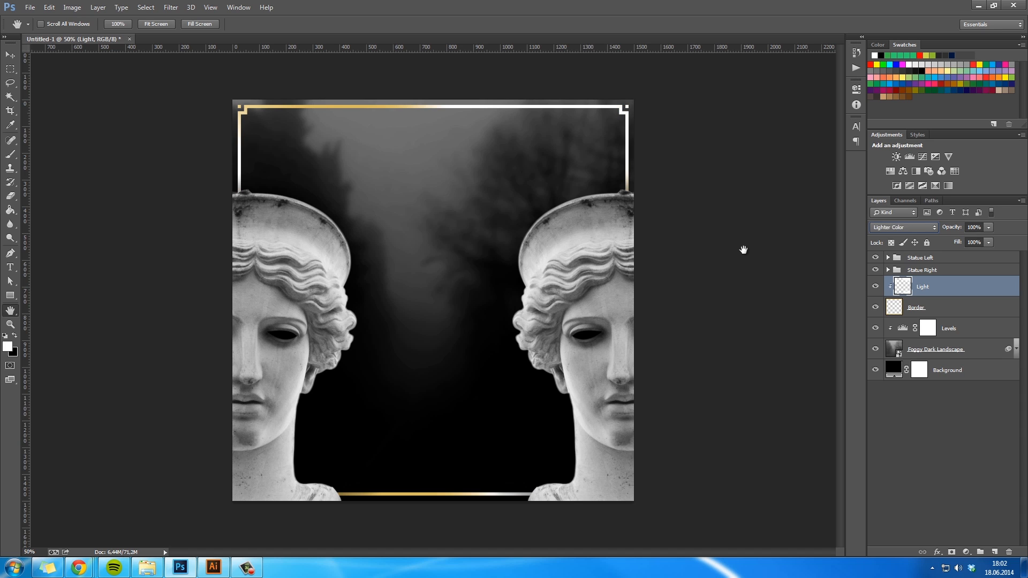
{"action": "key", "text": "shift+minus"}
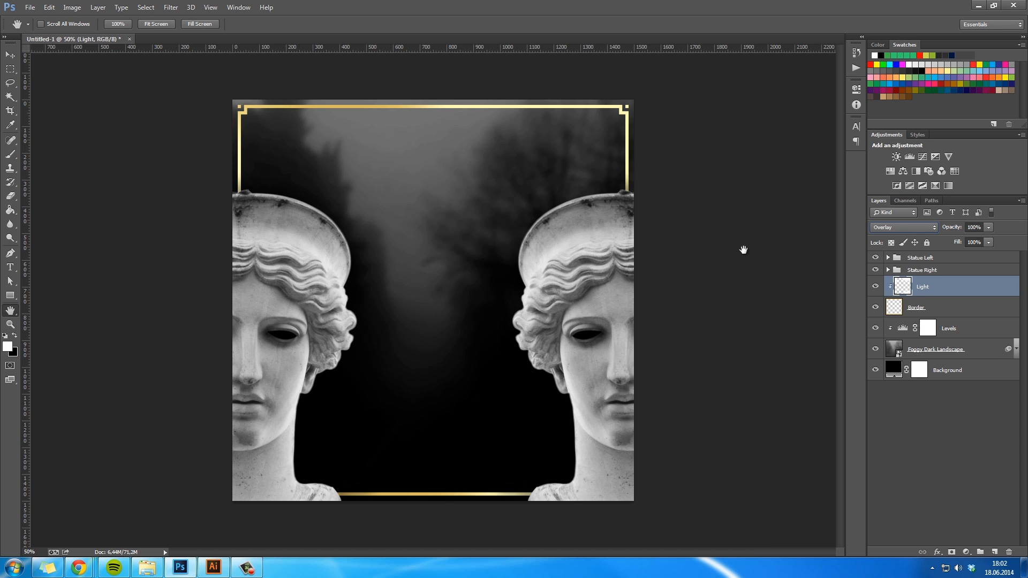
{"action": "key", "text": "shift+plus"}
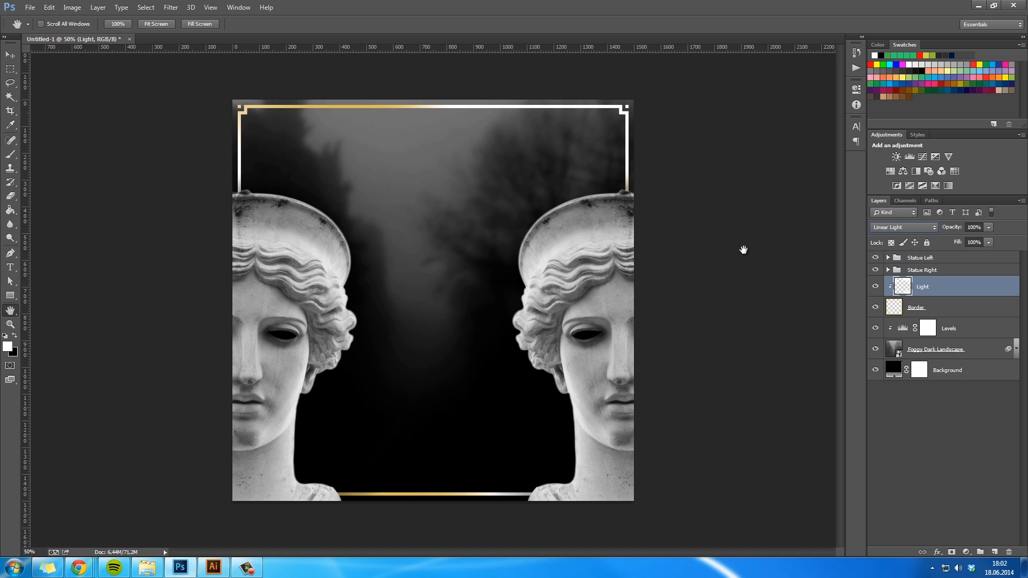
{"action": "key", "text": "shift+minus"}
{"action": "key", "text": "shift+minus"}
{"action": "key", "text": "shift+minus"}
{"action": "key", "text": "shift+minus"}
{"action": "key", "text": "shift+minus"}
{"action": "key", "text": "shift+minus"}
{"action": "key", "text": "shift+minus"}
- Reduce the Light layer's opacity to 34%
{"action": "left_click_drag", "start_coordinate": [952, 228], "coordinate": [913, 226]}
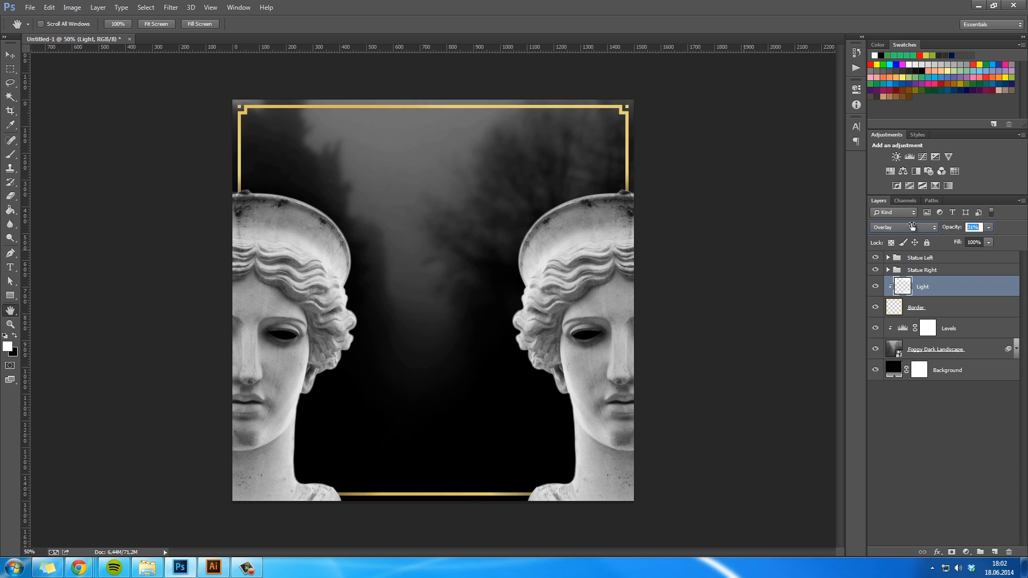
{"action": "left_click_drag", "start_coordinate": [918, 228], "coordinate": [914, 227]}
{"action": "key", "text": "ctrl+minus"}
{"action": "key", "text": "ctrl+plus"}
- Examine the right statue's cheek, ear and neck edges up close
{"action": "key", "text": "z"}
{"action": "left_click_drag", "start_coordinate": [592, 428], "coordinate": [659, 439]}
{"action": "key", "text": "b"}
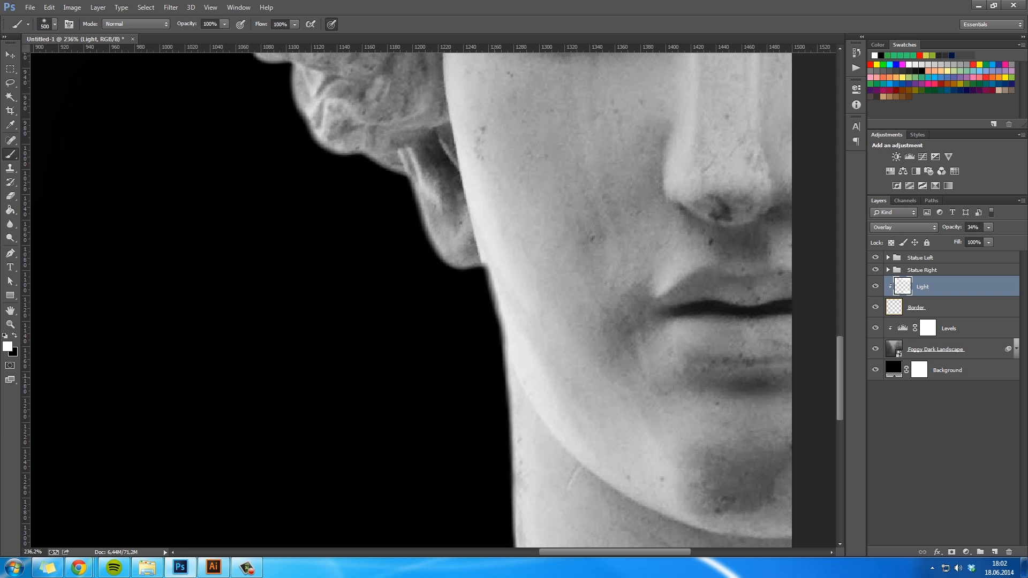
{"action": "right_click", "coordinate": [435, 301]}
{"action": "left_click", "coordinate": [478, 384]}
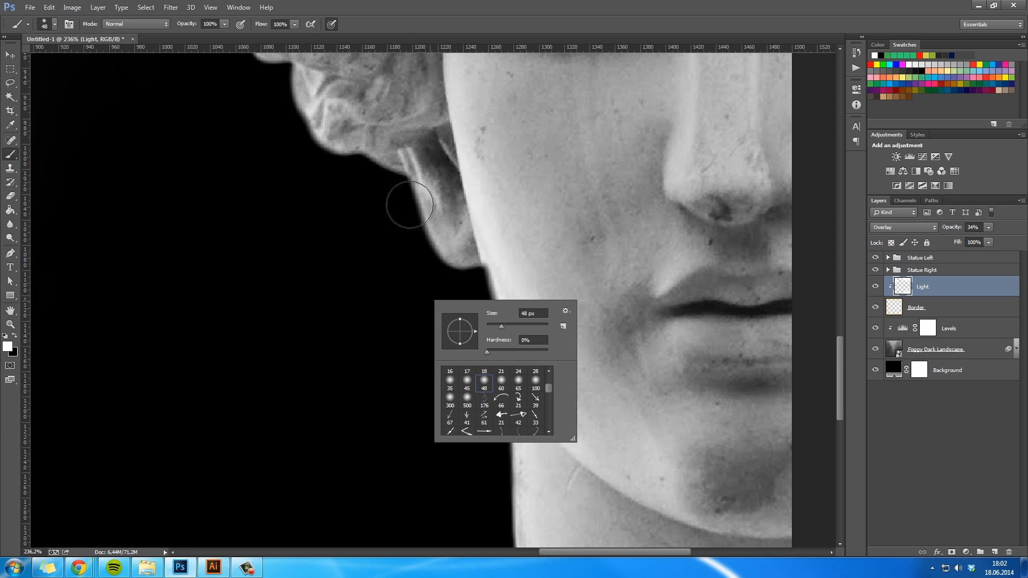
{"action": "left_click", "coordinate": [572, 26]}
{"action": "key", "text": "ctrl+minus"}
{"action": "key", "text": "ctrl+minus"}
{"action": "key", "text": "ctrl+minus"}
{"action": "key", "text": "ctrl+minus"}
{"action": "key", "text": "ctrl+minus"}
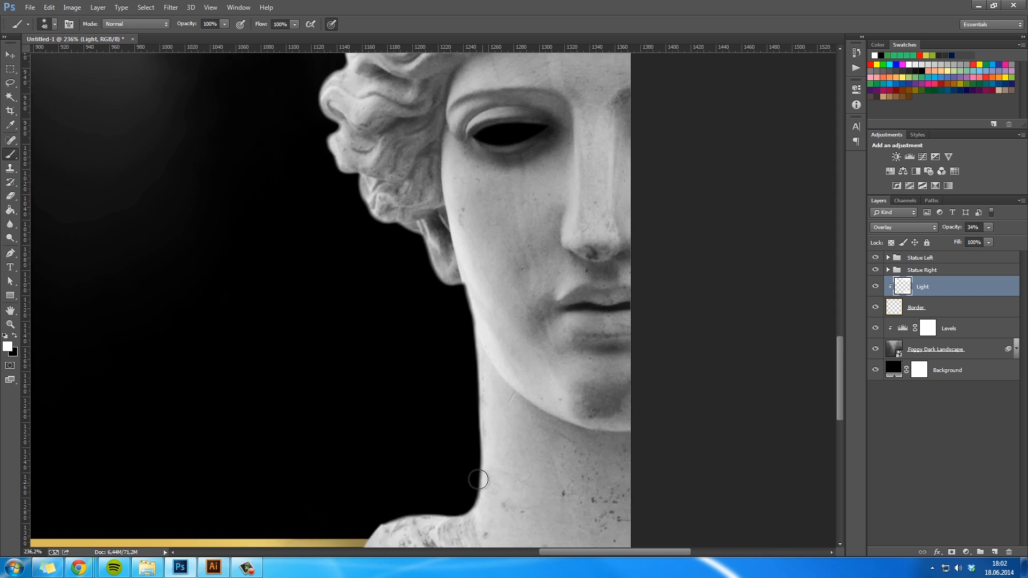
{"action": "key", "text": "z"}
{"action": "key", "text": "h"}
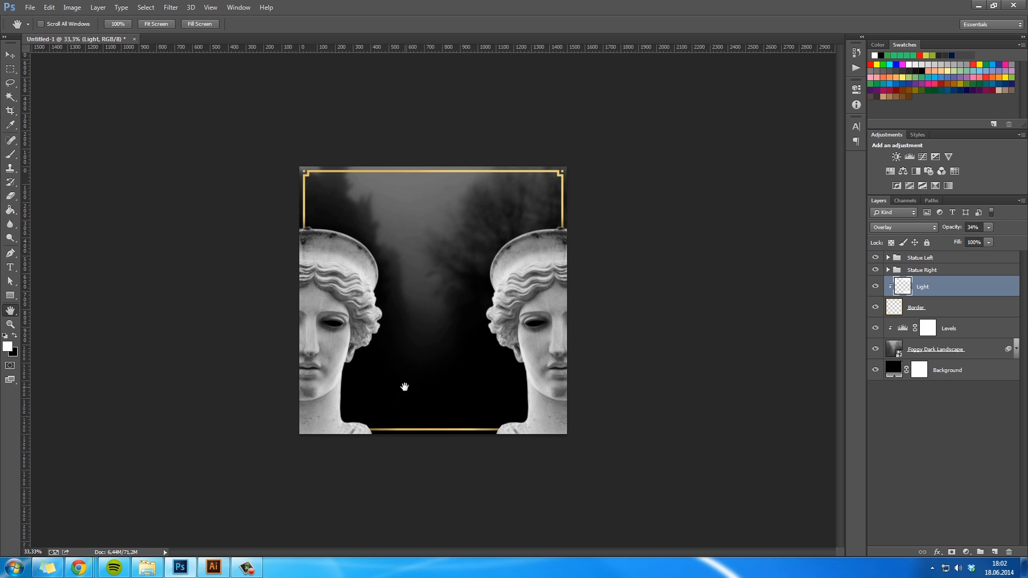
- Add the white text TRILLS between the two statues near the canvas center
{"action": "key", "text": "t"}
{"action": "left_click", "coordinate": [440, 338], "text": "ctrl"}
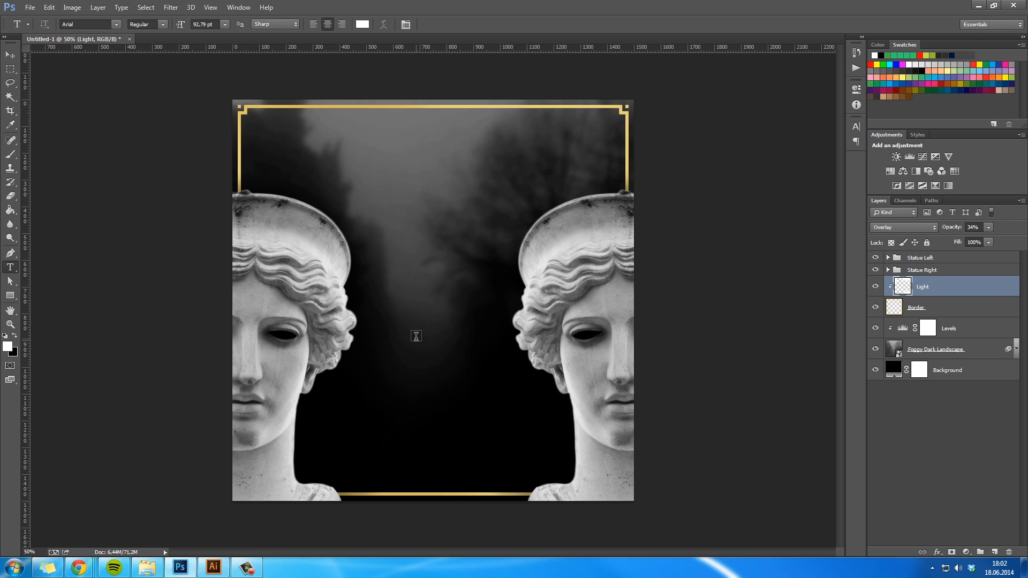
{"action": "left_click", "coordinate": [414, 318]}
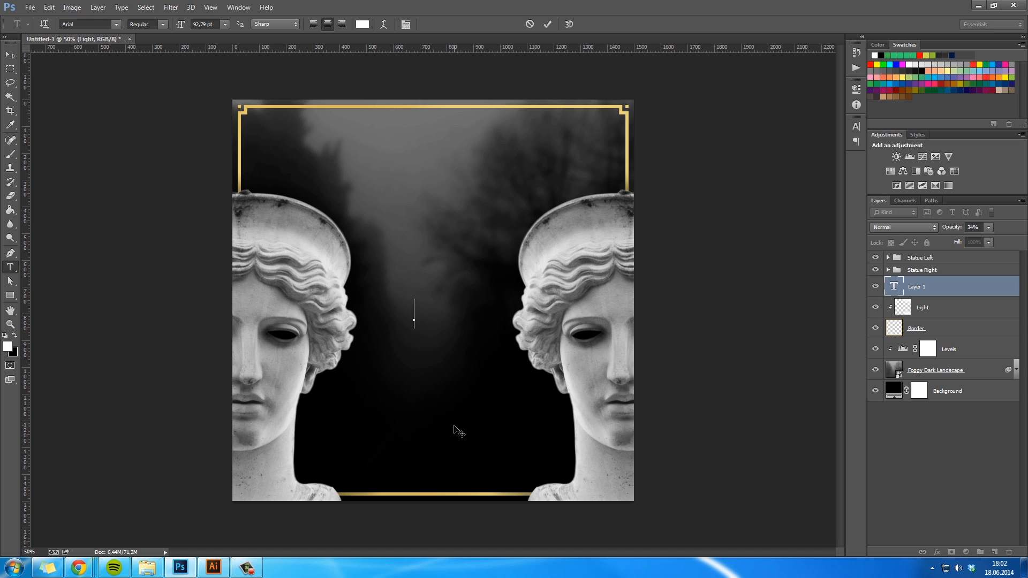
{"action": "type", "text": "TRIL"}
{"action": "type", "text": "LS"}
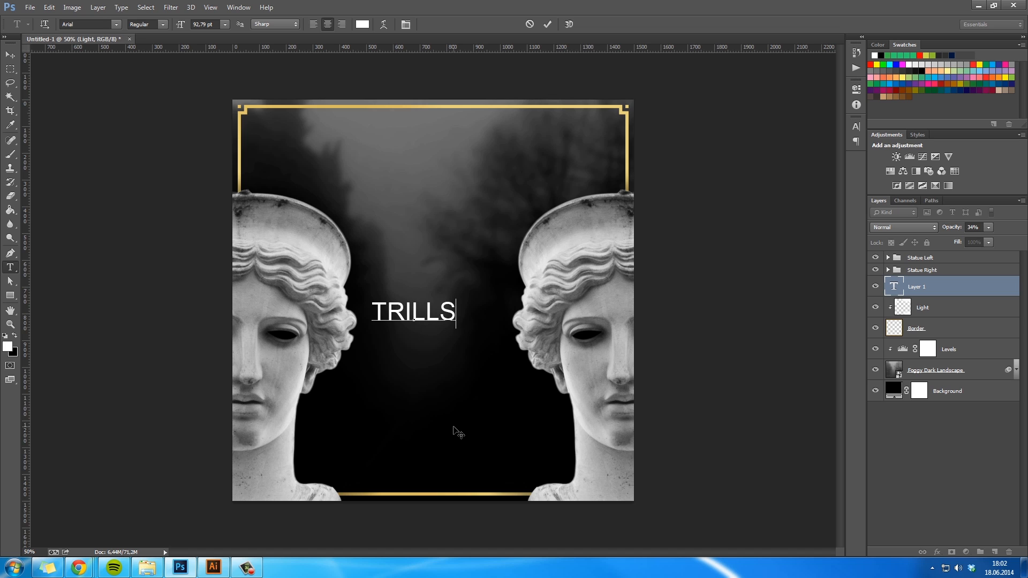
- Set the whole TRILLS text in Arial Bold
{"action": "key", "text": "ctrl+a"}
{"action": "left_click", "coordinate": [110, 24]}
{"action": "type", "text": "Go"}
{"action": "left_click", "coordinate": [164, 25]}
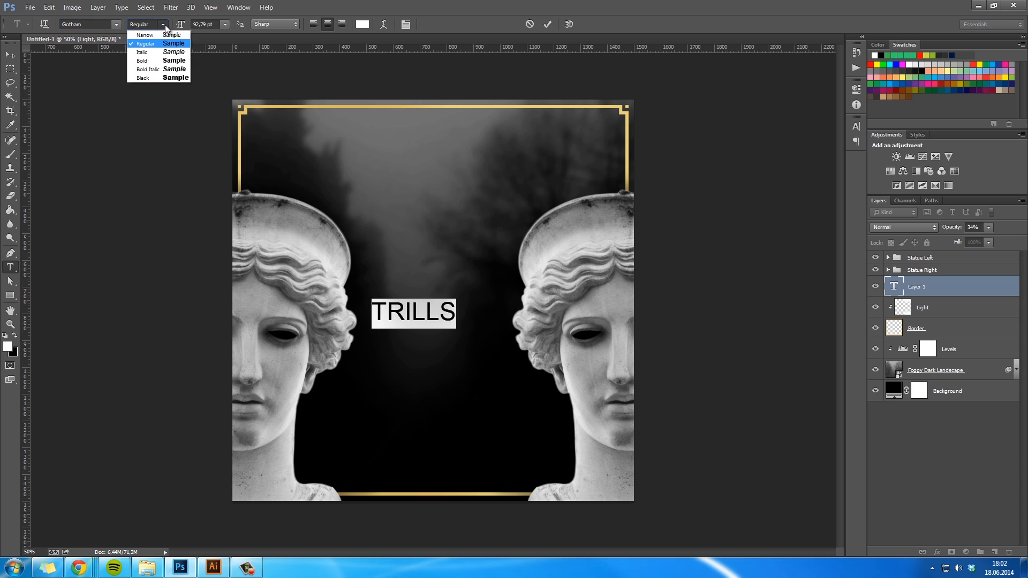
{"action": "left_click", "coordinate": [169, 60]}
- Insert a period between all the letters so the title reads T.R.I.L.L.S
{"action": "left_click", "coordinate": [421, 303]}
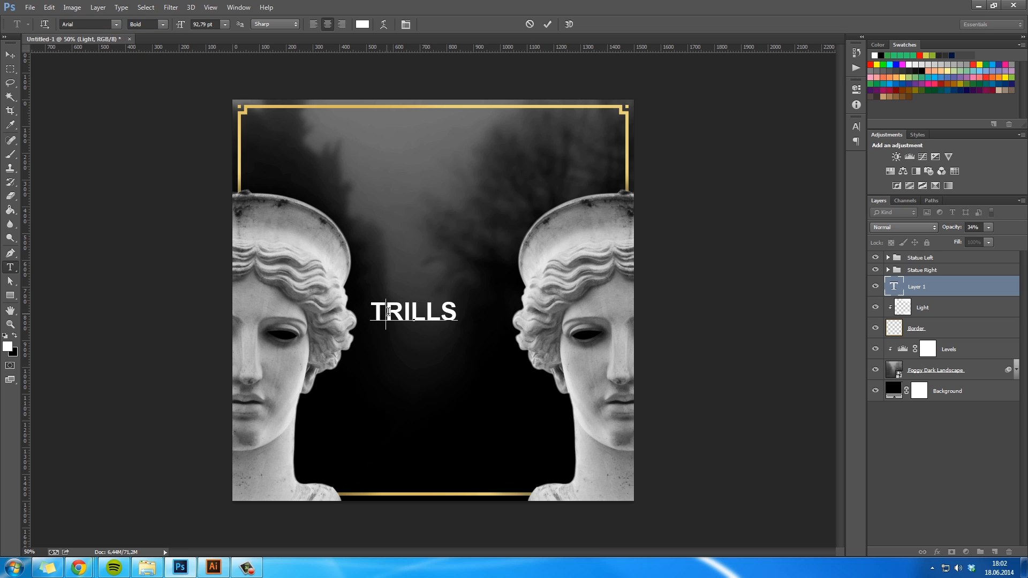
{"action": "type", "text": "."}
{"action": "key", "text": "Right"}
{"action": "type", "text": "."}
{"action": "key", "text": "Right"}
{"action": "type", "text": "."}
{"action": "key", "text": "Right"}
{"action": "type", "text": "."}
{"action": "key", "text": "Right"}
{"action": "type", "text": "."}
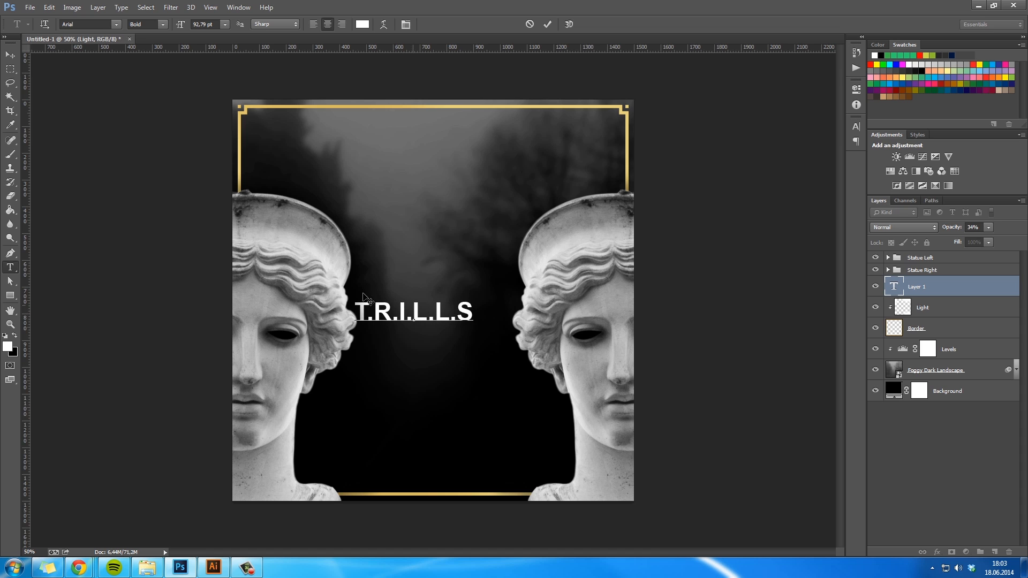
- Center the T.R.I.L.L.S title on the canvas both horizontally and vertically
{"action": "left_click", "coordinate": [10, 55]}
{"action": "mouse_move", "coordinate": [477, 299]}
{"action": "left_mouse_down"}
{"action": "mouse_move", "coordinate": [494, 274]}
{"action": "mouse_move", "coordinate": [471, 296]}
{"action": "left_mouse_up"}
{"action": "key", "text": "ctrl+a"}
{"action": "left_click", "coordinate": [274, 27]}
{"action": "left_click", "coordinate": [227, 24]}
{"action": "key", "text": "ctrl+d"}
- Try to replace the final S of the title with a dollar sign character
{"action": "key", "text": "t"}
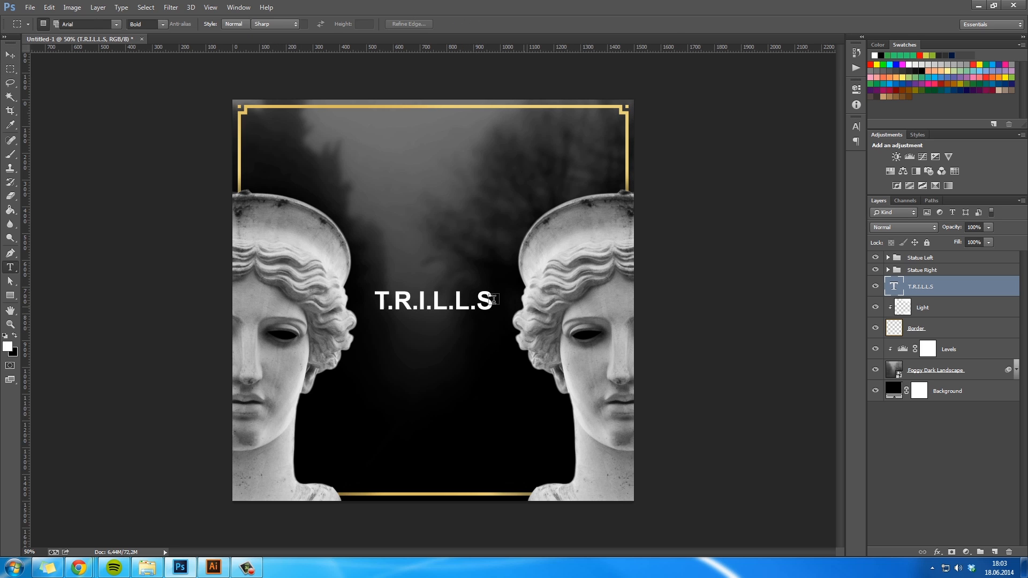
{"action": "left_click_drag", "start_coordinate": [484, 304], "coordinate": [503, 306]}
{"action": "type", "text": "$"}
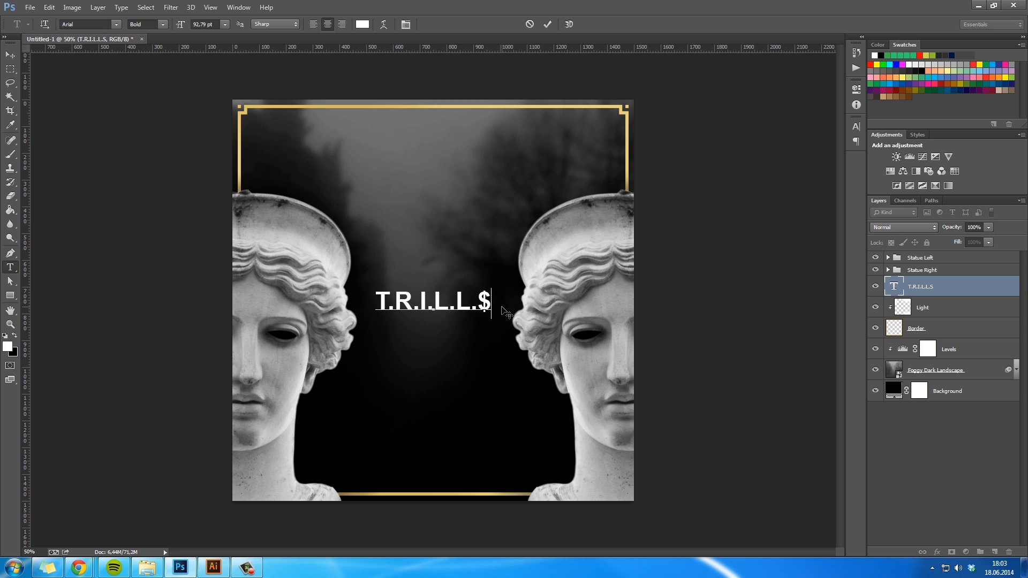
{"action": "left_click", "coordinate": [11, 55]}
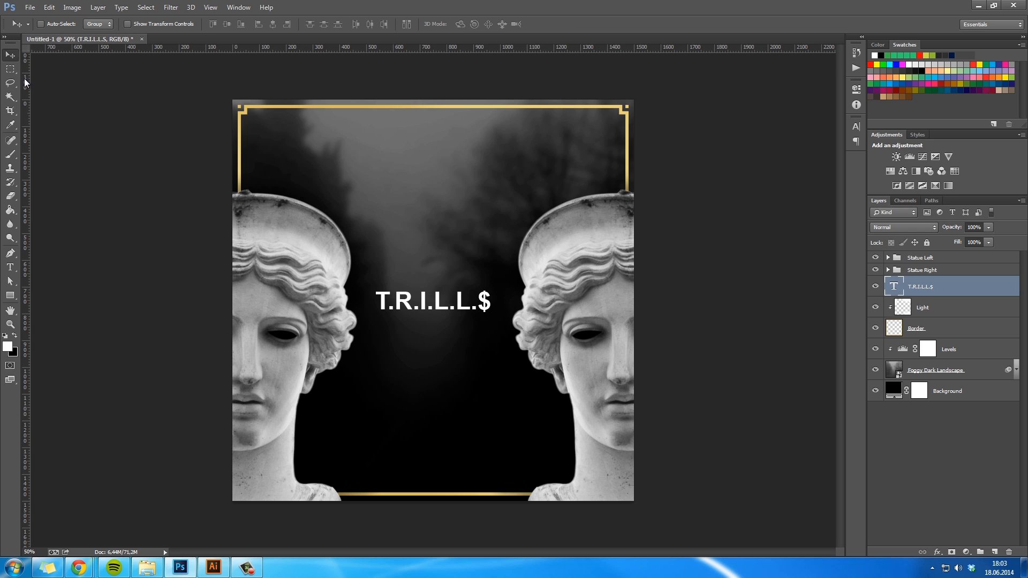
{"action": "key", "text": "ctrl+z"}
- Set the T.R.I.L.L.S title in a narrow condensed sans-serif font and realign it to the canvas center
{"action": "key", "text": "t"}
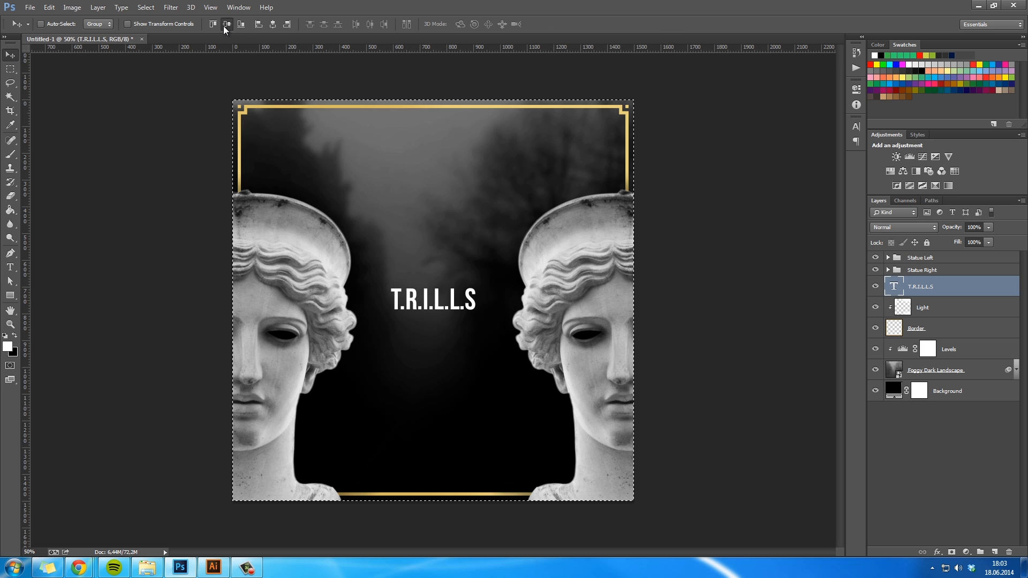
{"action": "left_click", "coordinate": [226, 24]}
{"action": "key", "text": "m"}
{"action": "key", "text": "ctrl+d"}
- Turn the title's final S into a dollar sign with two small white rectangles, about 8 × 14 px, above and below it
{"action": "key", "text": "z"}
{"action": "left_click", "coordinate": [461, 304]}
{"action": "left_click", "coordinate": [456, 313]}
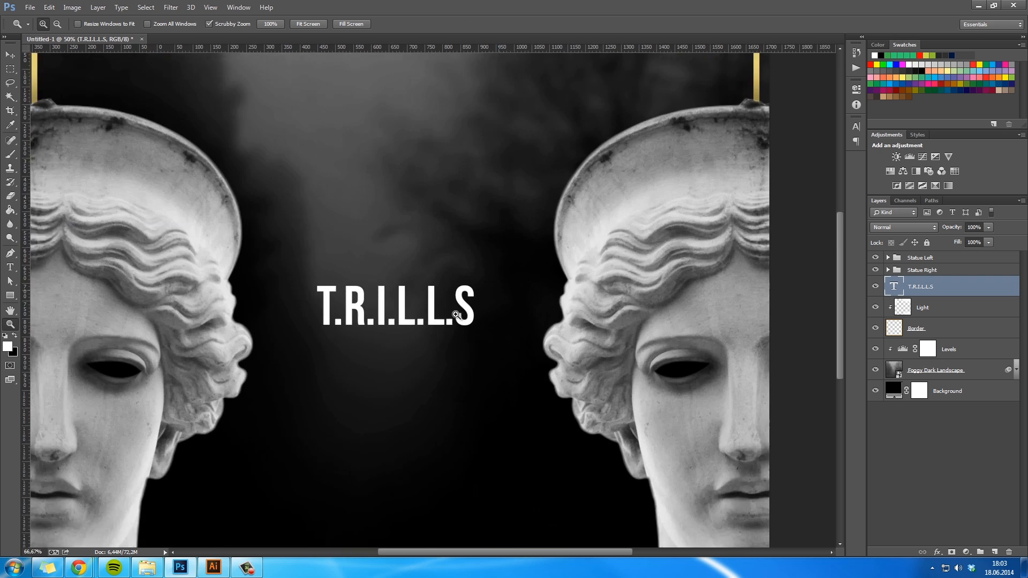
{"action": "left_click", "coordinate": [456, 314]}
{"action": "left_click", "coordinate": [455, 315]}
{"action": "left_click", "coordinate": [456, 314]}
{"action": "key", "text": "h"}
{"action": "left_click_drag", "start_coordinate": [498, 287], "coordinate": [464, 334]}
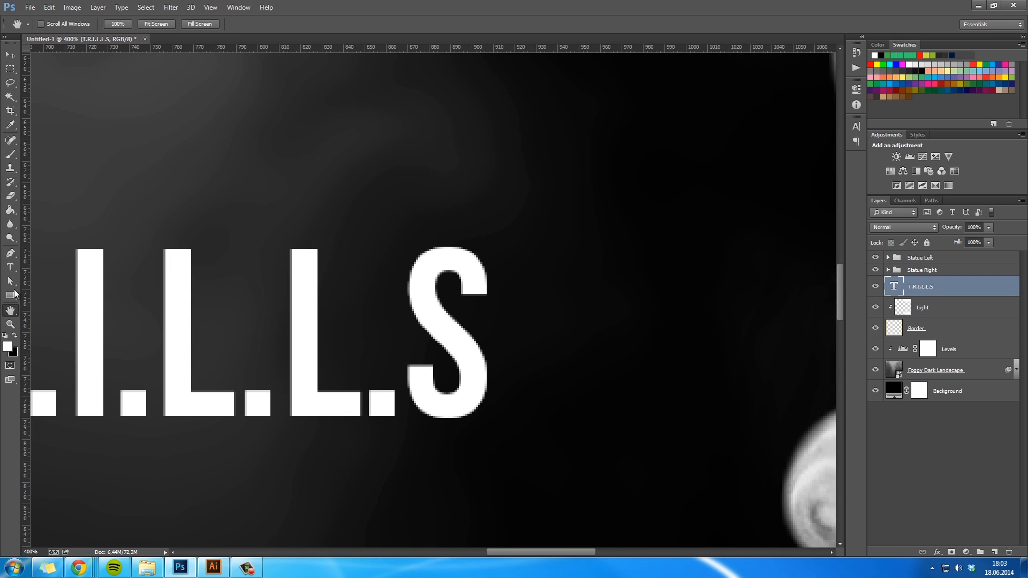
{"action": "left_click", "coordinate": [10, 295]}
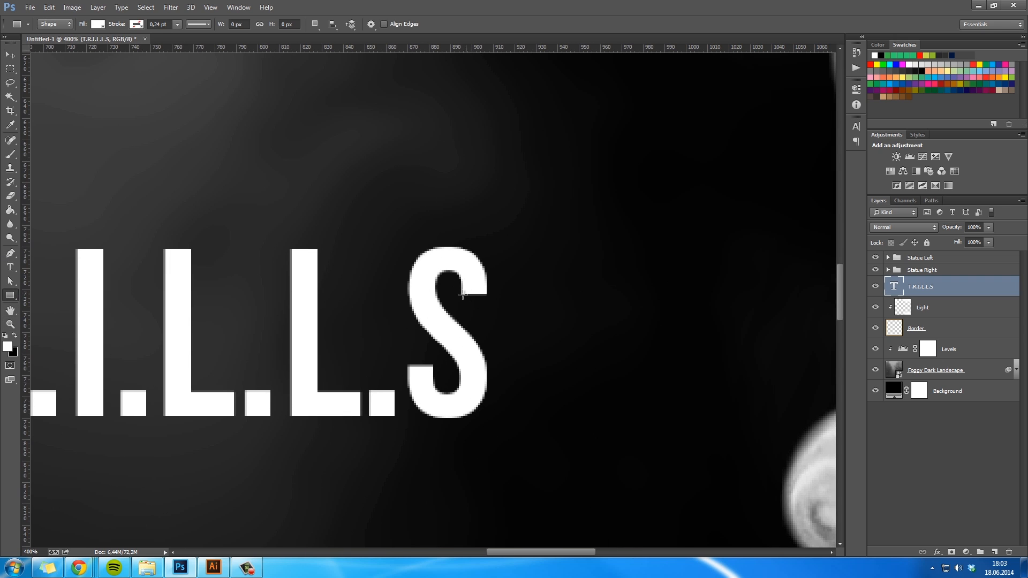
{"action": "mouse_move", "coordinate": [462, 293]}
{"action": "left_mouse_down"}
{"action": "mouse_move", "coordinate": [485, 266]}
{"action": "mouse_move", "coordinate": [451, 236]}
{"action": "mouse_move", "coordinate": [457, 319]}
{"action": "mouse_move", "coordinate": [481, 397]}
{"action": "mouse_move", "coordinate": [544, 361]}
{"action": "left_mouse_up"}
{"action": "key", "text": "v"}
{"action": "key", "text": "ctrl+1"}
{"action": "key", "text": "space"}
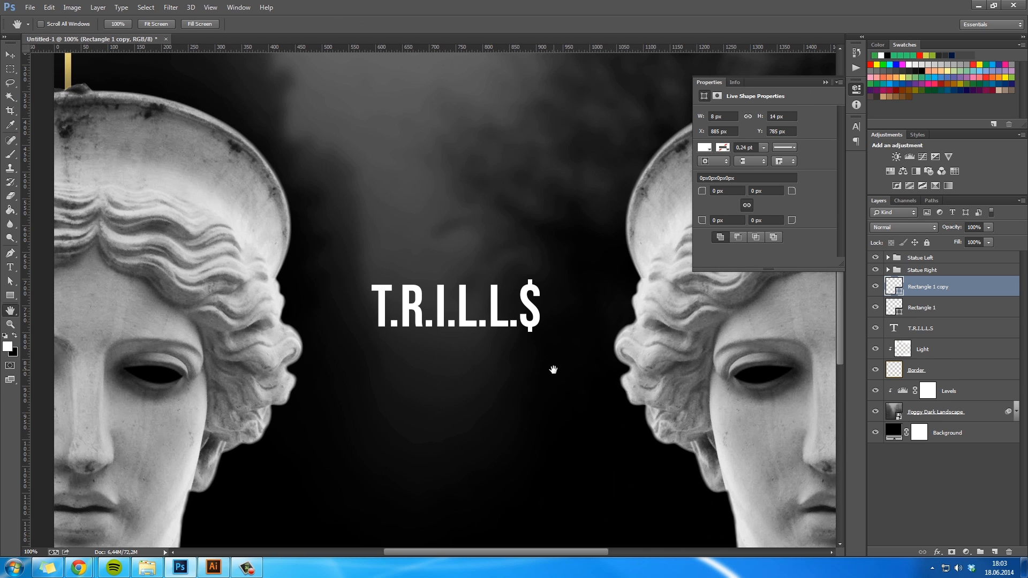
{"action": "left_click", "coordinate": [826, 83]}
- Group the title text and its two rectangle layers in a group named Font Design
{"action": "key", "text": "z"}
{"action": "left_click_drag", "start_coordinate": [670, 300], "coordinate": [626, 290]}
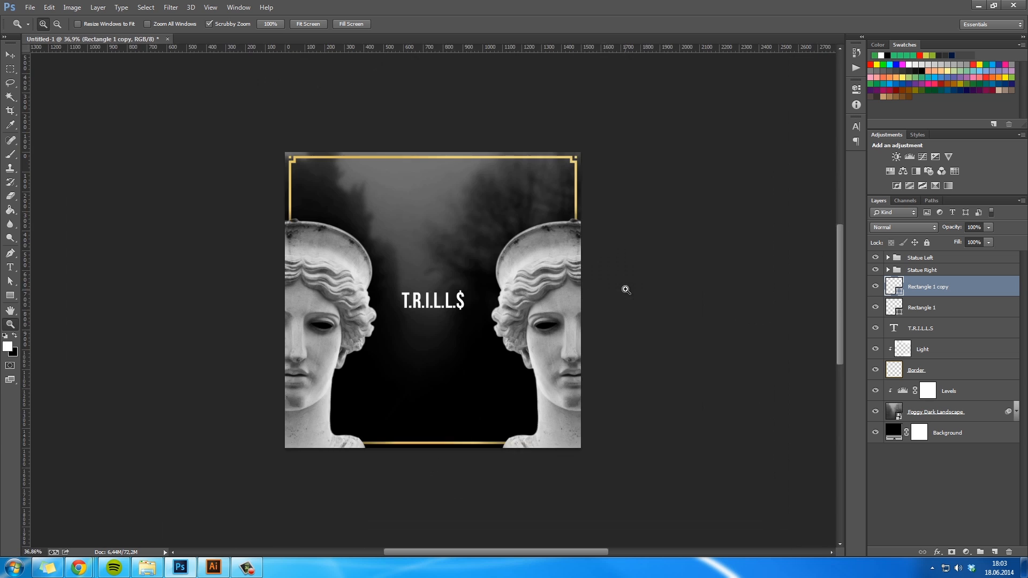
{"action": "left_click", "coordinate": [626, 290]}
{"action": "key", "text": "space"}
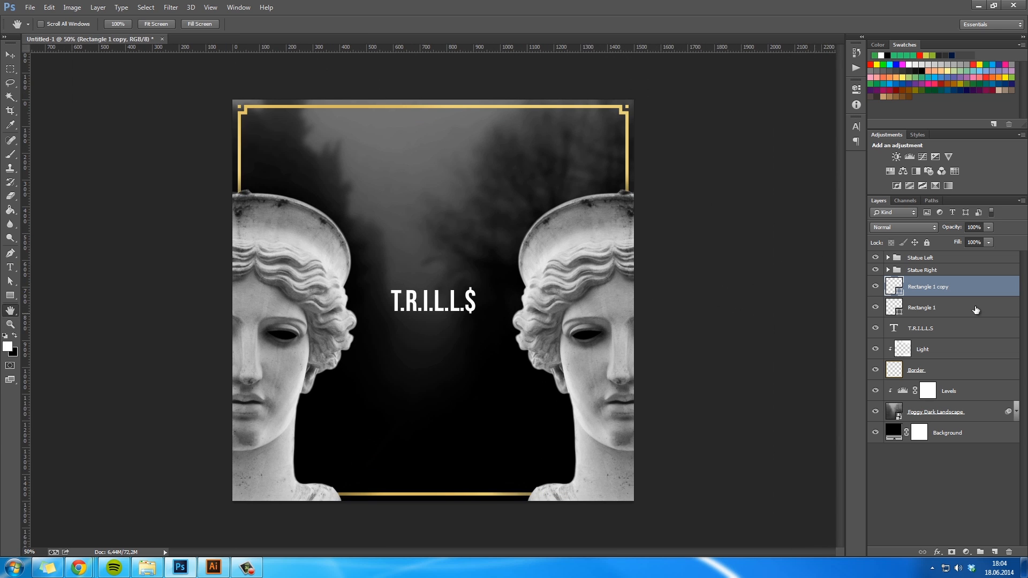
{"action": "left_click", "coordinate": [935, 329], "text": "shift"}
{"action": "left_click", "coordinate": [981, 552]}
{"action": "double_click", "coordinate": [921, 282]}
{"action": "type", "text": "Font Design"}
{"action": "key", "text": "Return"}
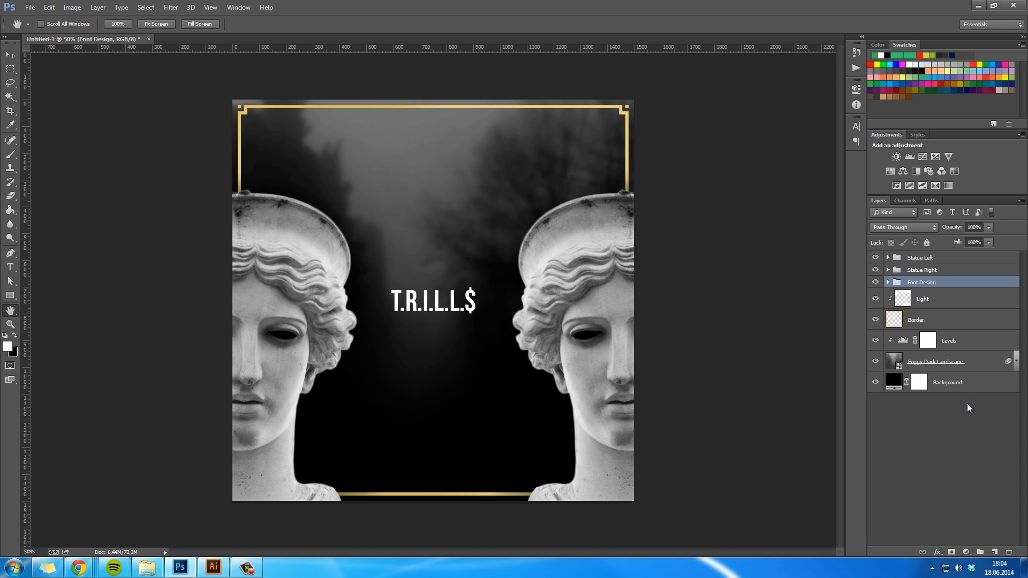
- Place rose_PNG655.png at the canvas center, scaled to about 96%, and name its layer Rose
{"action": "scroll", "coordinate": [601, 376], "scroll_direction": "down", "scroll_amount": 2}
{"action": "scroll", "coordinate": [602, 377], "scroll_direction": "up", "scroll_amount": 2}
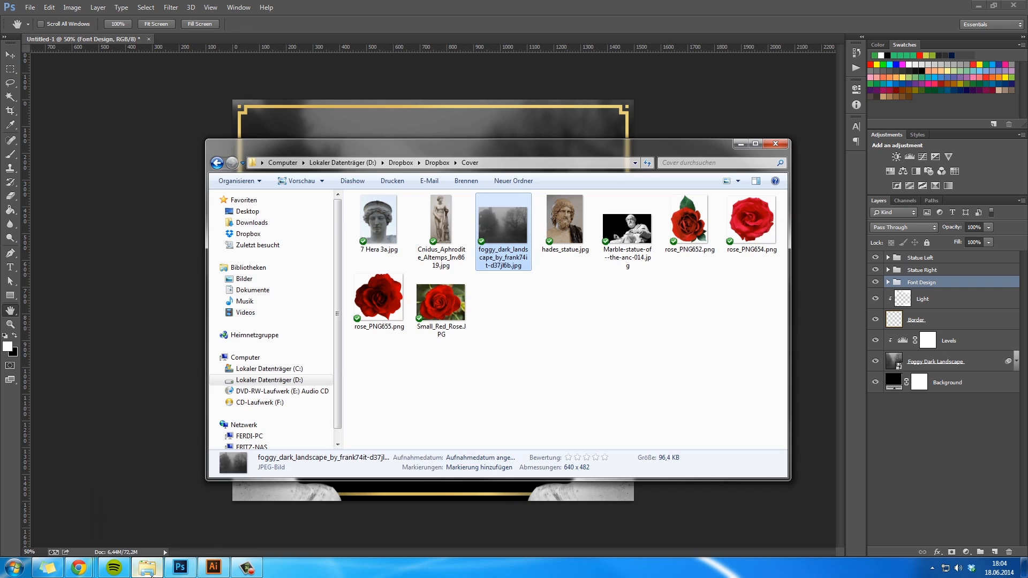
{"action": "left_click", "coordinate": [147, 568]}
{"action": "left_click", "coordinate": [459, 405]}
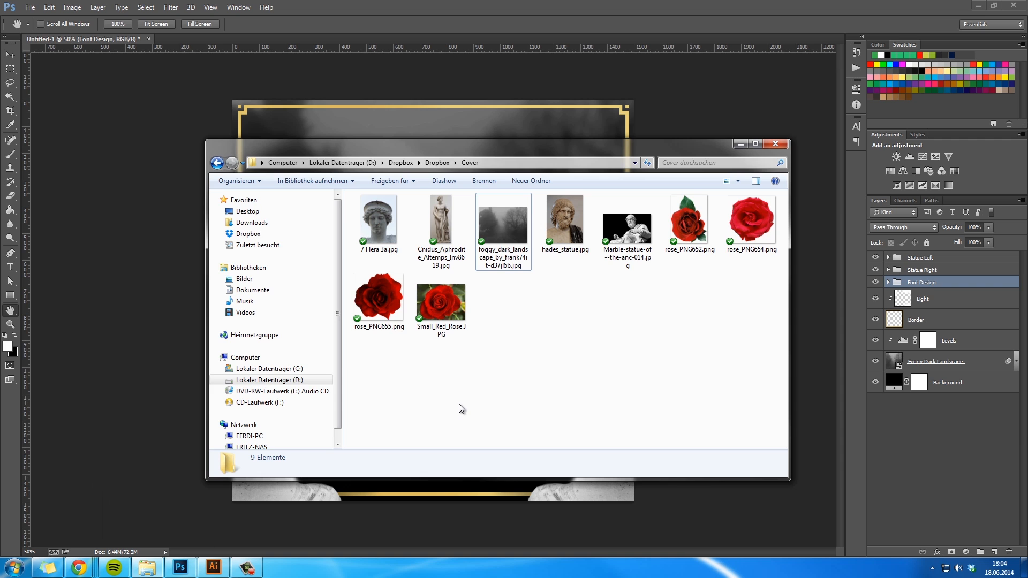
{"action": "left_click_drag", "start_coordinate": [383, 305], "coordinate": [145, 363]}
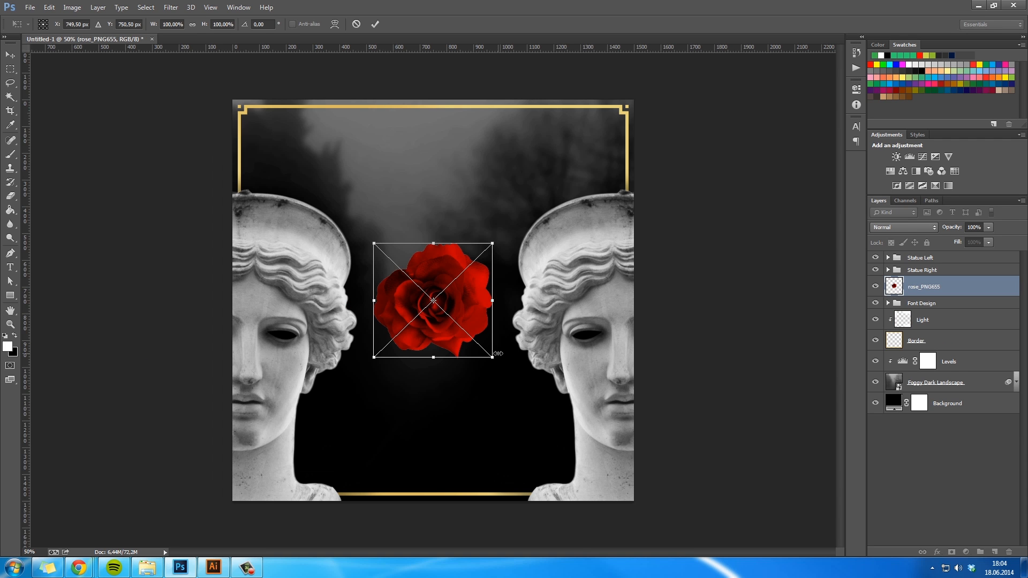
{"action": "mouse_move", "coordinate": [493, 359]}
{"action": "left_mouse_down"}
{"action": "mouse_move", "coordinate": [538, 401]}
{"action": "mouse_move", "coordinate": [490, 355]}
{"action": "left_mouse_up"}
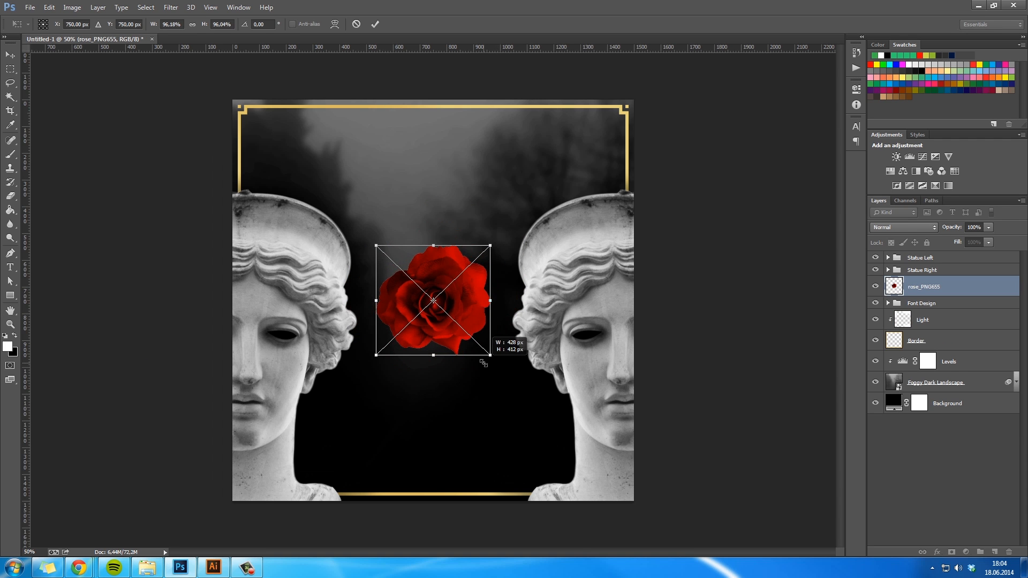
{"action": "key", "text": "Return"}
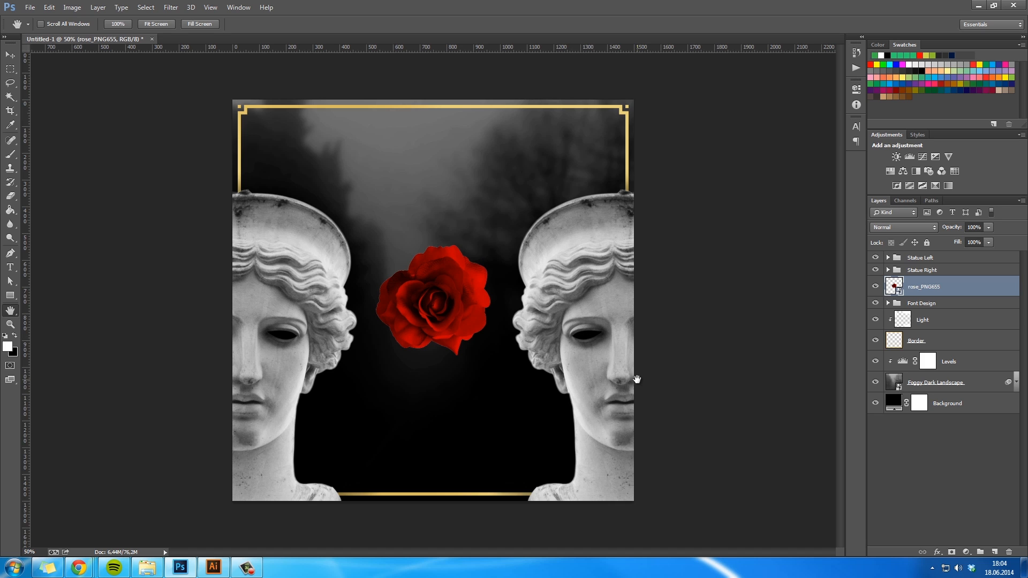
{"action": "double_click", "coordinate": [918, 287]}
{"action": "type", "text": "Rose"}
{"action": "key", "text": "Return"}
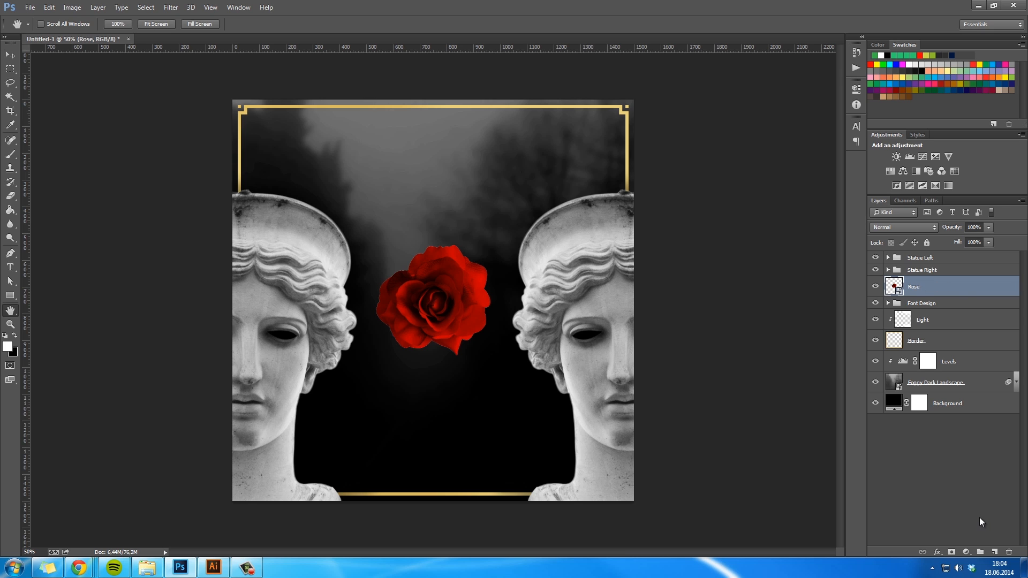
- Add a Black & White adjustment layer above the rose and clip it to the rose only
{"action": "left_click", "coordinate": [967, 552]}
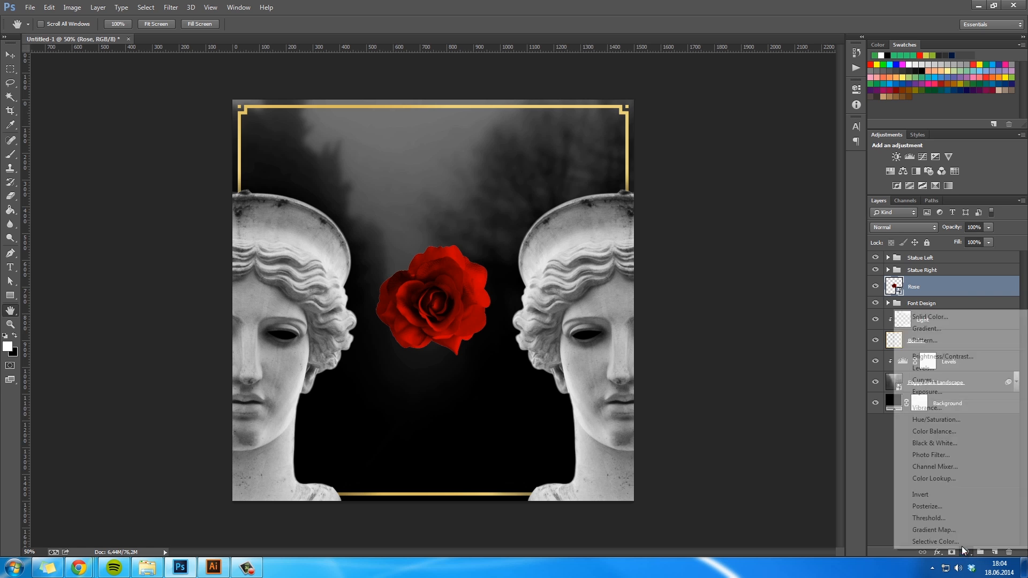
{"action": "left_click", "coordinate": [943, 445]}
{"action": "right_click", "coordinate": [951, 296]}
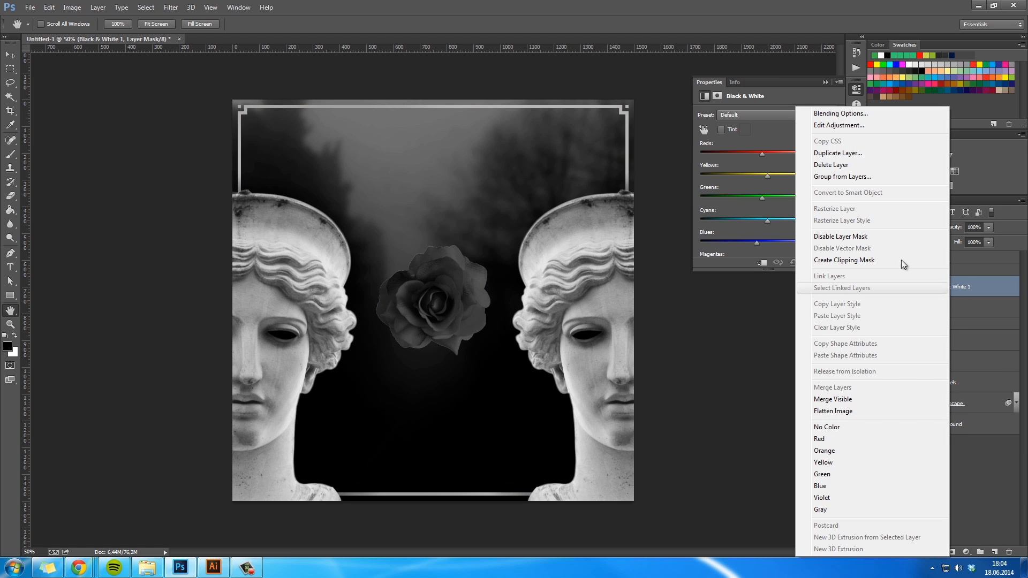
{"action": "left_click", "coordinate": [961, 283]}
{"action": "right_click", "coordinate": [958, 287]}
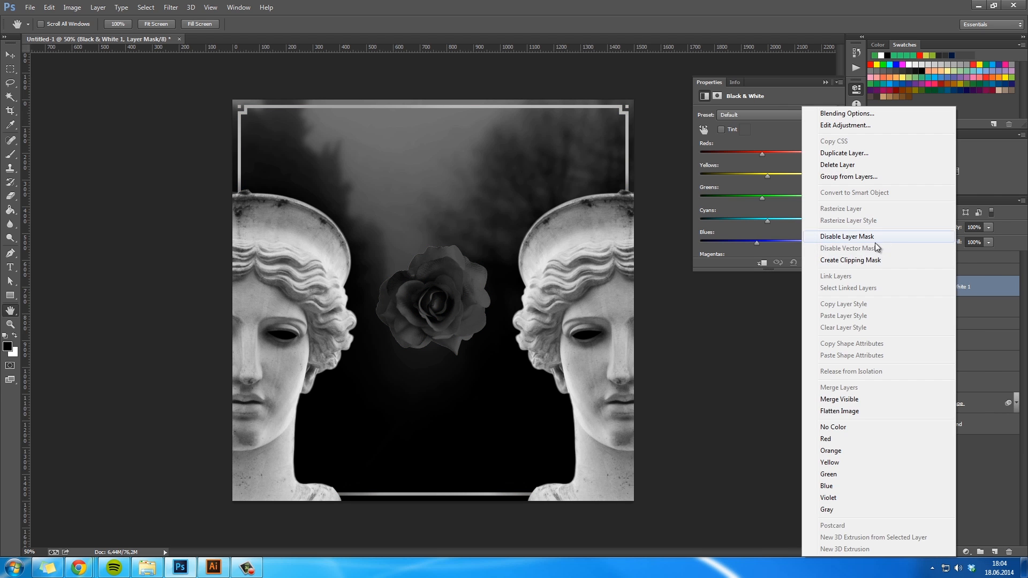
{"action": "left_click", "coordinate": [865, 262]}
- Brighten the rose with a clipped Levels adjustment: input levels 10, 2.39 and 122, output levels 5 to 255
{"action": "left_click", "coordinate": [966, 553]}
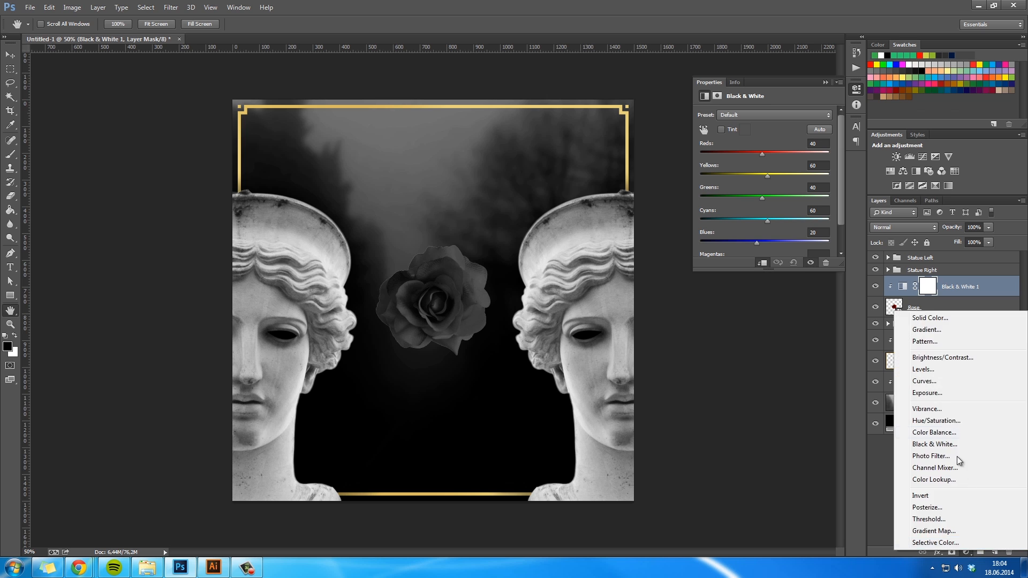
{"action": "left_click", "coordinate": [910, 369]}
{"action": "right_click", "coordinate": [953, 279]}
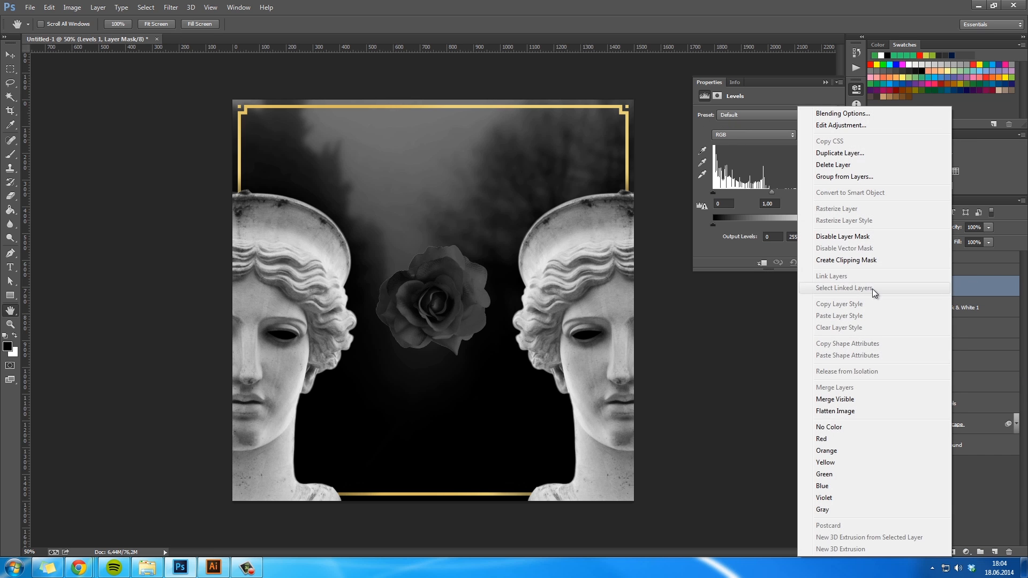
{"action": "left_click", "coordinate": [864, 262]}
{"action": "left_click_drag", "start_coordinate": [829, 198], "coordinate": [716, 222]}
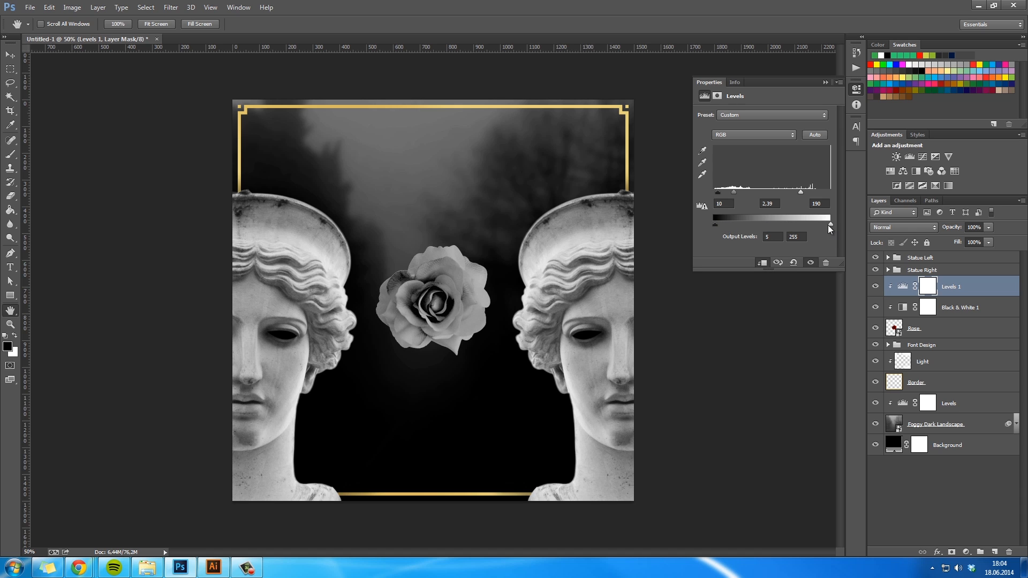
{"action": "left_click_drag", "start_coordinate": [831, 224], "coordinate": [808, 224]}
{"action": "left_click_drag", "start_coordinate": [792, 195], "coordinate": [770, 200]}
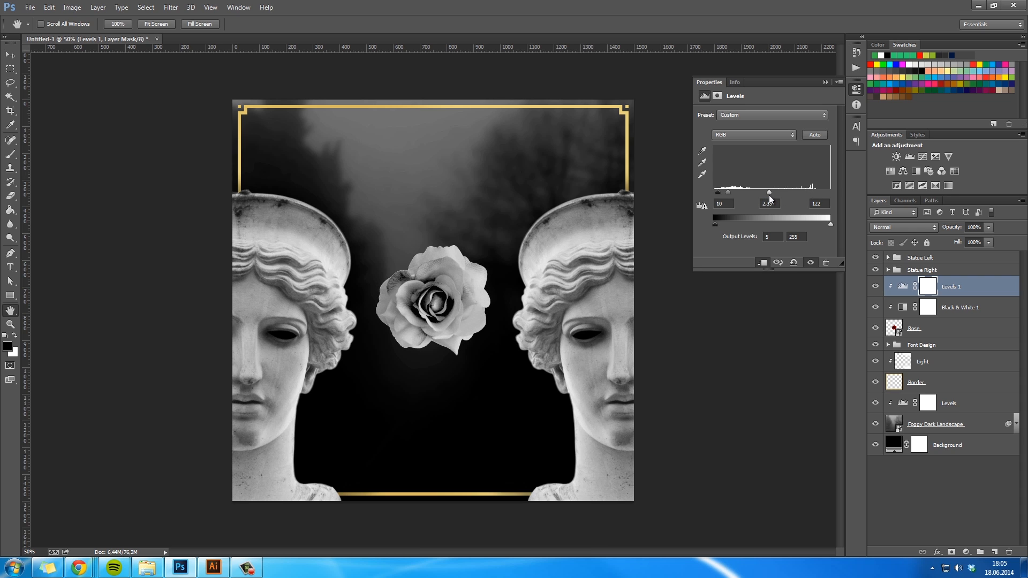
{"action": "left_click", "coordinate": [827, 82]}
- Group the rose layer with its Black & White and Levels adjustments and name the group Rose
{"action": "left_click", "coordinate": [948, 329], "text": "shift"}
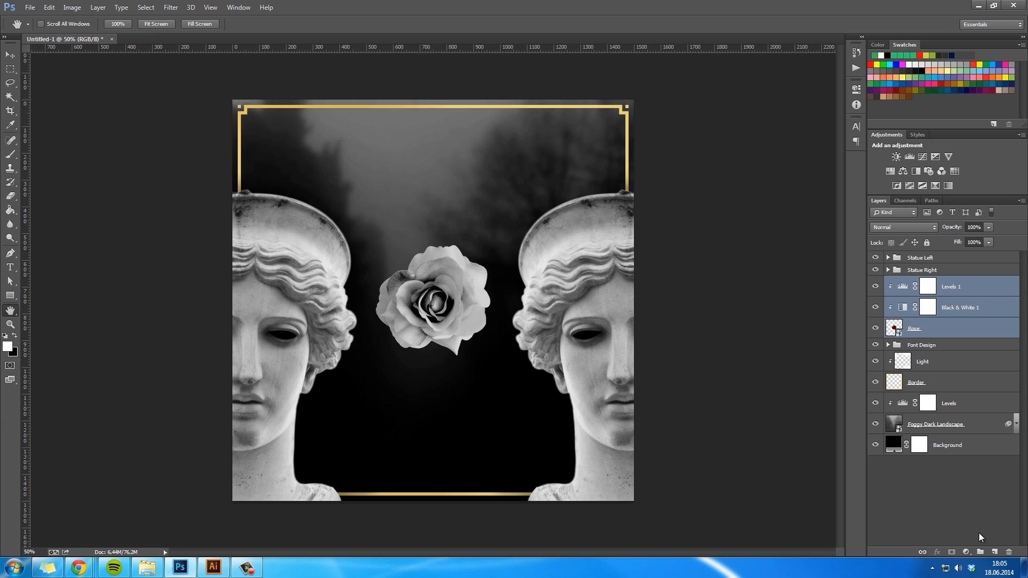
{"action": "key", "text": "ctrl+g"}
{"action": "double_click", "coordinate": [913, 281]}
{"action": "type", "text": "Rose"}
{"action": "key", "text": "Return"}
- Place a copy of the Rose group, rotated 120° and scaled to about 67%, at the top of the right statue's headpiece
{"action": "key", "text": "v"}
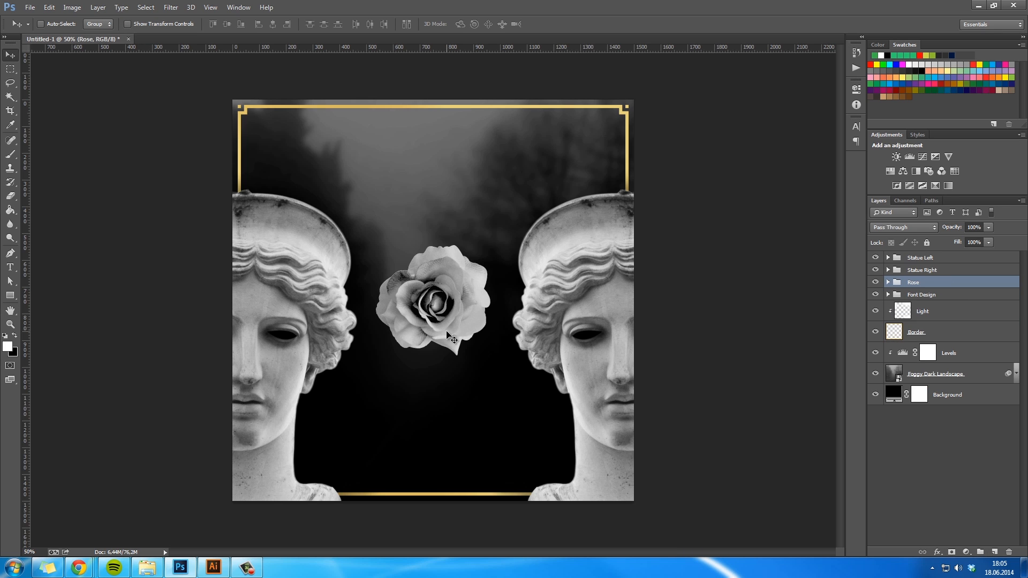
{"action": "key", "text": "ctrl+j"}
{"action": "key", "text": "ctrl+t"}
{"action": "left_click_drag", "start_coordinate": [578, 356], "coordinate": [410, 434]}
{"action": "left_click_drag", "start_coordinate": [454, 376], "coordinate": [439, 355]}
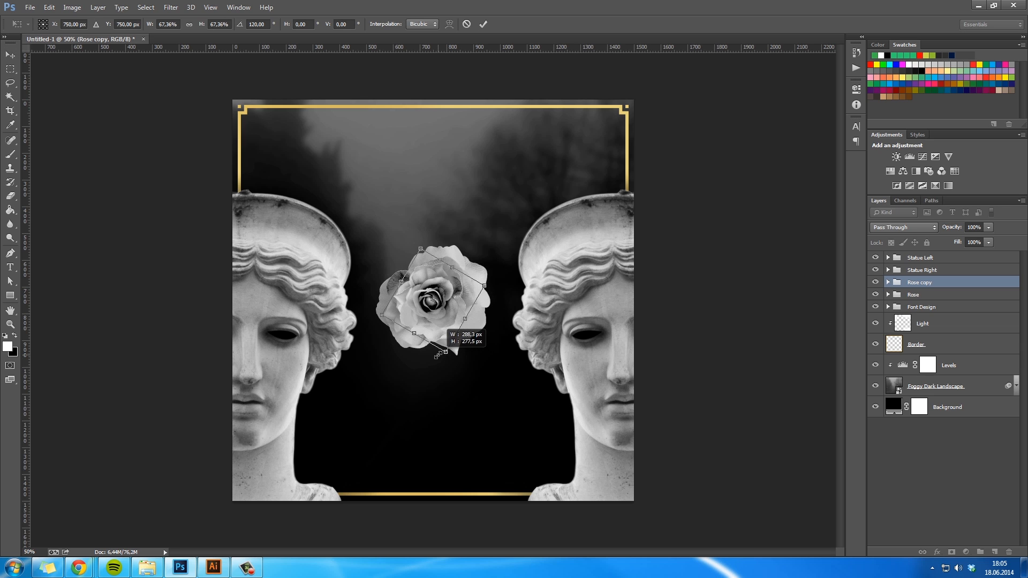
{"action": "key", "text": "Return"}
{"action": "left_click_drag", "start_coordinate": [458, 323], "coordinate": [635, 194]}
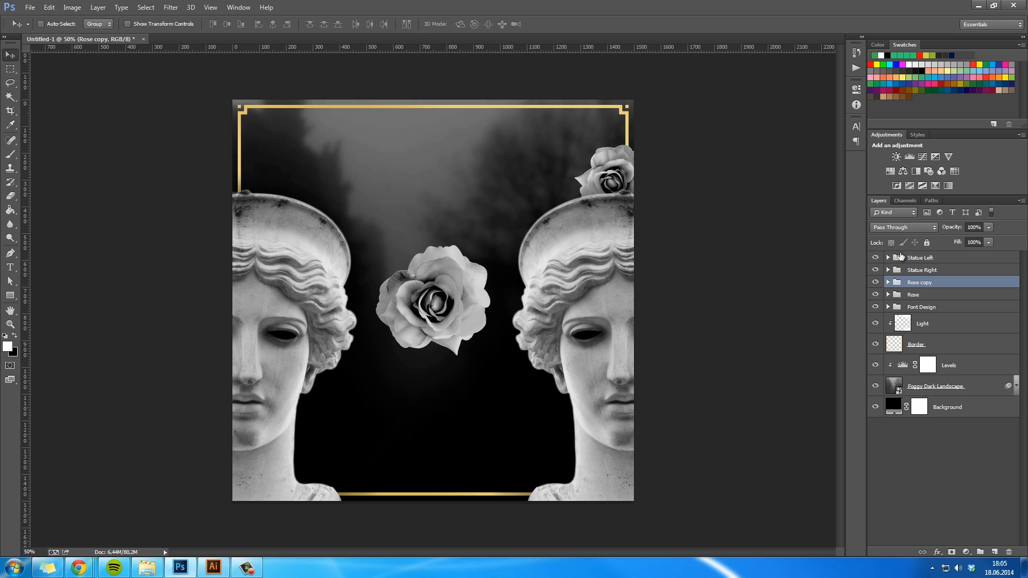
- Hide the original Rose group and place another copy of the small rose beside the first one on the right statue's headpiece
{"action": "left_click", "coordinate": [875, 295]}
{"action": "key", "text": "ctrl+j"}
{"action": "left_click_drag", "start_coordinate": [640, 209], "coordinate": [589, 224]}
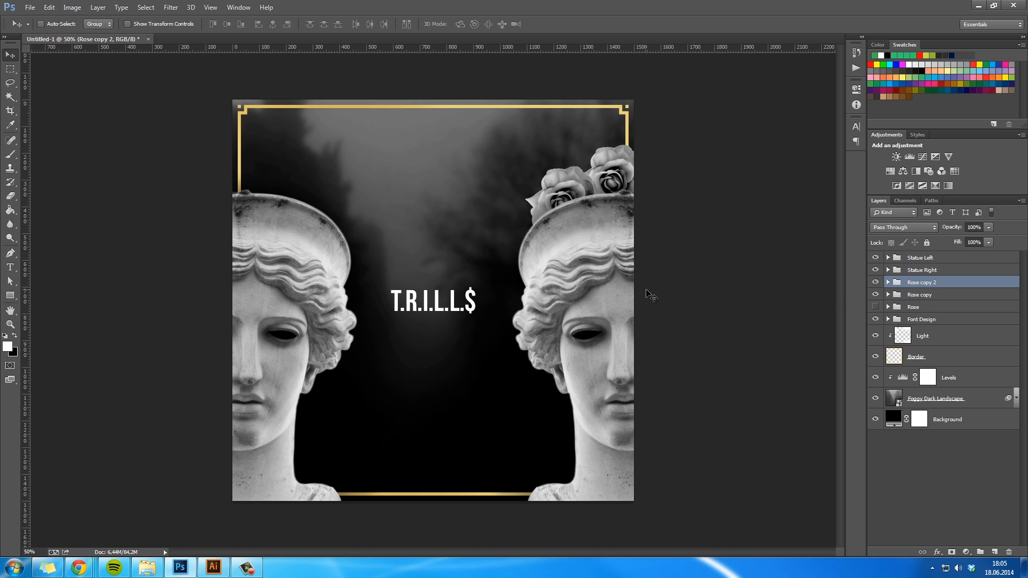
- Duplicate the two headpiece roses, rotate the pair and place it along the outer edge of the right statue's headpiece and hair
{"action": "left_click", "coordinate": [944, 300], "text": "shift"}
{"action": "key", "text": "ctrl+j"}
{"action": "left_click_drag", "start_coordinate": [641, 206], "coordinate": [568, 308]}
{"action": "key", "text": "ctrl+t"}
{"action": "left_click_drag", "start_coordinate": [734, 286], "coordinate": [624, 122]}
{"action": "key", "text": "Return"}
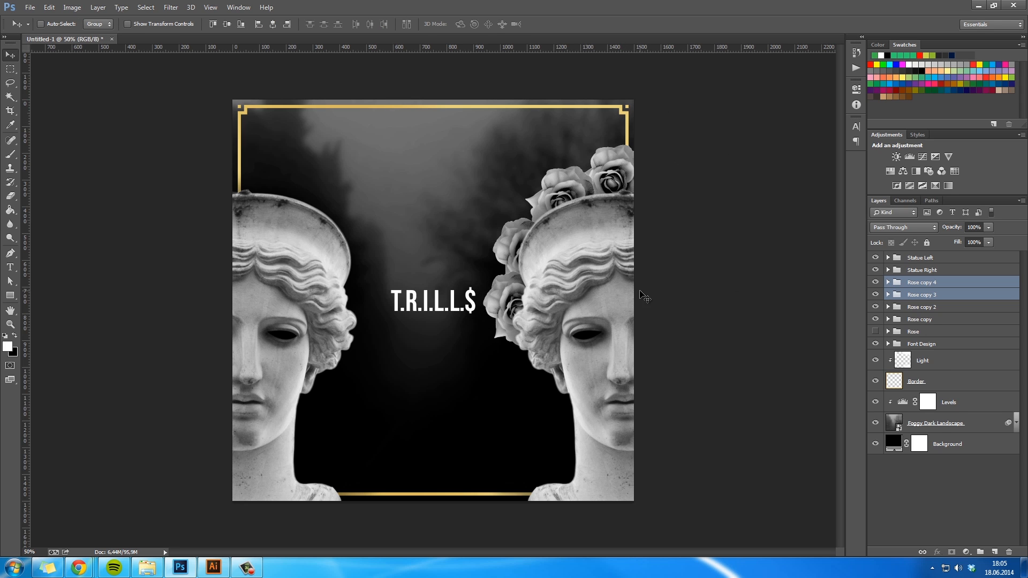
- Duplicate the latest rose pair, rotate it about -54° and place it beside the right statue's cheek and jaw
{"action": "key", "text": "ctrl+j"}
{"action": "key", "text": "ctrl+t"}
{"action": "left_click_drag", "start_coordinate": [685, 319], "coordinate": [632, 193]}
{"action": "left_click_drag", "start_coordinate": [561, 267], "coordinate": [594, 371]}
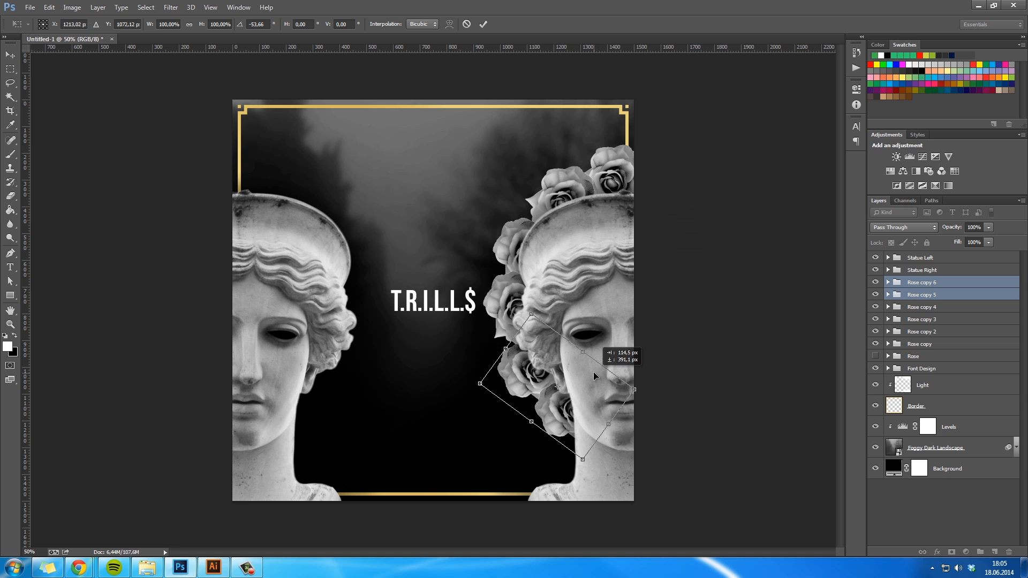
{"action": "key", "text": "Return"}
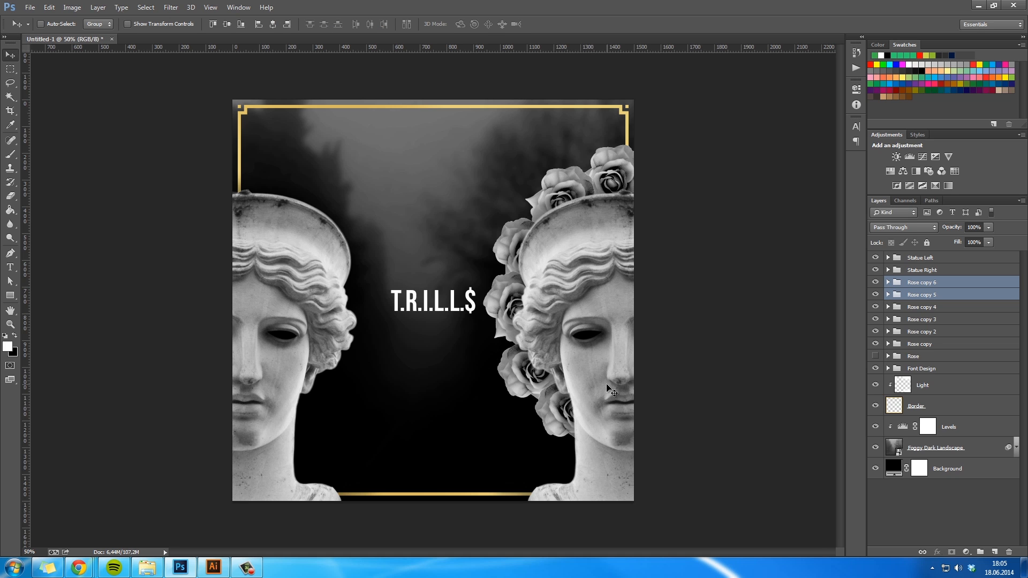
- Add another copy of the rose pair, rotated to follow the right statue's neck down to the shoulder at the canvas's lower edge
{"action": "key", "text": "ctrl+j"}
{"action": "key", "text": "ctrl+t"}
{"action": "left_click_drag", "start_coordinate": [725, 282], "coordinate": [702, 476]}
{"action": "left_click_drag", "start_coordinate": [565, 430], "coordinate": [564, 522]}
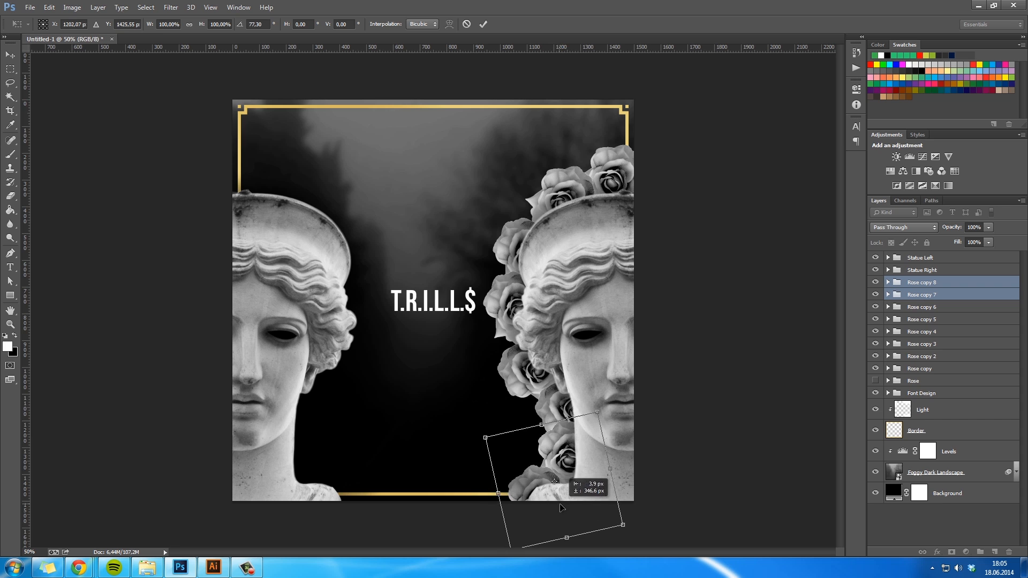
{"action": "left_click_drag", "start_coordinate": [696, 489], "coordinate": [428, 477]}
{"action": "key", "text": "Return"}
{"action": "key", "text": "space"}
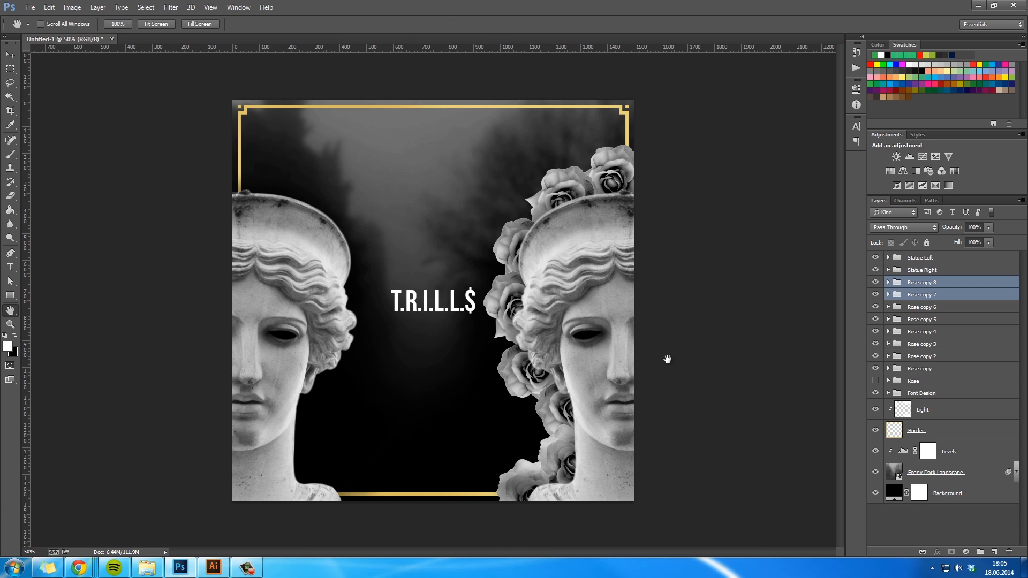
- Duplicate all eight rose copies, flip them horizontally and move them 936 px across behind the left statue
{"action": "left_click", "coordinate": [953, 283]}
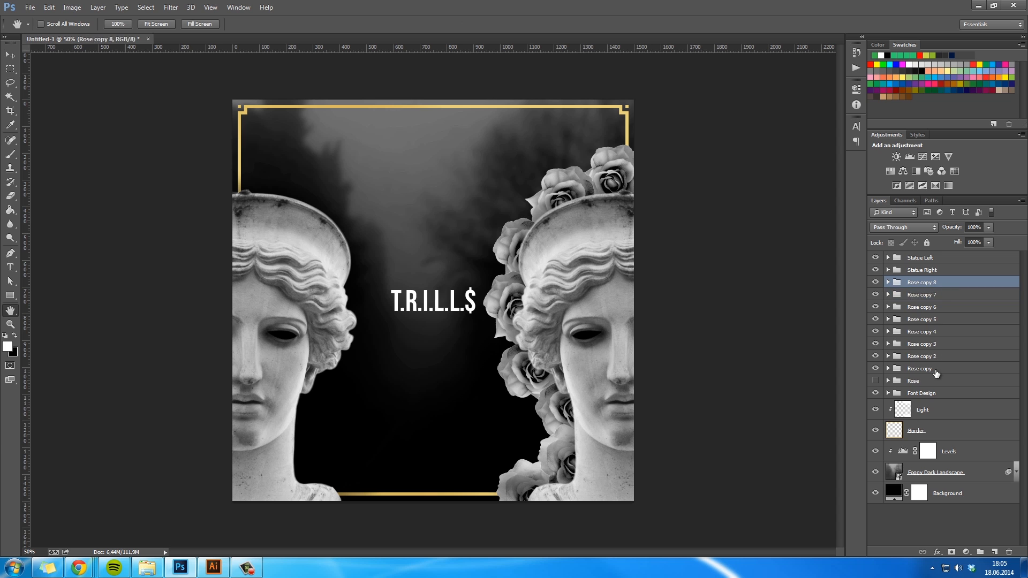
{"action": "left_click", "coordinate": [911, 368], "text": "shift"}
{"action": "key", "text": "ctrl+j"}
{"action": "key", "text": "ctrl+t"}
{"action": "right_click", "coordinate": [583, 379]}
{"action": "left_click", "coordinate": [640, 360]}
{"action": "left_click_drag", "start_coordinate": [605, 374], "coordinate": [356, 375]}
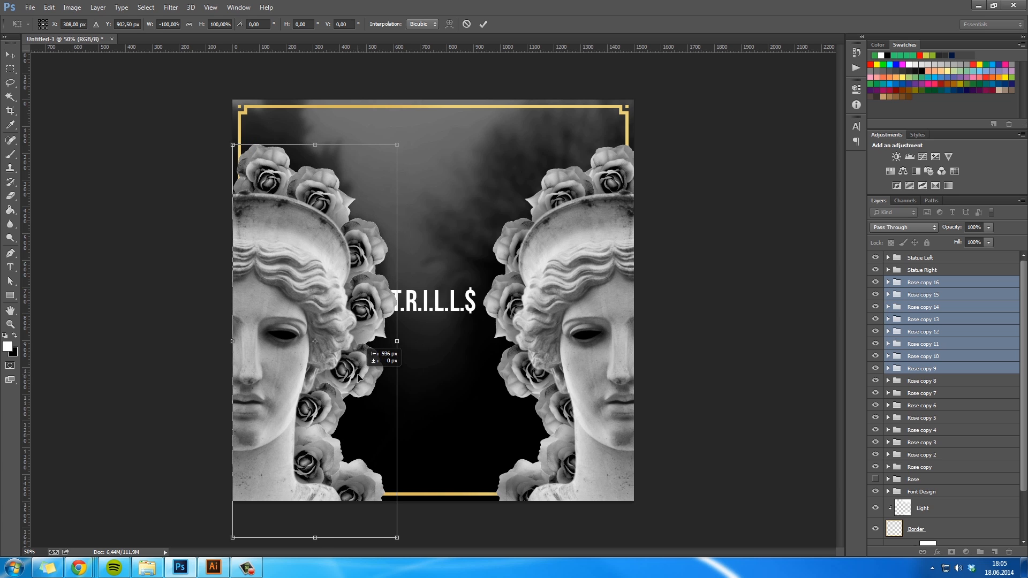
{"action": "key", "text": "Return"}
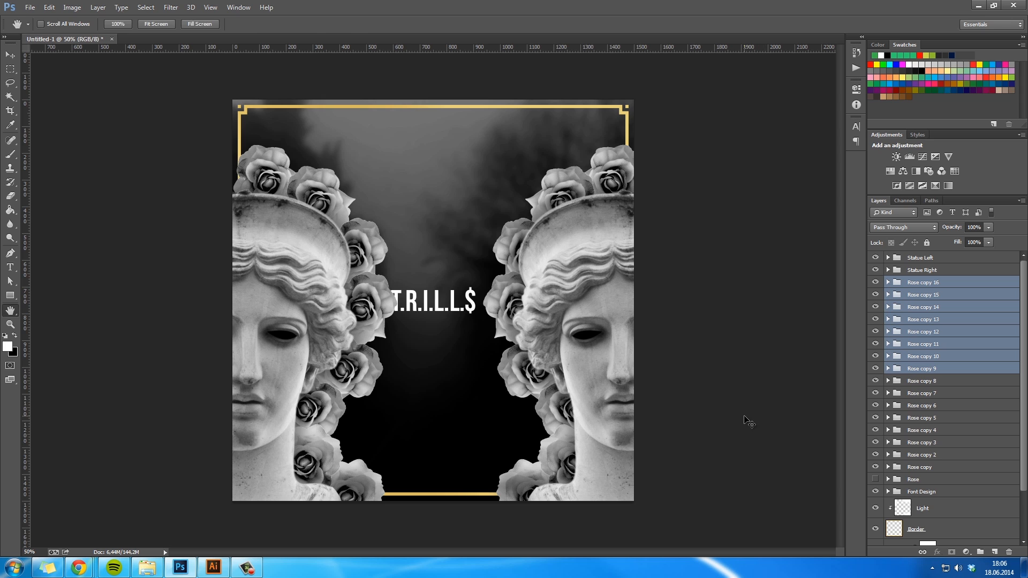
- Nudge the mirrored roses outward so they sit further behind the left statue
{"action": "key", "text": "v"}
{"action": "key", "text": "shift+Left"}
{"action": "key", "text": "shift+Left"}
{"action": "key", "text": "shift+Left"}
{"action": "key", "text": "shift+Left"}
{"action": "key", "text": "shift+Left"}
{"action": "key", "text": "shift+Left"}
{"action": "key", "text": "shift+Left"}
{"action": "key", "text": "shift+Left"}
{"action": "key", "text": "shift+Left"}
{"action": "key", "text": "shift+Left"}
{"action": "key", "text": "shift+Left"}
{"action": "key", "text": "shift+Right"}
{"action": "key", "text": "shift+Right"}
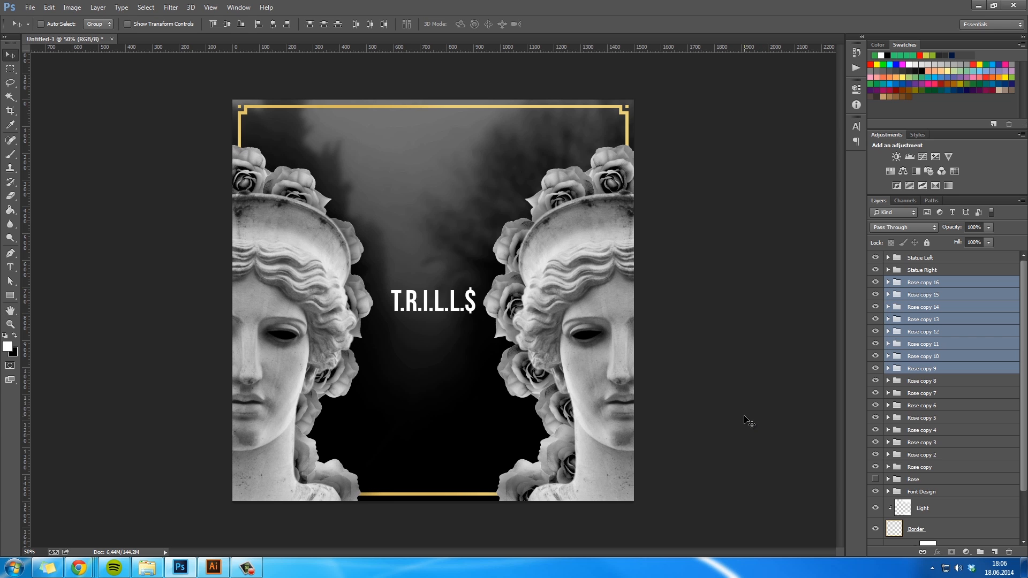
{"action": "key", "text": "h"}
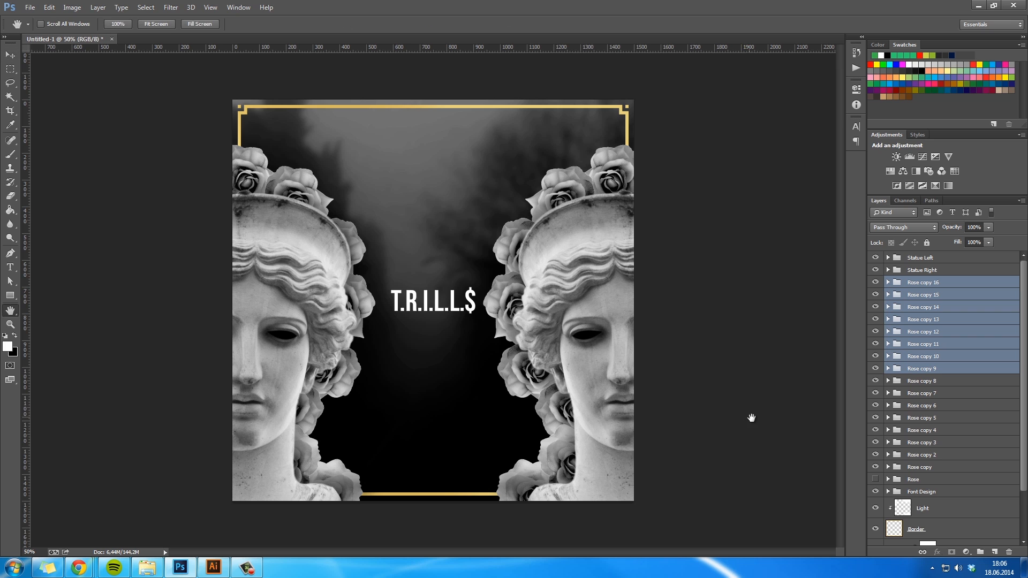
- Select Rose copy through Rose copy 8 and nudge them outward behind the right statue to match the left side
{"action": "left_click", "coordinate": [935, 381]}
{"action": "left_click", "coordinate": [935, 467], "text": "shift"}
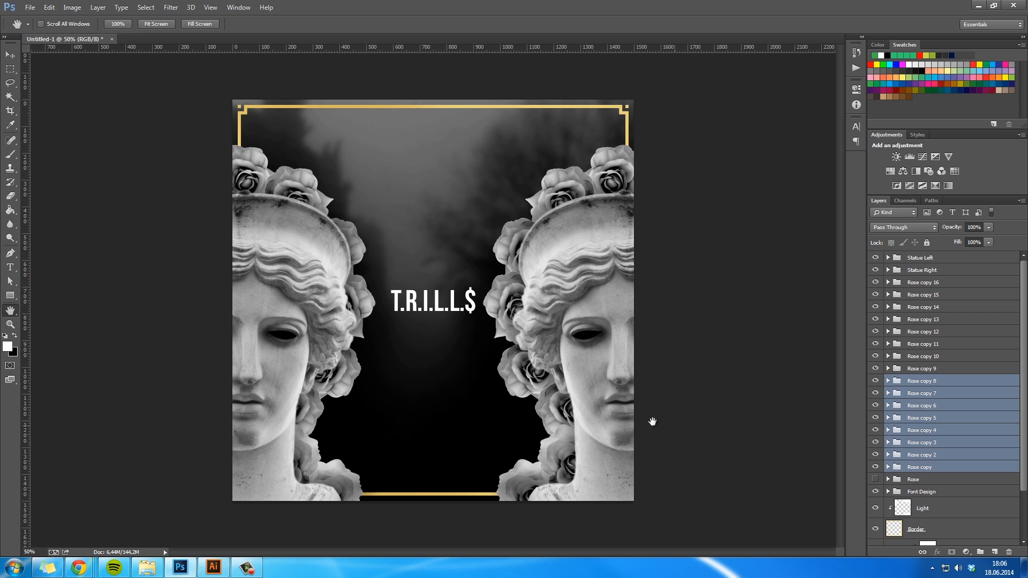
{"action": "key", "text": "v"}
{"action": "key", "text": "shift+Right"}
{"action": "key", "text": "shift+Right"}
{"action": "key", "text": "shift+Right"}
{"action": "key", "text": "shift+Right"}
{"action": "key", "text": "shift+Right"}
{"action": "key", "text": "shift+Right"}
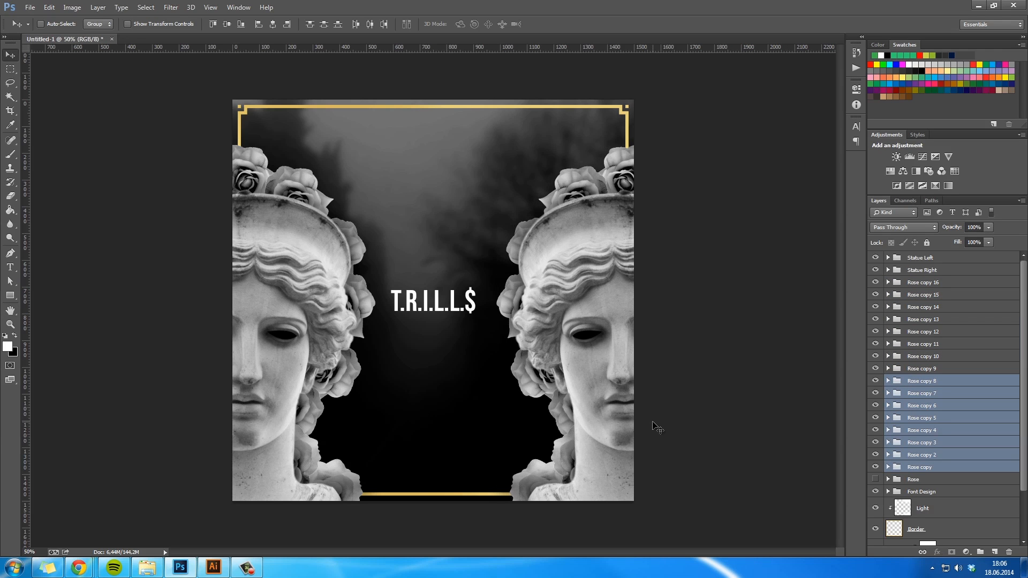
{"action": "key", "text": "shift+Left"}
{"action": "key", "text": "shift+Left"}
{"action": "key", "text": "shift+Left"}
{"action": "key", "text": "shift+Left"}
{"action": "key", "text": "shift+Left"}
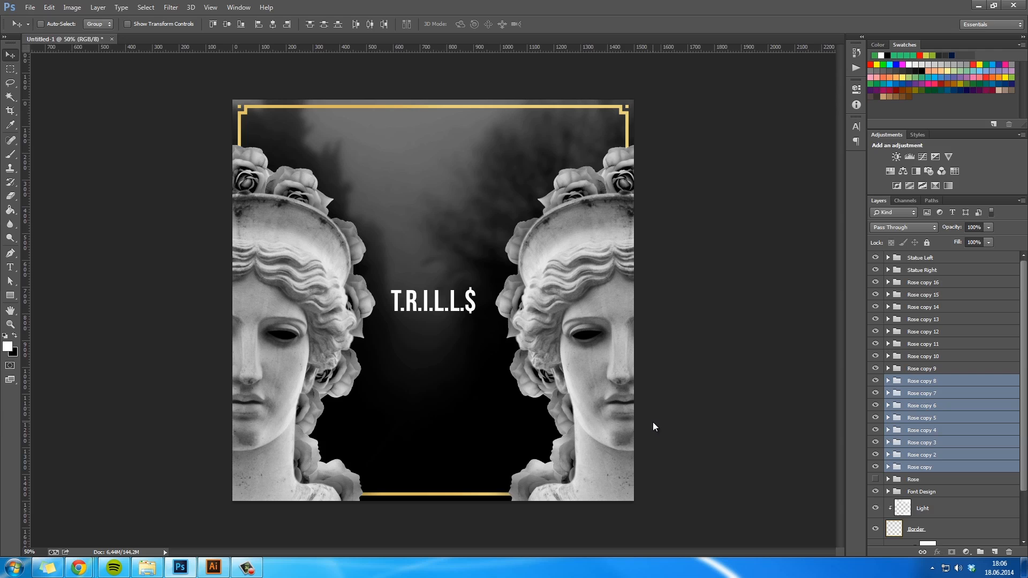
{"action": "key", "text": "h"}
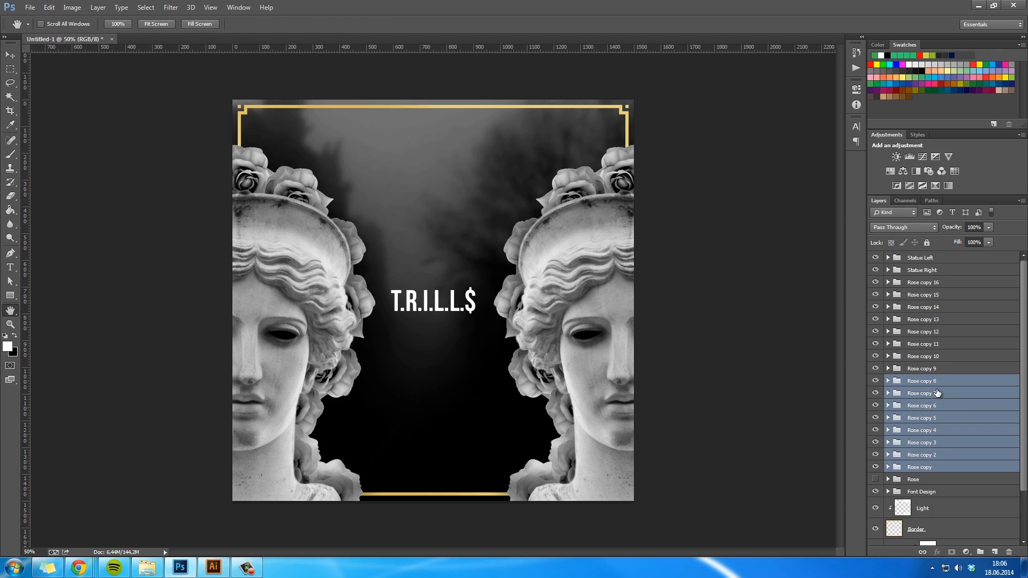
- Group all sixteen rose copies and name the group Roses
{"action": "left_click", "coordinate": [946, 284]}
{"action": "left_click", "coordinate": [944, 466], "text": "shift"}
{"action": "key", "text": "ctrl+g"}
{"action": "double_click", "coordinate": [917, 284]}
{"action": "type", "text": "Roses"}
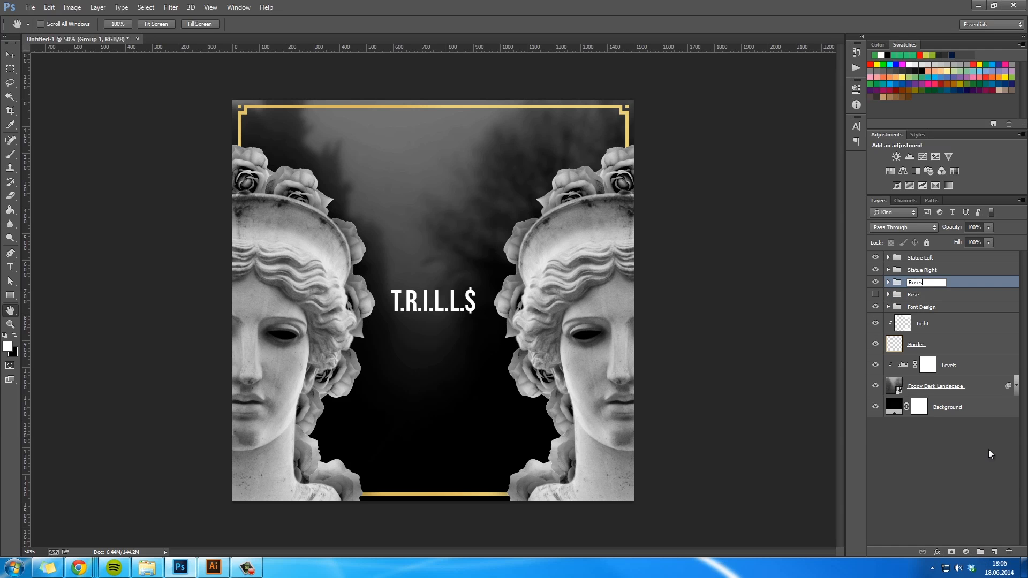
{"action": "key", "text": "Return"}
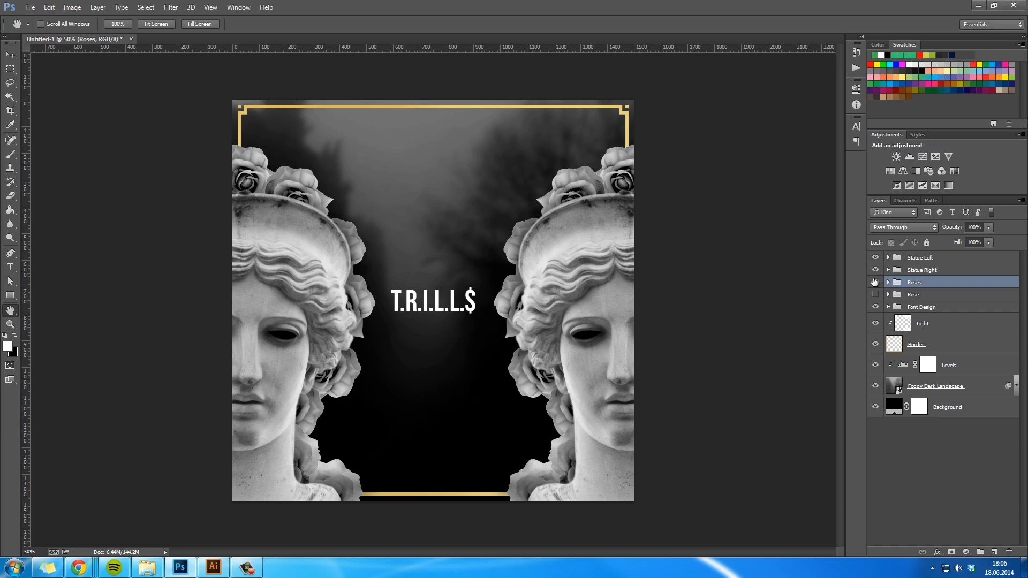
- Hide the Roses and both statue groups, then duplicate Foggy Dark Landscape with its Levels adjustment and hide the two originals
{"action": "left_click_drag", "start_coordinate": [875, 282], "coordinate": [877, 257]}
{"action": "left_click", "coordinate": [931, 445]}
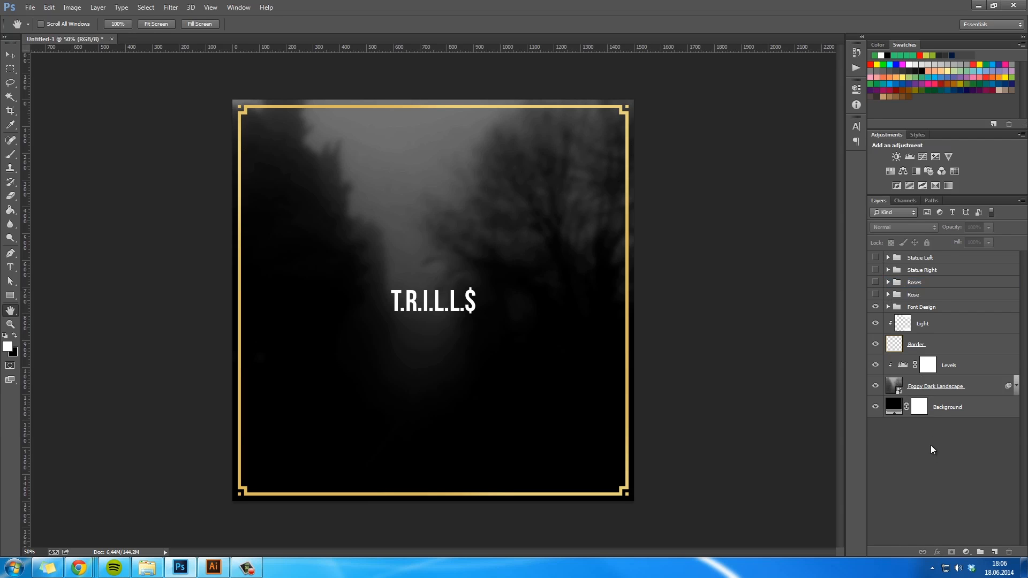
{"action": "left_click", "coordinate": [986, 386]}
{"action": "left_click", "coordinate": [980, 368], "text": "ctrl"}
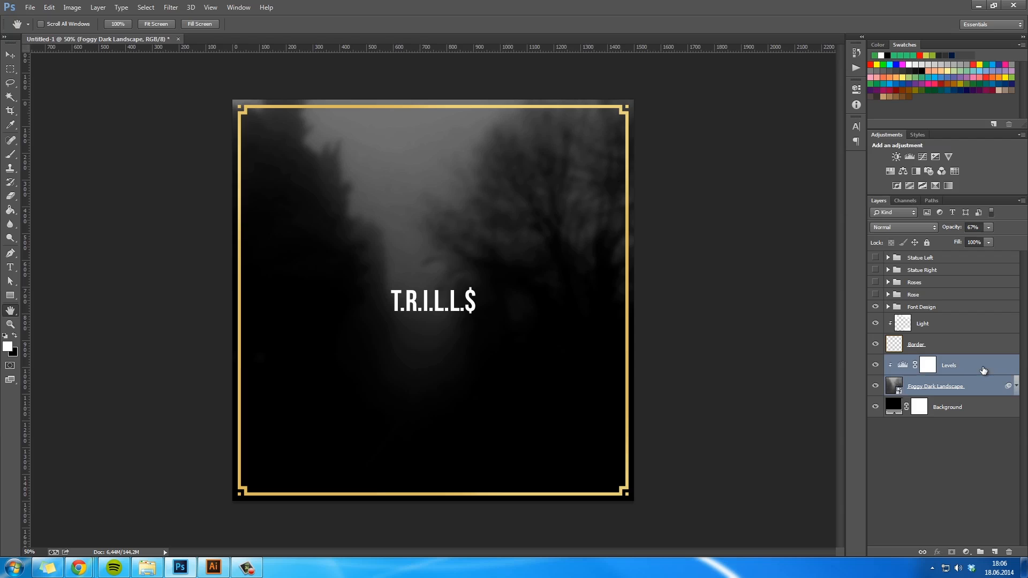
{"action": "right_click", "coordinate": [978, 365]}
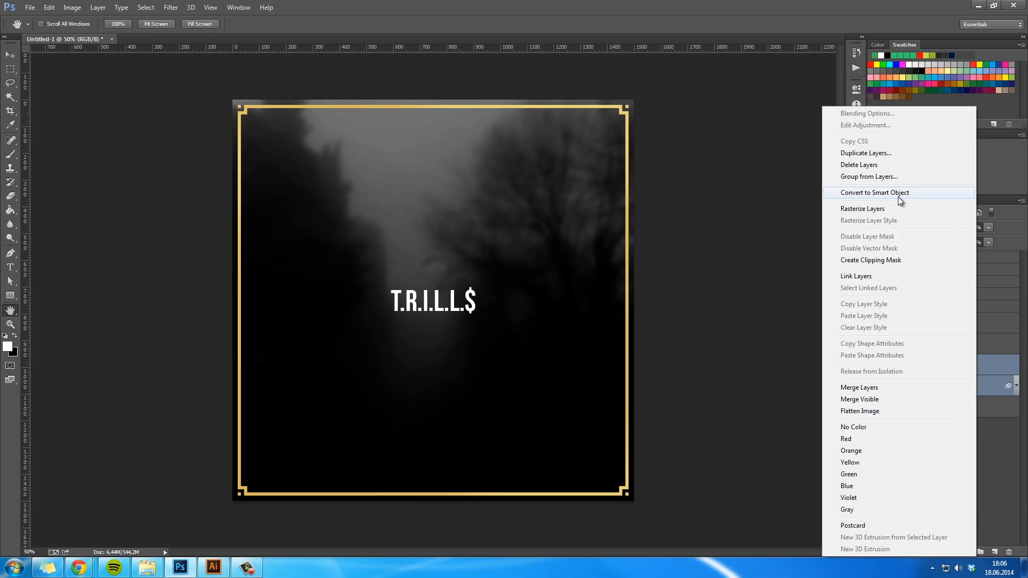
{"action": "left_click", "coordinate": [981, 387]}
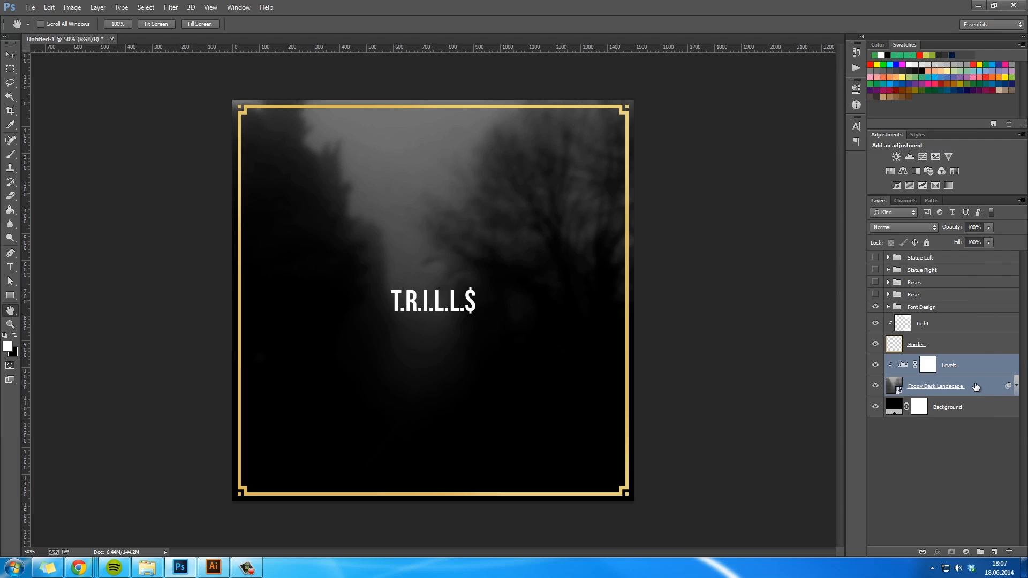
{"action": "key", "text": "ctrl+j"}
{"action": "left_click", "coordinate": [875, 407]}
{"action": "left_click", "coordinate": [876, 428]}
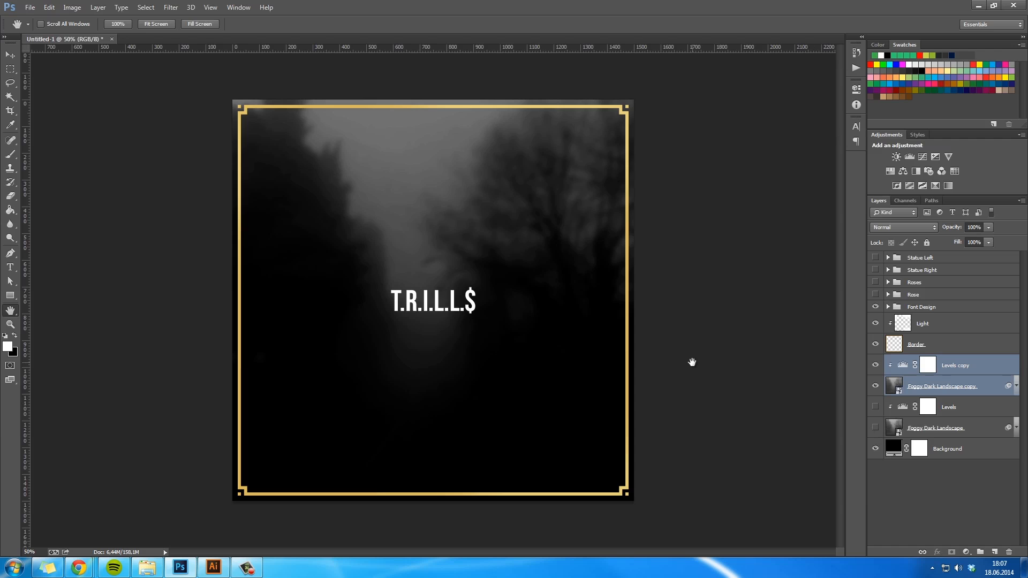
- Merge the duplicated landscape and Levels into one smart object and rasterize it
{"action": "right_click", "coordinate": [977, 362]}
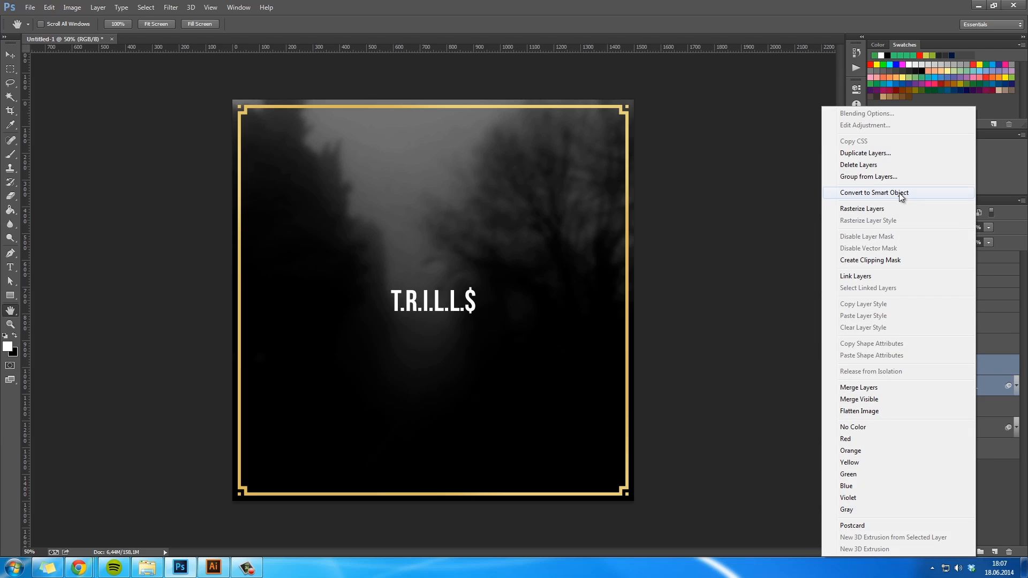
{"action": "left_click", "coordinate": [901, 194]}
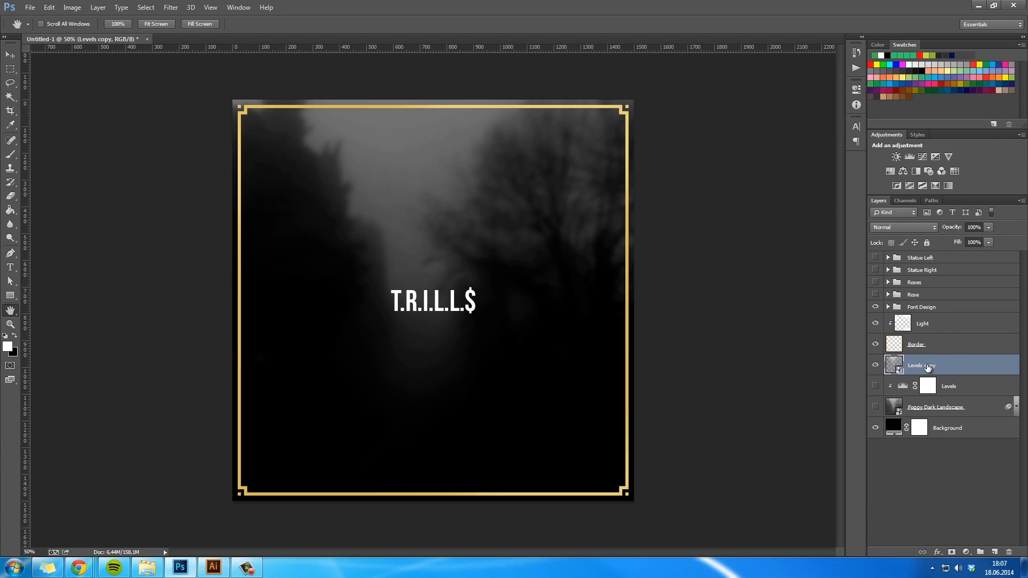
{"action": "right_click", "coordinate": [919, 375]}
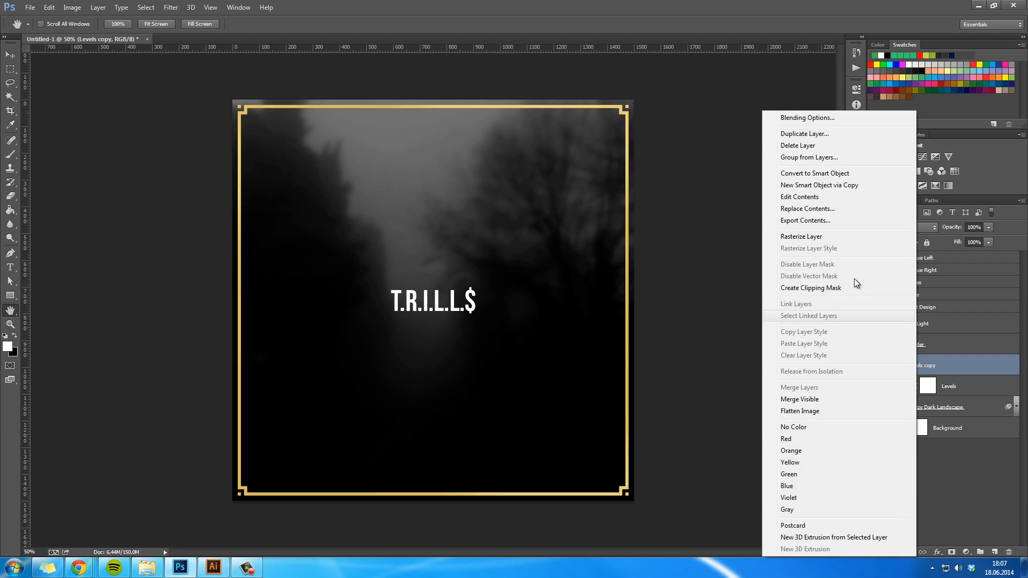
{"action": "left_click", "coordinate": [820, 238]}
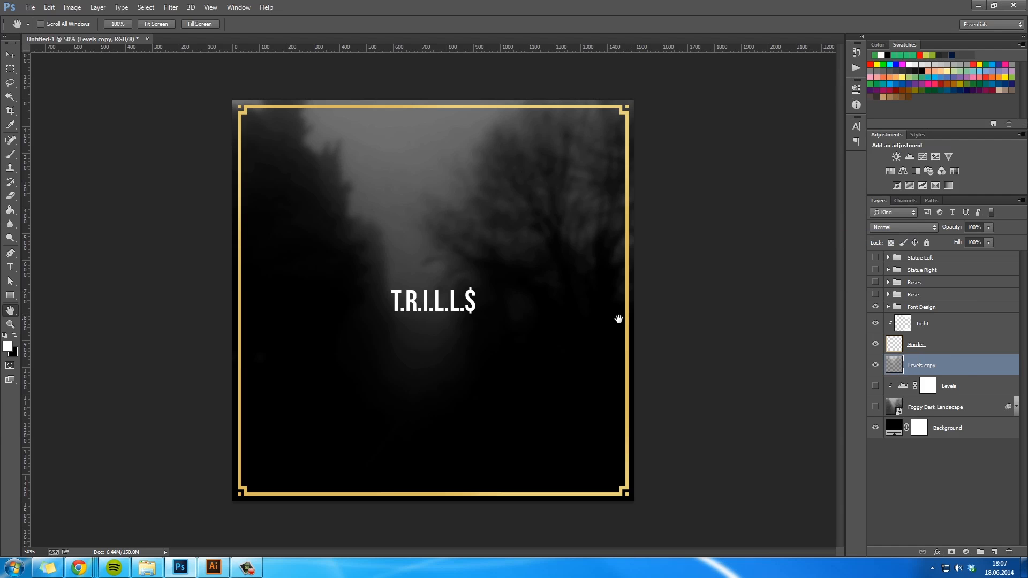
{"action": "key", "text": "m"}
{"action": "left_click_drag", "start_coordinate": [632, 101], "coordinate": [368, 363]}
{"action": "key", "text": "ctrl+d"}
{"action": "left_click_drag", "start_coordinate": [633, 101], "coordinate": [338, 318]}
{"action": "key", "text": "ctrl+d"}
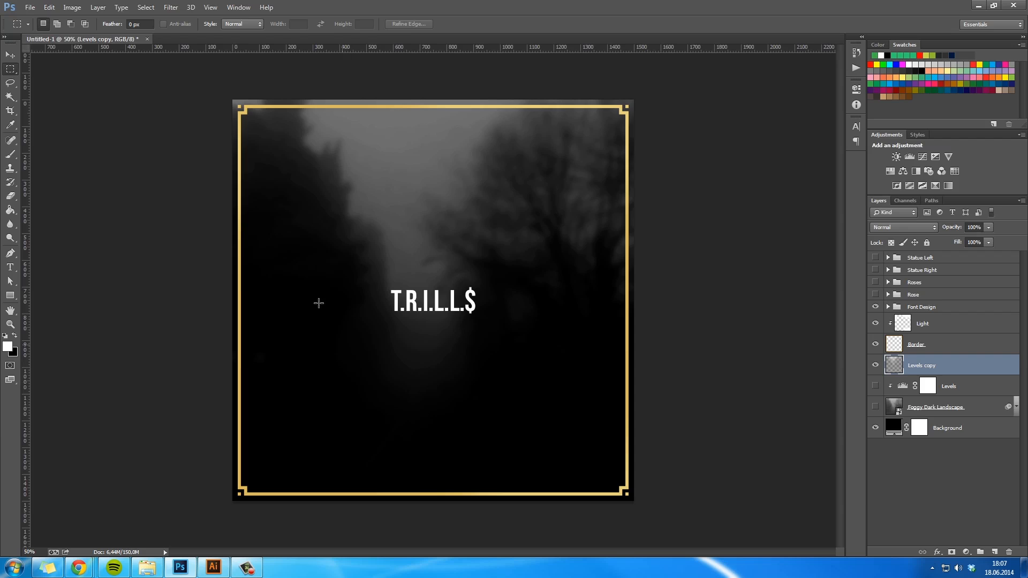
- Calculate 1500/2 in the Windows calculator to find half the canvas width
{"action": "left_click", "coordinate": [13, 568]}
{"action": "type", "text": "calc"}
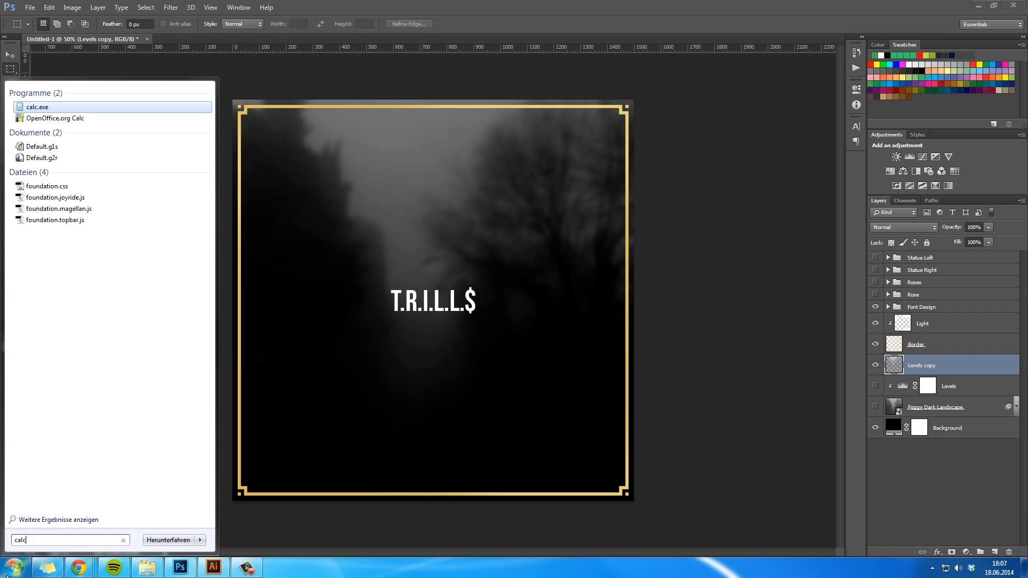
{"action": "key", "text": "Return"}
{"action": "type", "text": "1500/2"}
{"action": "key", "text": "Return"}
{"action": "left_click", "coordinate": [921, 221]}
- Copy the upper-right quarter of the rasterized landscape to a new layer and hide the Levels copy layer
{"action": "left_click_drag", "start_coordinate": [654, 98], "coordinate": [433, 306]}
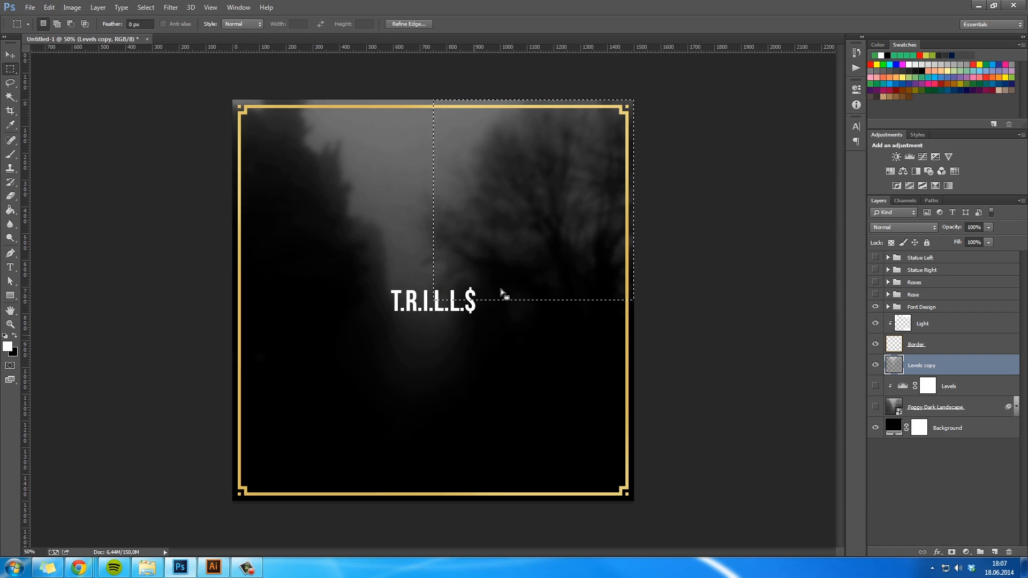
{"action": "right_click", "coordinate": [496, 227]}
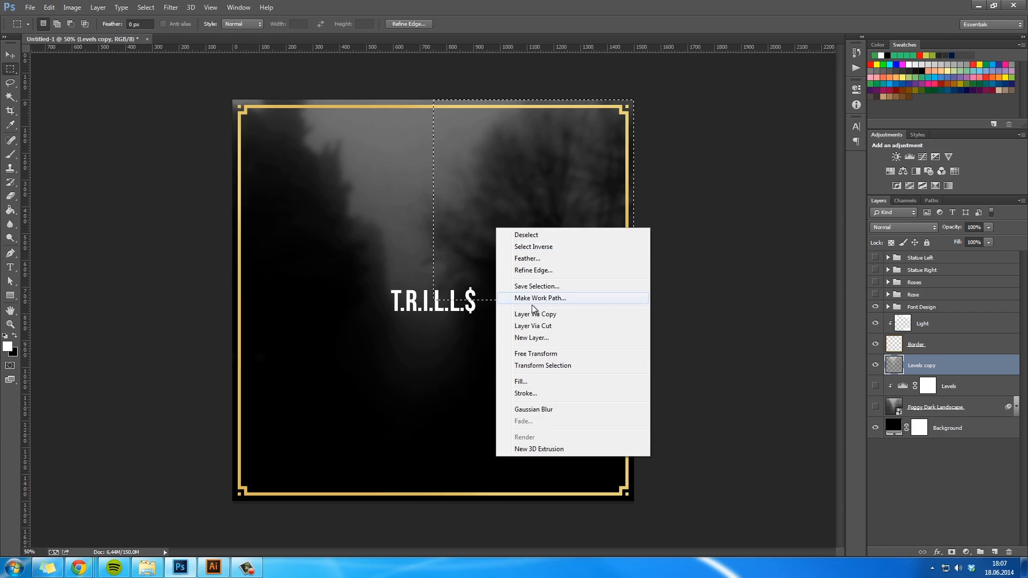
{"action": "left_click", "coordinate": [543, 315]}
{"action": "left_click", "coordinate": [875, 385]}
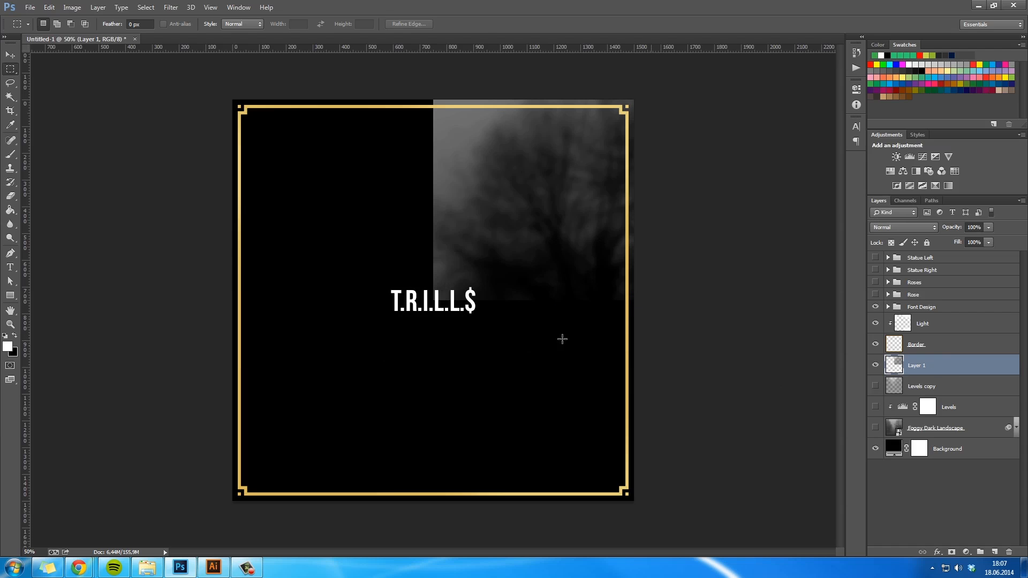
{"action": "key", "text": "ctrl+t"}
{"action": "right_click", "coordinate": [545, 270]}
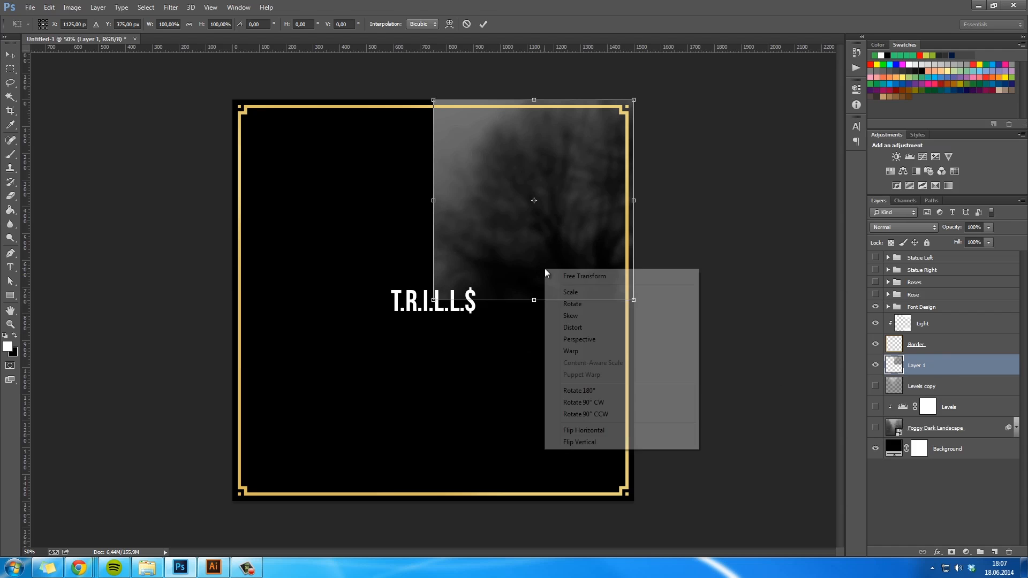
{"action": "left_click", "coordinate": [579, 442]}
{"action": "left_click_drag", "start_coordinate": [565, 227], "coordinate": [565, 447]}
{"action": "key", "text": "Escape"}
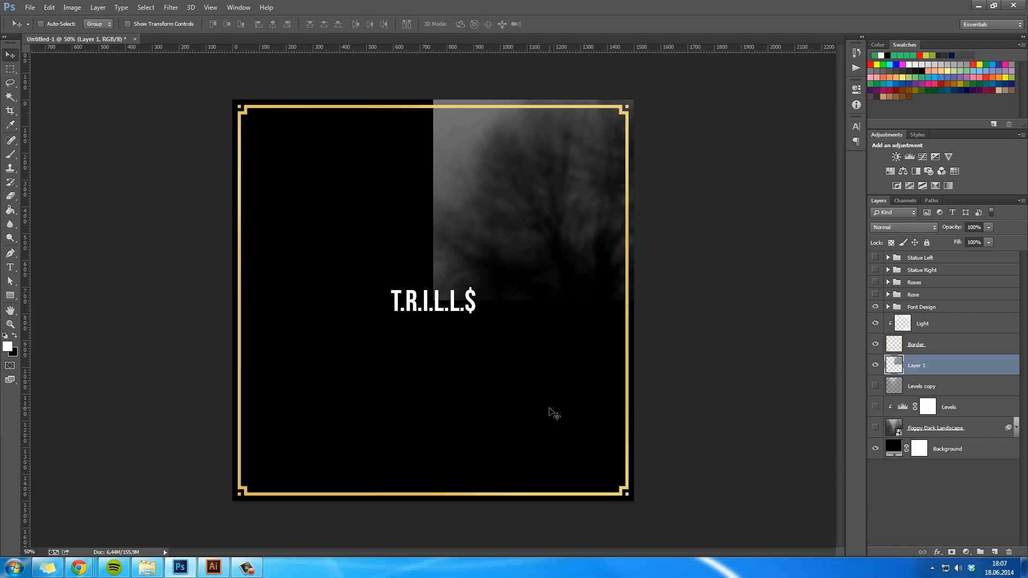
- Duplicate the landscape quarter, flip the copy vertically and place it directly below the original in the canvas's lower-right quarter
{"action": "key", "text": "ctrl+j"}
{"action": "key", "text": "ctrl+t"}
{"action": "right_click", "coordinate": [557, 270]}
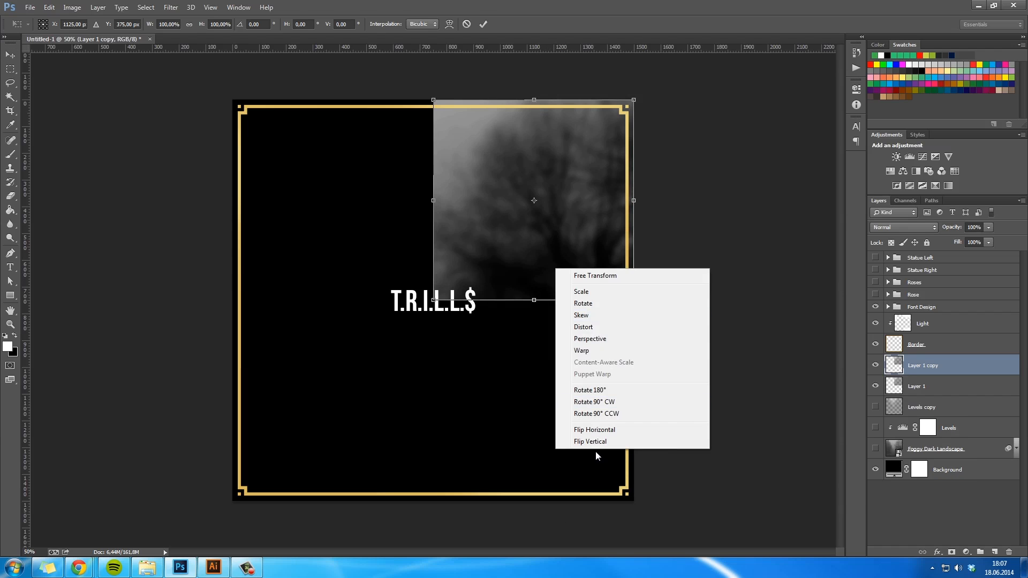
{"action": "left_click", "coordinate": [580, 442]}
{"action": "left_click_drag", "start_coordinate": [578, 277], "coordinate": [578, 441]}
{"action": "key", "text": "Return"}
- Nudge the flipped landscape quarter up so its edge meets the upper quarter at the canvas's horizontal centre line
{"action": "key", "text": "z"}
{"action": "left_click_drag", "start_coordinate": [441, 296], "coordinate": [486, 328]}
{"action": "key", "text": "v"}
{"action": "key", "text": "Up"}
{"action": "key", "text": "Up"}
{"action": "key", "text": "Up"}
{"action": "key", "text": "Up"}
{"action": "key", "text": "Up"}
{"action": "key", "text": "Up"}
{"action": "key", "text": "ctrl+1"}
{"action": "key", "text": "h"}
{"action": "key", "text": "z"}
{"action": "left_click", "coordinate": [486, 328]}
{"action": "key", "text": "h"}
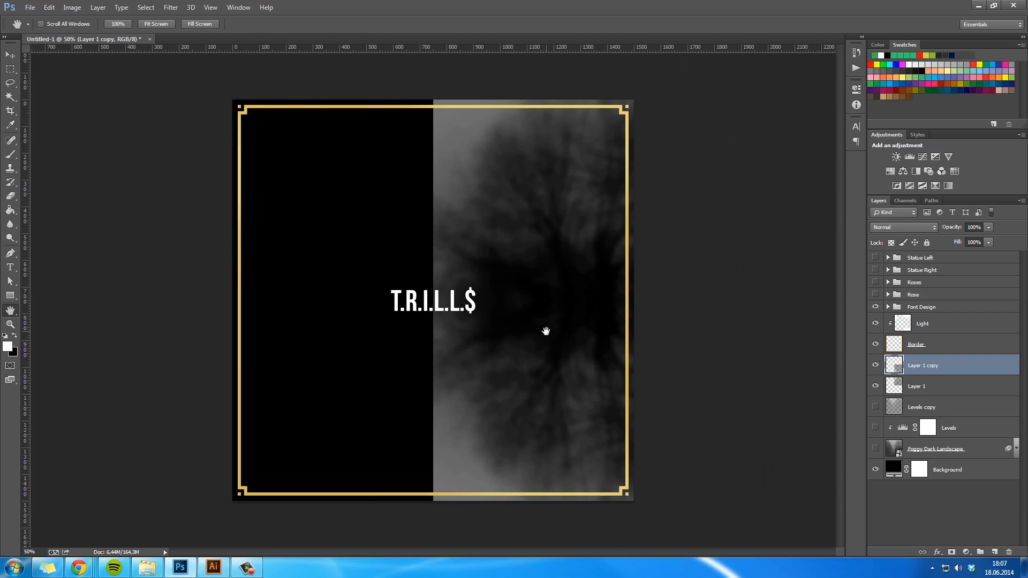
- Duplicate both right-hand landscape quarters together and move the copies horizontally to the canvas's left half
{"action": "left_click", "coordinate": [913, 386], "text": "shift"}
{"action": "key", "text": "ctrl+t"}
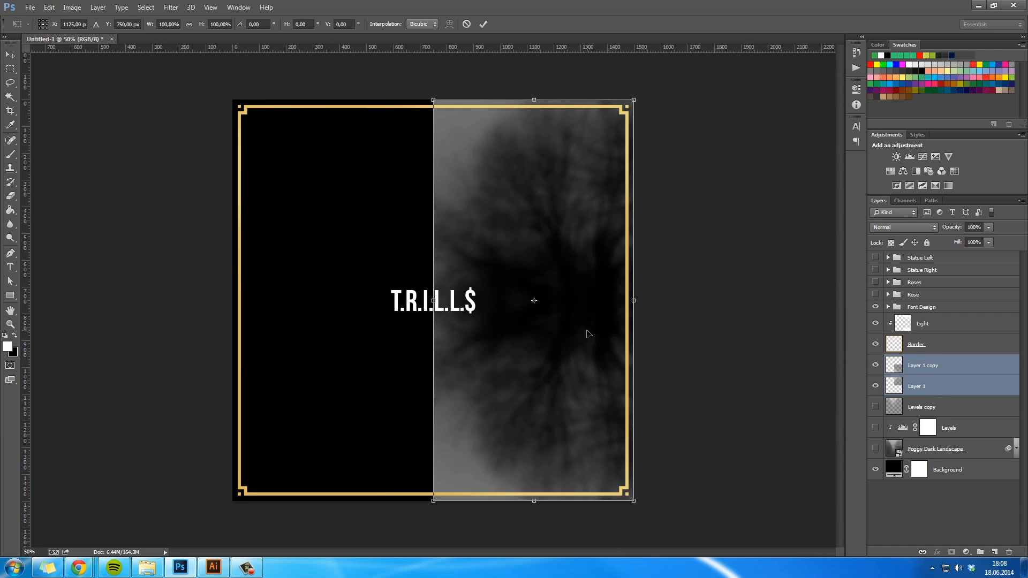
{"action": "key", "text": "Return"}
{"action": "key", "text": "ctrl+alt+t"}
{"action": "right_click", "coordinate": [582, 328]}
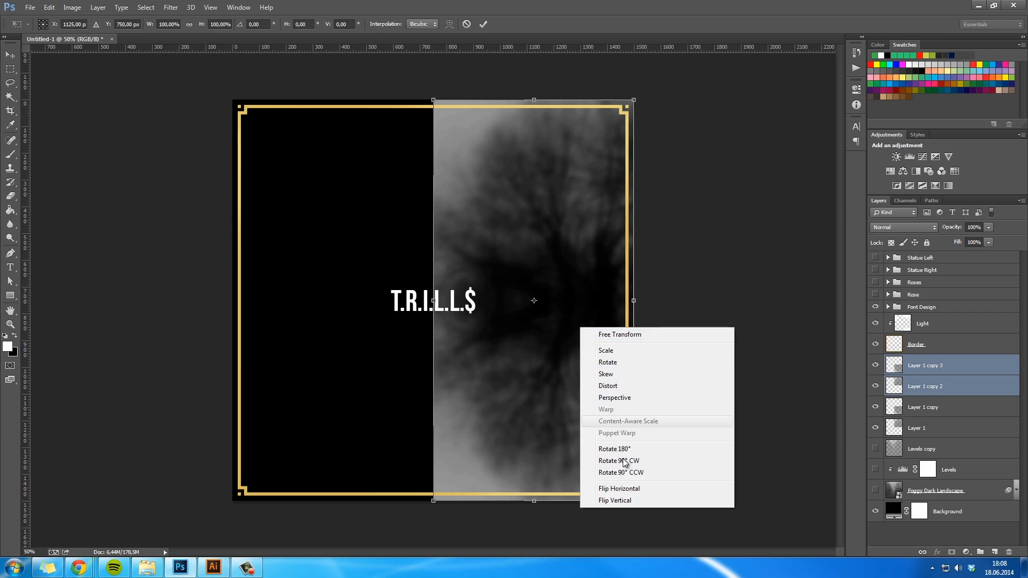
{"action": "left_click", "coordinate": [631, 490]}
{"action": "left_click_drag", "start_coordinate": [574, 373], "coordinate": [350, 372]}
- Flip the copied landscape quarters horizontally and shift them right to meet the originals at the canvas's vertical centre line
{"action": "right_click", "coordinate": [397, 371]}
{"action": "left_click", "coordinate": [435, 532]}
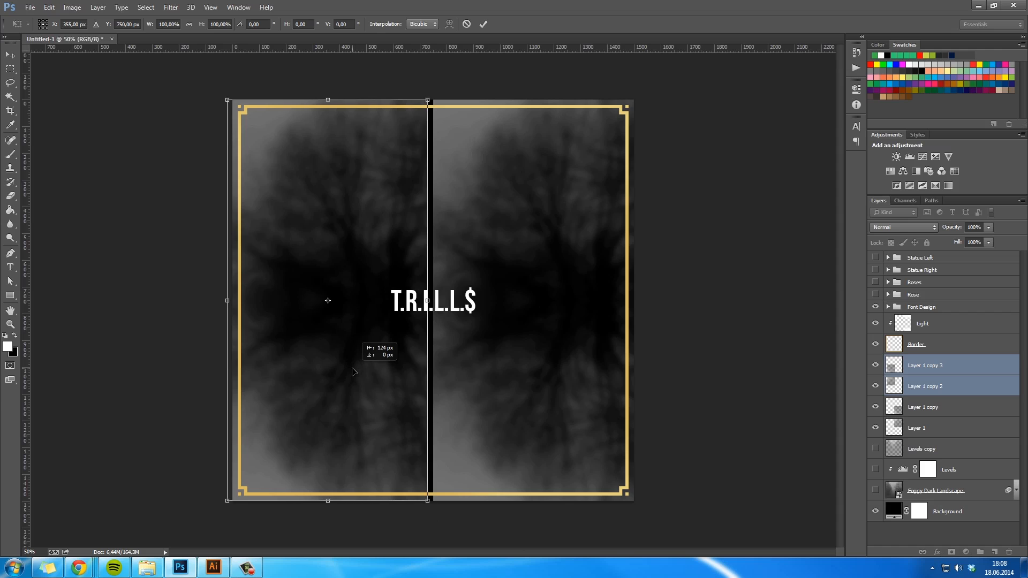
{"action": "right_click", "coordinate": [367, 374]}
{"action": "left_click", "coordinate": [417, 533]}
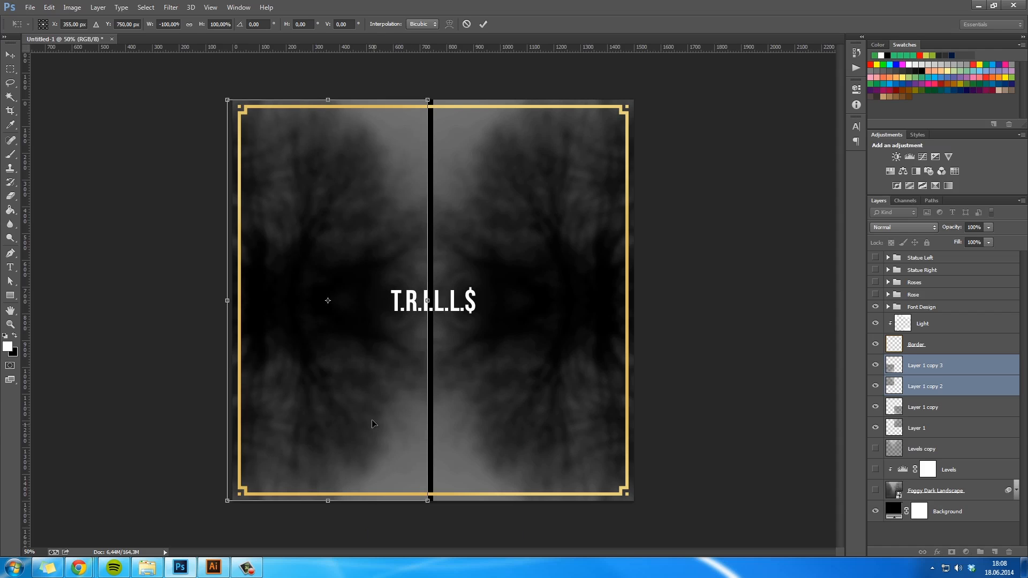
{"action": "left_click_drag", "start_coordinate": [371, 417], "coordinate": [376, 418]}
{"action": "key", "text": "Return"}
{"action": "key", "text": "h"}
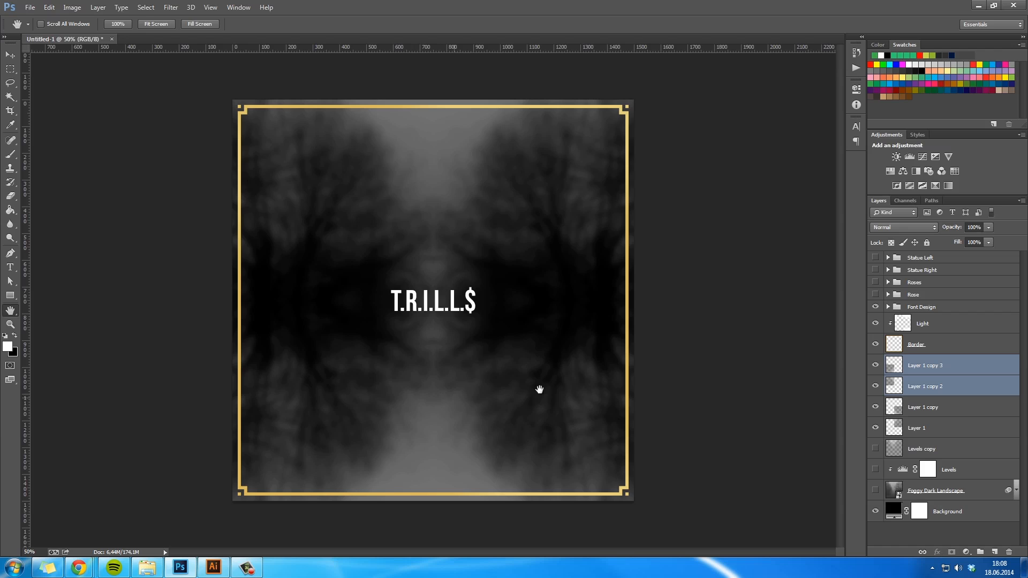
- Show the Statue Left, Statue Right and Roses groups, keep the Rose group hidden, and deselect all layers
{"action": "left_click", "coordinate": [876, 259]}
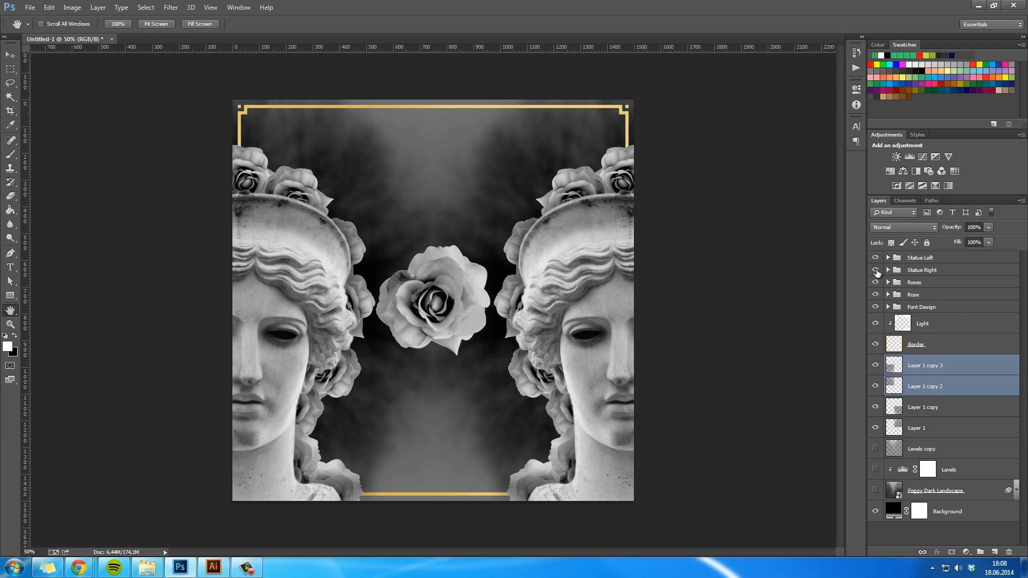
{"action": "left_click", "coordinate": [876, 295]}
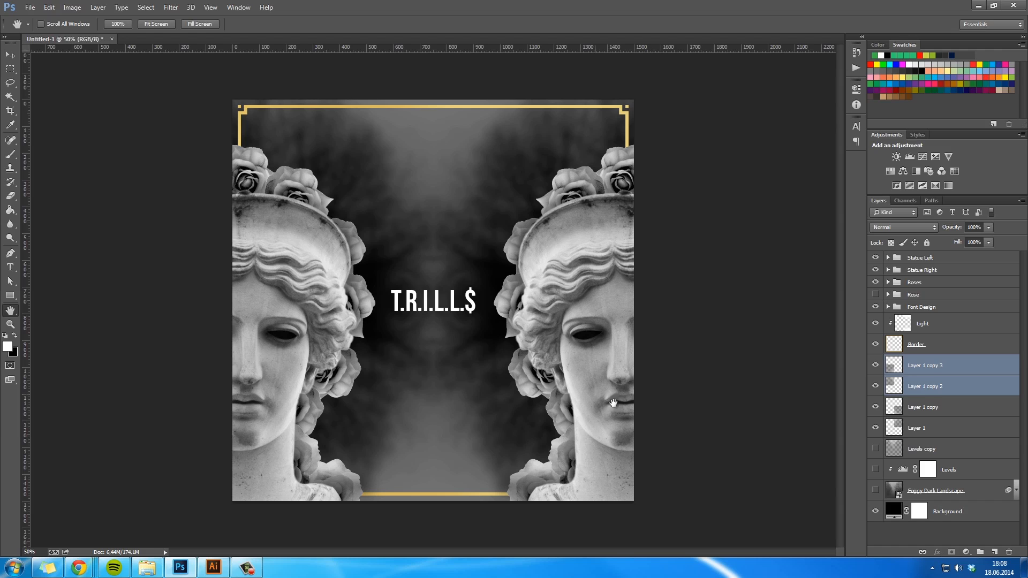
{"action": "left_click", "coordinate": [896, 529]}
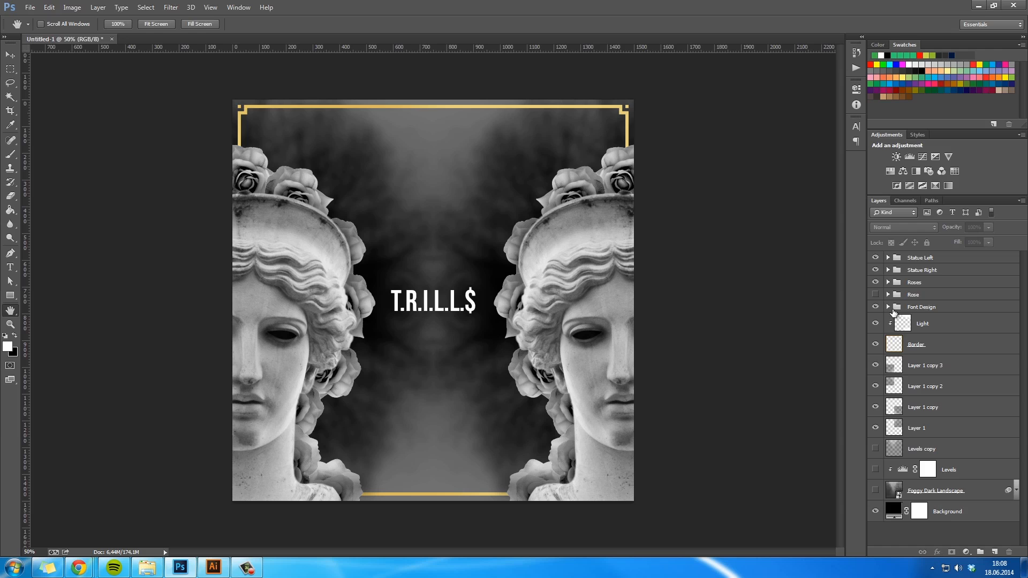
- Add a Solid Color fill layer in dark purple (#3a0c3e) above all other layers
{"action": "left_click", "coordinate": [967, 552]}
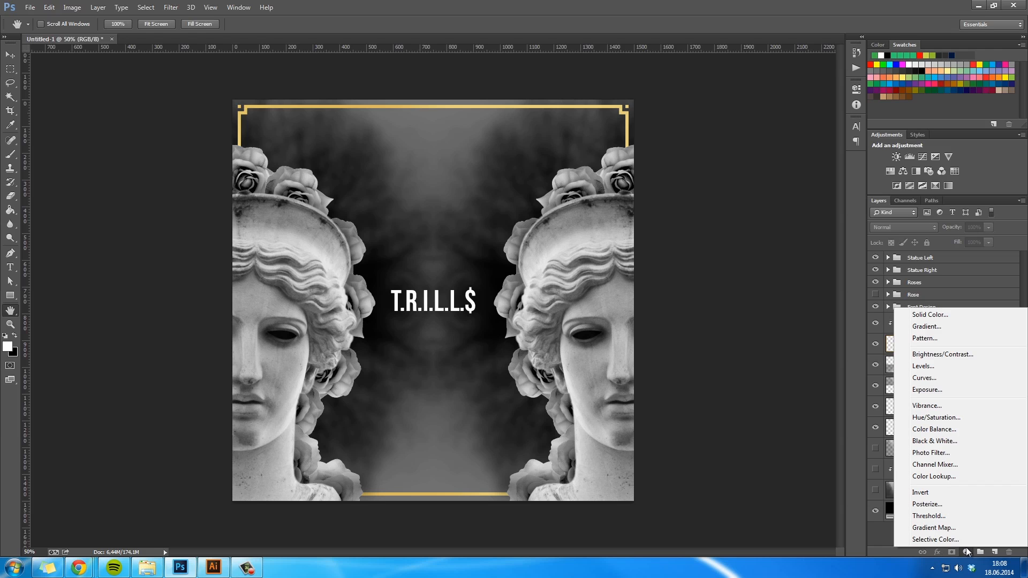
{"action": "left_click", "coordinate": [930, 315]}
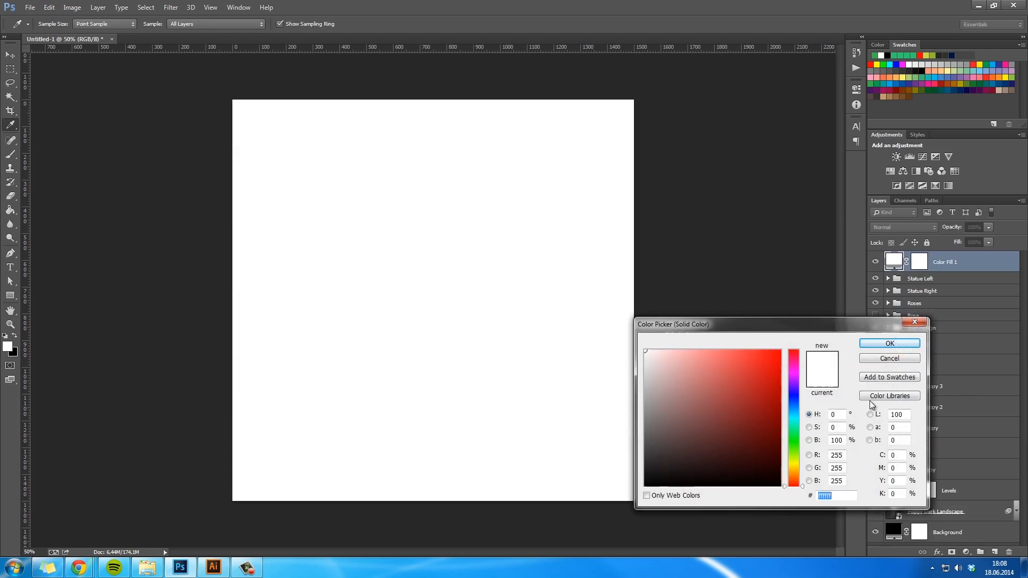
{"action": "left_click_drag", "start_coordinate": [797, 414], "coordinate": [798, 375]}
{"action": "left_click", "coordinate": [748, 469]}
{"action": "left_click", "coordinate": [745, 452]}
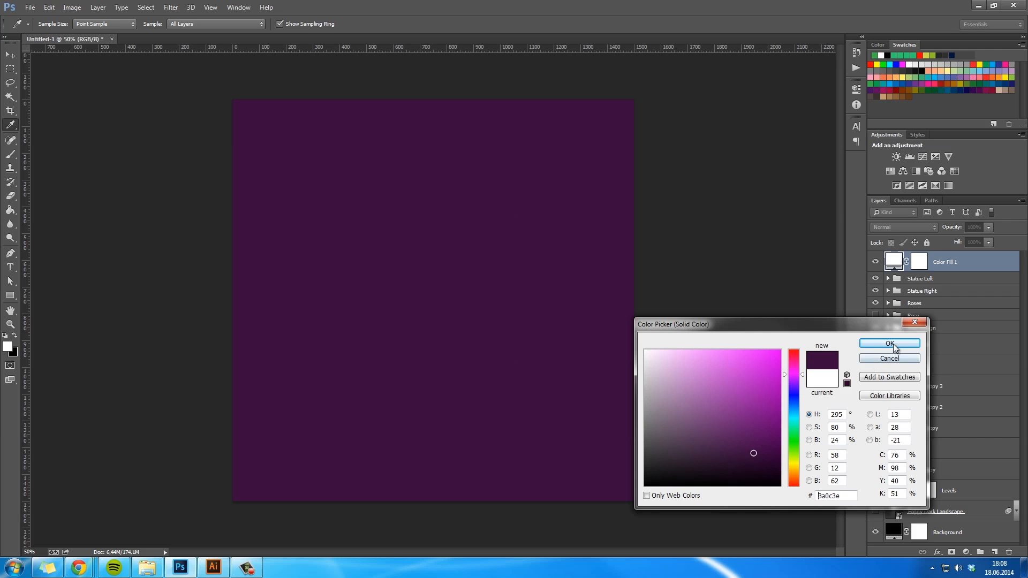
{"action": "left_click", "coordinate": [891, 344]}
- Try out the blend modes on the purple fill layer one after another, from Multiply through Overlay and Difference to Luminosity
{"action": "key", "text": "shift+plus"}
{"action": "key", "text": "shift+plus"}
{"action": "key", "text": "shift+plus"}
{"action": "key", "text": "shift+plus"}
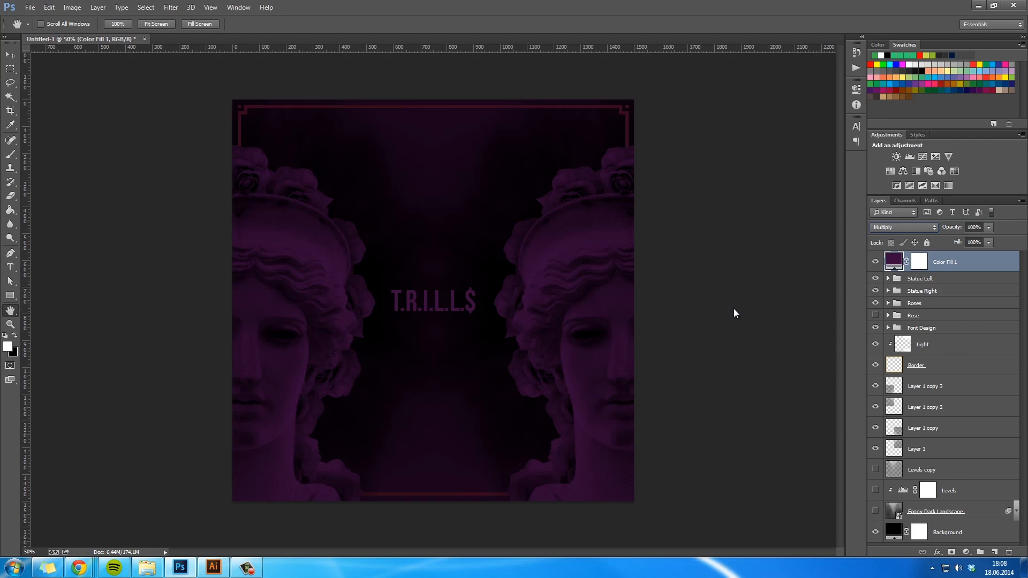
{"action": "key", "text": "shift+plus"}
{"action": "key", "text": "shift+plus"}
{"action": "key", "text": "shift+plus"}
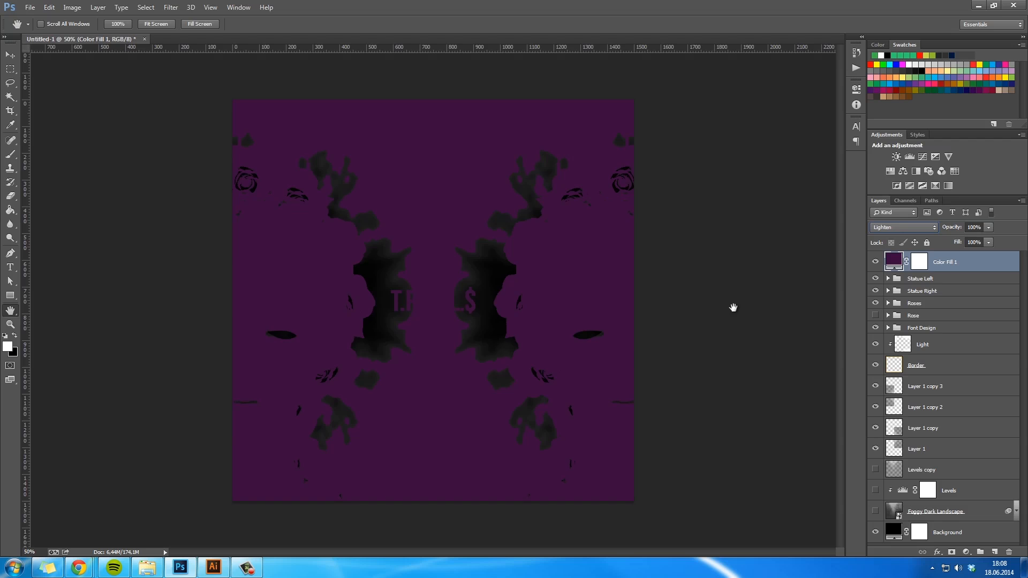
{"action": "key", "text": "shift+plus"}
{"action": "key", "text": "shift+plus"}
{"action": "key", "text": "shift+plus"}
{"action": "key", "text": "shift+plus"}
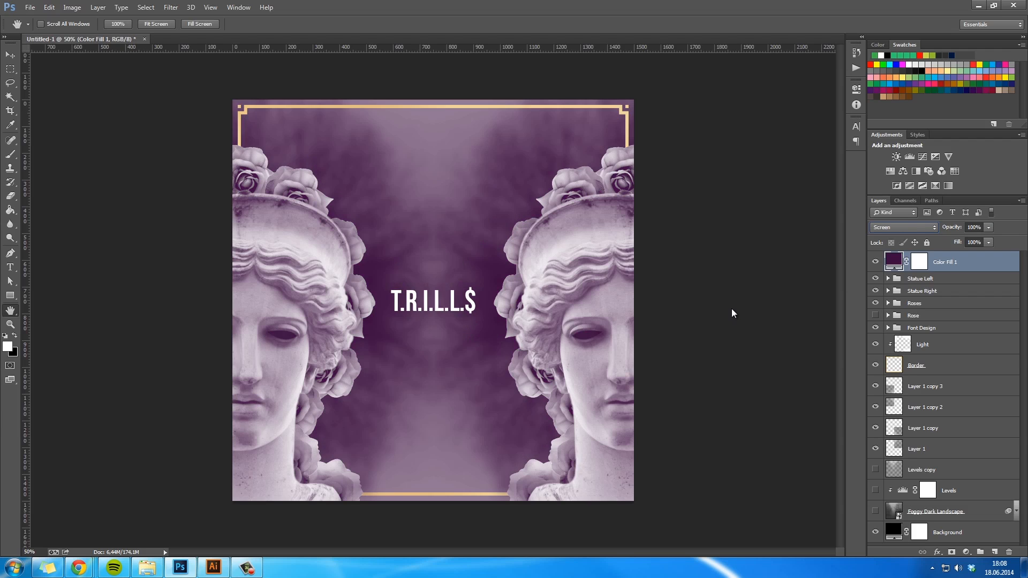
{"action": "key", "text": "shift+plus"}
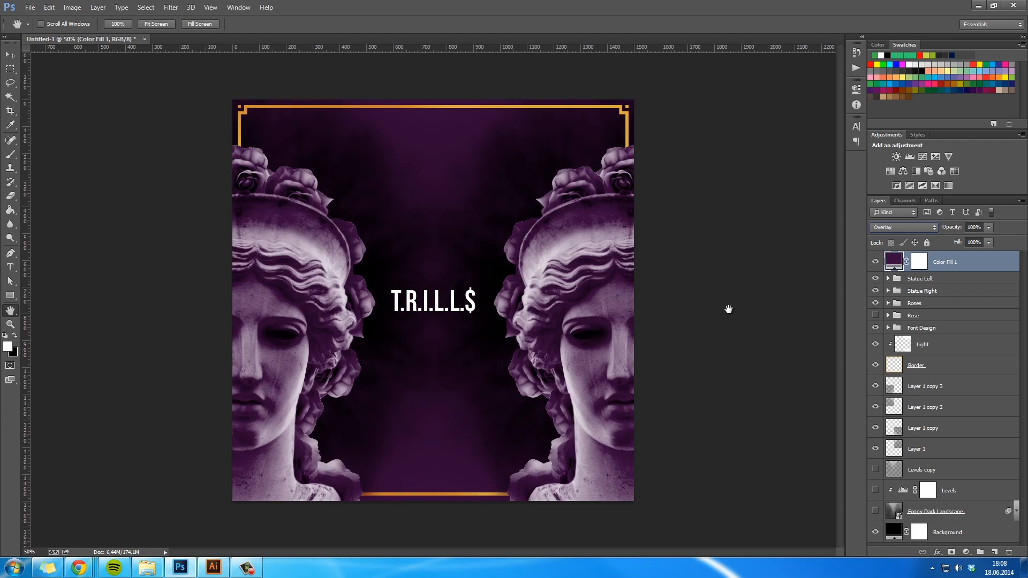
{"action": "key", "text": "shift+plus"}
{"action": "key", "text": "shift+plus"}
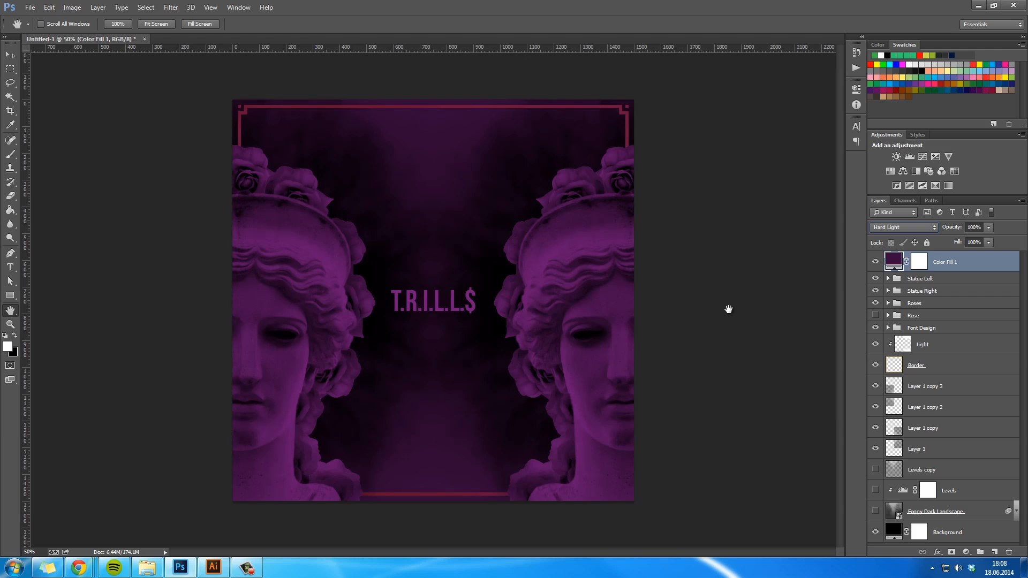
{"action": "key", "text": "Down"}
{"action": "key", "text": "Up"}
{"action": "key", "text": "Down"}
{"action": "key", "text": "Down"}
{"action": "key", "text": "Down"}
{"action": "key", "text": "Down"}
{"action": "key", "text": "Down"}
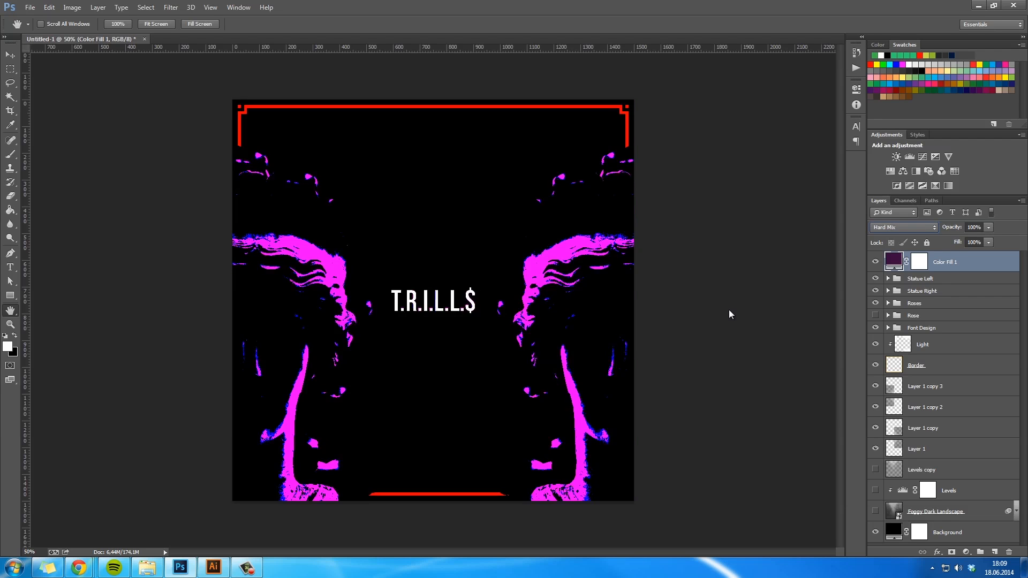
{"action": "key", "text": "Down"}
{"action": "key", "text": "Down"}
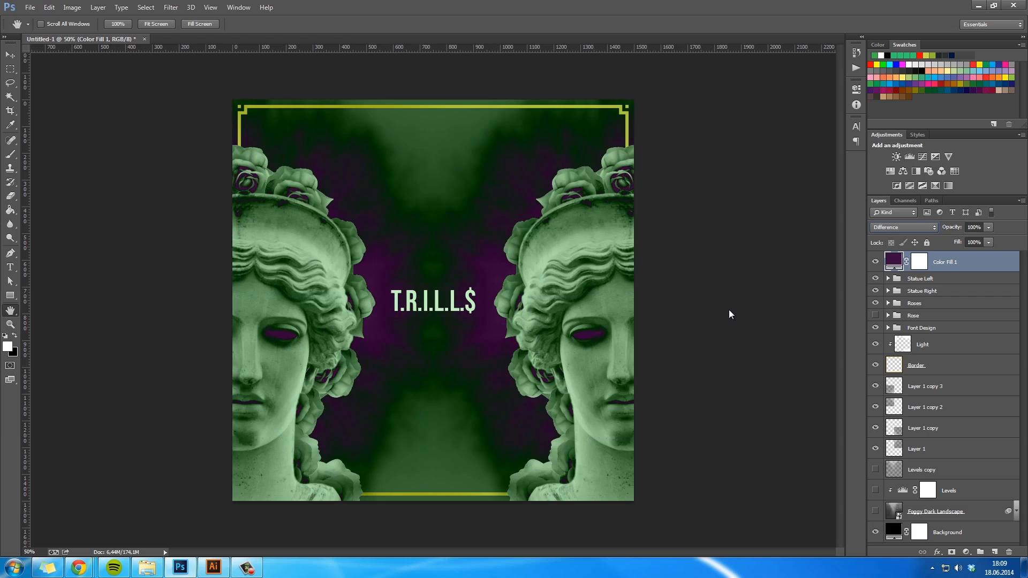
{"action": "key", "text": "Down"}
{"action": "key", "text": "Up"}
{"action": "key", "text": "Down"}
{"action": "key", "text": "Down"}
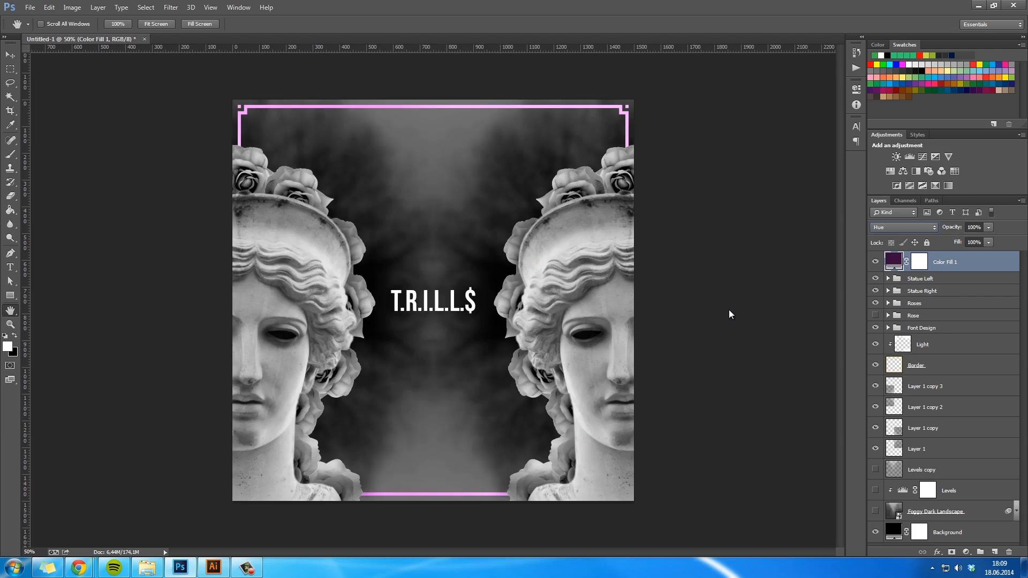
{"action": "key", "text": "Down"}
{"action": "key", "text": "Down"}
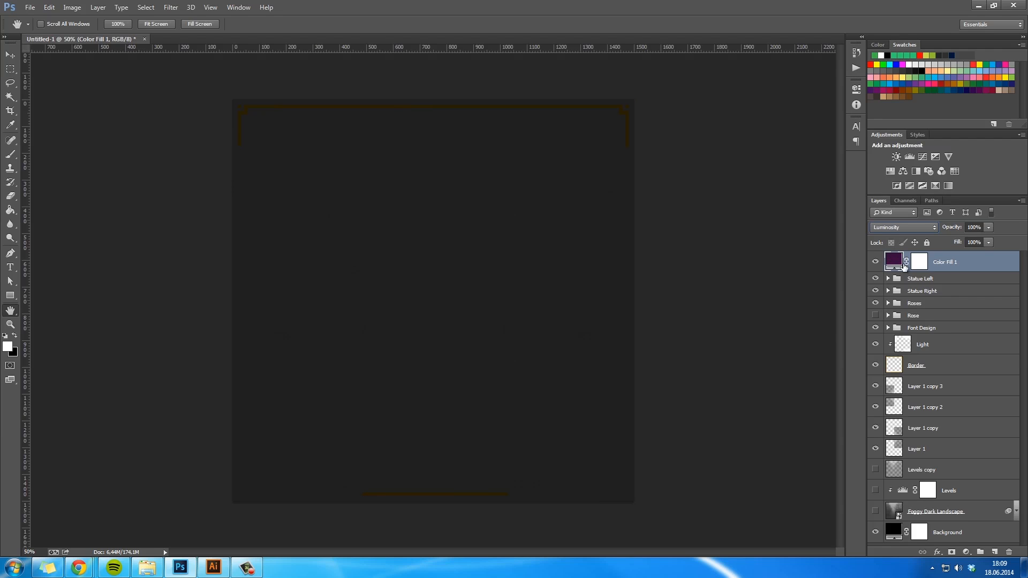
- Delete the purple Color Fill 1 layer from the top of the layer stack
{"action": "left_click", "coordinate": [971, 293]}
{"action": "left_click", "coordinate": [969, 267]}
{"action": "left_click", "coordinate": [975, 536]}
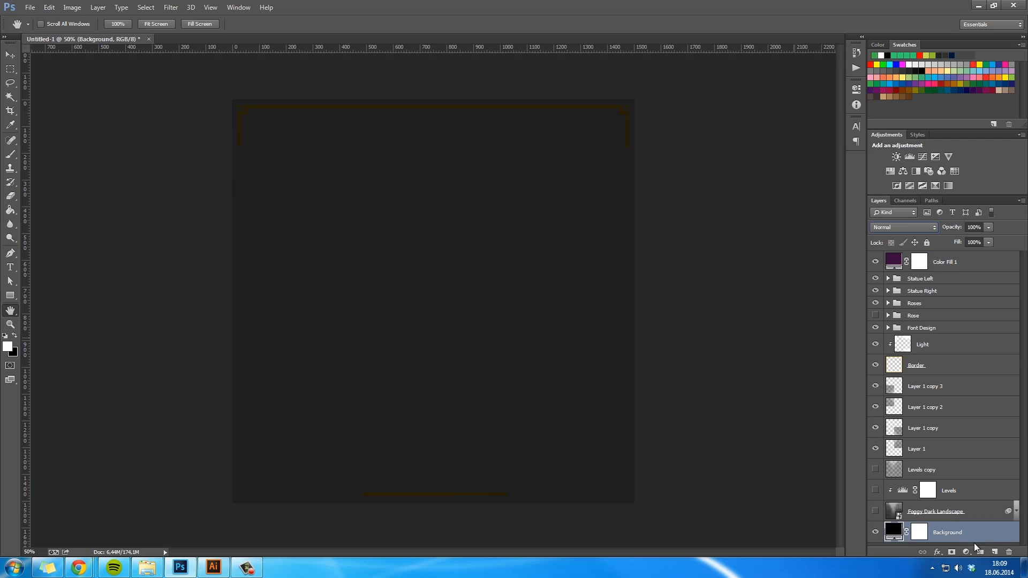
{"action": "left_click", "coordinate": [956, 265]}
{"action": "left_click", "coordinate": [1009, 552]}
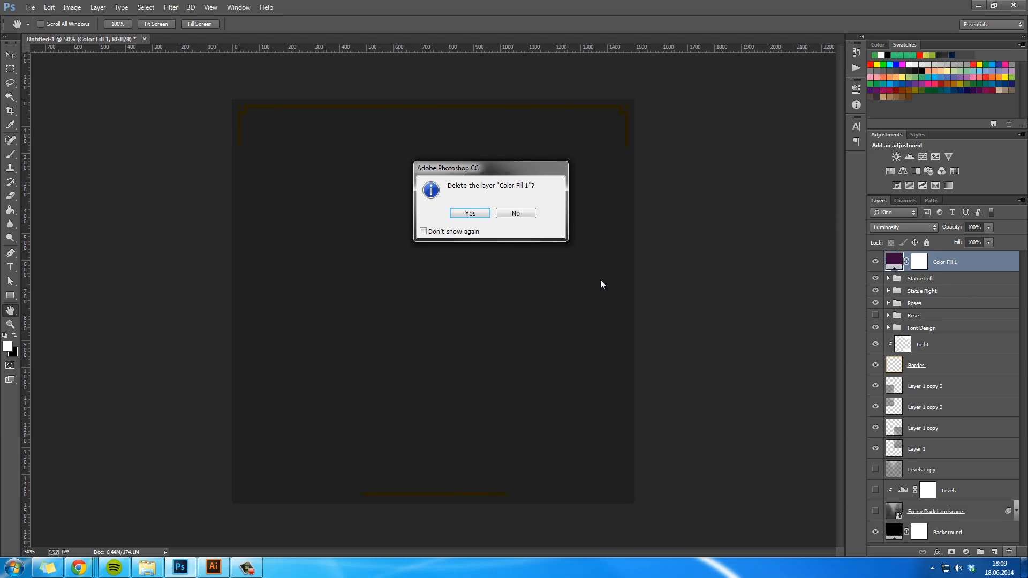
{"action": "left_click", "coordinate": [468, 214]}
- Try the golden frame in front of the statues with copies of the Border and Light layers above all groups, and remove the copies
{"action": "key", "text": "z"}
{"action": "left_click_drag", "start_coordinate": [589, 396], "coordinate": [557, 386]}
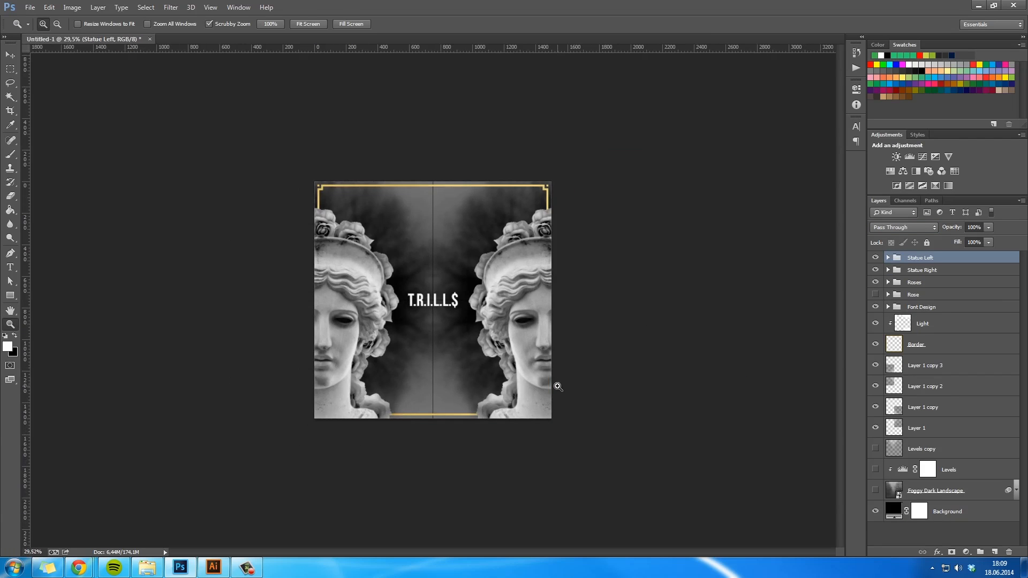
{"action": "key", "text": "ctrl+plus"}
{"action": "key", "text": "h"}
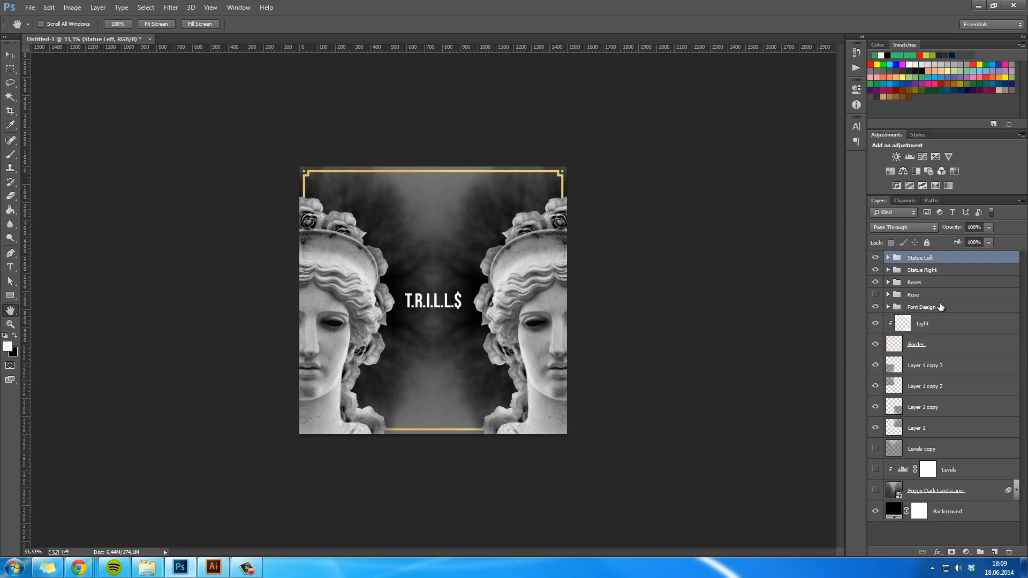
{"action": "left_click", "coordinate": [944, 349]}
{"action": "left_click", "coordinate": [957, 326], "text": "shift"}
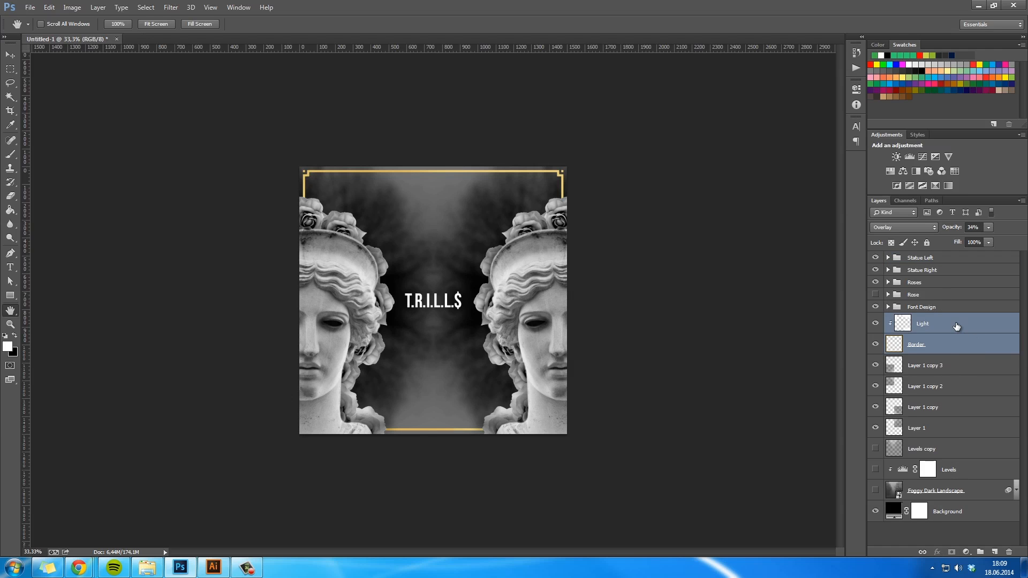
{"action": "left_click_drag", "start_coordinate": [962, 330], "coordinate": [960, 249]}
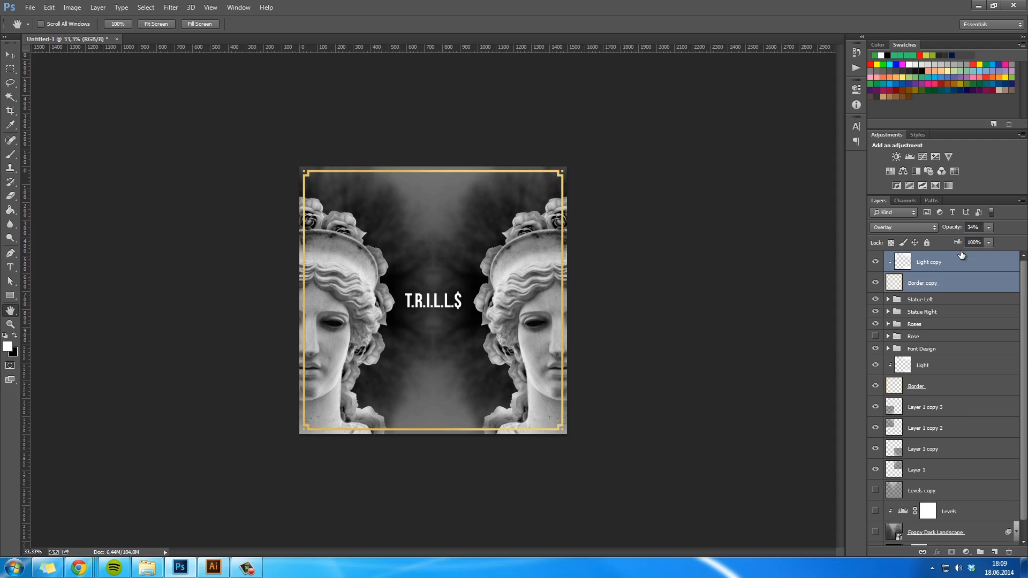
{"action": "key", "text": "ctrl+plus"}
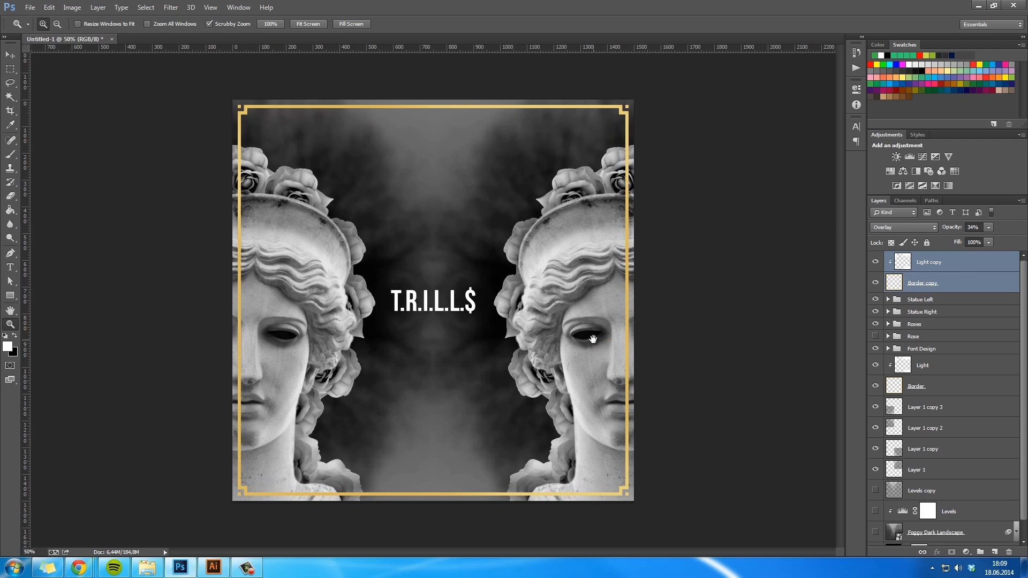
{"action": "key", "text": "Delete"}
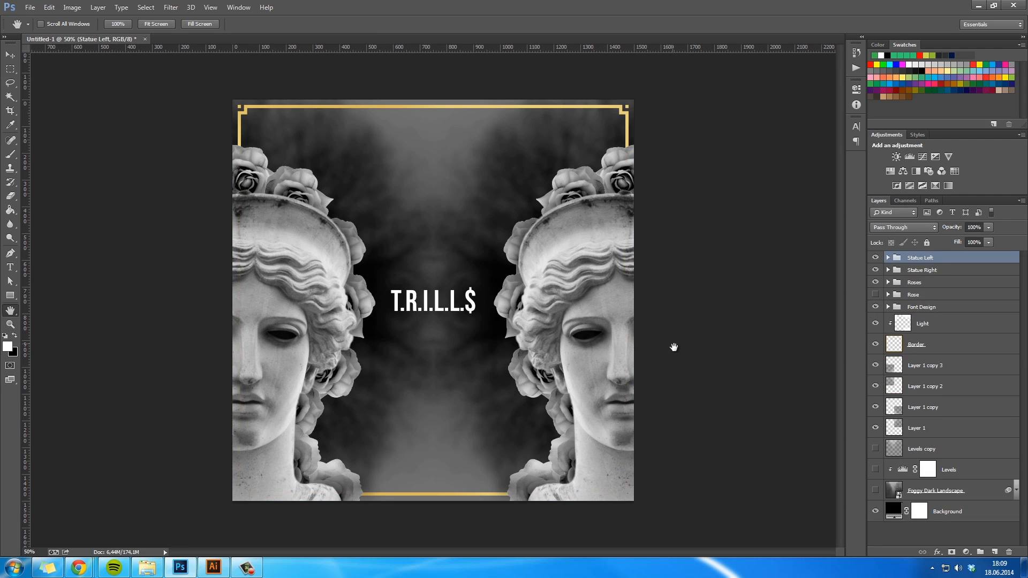
{"action": "key", "text": "ctrl+minus"}
{"action": "key", "text": "ctrl+plus"}
{"action": "key", "text": "ctrl+shift+s"}
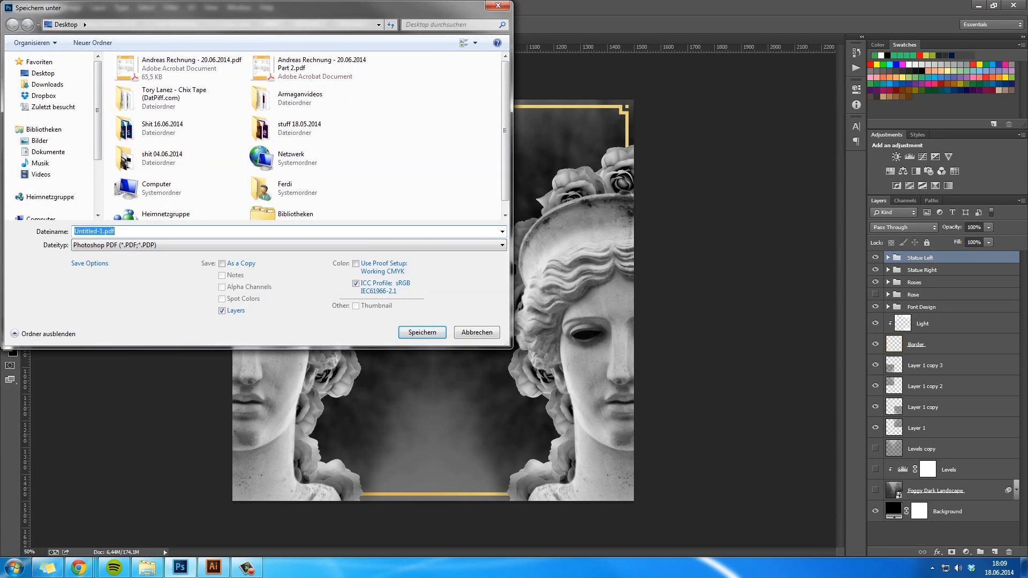
{"action": "left_click", "coordinate": [465, 329]}
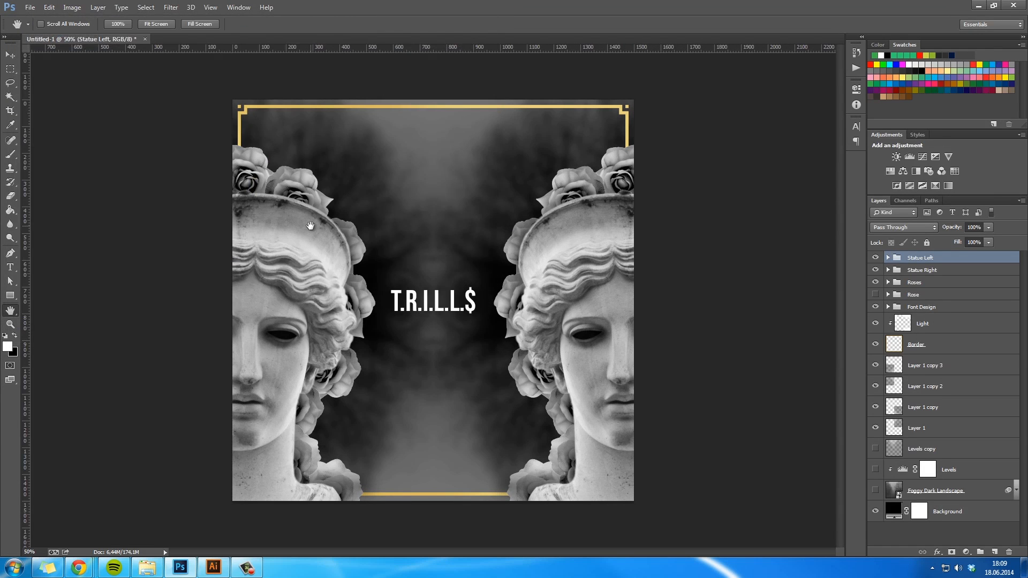
- Try stamping all visible layers into a merged top layer with a duplicate, and delete both layers
{"action": "key", "text": "ctrl+alt+shift+e"}
{"action": "key", "text": "ctrl+j"}
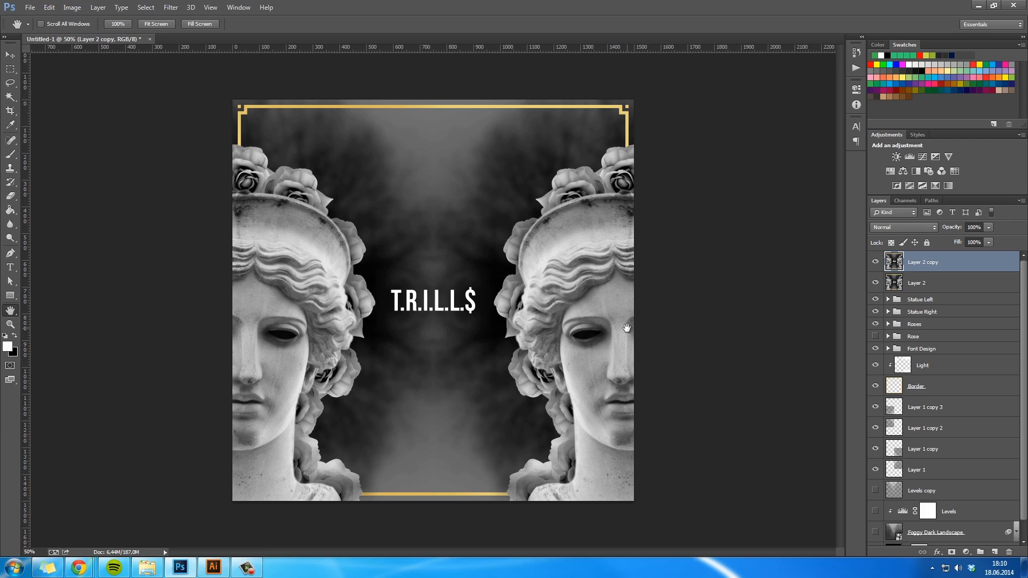
{"action": "key", "text": "Delete"}
{"action": "key", "text": "Delete"}
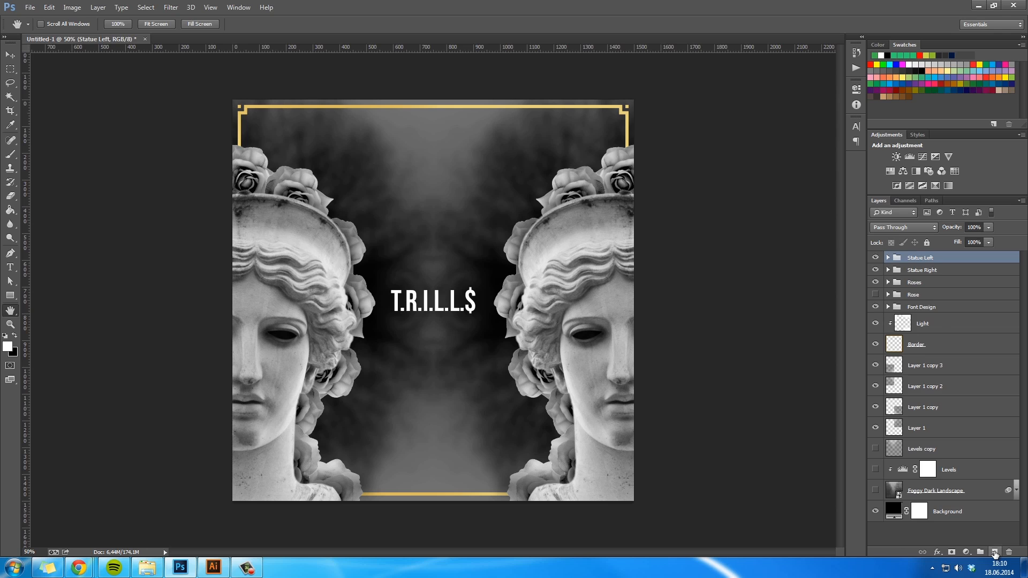
- Create a new layer above all groups and fill it with the merged artwork using Apply Image
{"action": "left_click", "coordinate": [995, 552]}
{"action": "left_click", "coordinate": [72, 7]}
{"action": "left_click", "coordinate": [115, 160]}
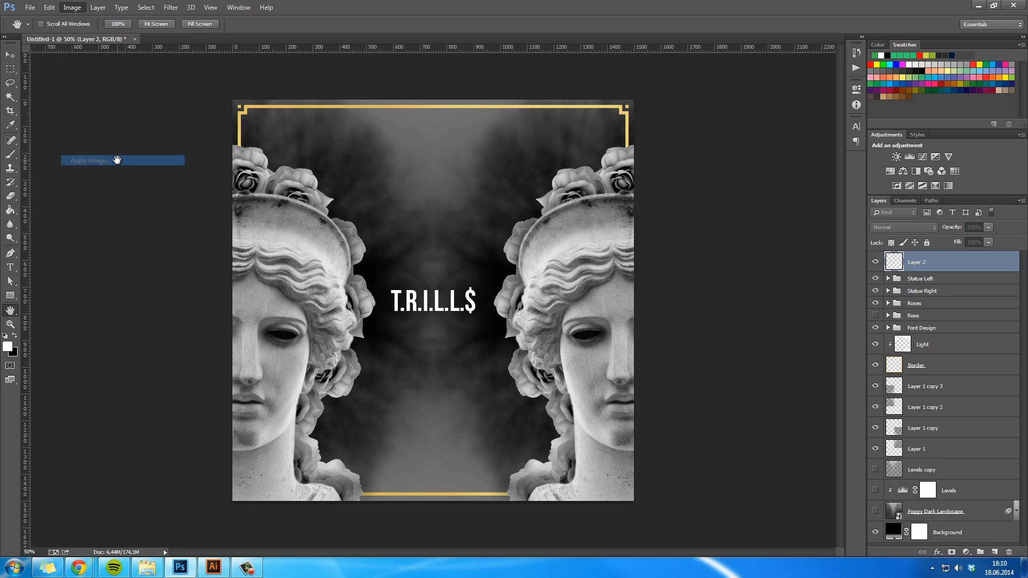
{"action": "key", "text": "Return"}
- Rename the merged top layer to Flattened Image
{"action": "double_click", "coordinate": [918, 262]}
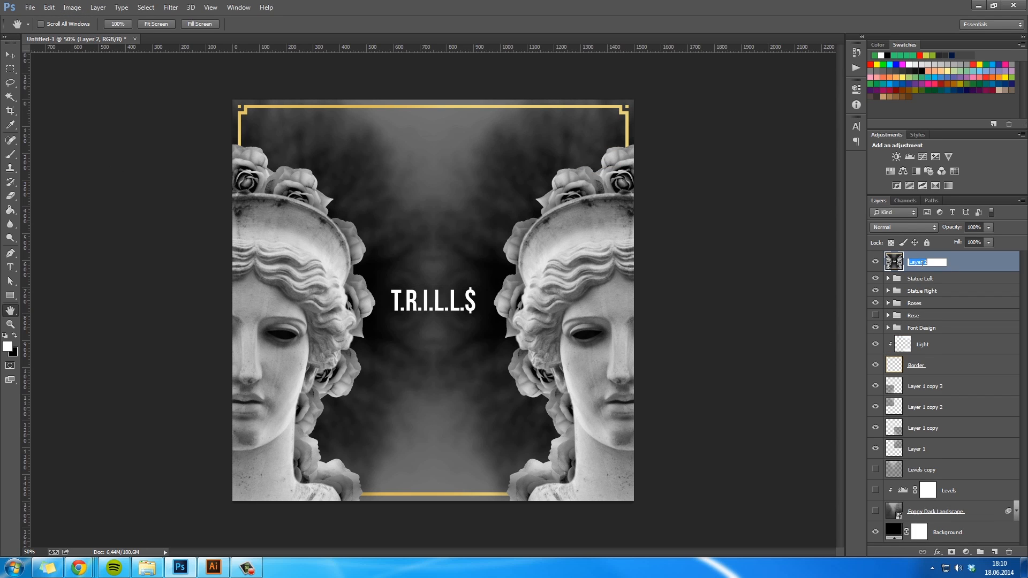
{"action": "type", "text": "Flattened Image"}
{"action": "key", "text": "Return"}
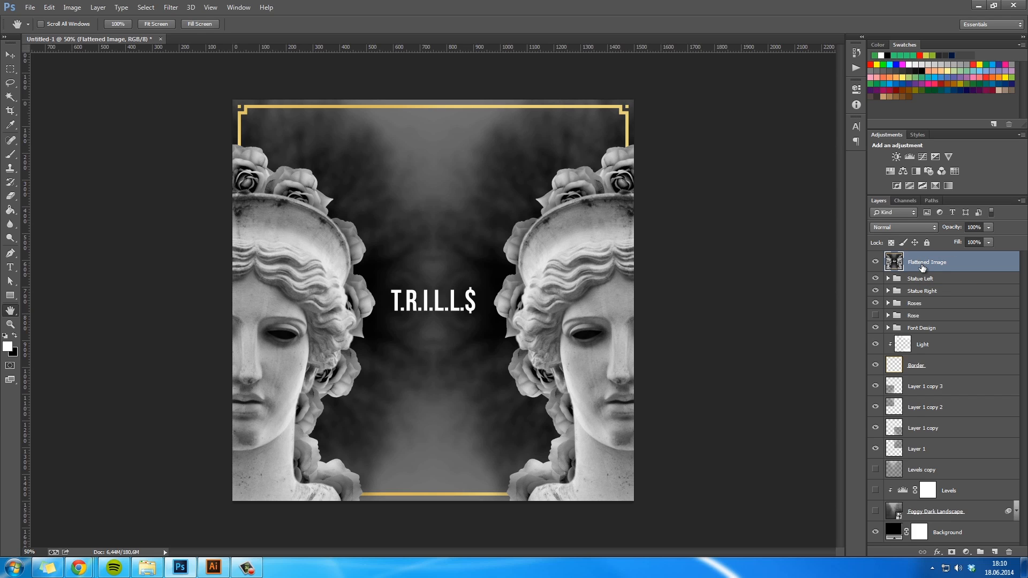
- Duplicate the Flattened Image layer and apply a Gaussian Blur with a 5-pixel radius to the copy
{"action": "key", "text": "ctrl+j"}
{"action": "left_click", "coordinate": [171, 7]}
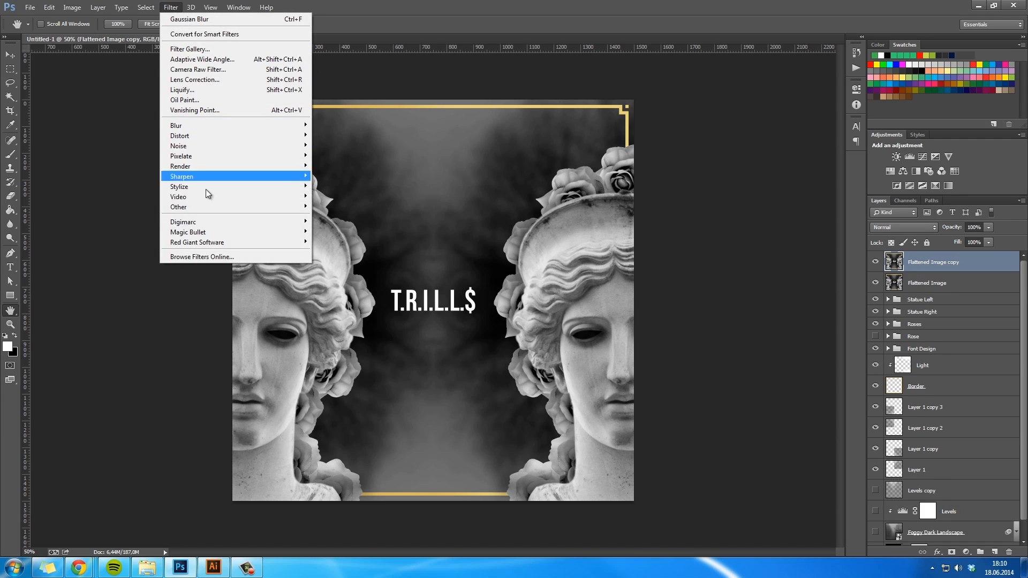
{"action": "mouse_move", "coordinate": [200, 137]}
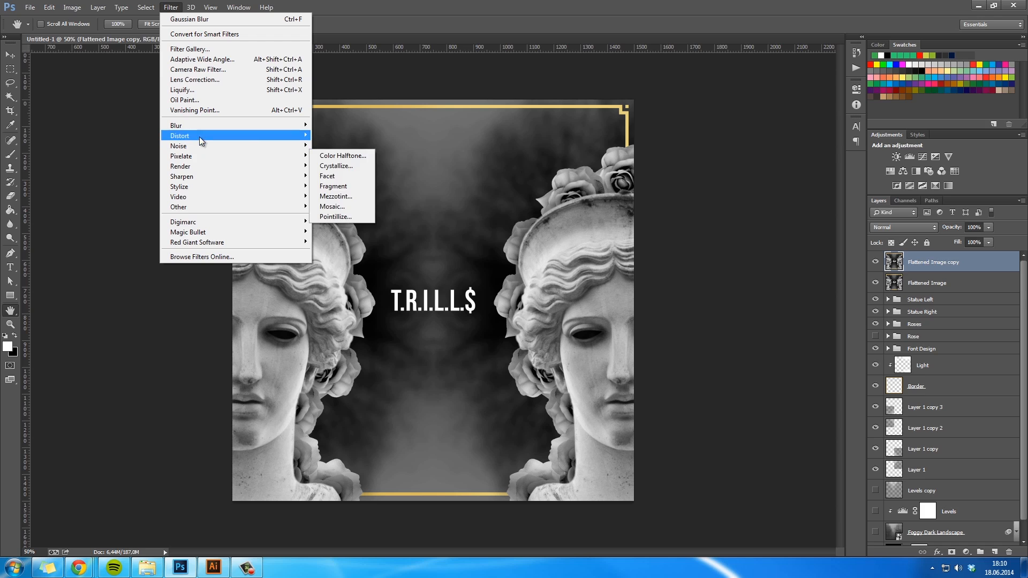
{"action": "left_click", "coordinate": [340, 200]}
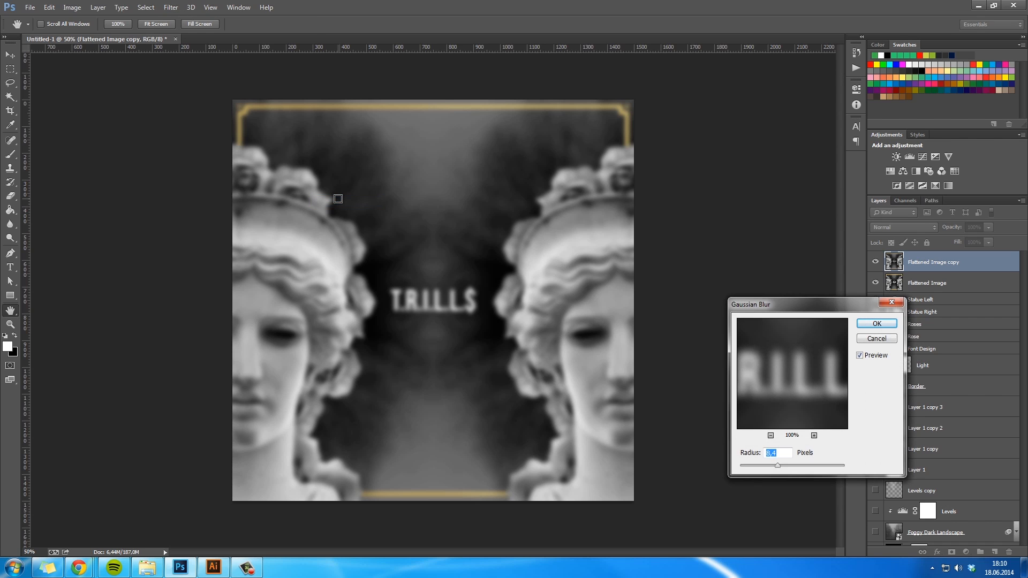
{"action": "type", "text": "5"}
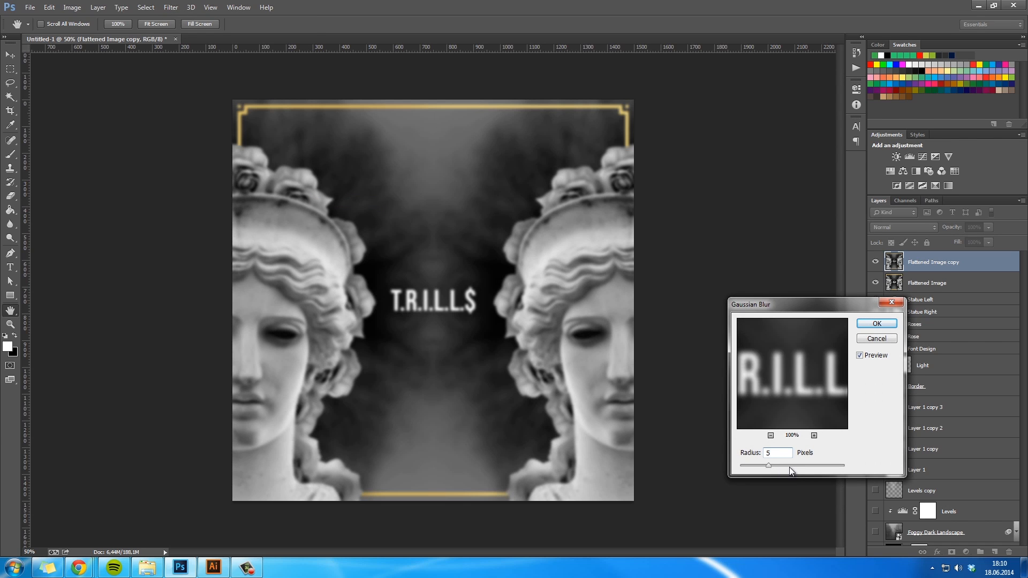
{"action": "key", "text": "Return"}
- Blend the blurred Flattened Image copy in Lighten mode at 54% opacity and compare the artwork with and without it
{"action": "left_click", "coordinate": [896, 227]}
{"action": "left_click", "coordinate": [743, 295]}
{"action": "left_click_drag", "start_coordinate": [952, 228], "coordinate": [933, 237]}
{"action": "left_click", "coordinate": [908, 227]}
{"action": "left_click", "coordinate": [889, 265]}
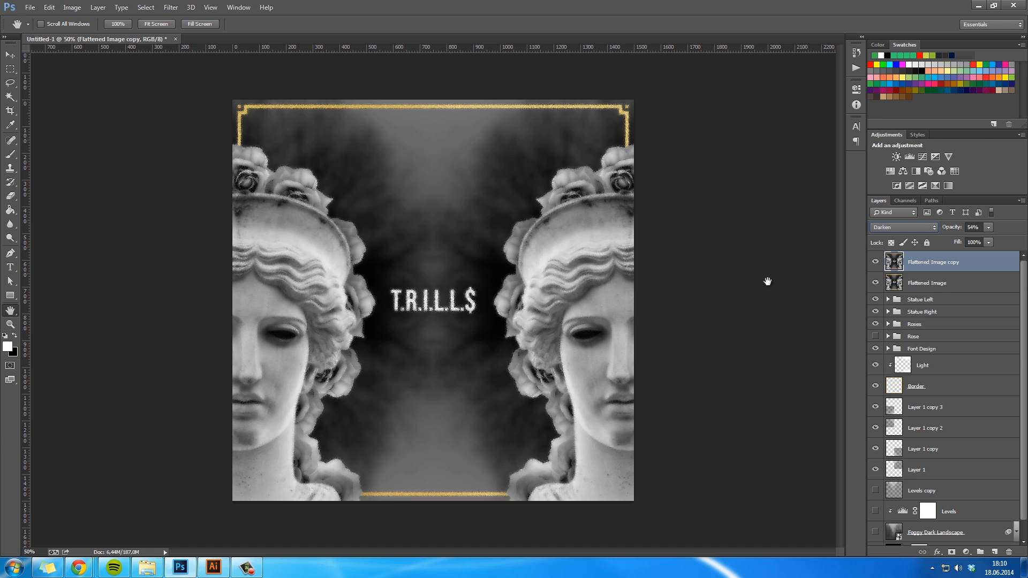
{"action": "key", "text": "shift+plus"}
{"action": "key", "text": "shift+plus"}
{"action": "key", "text": "shift+plus"}
{"action": "key", "text": "shift+plus"}
{"action": "key", "text": "shift+plus"}
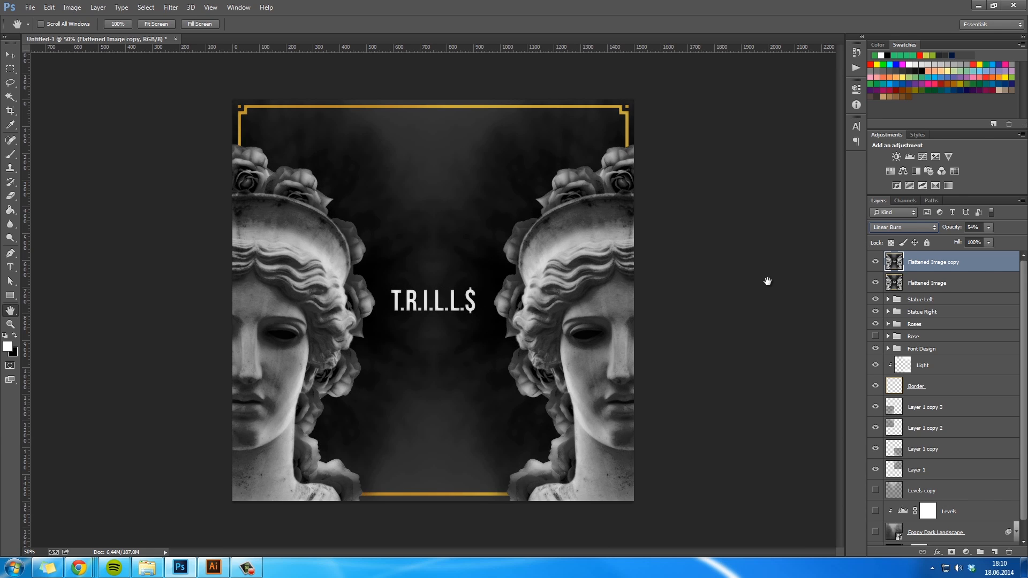
{"action": "key", "text": "shift+minus"}
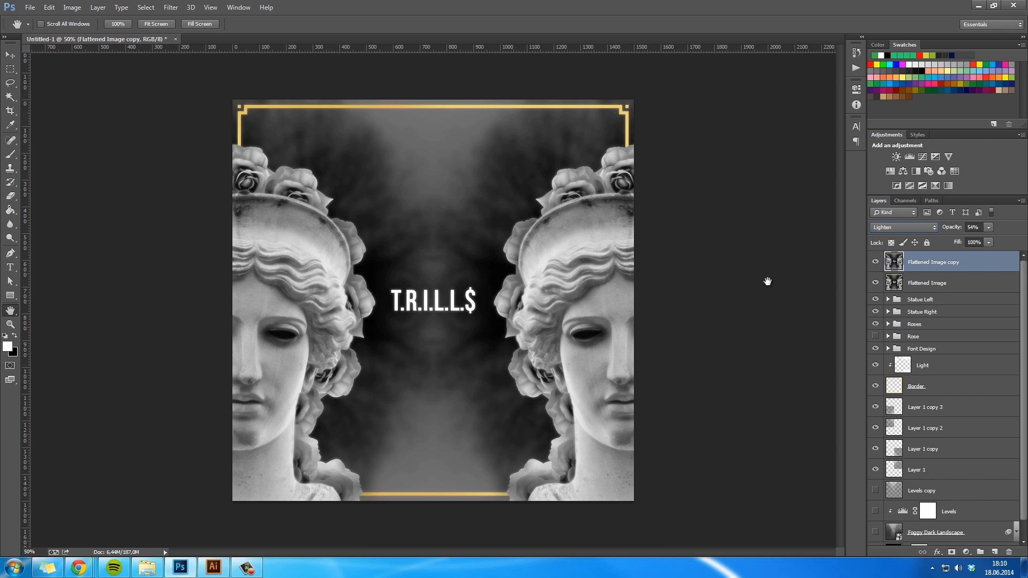
{"action": "left_click", "coordinate": [876, 262]}
{"action": "left_click", "coordinate": [876, 262]}
- Set the blurred copy's opacity to 57% and rename the layer to Glow
{"action": "left_click", "coordinate": [975, 228]}
{"action": "type", "text": "100"}
{"action": "key", "text": "Return"}
{"action": "left_click", "coordinate": [876, 262]}
{"action": "left_click", "coordinate": [876, 262]}
{"action": "mouse_move", "coordinate": [951, 231]}
{"action": "left_mouse_down"}
{"action": "mouse_move", "coordinate": [978, 236]}
{"action": "mouse_move", "coordinate": [952, 231]}
{"action": "left_mouse_up"}
{"action": "double_click", "coordinate": [936, 262]}
{"action": "type", "text": "Glow"}
{"action": "key", "text": "Return"}
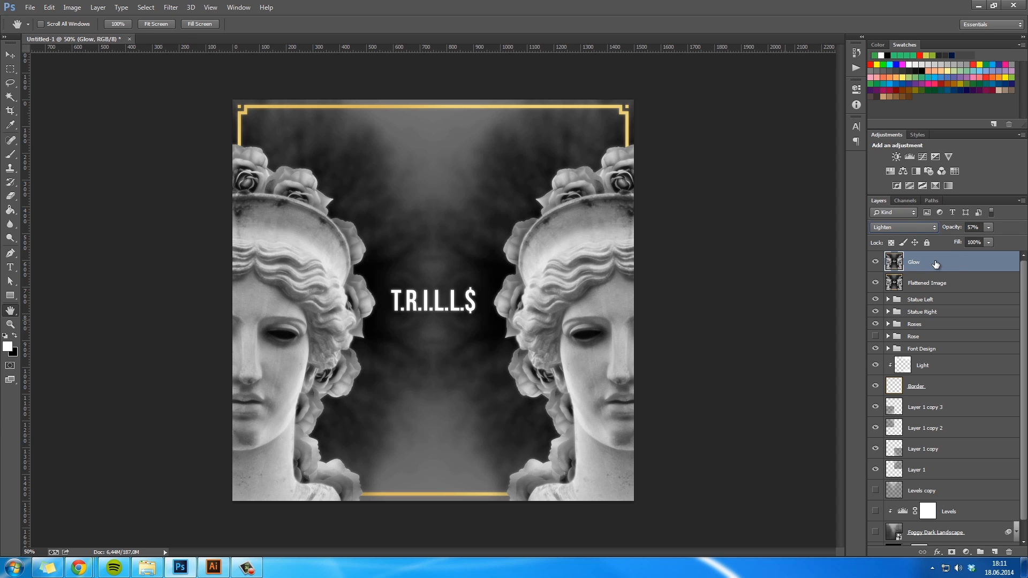
- Add a Gradient Fill layer above Glow using the color-to-transparent gradient, with its opaque color stop set to black (000000)
{"action": "left_click", "coordinate": [967, 552]}
{"action": "left_click", "coordinate": [932, 329]}
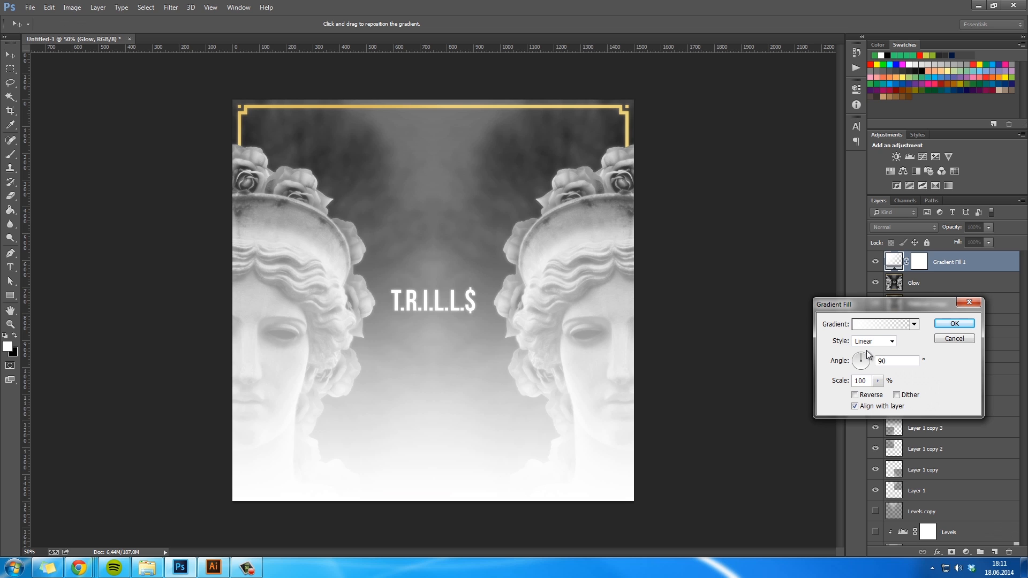
{"action": "left_click", "coordinate": [869, 325]}
{"action": "left_click", "coordinate": [699, 258]}
{"action": "left_click", "coordinate": [747, 302]}
{"action": "left_click_drag", "start_coordinate": [753, 456], "coordinate": [785, 490]}
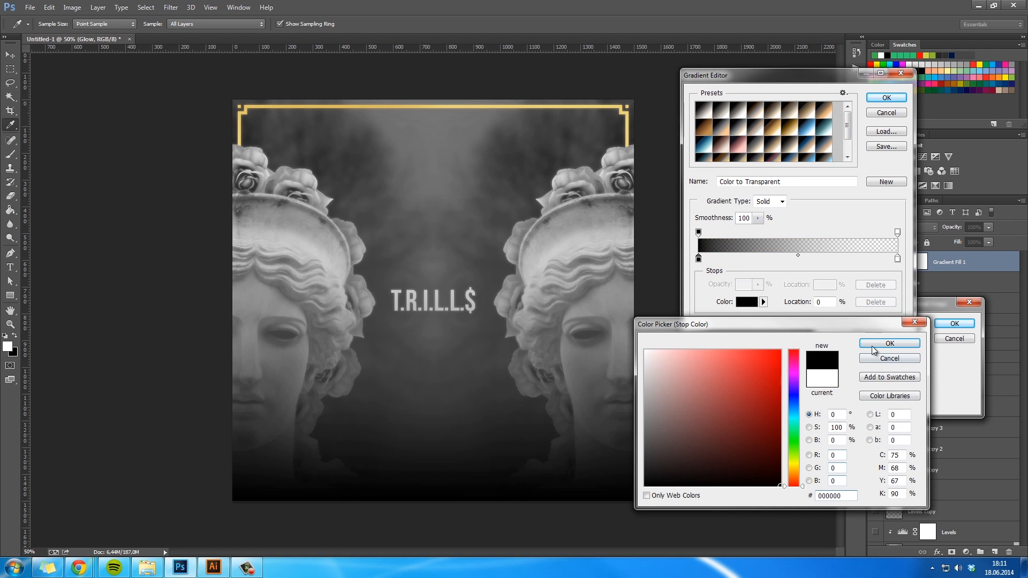
{"action": "left_click", "coordinate": [879, 347]}
{"action": "left_click", "coordinate": [886, 100]}
- Change the gradient fill's style to Radial and reverse it so the edges darken
{"action": "left_click", "coordinate": [874, 341]}
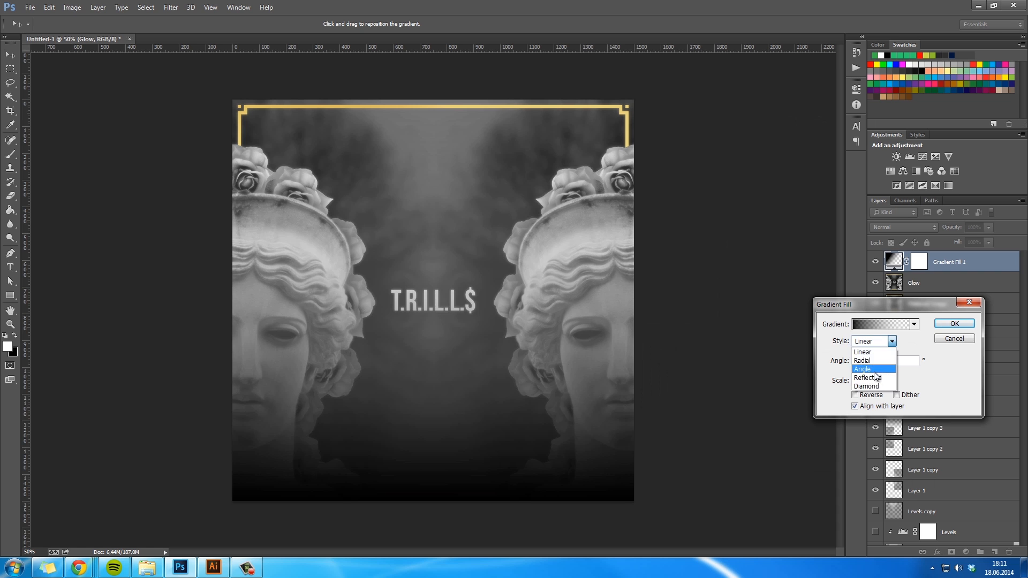
{"action": "left_click", "coordinate": [876, 358]}
{"action": "left_click", "coordinate": [855, 395]}
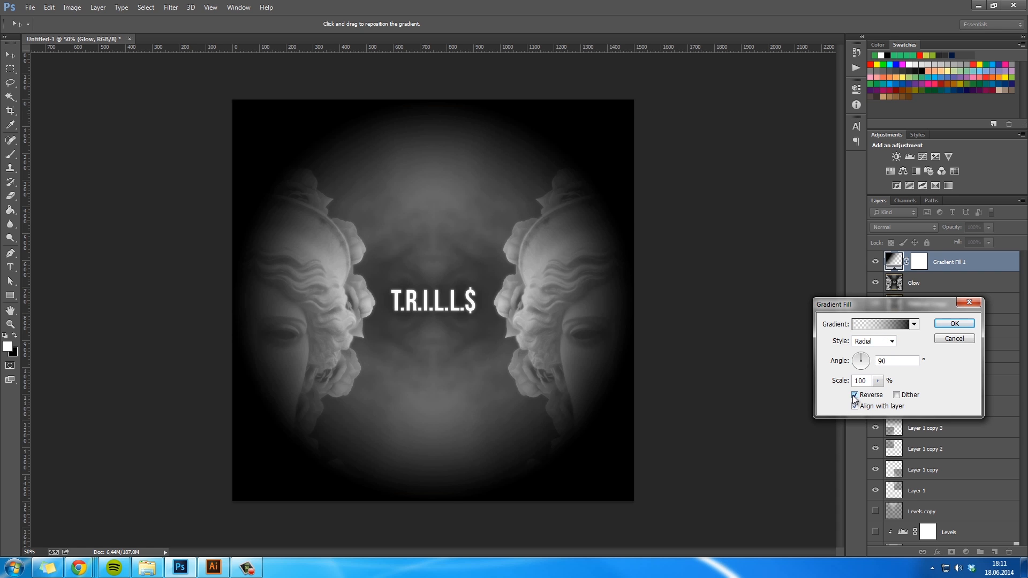
- Set the color stop at the gradient's transparent end to black (000000) and enlarge the fill's scale
{"action": "left_click", "coordinate": [880, 328]}
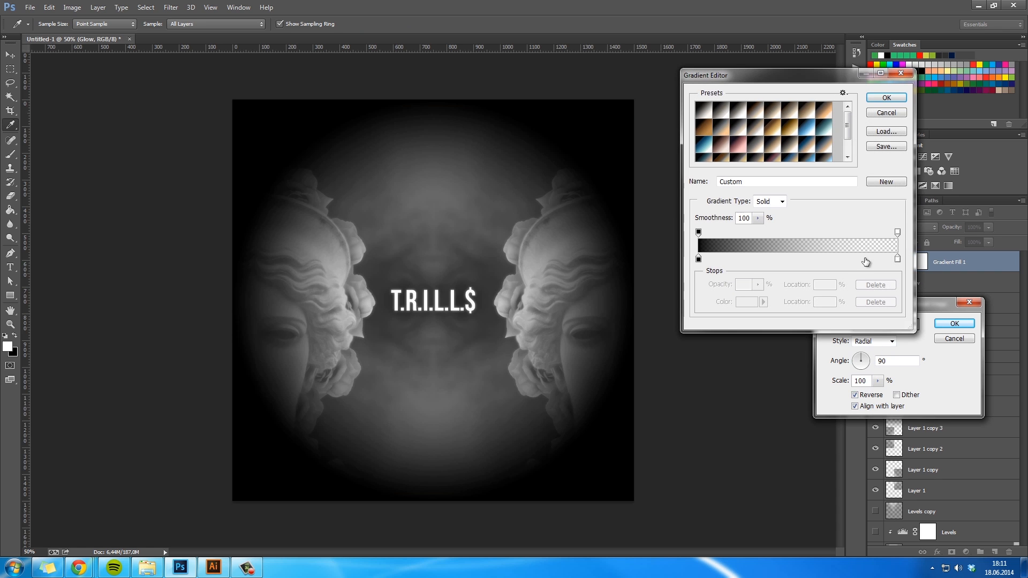
{"action": "left_click", "coordinate": [898, 260]}
{"action": "left_click", "coordinate": [747, 303]}
{"action": "left_click_drag", "start_coordinate": [715, 357], "coordinate": [827, 510]}
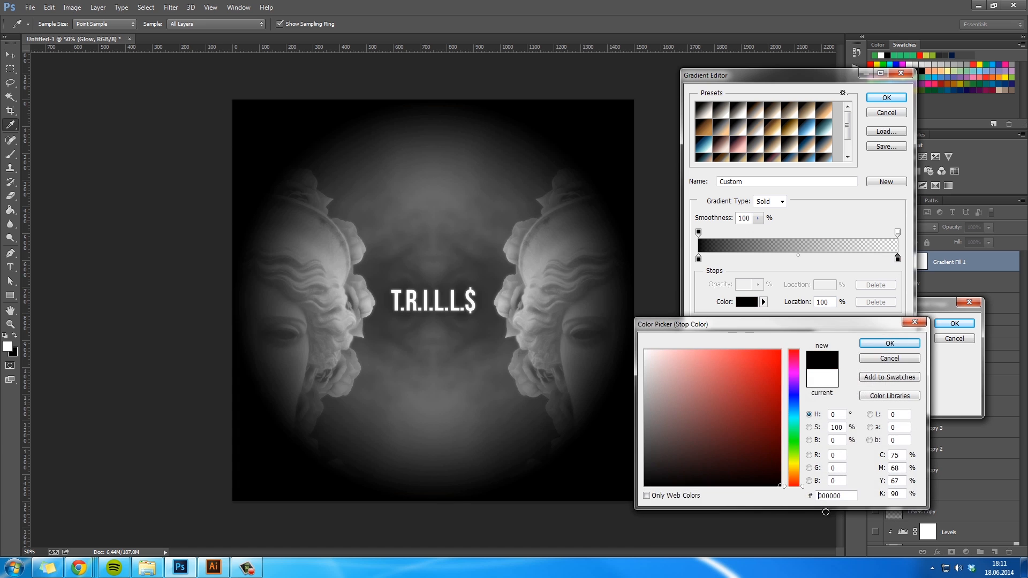
{"action": "left_click", "coordinate": [891, 344]}
{"action": "left_click", "coordinate": [886, 98]}
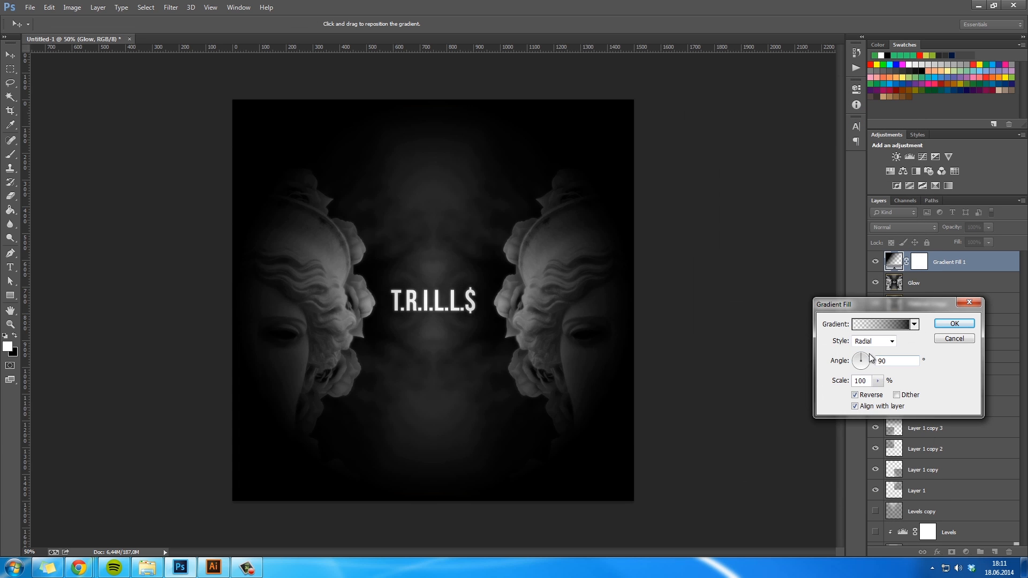
{"action": "left_click_drag", "start_coordinate": [841, 381], "coordinate": [911, 390]}
{"action": "left_click", "coordinate": [955, 324]}
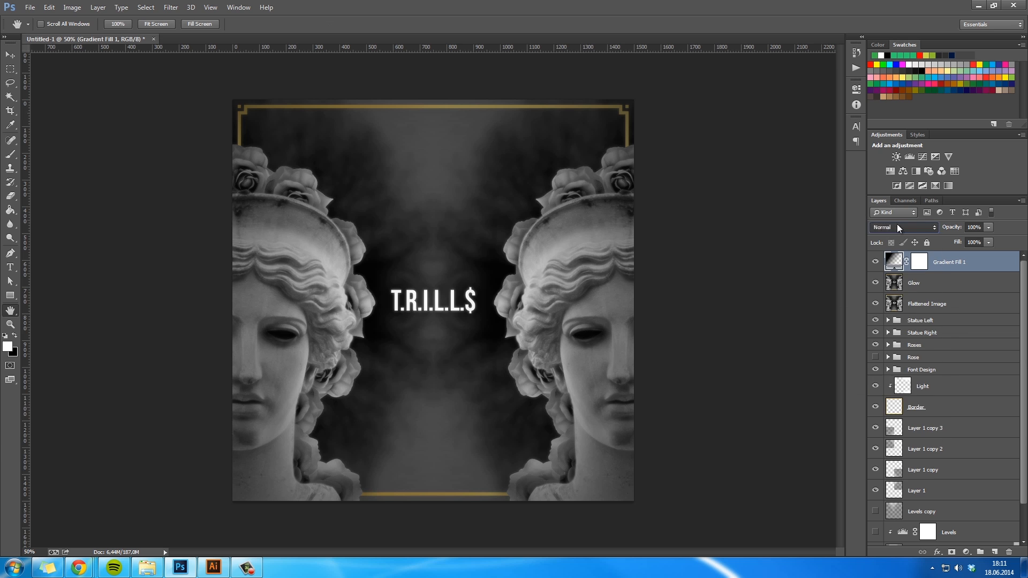
- Try several blend modes on the gradient fill layer and set it to Overlay at 100% opacity
{"action": "key", "text": "shift+plus"}
{"action": "key", "text": "shift+plus"}
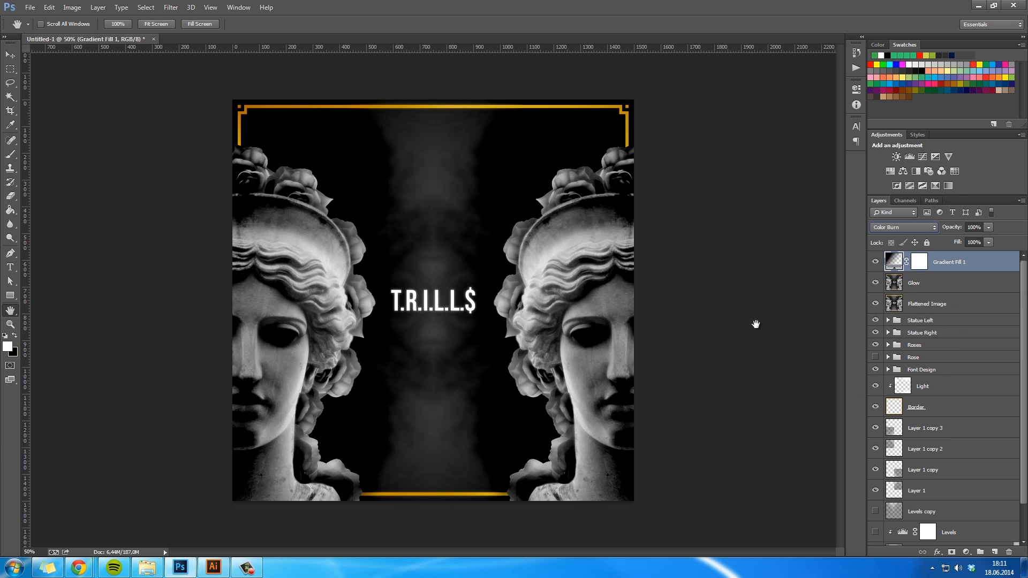
{"action": "key", "text": "shift+plus"}
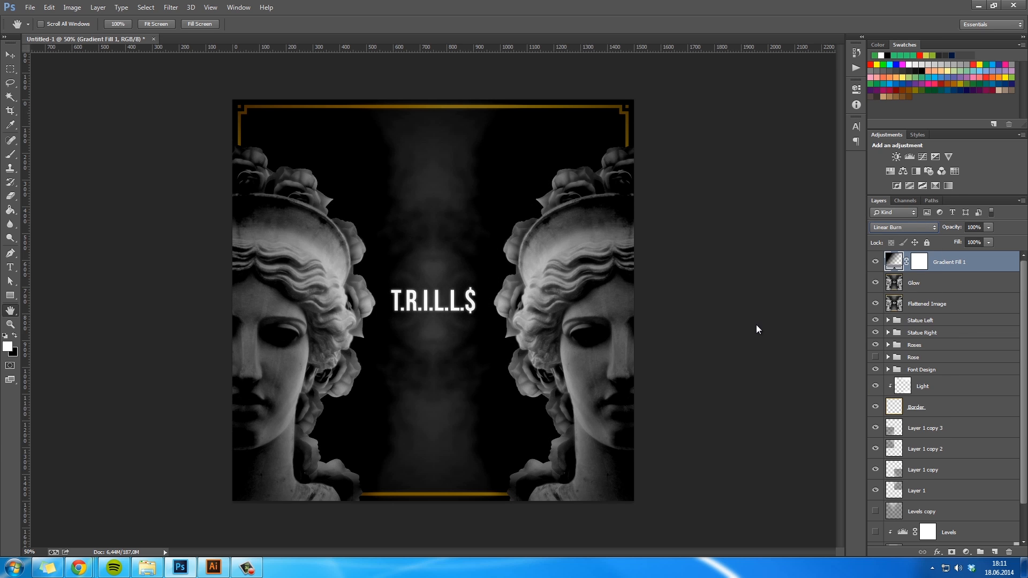
{"action": "key", "text": "shift+plus"}
{"action": "key", "text": "shift+plus"}
{"action": "key", "text": "shift+plus"}
{"action": "key", "text": "shift+plus"}
{"action": "key", "text": "shift+plus"}
{"action": "key", "text": "shift+plus"}
{"action": "key", "text": "shift+plus"}
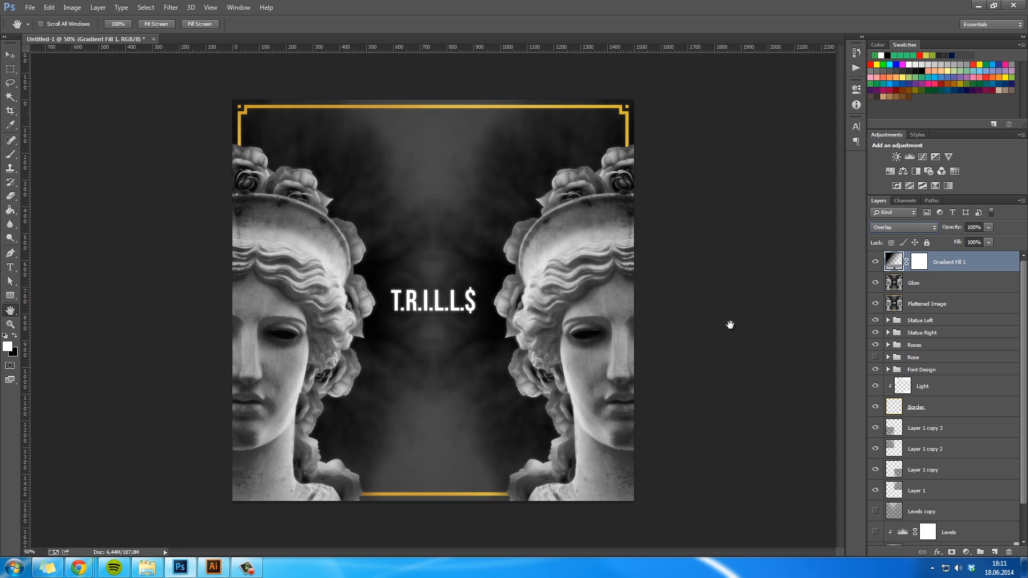
{"action": "left_click_drag", "start_coordinate": [956, 228], "coordinate": [1007, 242]}
- Rename the gradient fill layer to Vignette
{"action": "double_click", "coordinate": [950, 262]}
{"action": "type", "text": "Vig"}
{"action": "key", "text": "Return"}
- Duplicate the Vignette layer and set the copy to Normal blend mode at 7% opacity
{"action": "key", "text": "ctrl+j"}
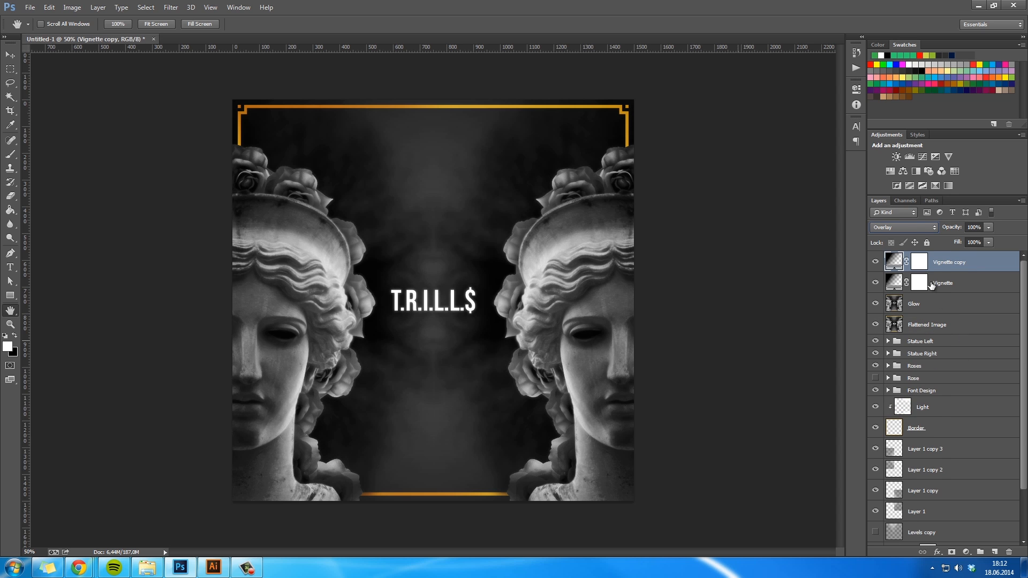
{"action": "left_click", "coordinate": [906, 229]}
{"action": "left_click", "coordinate": [892, 235]}
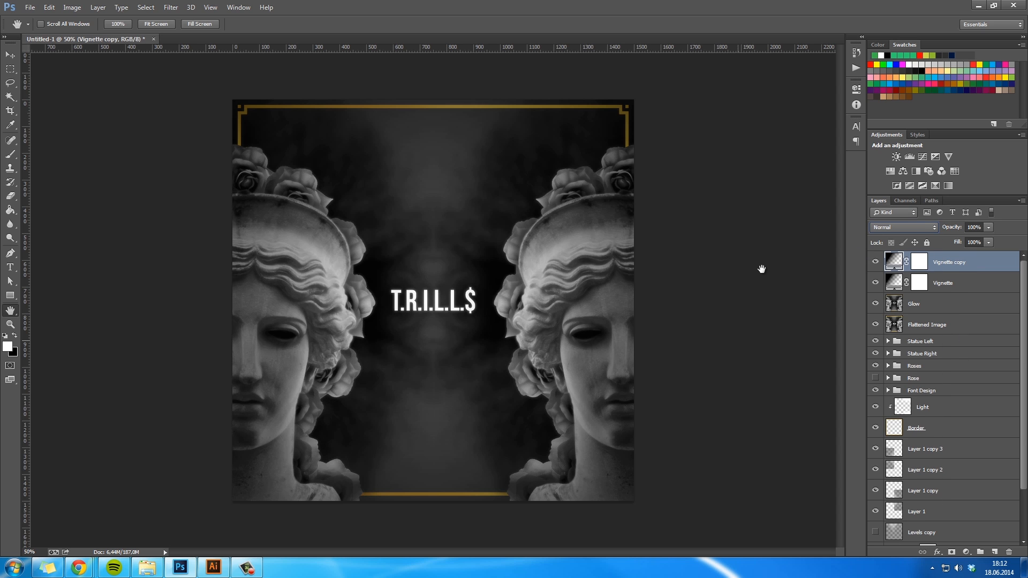
{"action": "left_click_drag", "start_coordinate": [944, 223], "coordinate": [872, 228]}
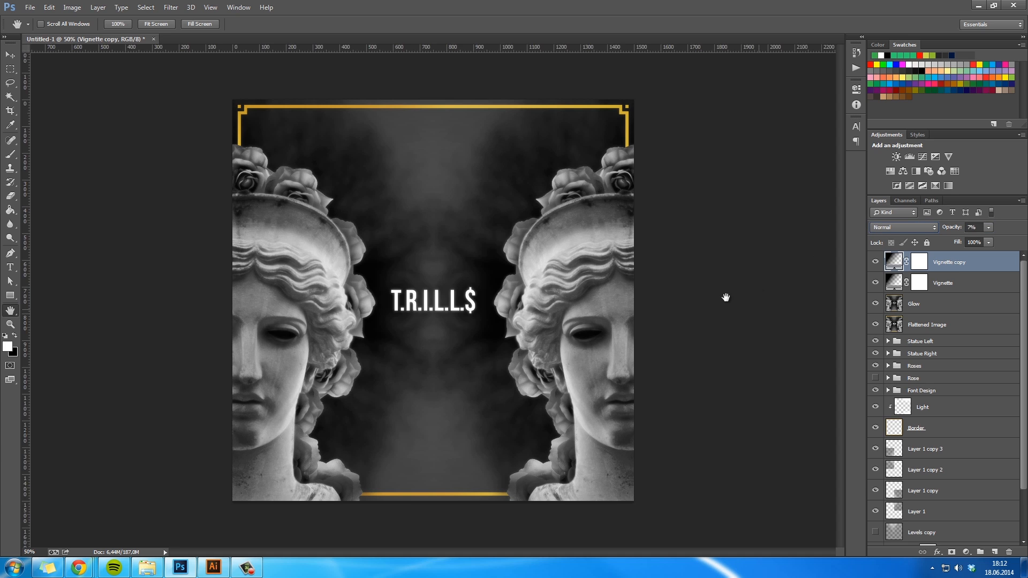
- Select the Glow layer and compare the artwork with the vignette, Glow and Flattened Image layers hidden and shown
{"action": "left_click", "coordinate": [893, 288]}
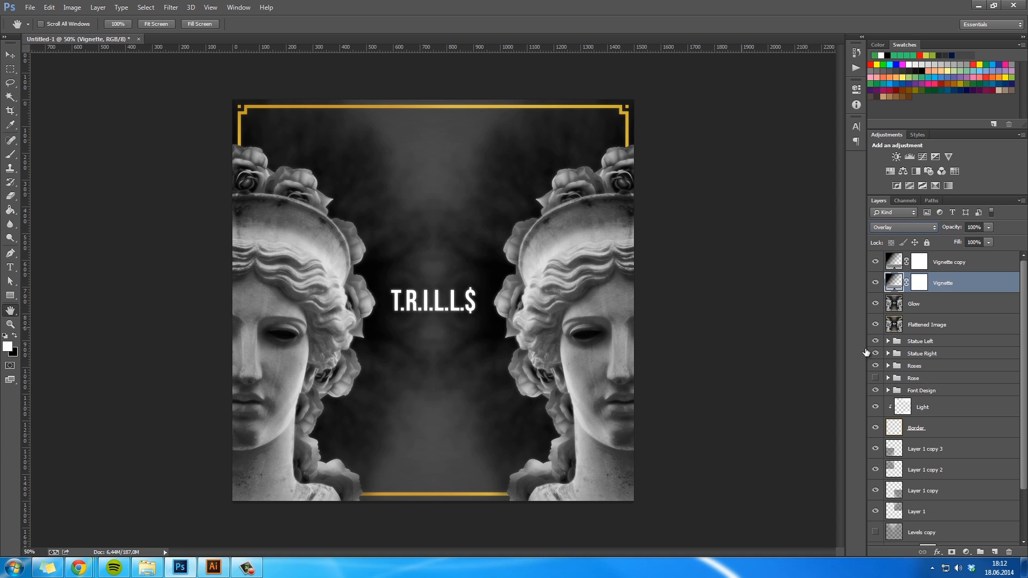
{"action": "left_click", "coordinate": [13, 70]}
{"action": "key", "text": "h"}
{"action": "left_click", "coordinate": [937, 305]}
{"action": "left_click_drag", "start_coordinate": [879, 322], "coordinate": [875, 263]}
{"action": "left_click_drag", "start_coordinate": [876, 324], "coordinate": [873, 259]}
{"action": "key", "text": "z"}
{"action": "left_click_drag", "start_coordinate": [739, 323], "coordinate": [712, 320]}
{"action": "key", "text": "h"}
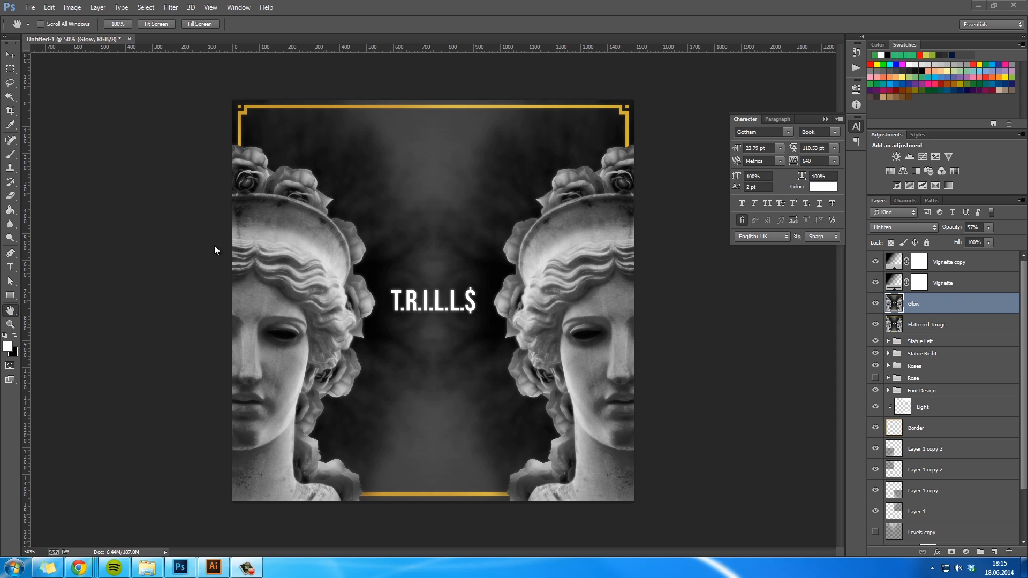
- Add the text line "A$AP FERG x HUCCI PRESENT" in Gotham Book 23,79 pt on a new layer above Glow
{"action": "key", "text": "t"}
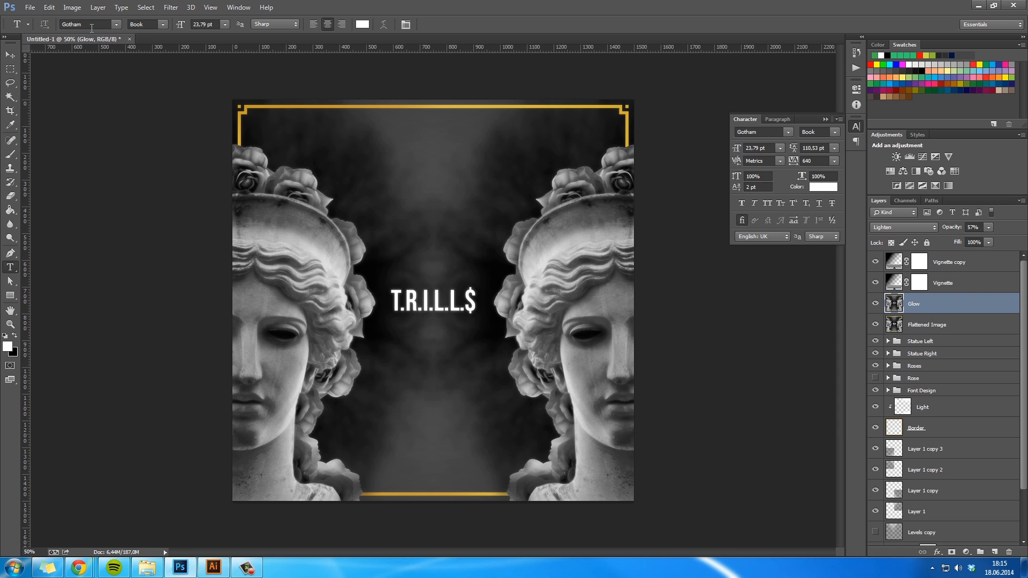
{"action": "left_click", "coordinate": [370, 155]}
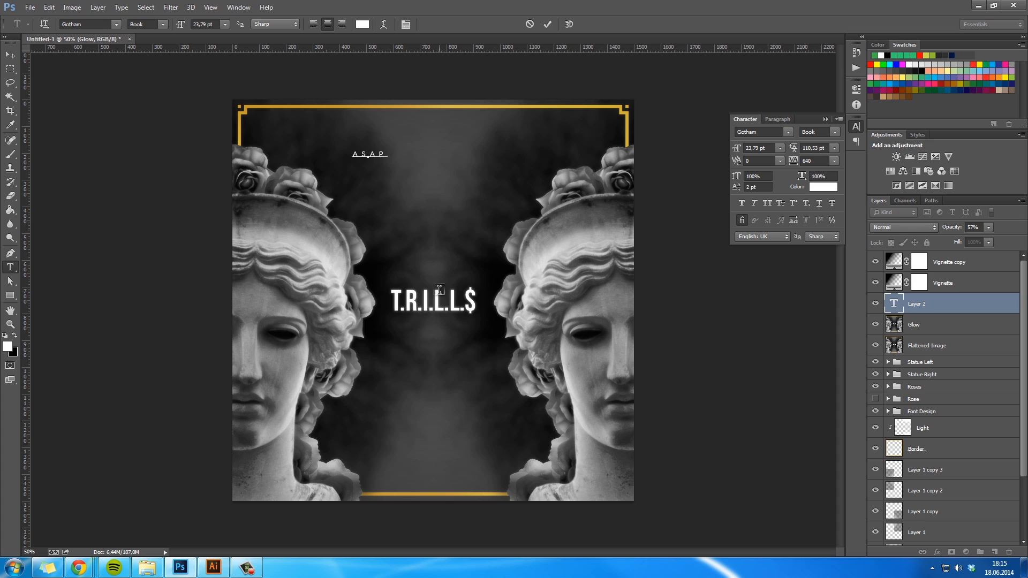
{"action": "type", "text": "A$AP FERG x HUCCI PRESENT"}
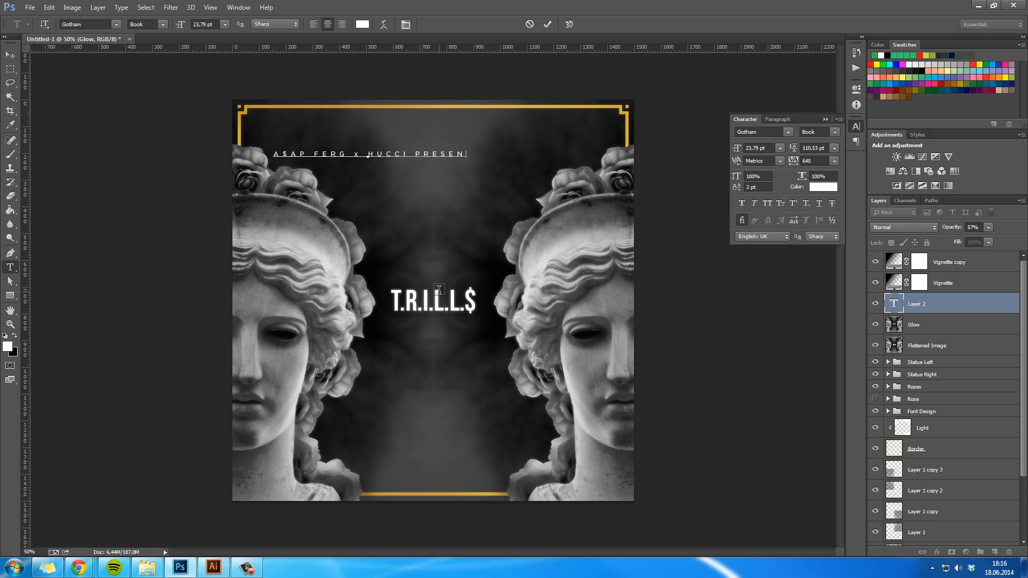
- Move the text line just below the frame's upper edge and center it horizontally on the canvas
{"action": "left_click", "coordinate": [10, 55]}
{"action": "left_click_drag", "start_coordinate": [443, 158], "coordinate": [508, 126]}
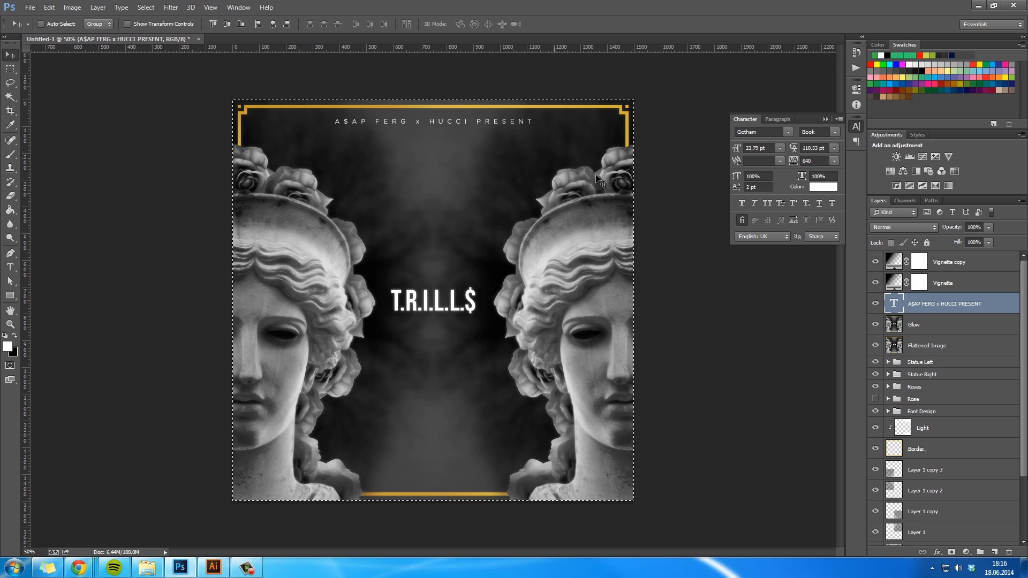
{"action": "key", "text": "m"}
{"action": "key", "text": "v"}
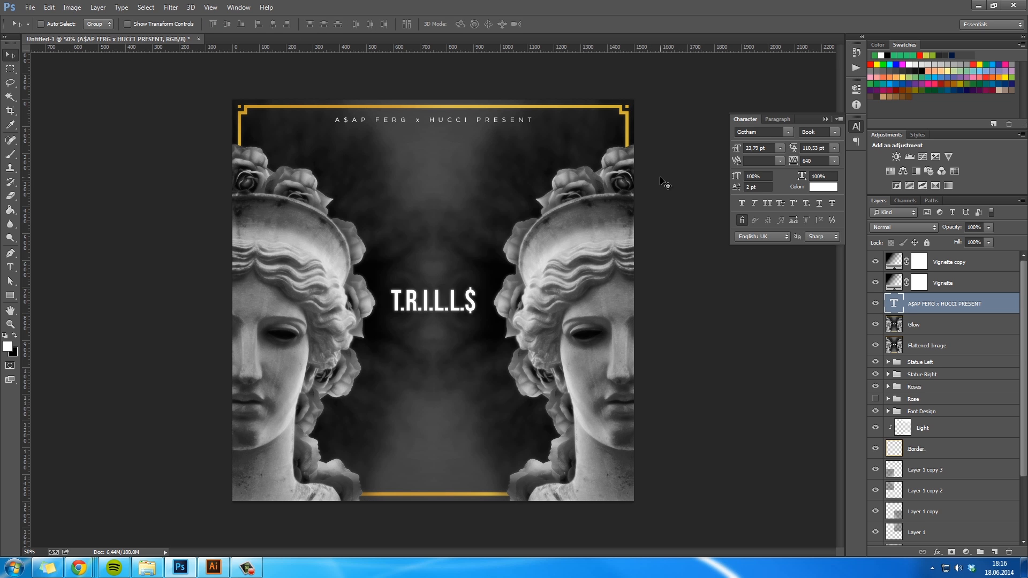
- Try shifting the baseline of the lowercase x between FERG and HUCCI
{"action": "key", "text": "h"}
{"action": "key", "text": "ctrl+plus"}
{"action": "key", "text": "ctrl+plus"}
{"action": "left_click_drag", "start_coordinate": [471, 181], "coordinate": [466, 255]}
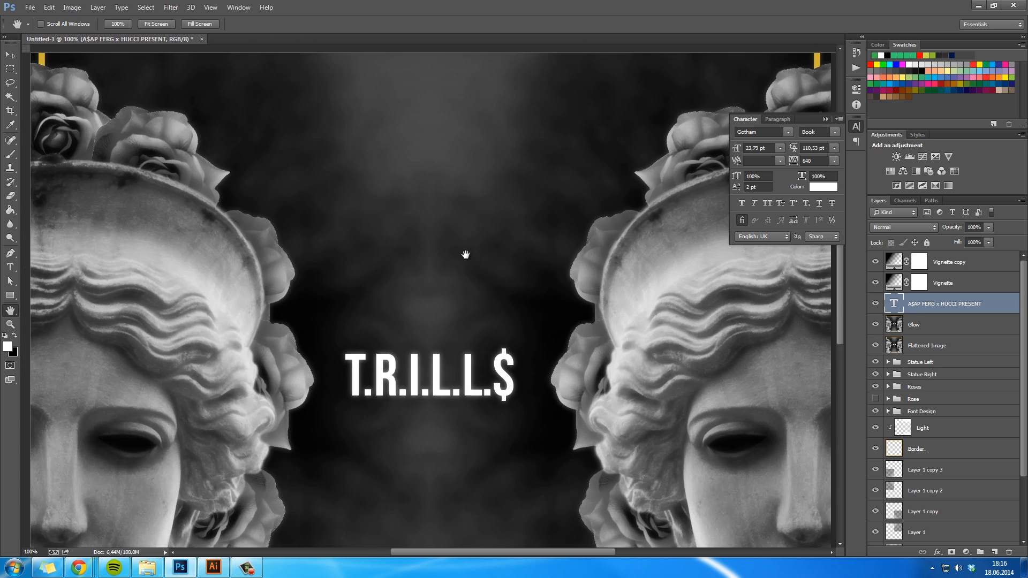
{"action": "key", "text": "t"}
{"action": "left_click", "coordinate": [375, 202]}
{"action": "double_click", "coordinate": [382, 203]}
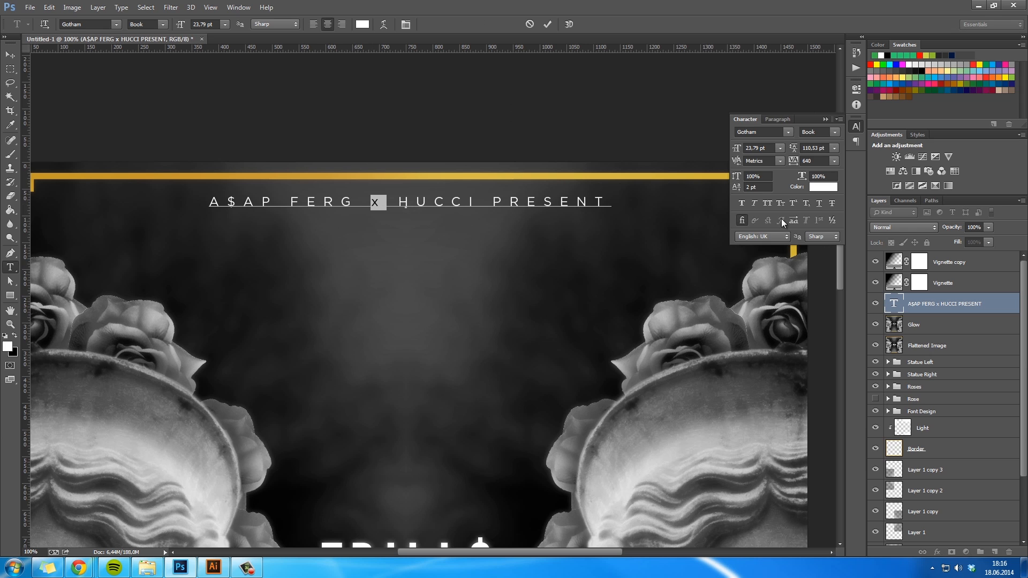
{"action": "left_click_drag", "start_coordinate": [738, 190], "coordinate": [740, 189]}
{"action": "left_click", "coordinate": [9, 54]}
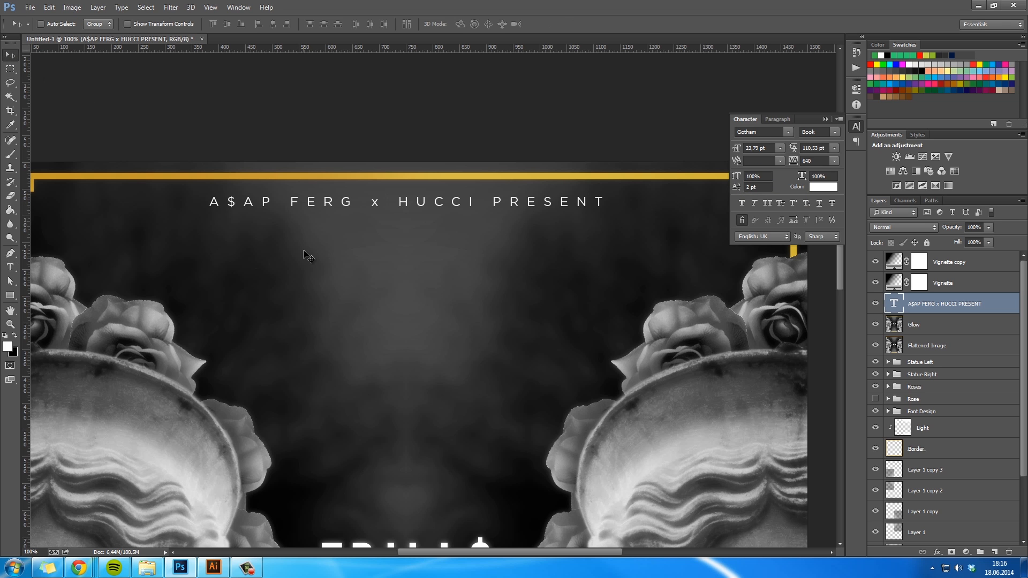
- Fine-tune the baseline shift of the x so it lines up vertically with the capitals around it
{"action": "key", "text": "z"}
{"action": "left_click_drag", "start_coordinate": [376, 202], "coordinate": [410, 209]}
{"action": "key", "text": "t"}
{"action": "left_click_drag", "start_coordinate": [737, 192], "coordinate": [739, 192]}
{"action": "type", "text": "1"}
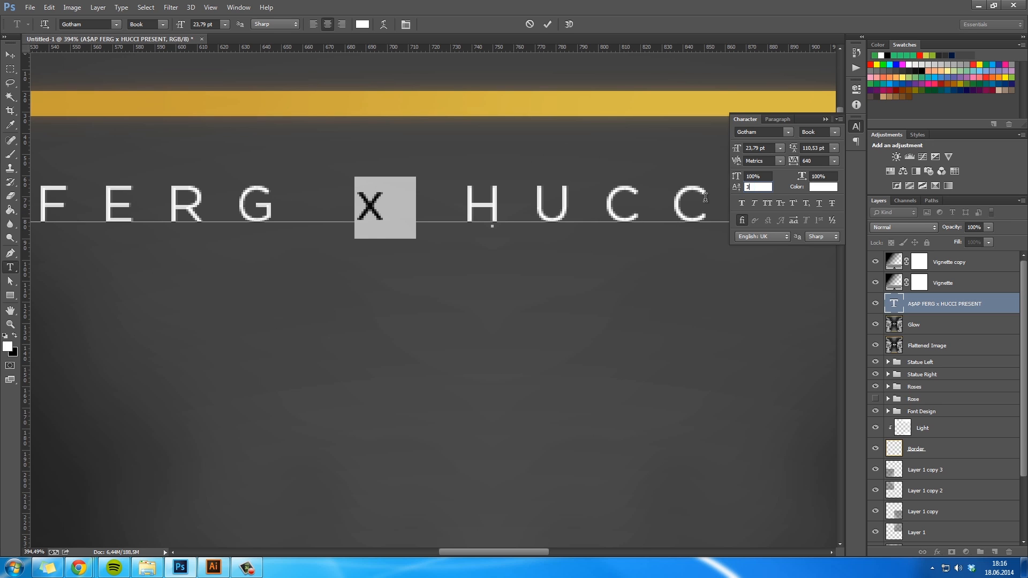
{"action": "left_click", "coordinate": [15, 55]}
{"action": "key", "text": "ctrl+1"}
{"action": "left_click_drag", "start_coordinate": [566, 413], "coordinate": [640, 260]}
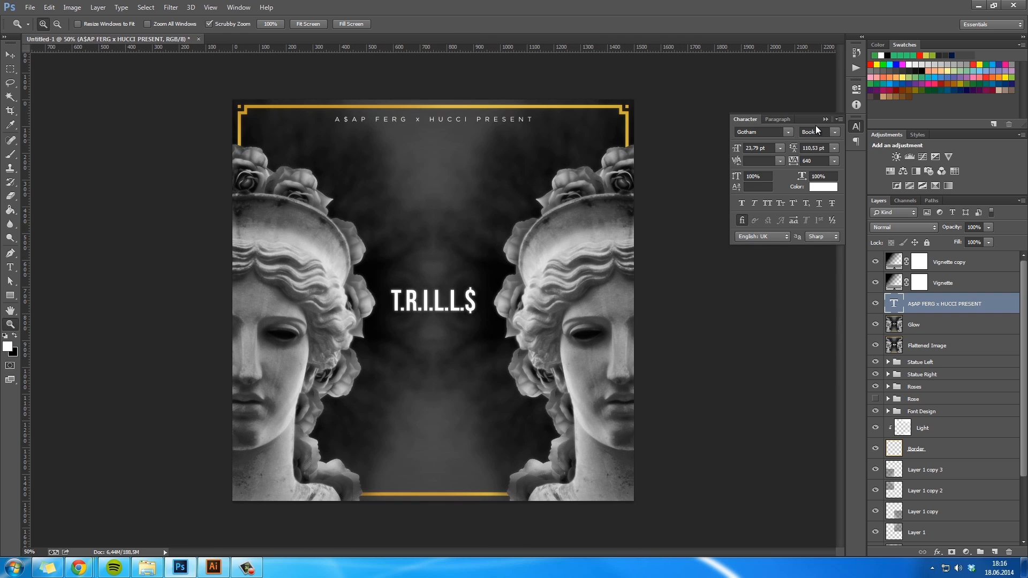
- Set the font weight of the whole "A$AP FERG x HUCCI PRESENT" text line to Gotham Medium
{"action": "double_click", "coordinate": [496, 125]}
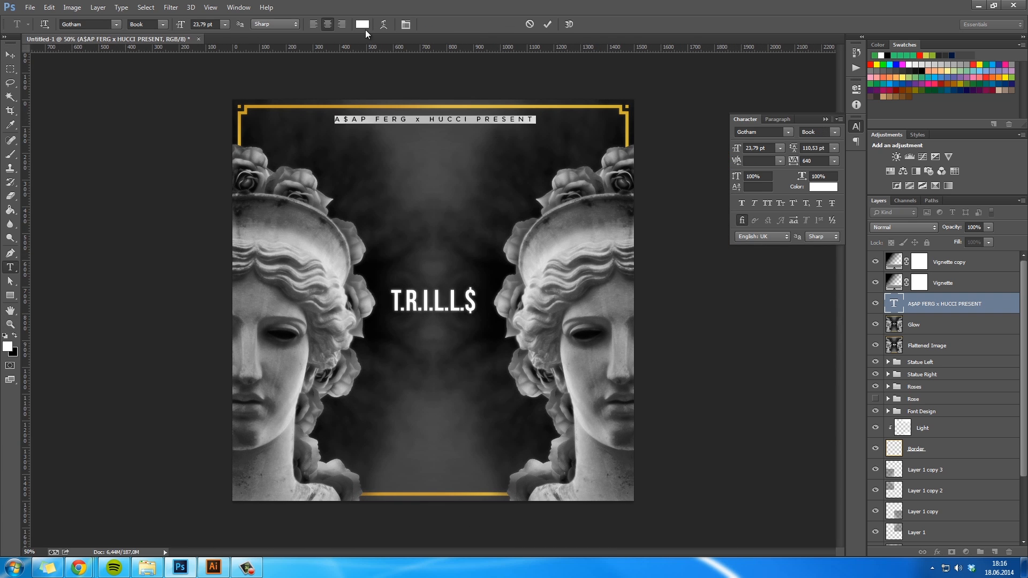
{"action": "left_click", "coordinate": [162, 25]}
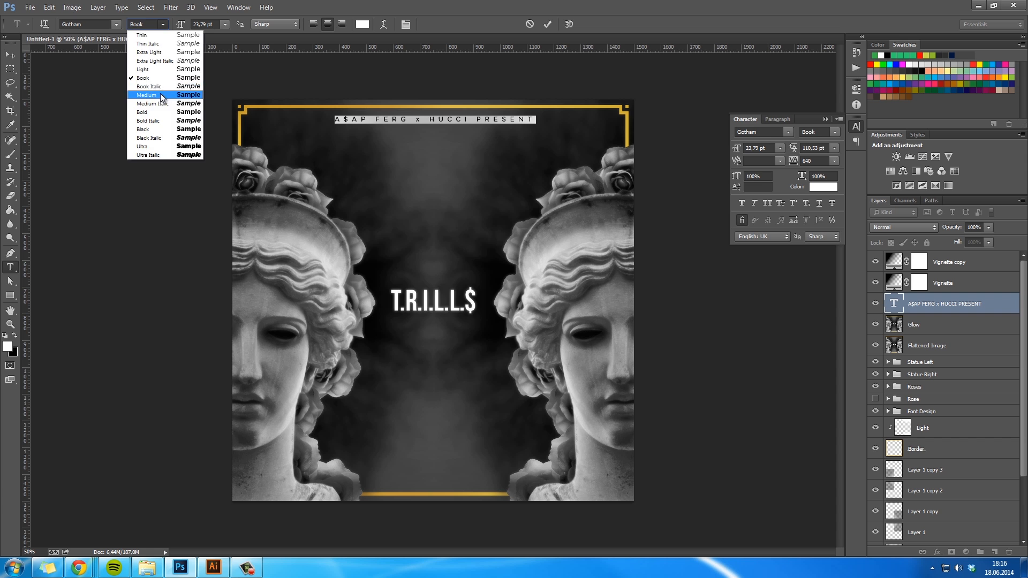
{"action": "left_click", "coordinate": [160, 100]}
{"action": "left_click", "coordinate": [10, 54]}
{"action": "key", "text": "z"}
{"action": "left_click_drag", "start_coordinate": [341, 253], "coordinate": [419, 244]}
{"action": "left_click", "coordinate": [419, 245]}
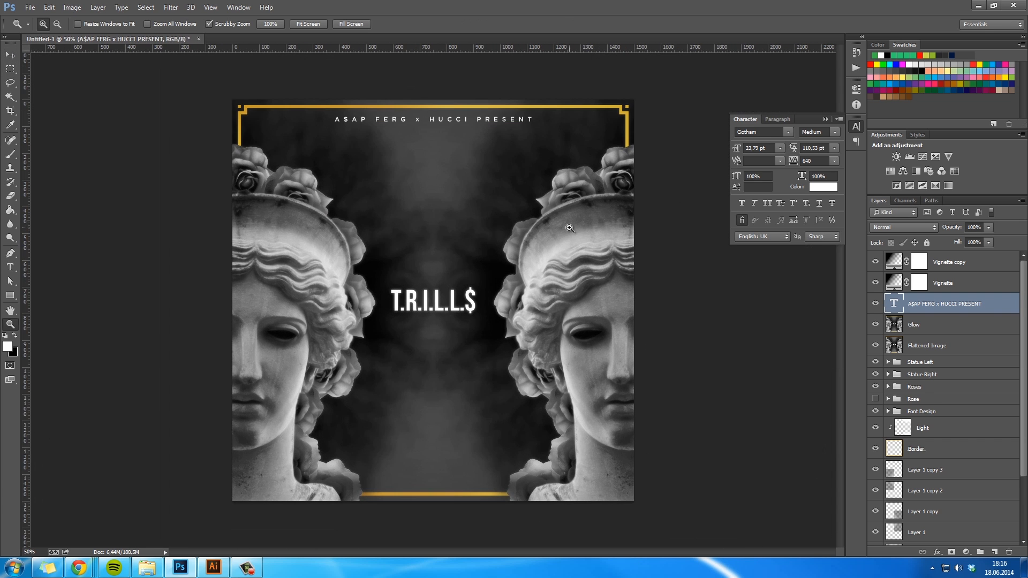
{"action": "left_click", "coordinate": [834, 119]}
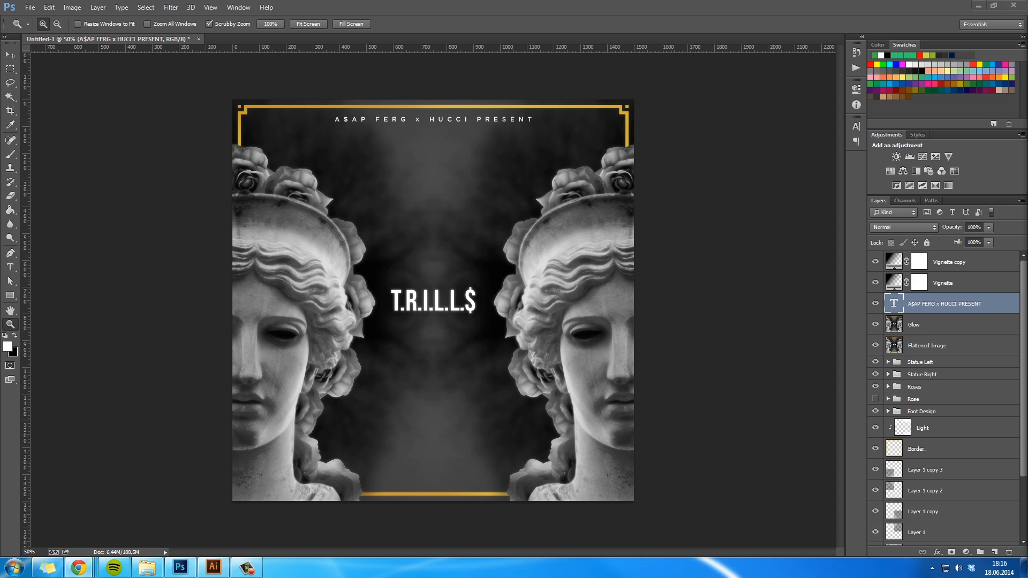
- Place parental_advisory_logo_psd-14747.jpg above the text layer, scaled to about half size, in the lower-left corner of the cover
{"action": "left_click", "coordinate": [147, 567]}
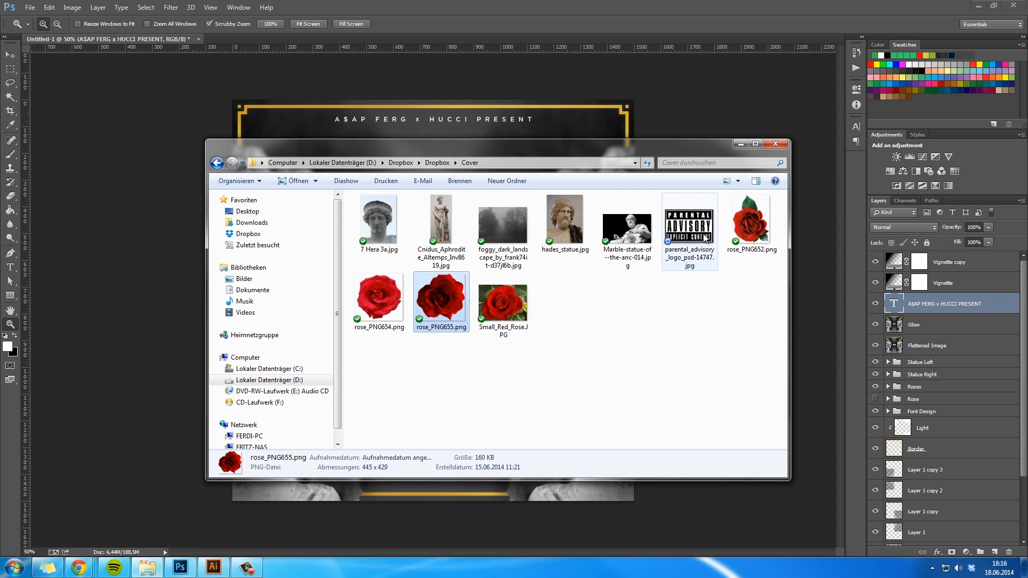
{"action": "left_click_drag", "start_coordinate": [700, 230], "coordinate": [158, 377]}
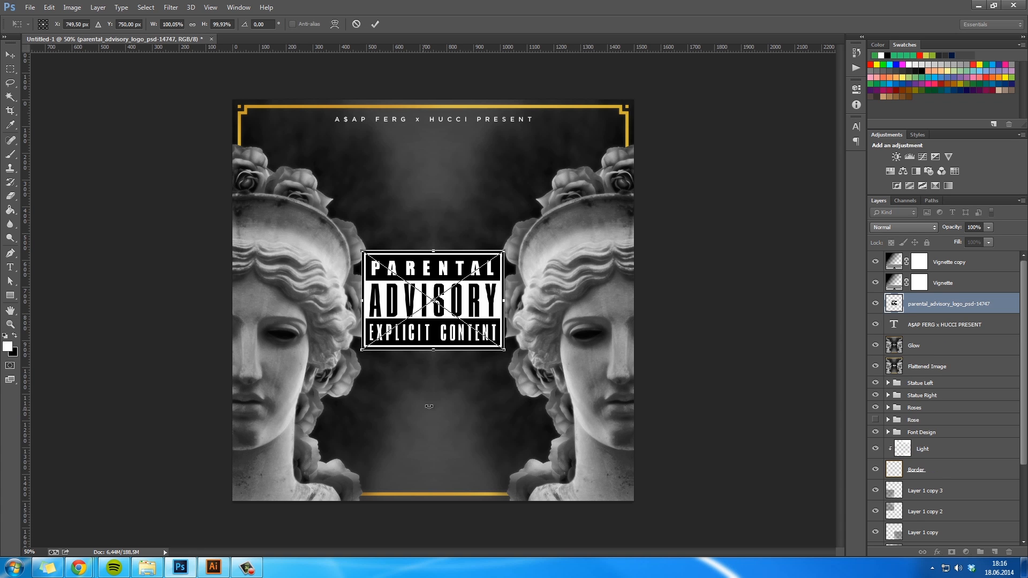
{"action": "left_click_drag", "start_coordinate": [499, 351], "coordinate": [471, 328]}
{"action": "key", "text": "Return"}
{"action": "left_click_drag", "start_coordinate": [488, 286], "coordinate": [638, 451]}
{"action": "left_click_drag", "start_coordinate": [615, 471], "coordinate": [348, 458]}
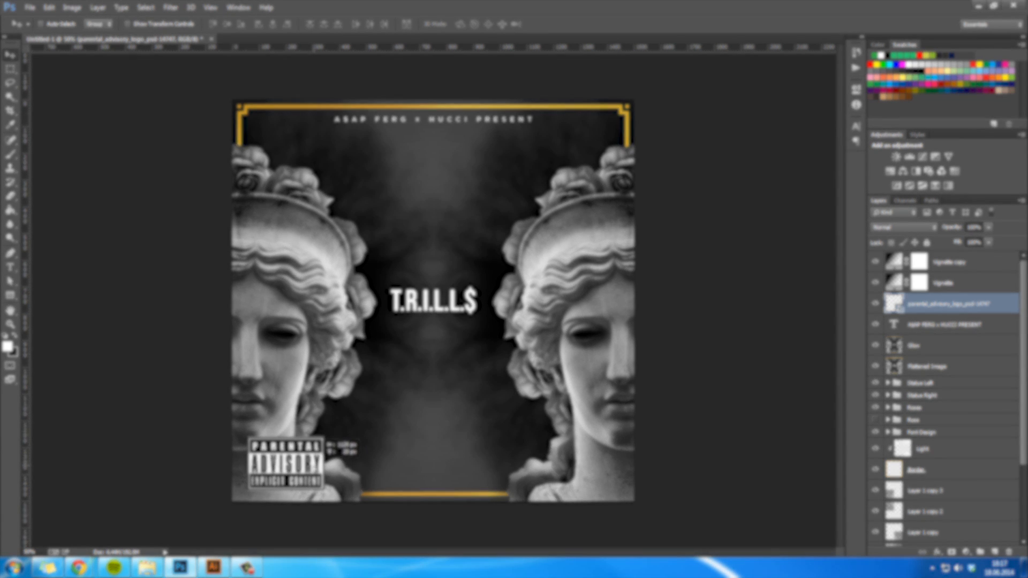